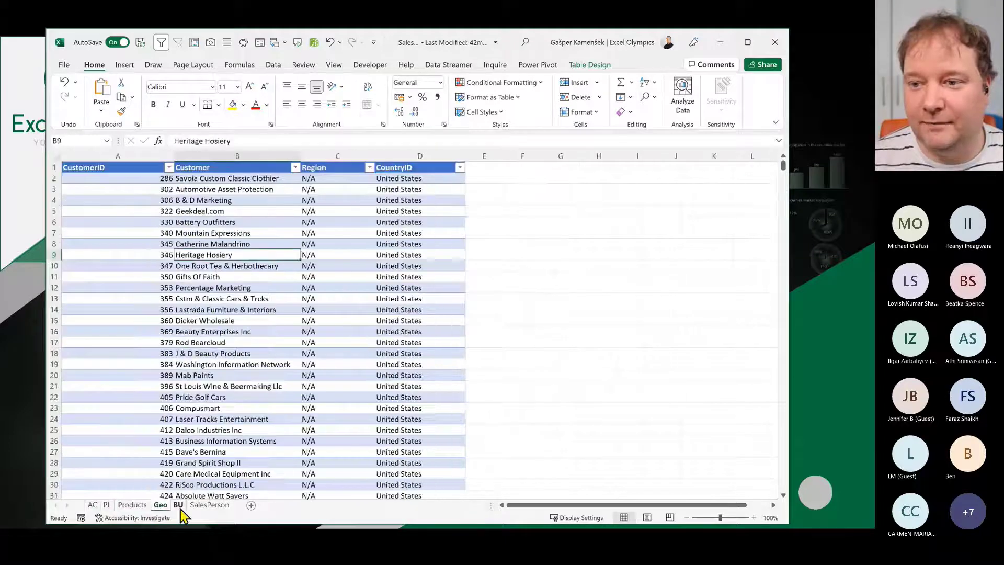
left_click(212, 505)
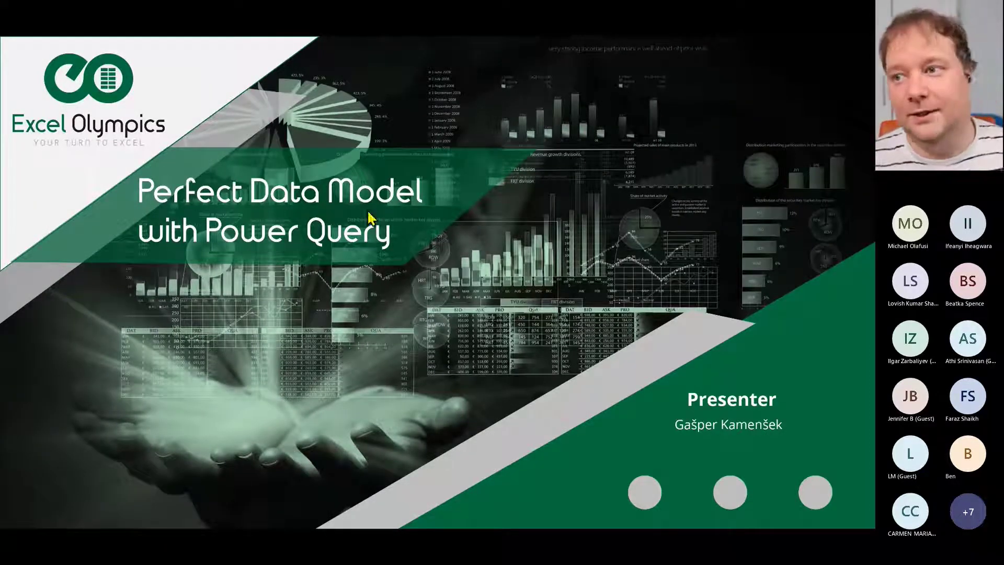
left_click(778, 288)
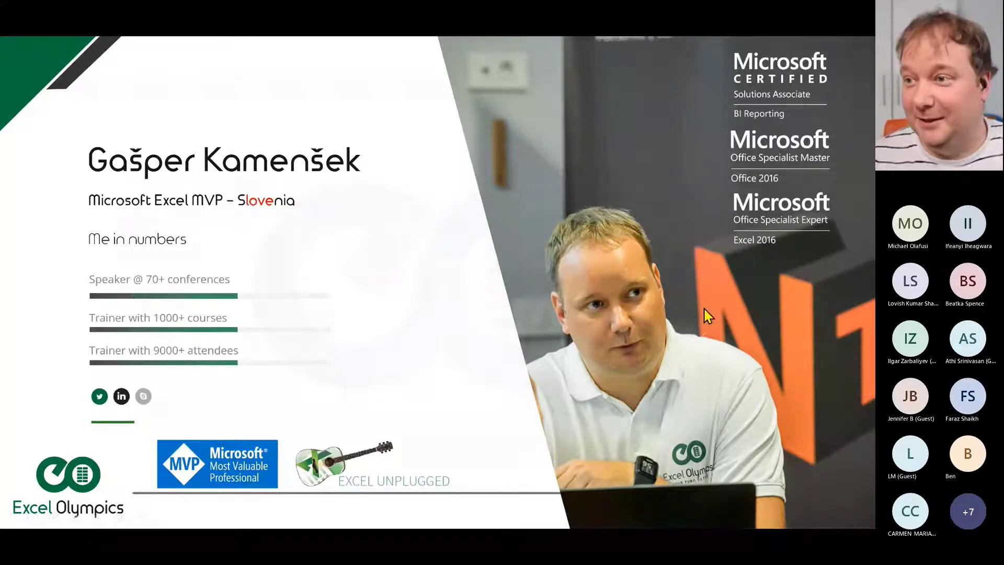
key("Right")
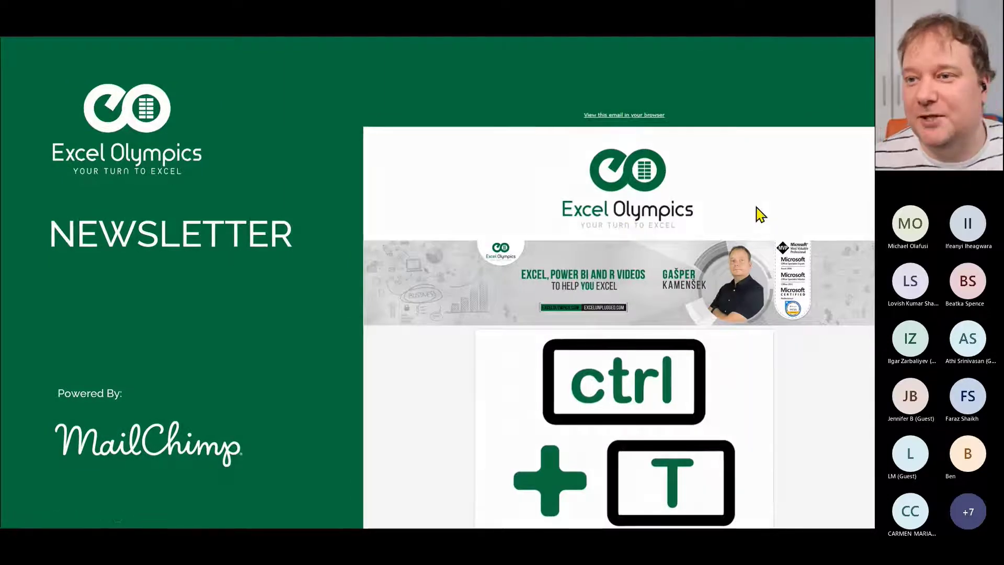
key("Right")
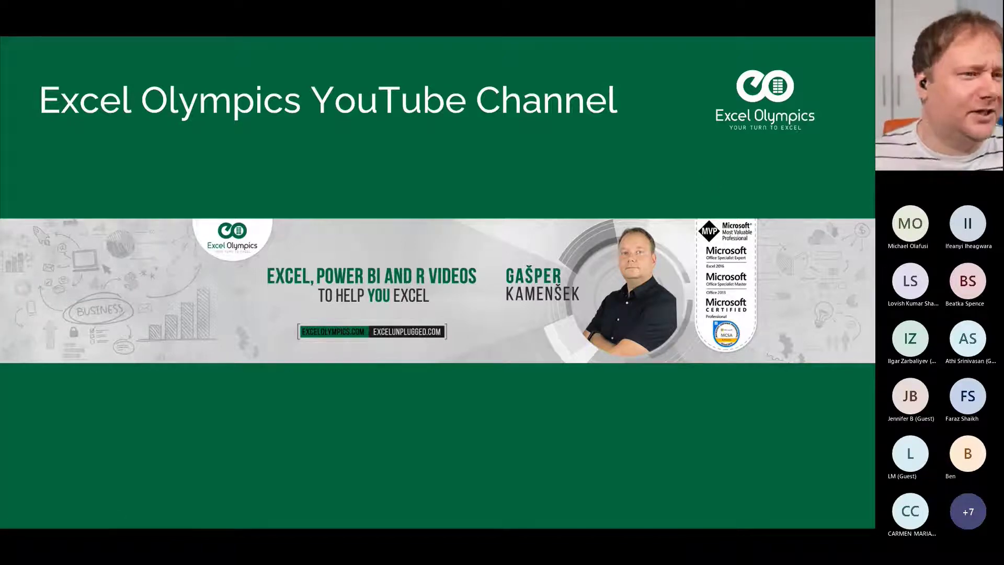
left_click(722, 178)
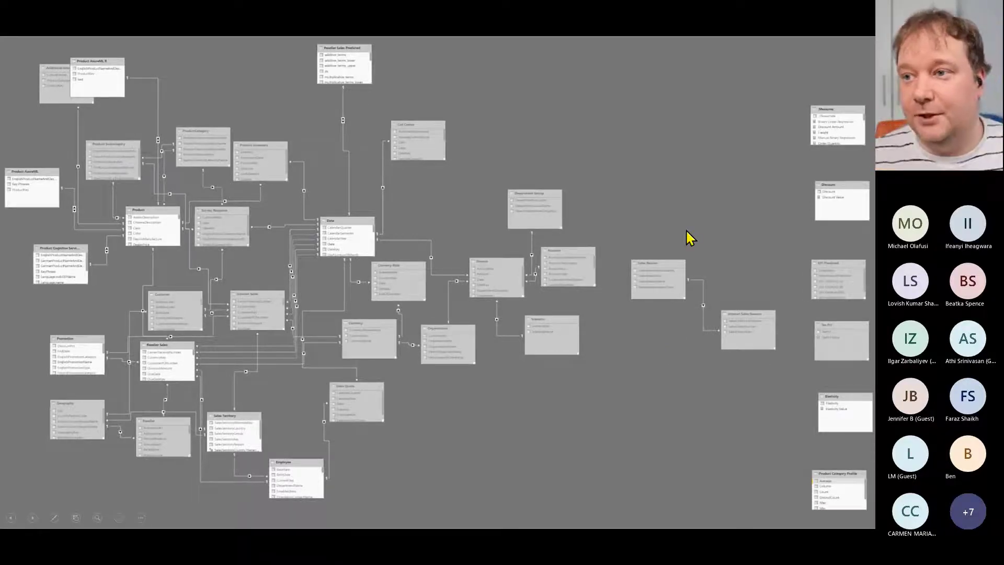
left_click(707, 231)
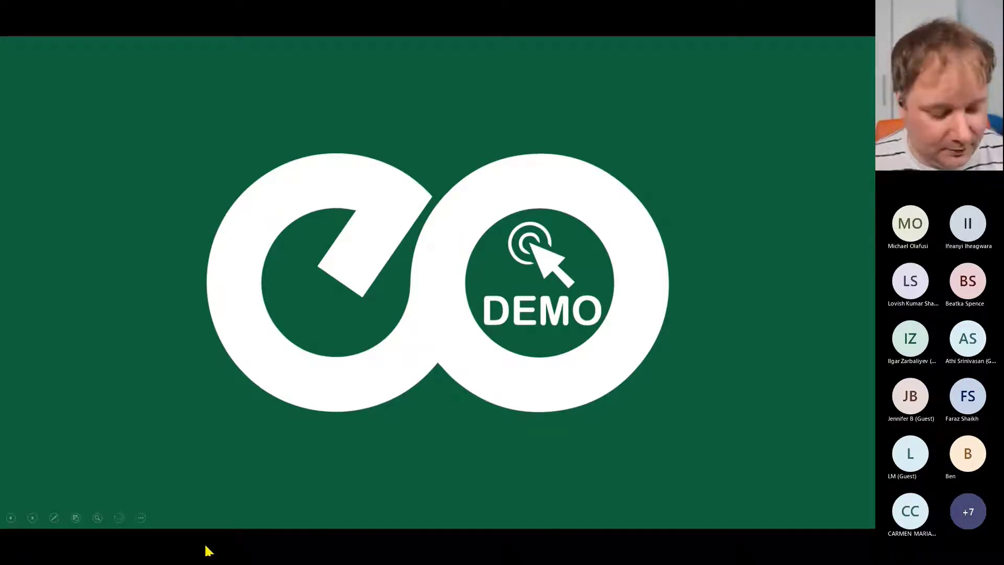
Switch from the slide show to the blank Excel workbook Book2 and zoom its sheet out to 235%
key("super+Tab")
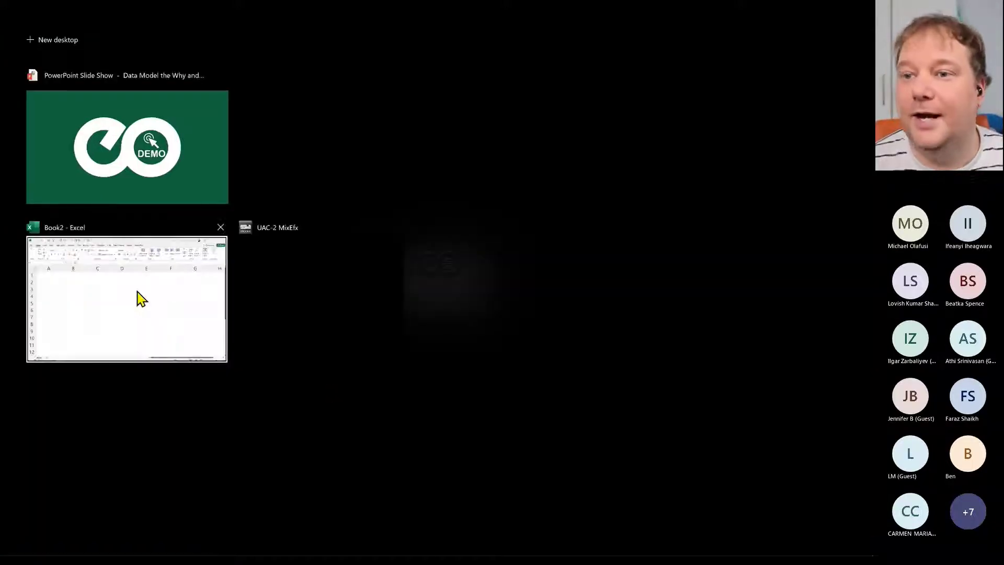
left_click(141, 299)
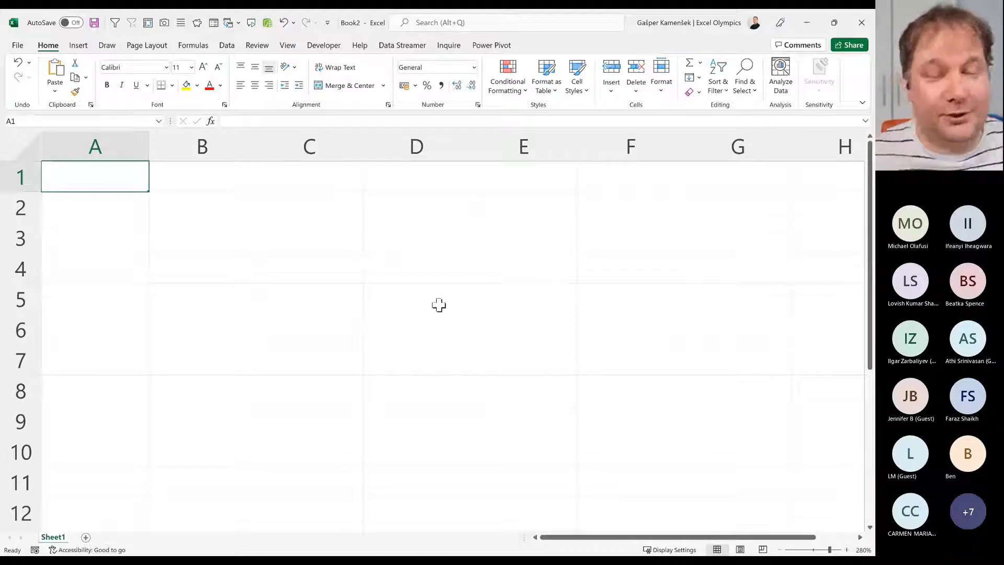
key("ctrl+n")
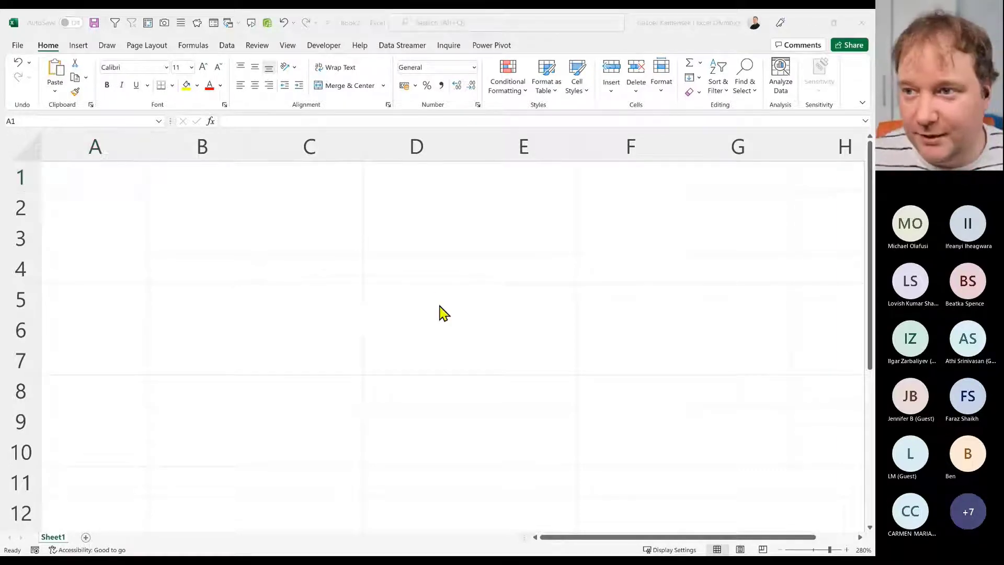
left_click(813, 27)
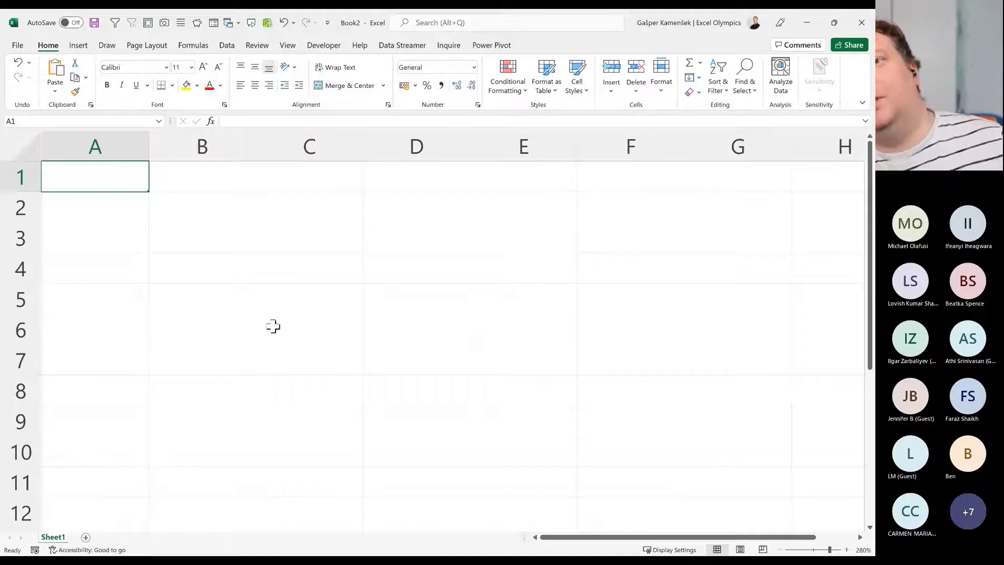
scroll(270, 326, "down", 3)
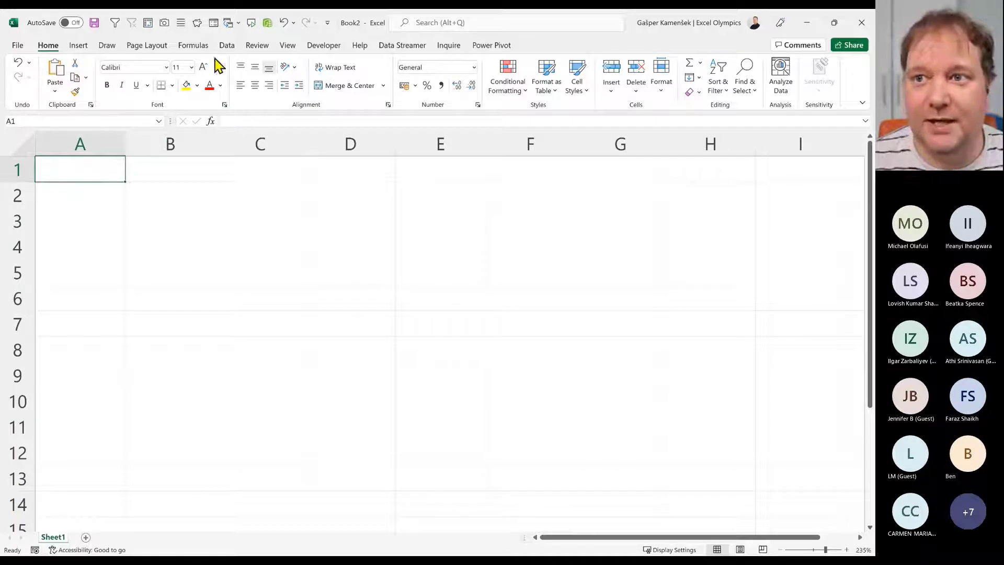
Start a data import from an Excel workbook and try to open the copied folder path ending in "20220501 MEOH - Data Model"
left_click(227, 47)
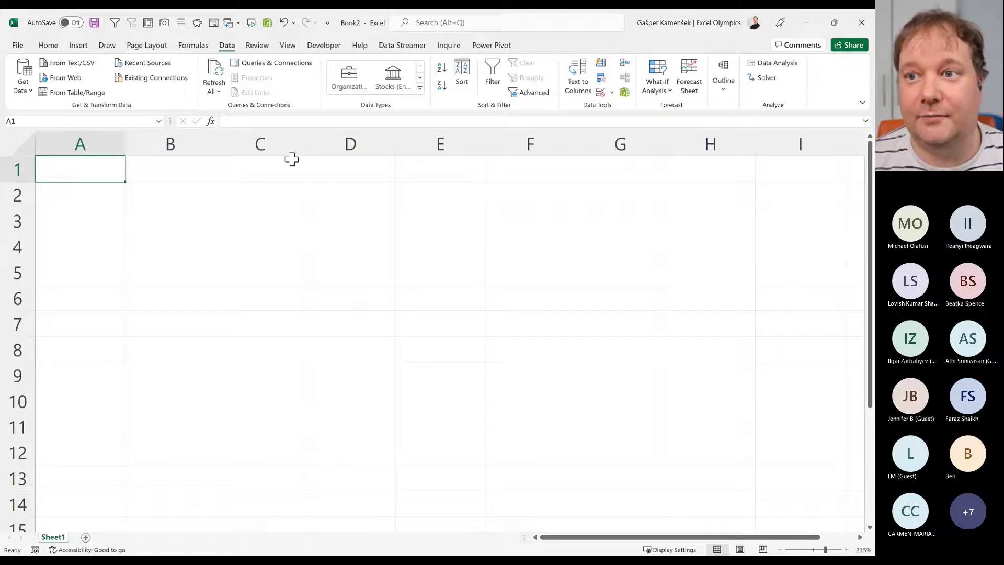
left_click(25, 84)
mouse_move(71, 112)
left_click(222, 116)
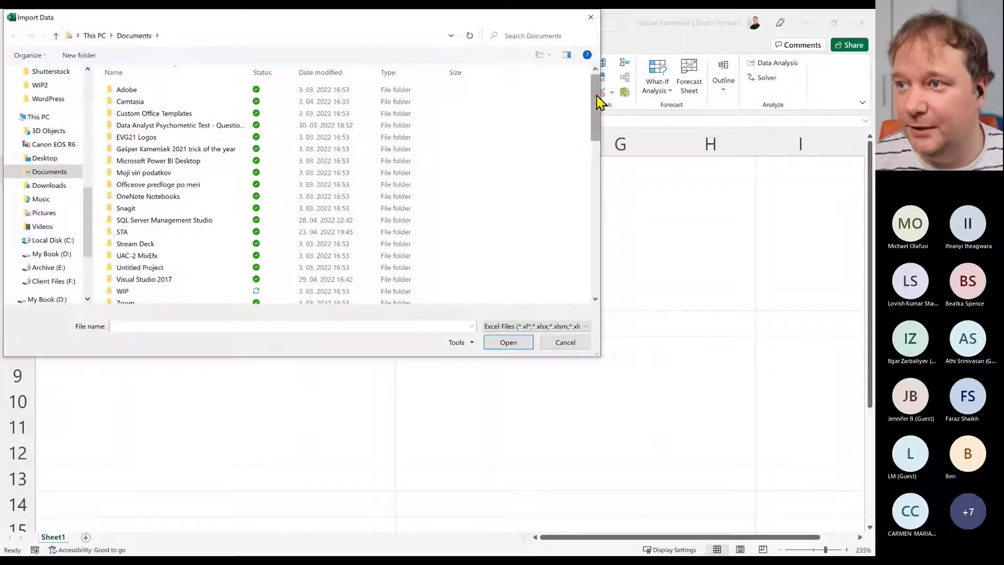
left_click_drag(597, 97, 597, 99)
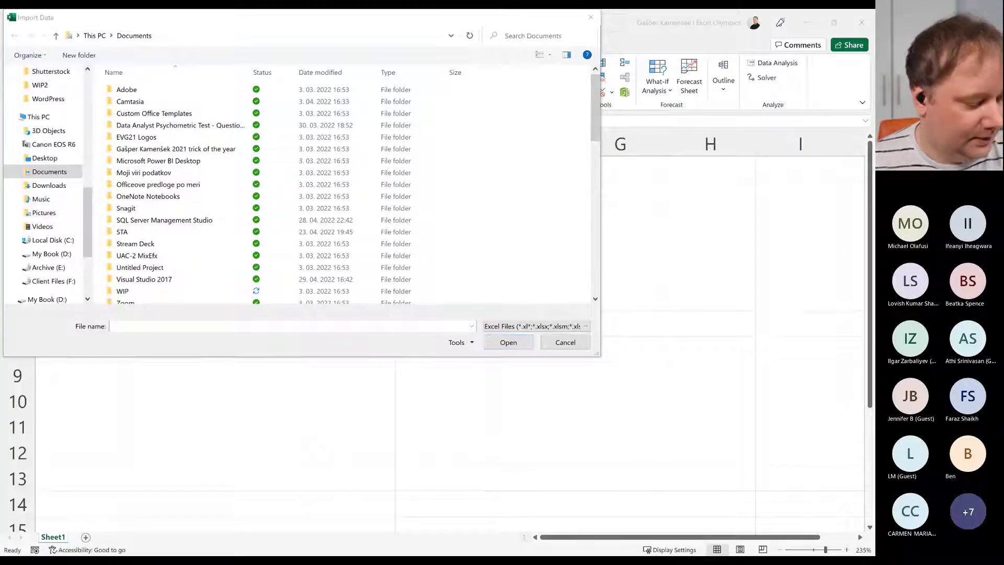
left_click(168, 37)
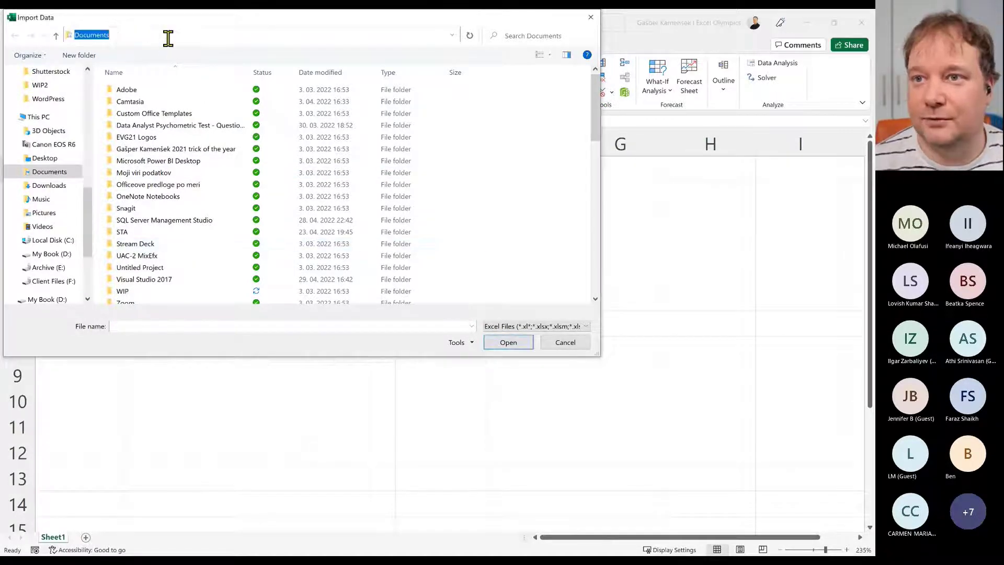
key("ctrl+v")
key("Return")
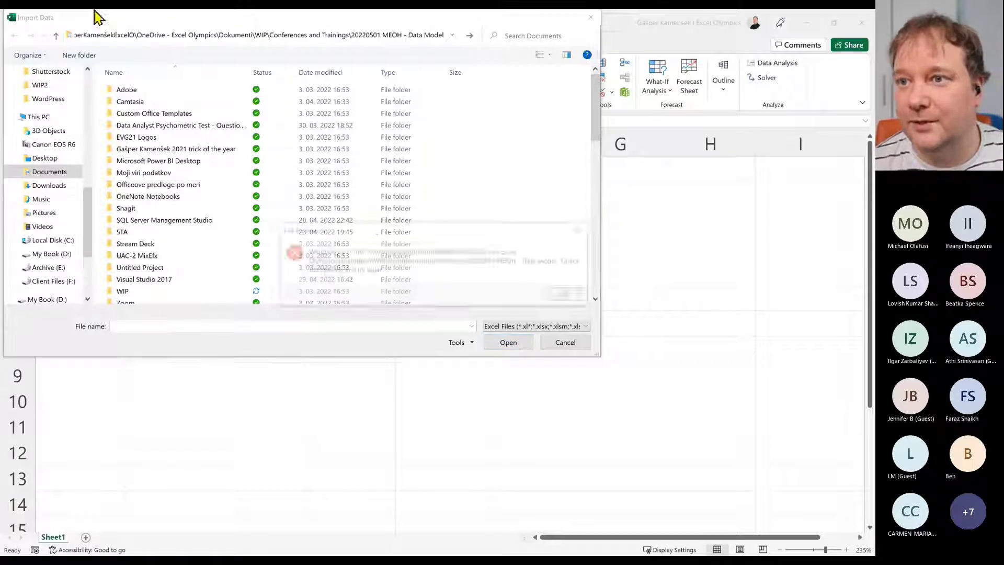
left_click(569, 290)
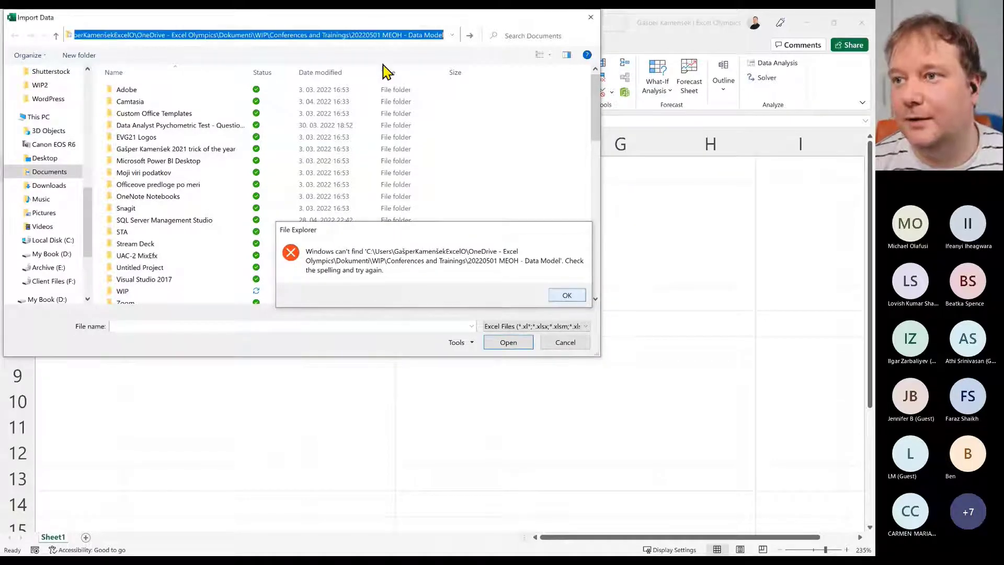
Cut the folder path back to its parent and open the "Conferences and Trainings" folder
left_click(325, 37)
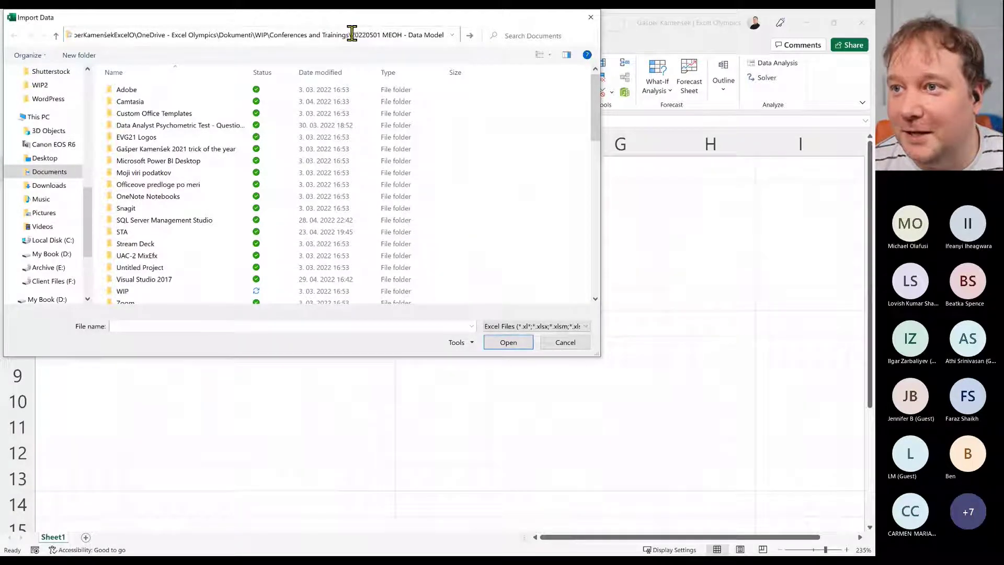
left_click_drag(352, 35, 486, 38)
key("BackSpace")
key("Return")
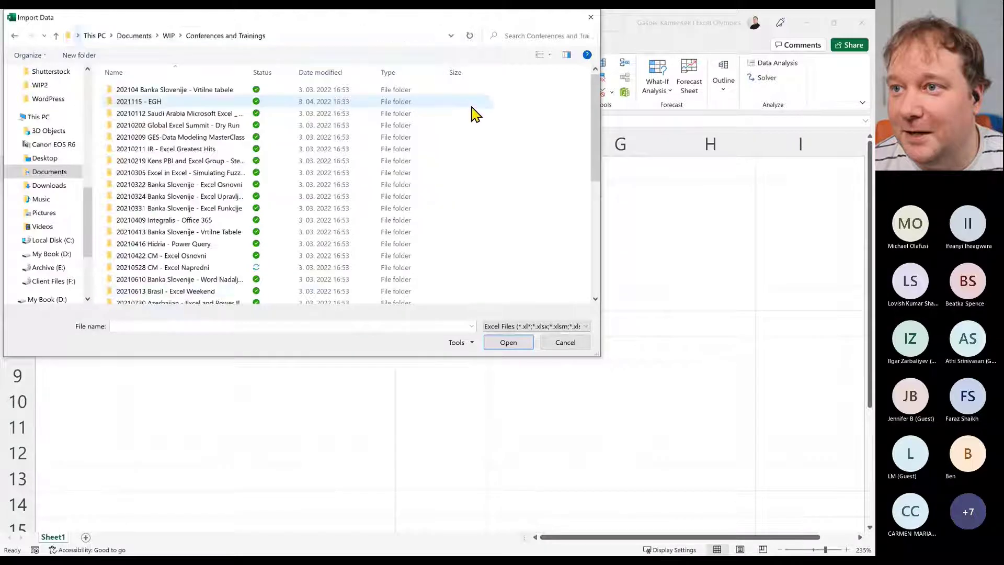
Open the folder "20220501 Nigeria Excel and Data Analysis community - Data Model" and select "Sales Demo - Append & Unpivot.xlsx"
scroll(247, 289, "down", 6)
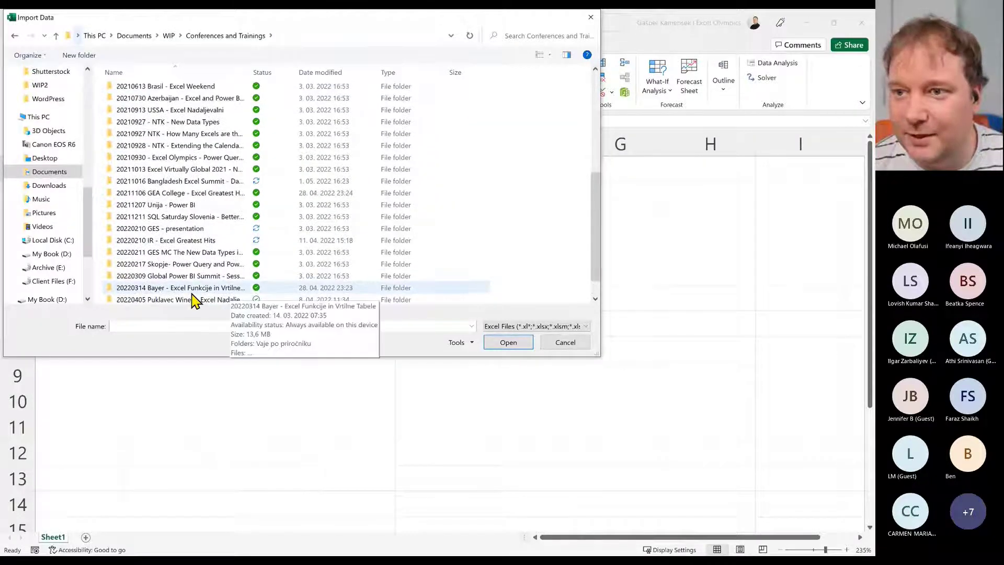
left_click(178, 299)
double_click(178, 299)
left_click(204, 91)
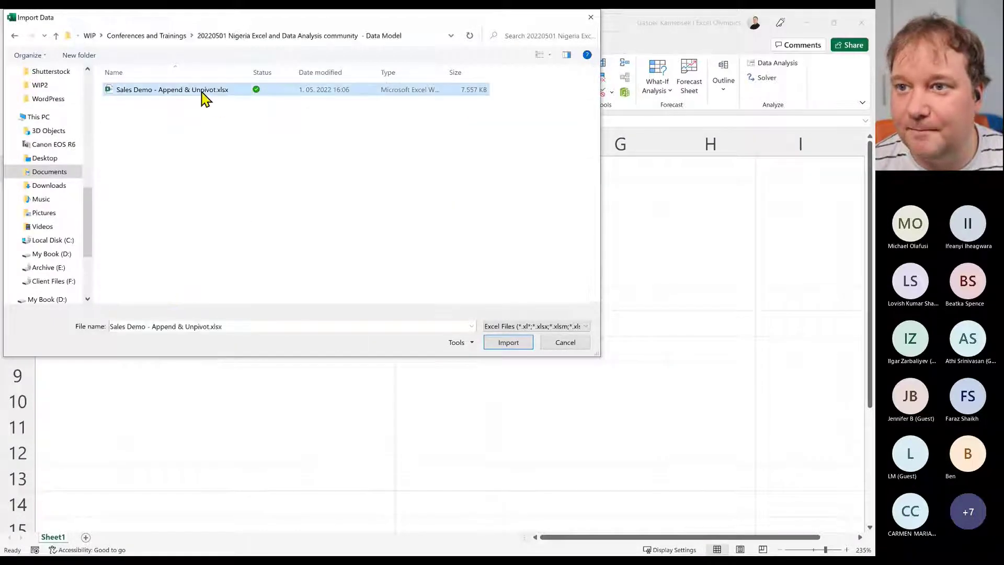
Try to import "Sales Demo - Append & Unpivot.xlsx" and cancel the connection attempt
left_click(506, 343)
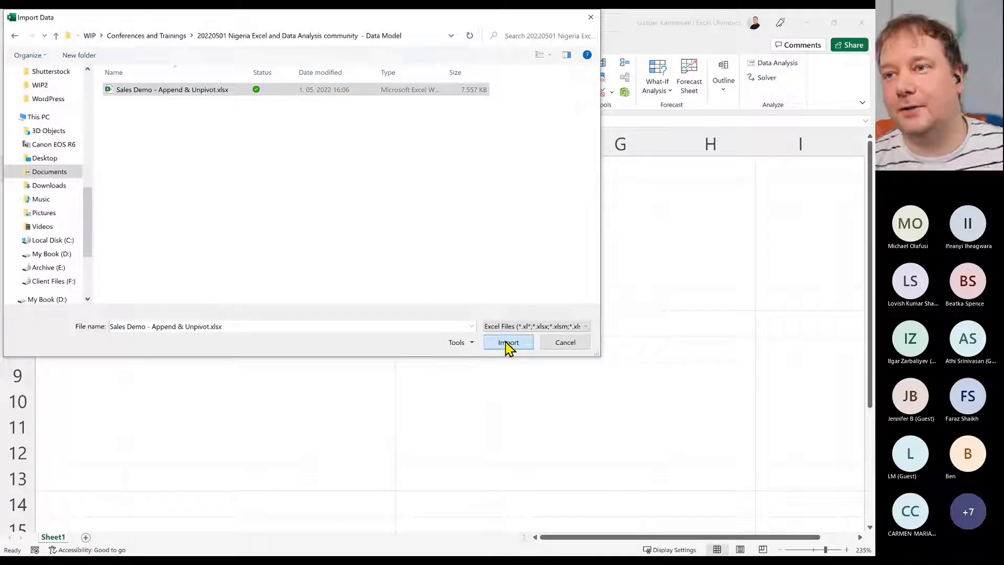
left_click(426, 41)
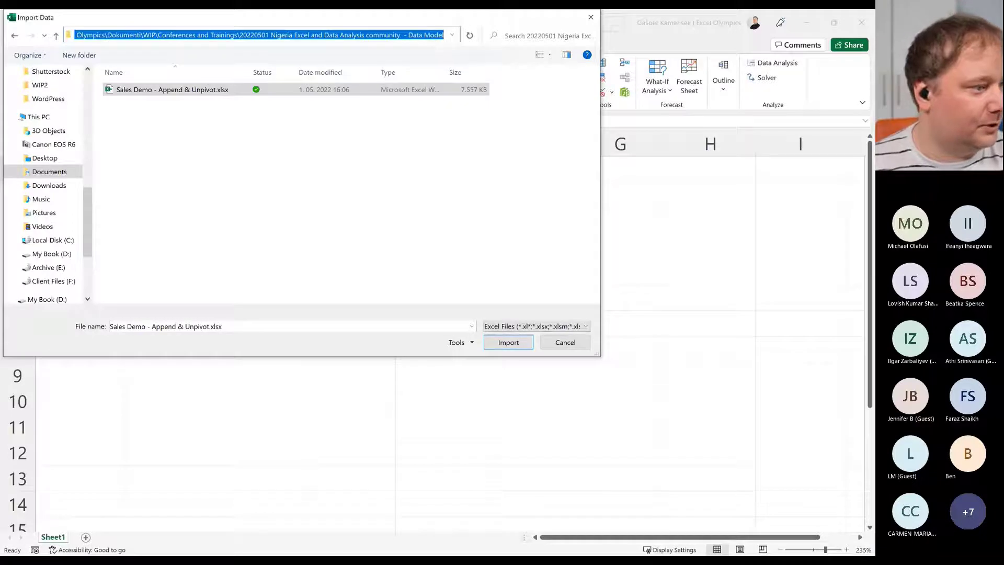
key("alt+Tab")
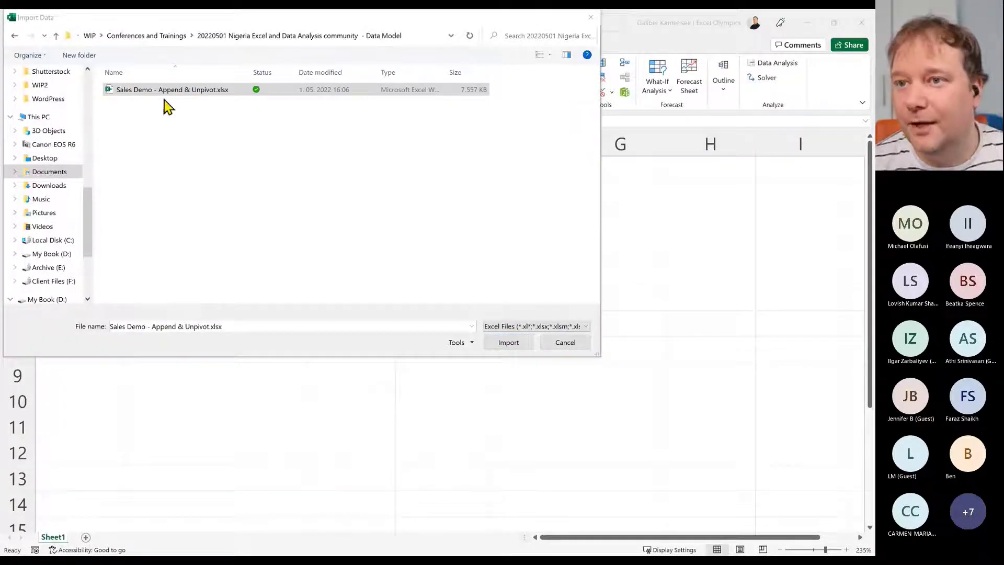
left_click(511, 344)
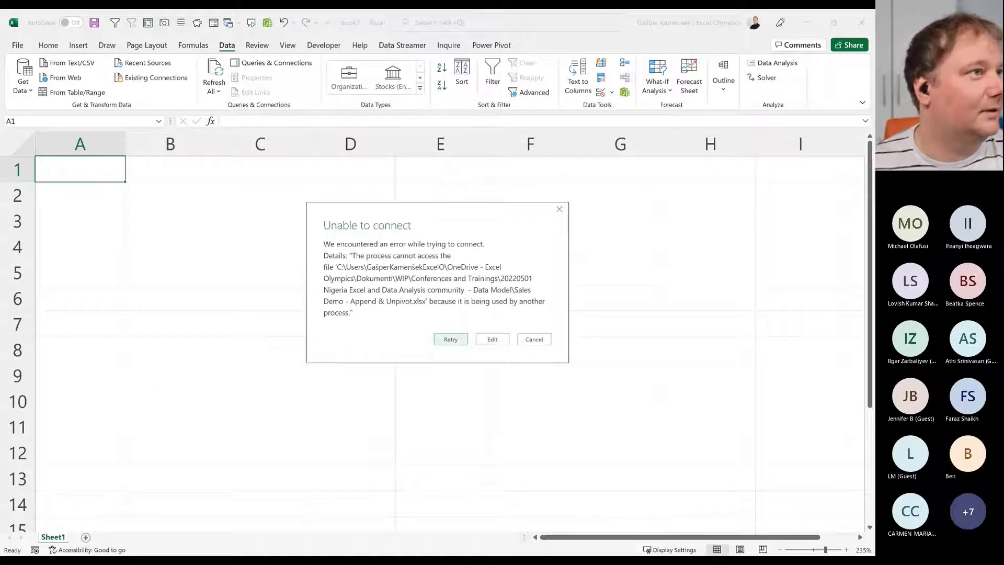
left_click(535, 341)
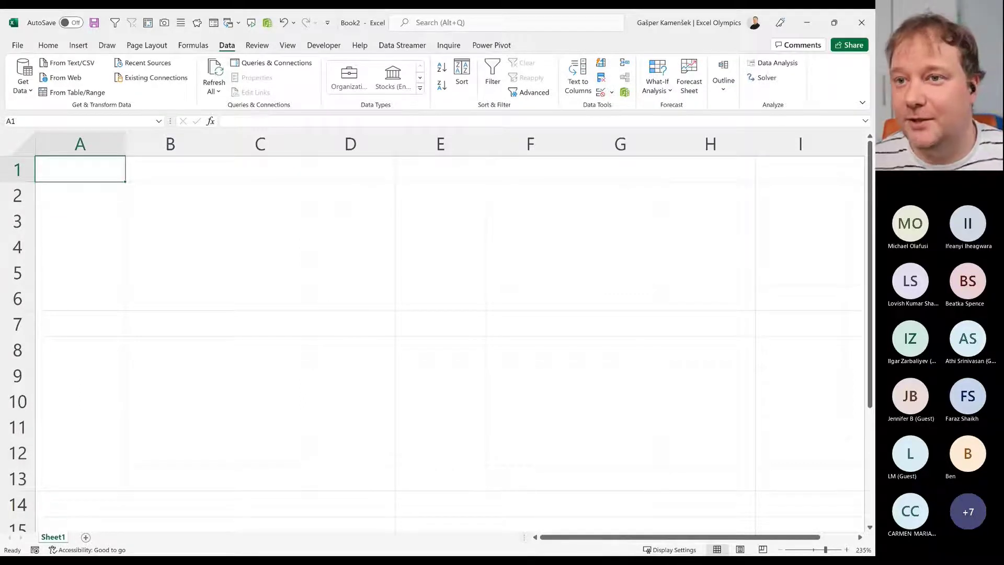
Connect to the workbook "Sales Demo - Append & Unpivot.xlsx" as an Excel data source
left_click(30, 91)
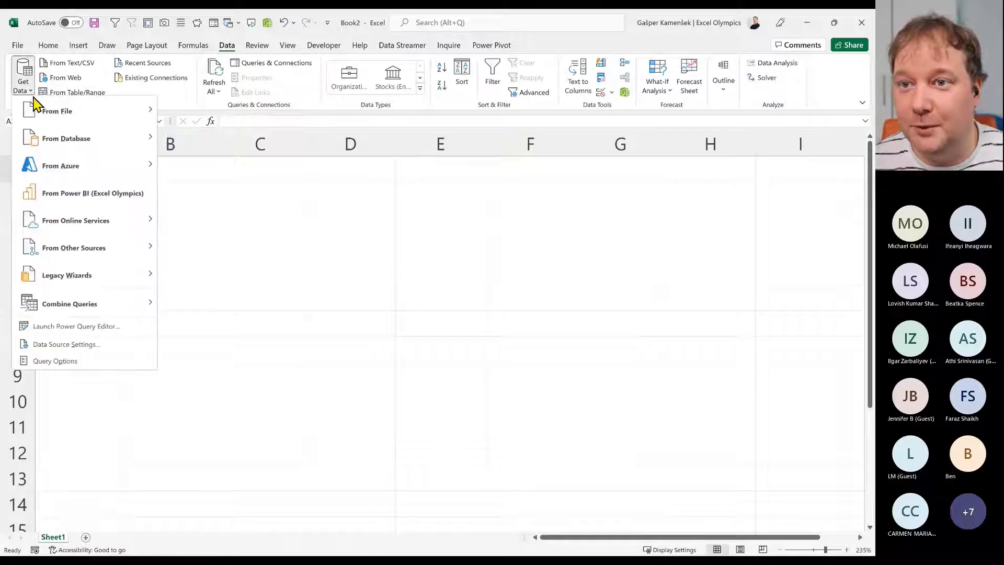
mouse_move(86, 120)
left_click(199, 115)
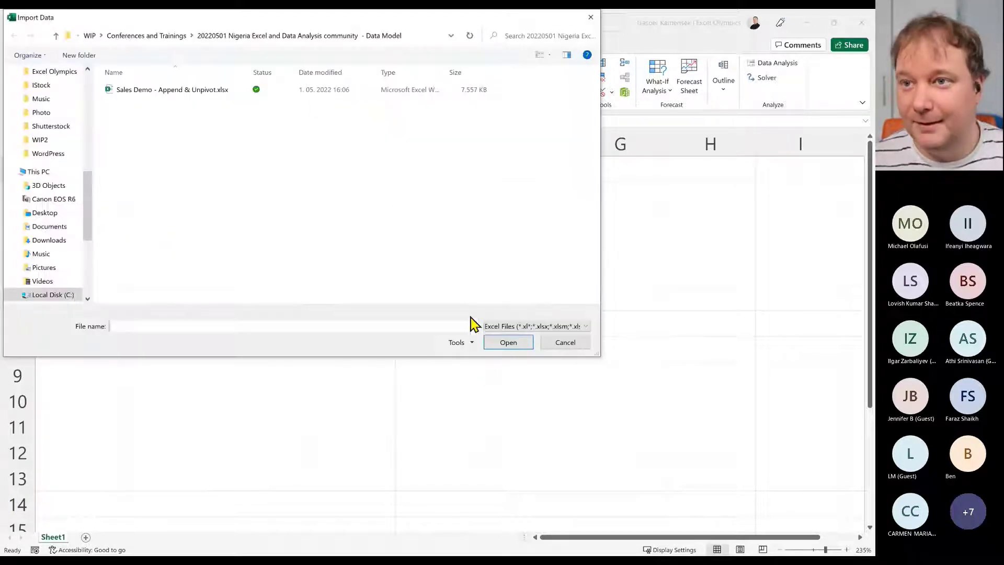
left_click(214, 93)
left_click(485, 342)
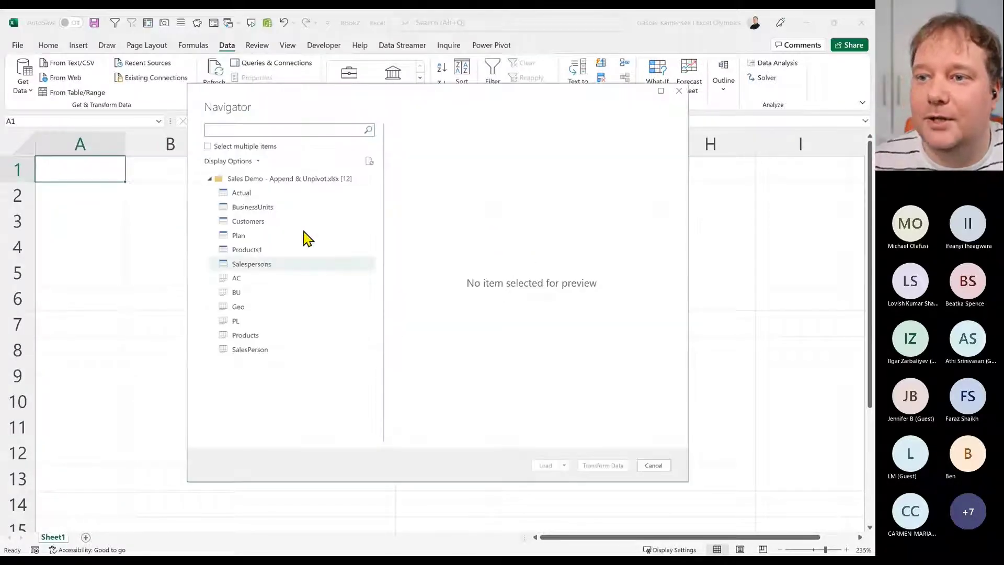
Select the tables Actual, BusinessUnits, Customers, Plan, Products1 and Salespersons together for import, and preview Actual and Plan
left_click(208, 147)
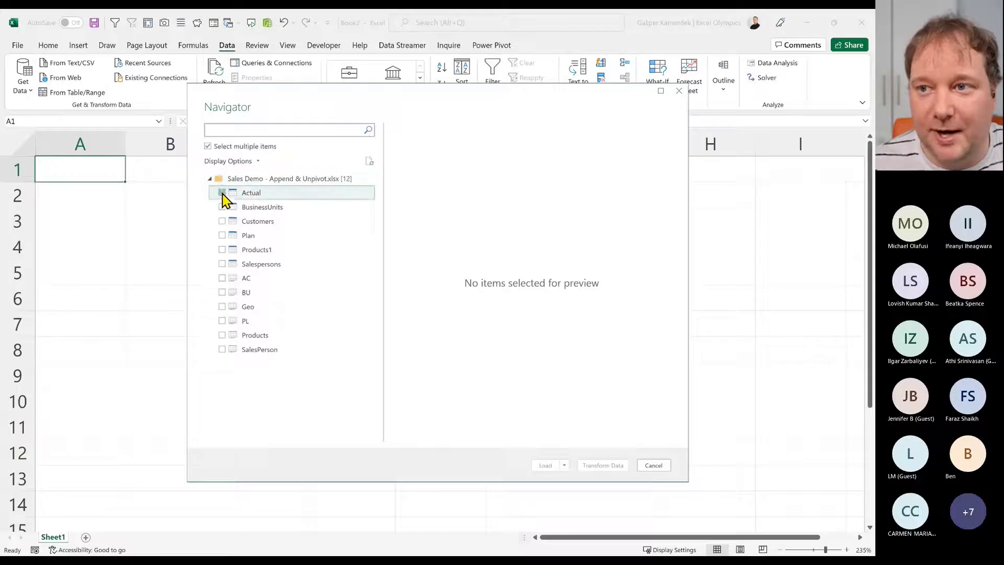
left_click(222, 192)
left_click(221, 207)
left_click(222, 220)
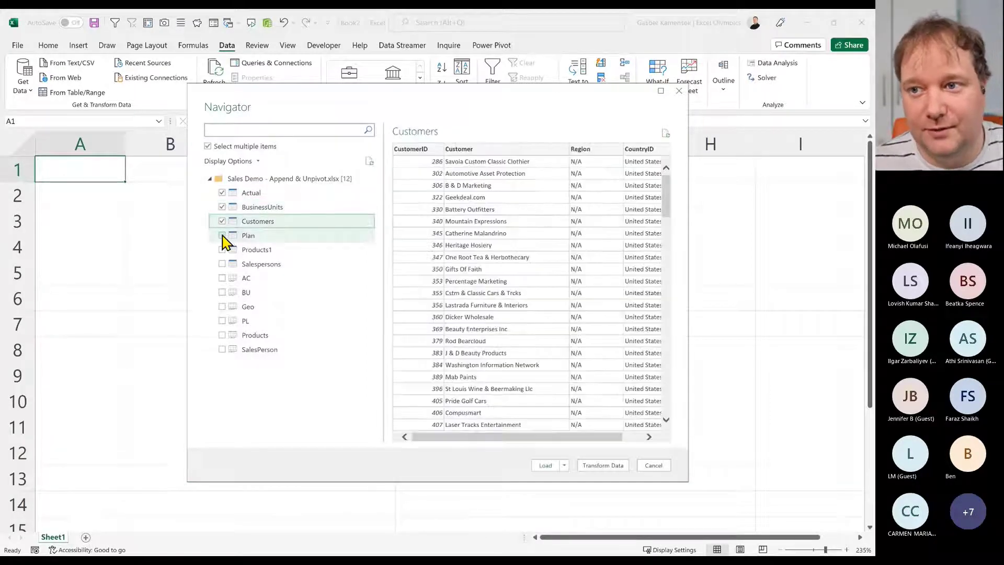
left_click(222, 235)
left_click(220, 256)
left_click(222, 264)
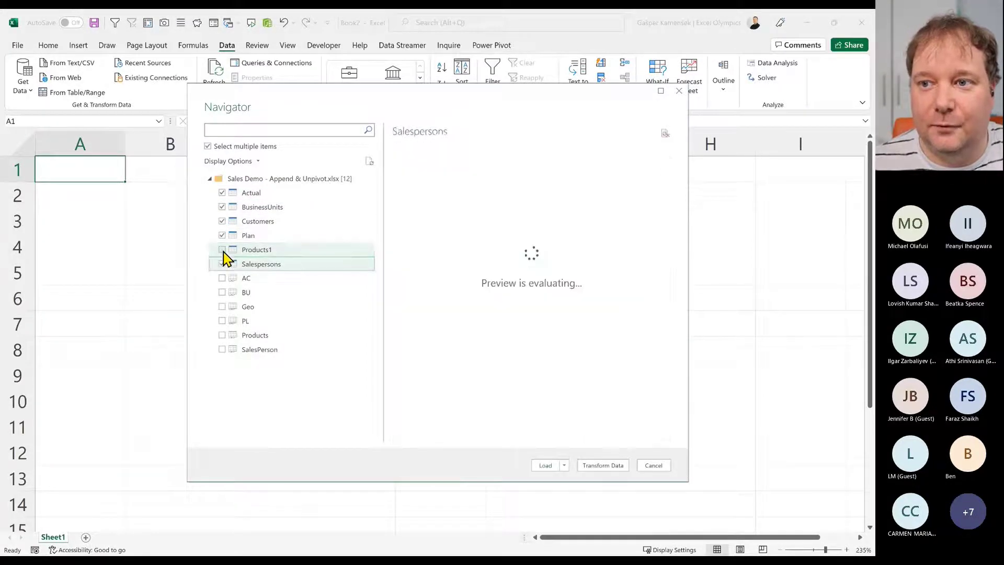
left_click(222, 249)
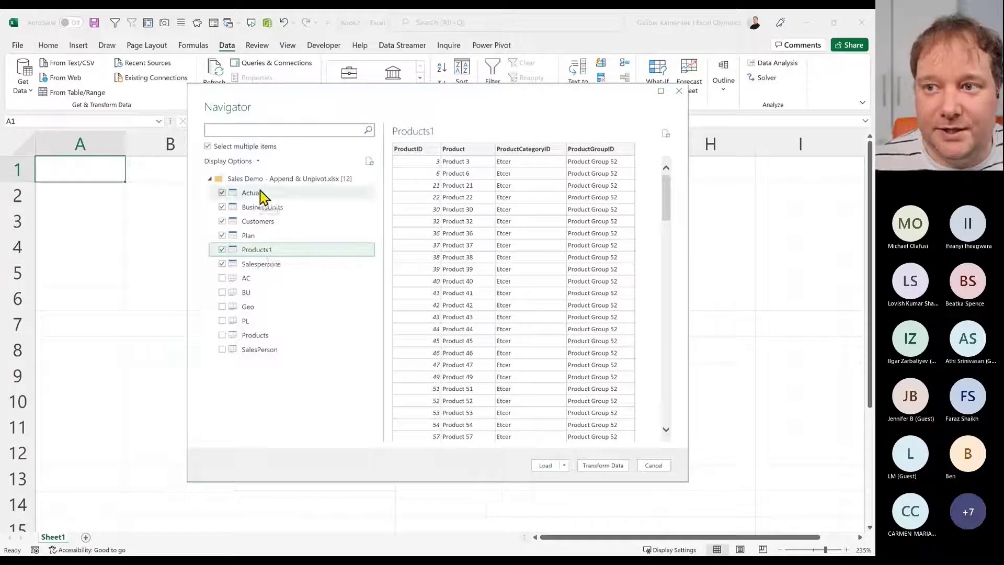
left_click(274, 193)
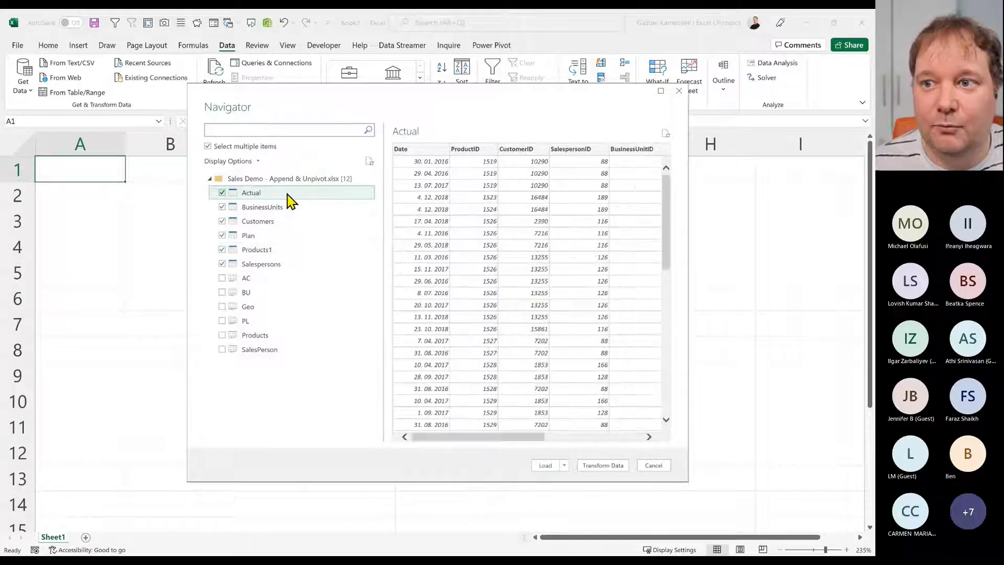
left_click(282, 236)
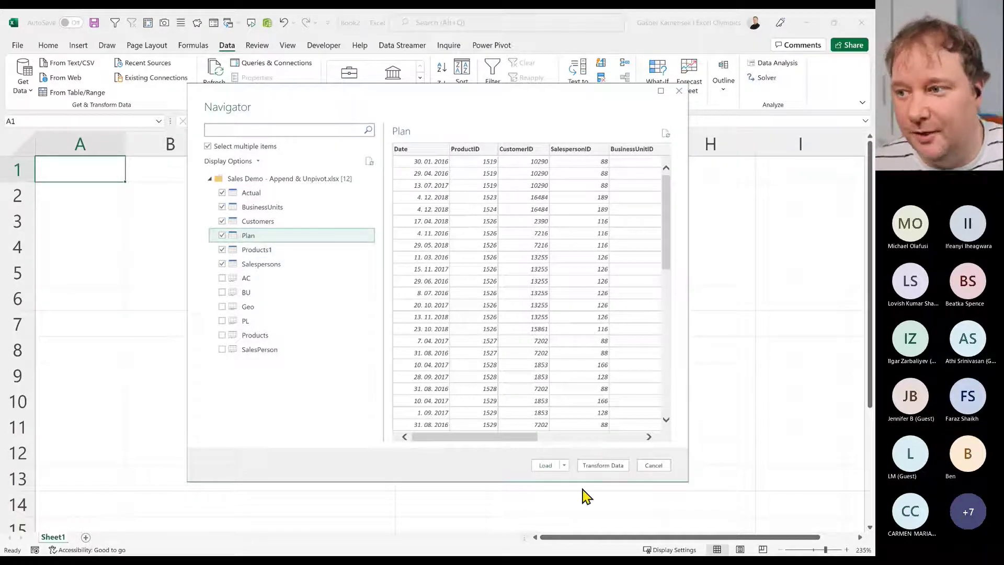
Try to load the six selected tables into the Data Model as connection-only queries
left_click(564, 465)
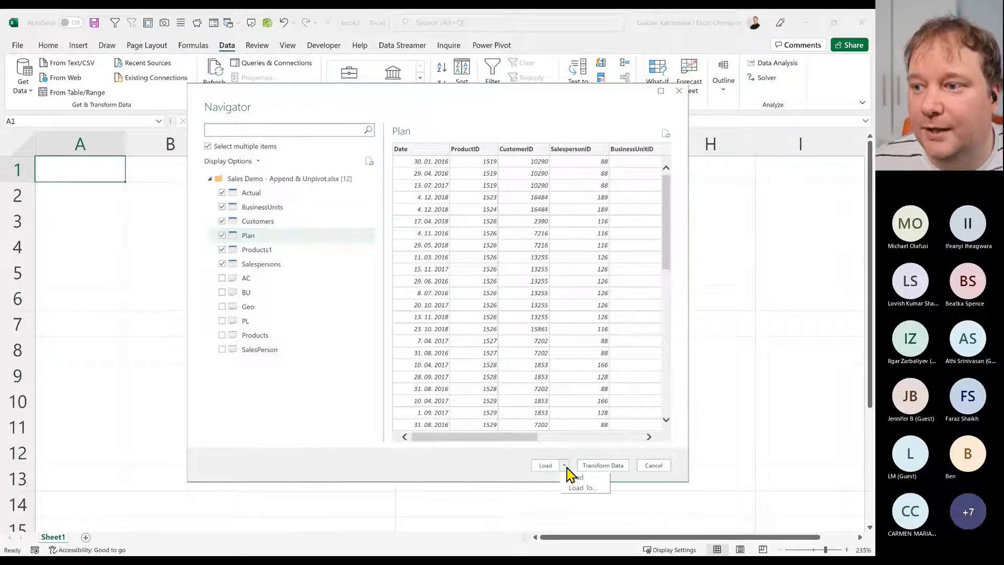
left_click(575, 477)
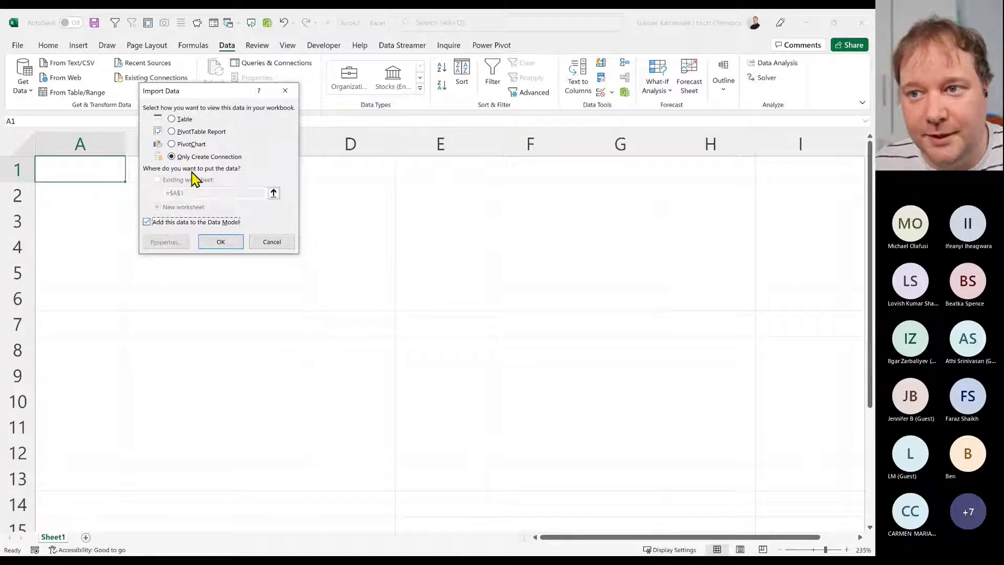
left_click(221, 242)
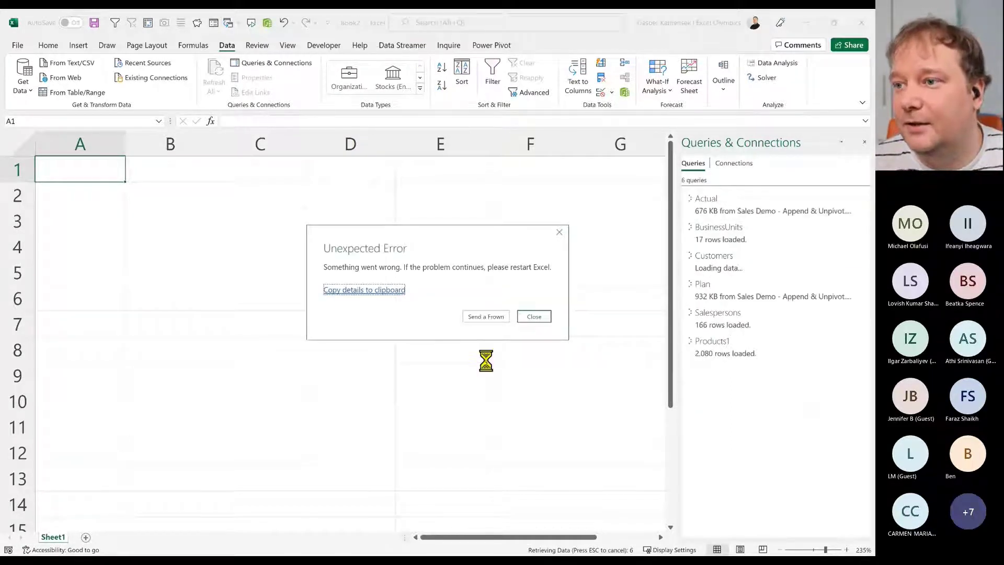
left_click(531, 318)
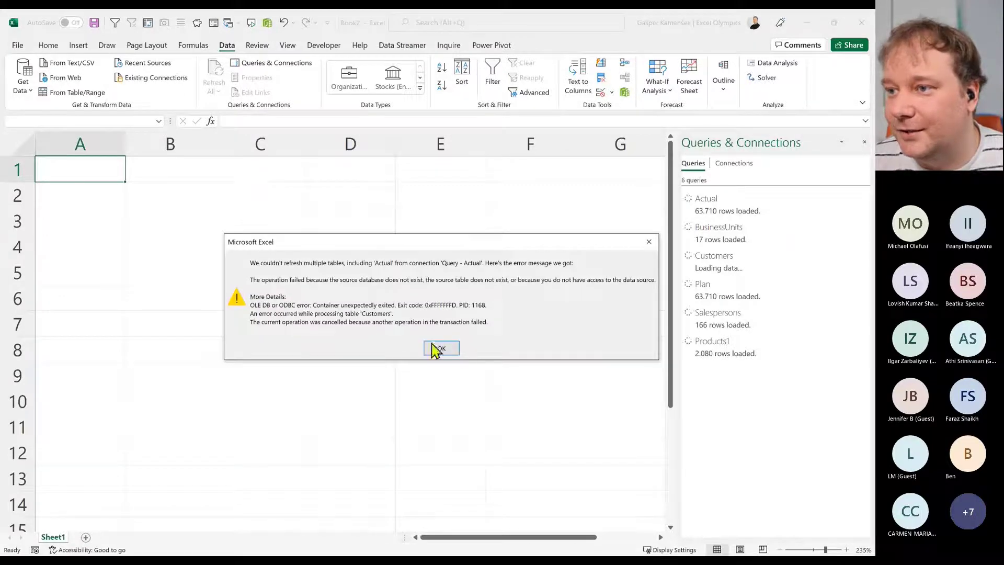
left_click(438, 349)
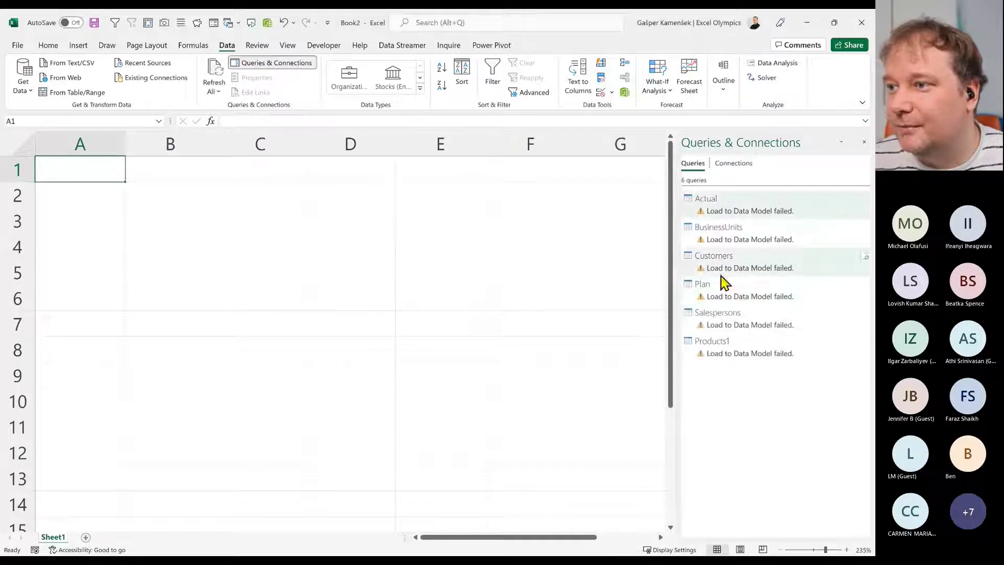
Look through all six queries in the Power Query Editor, starting from Actual, and load them again
double_click(764, 214)
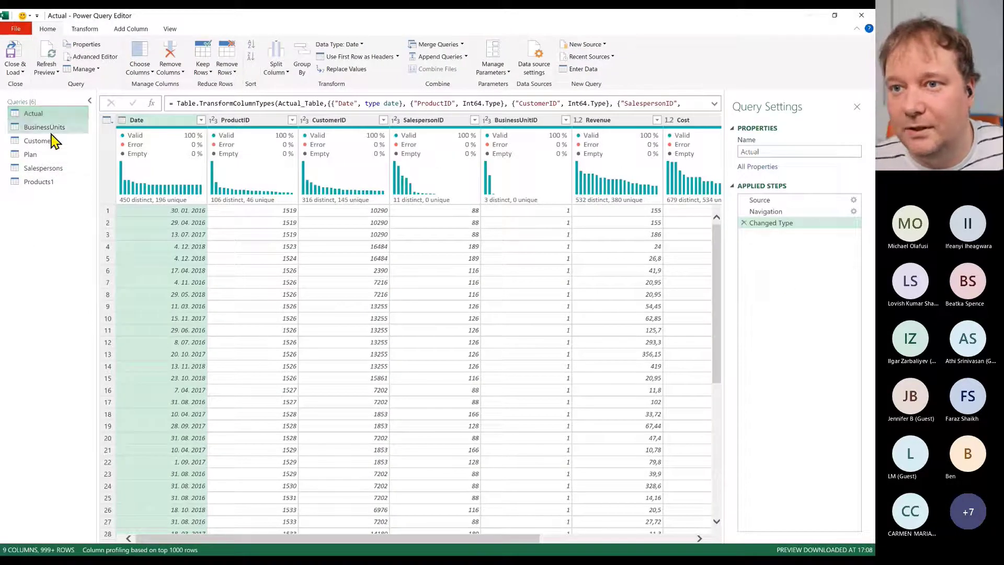
left_click(51, 131)
left_click(50, 141)
left_click(45, 154)
left_click(43, 168)
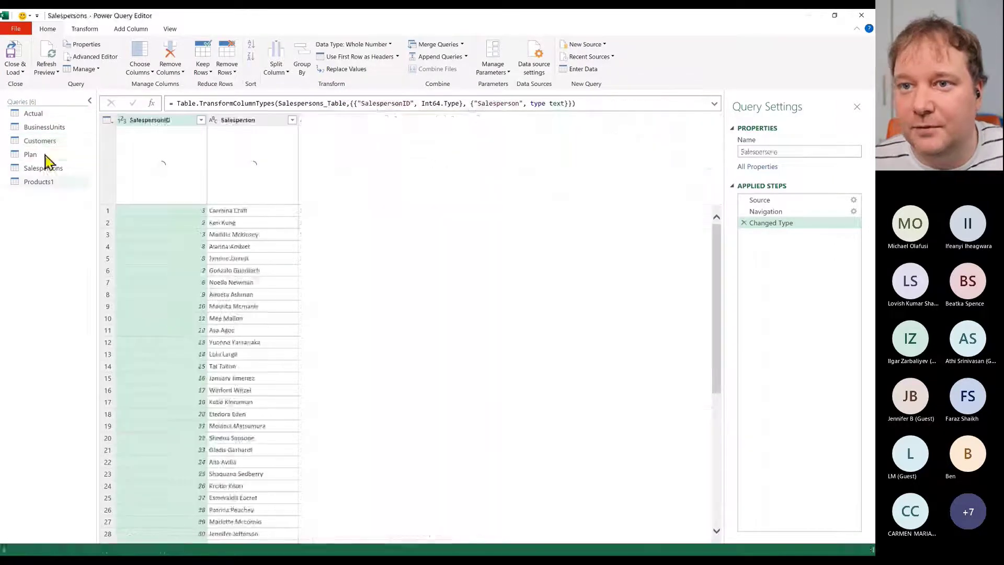
left_click(42, 181)
left_click(15, 52)
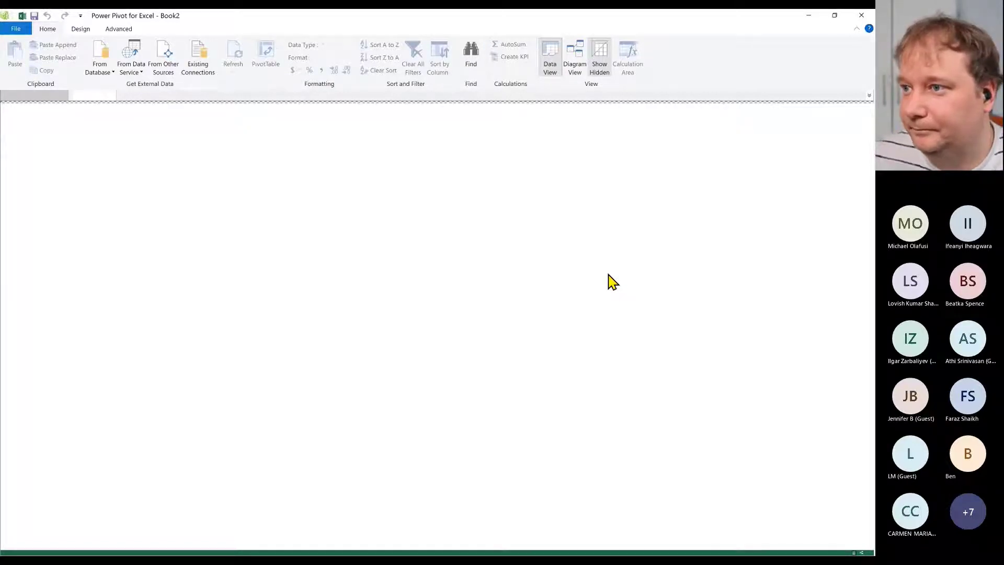
left_click(807, 17)
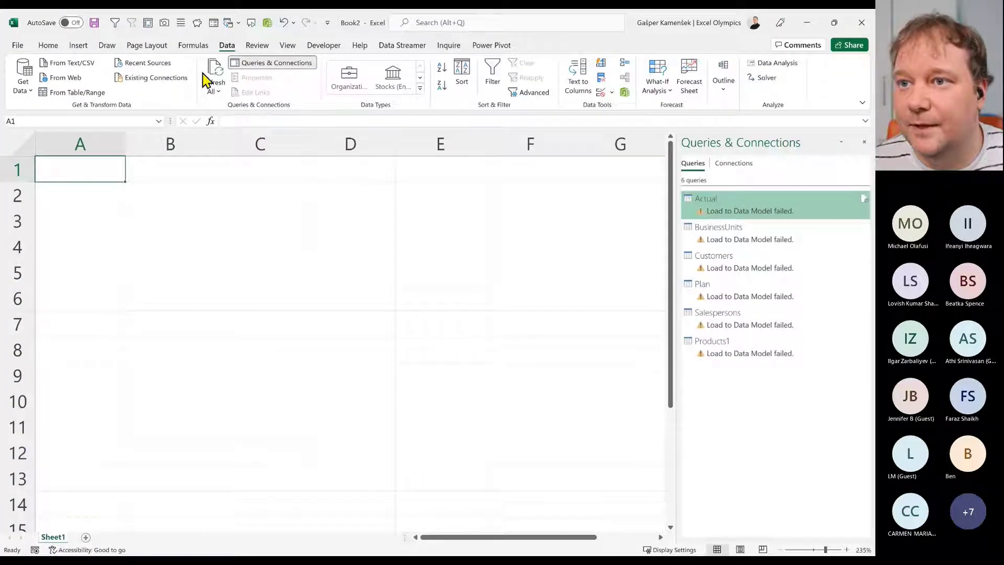
Try to refresh the Actual query on its own
right_click(734, 207)
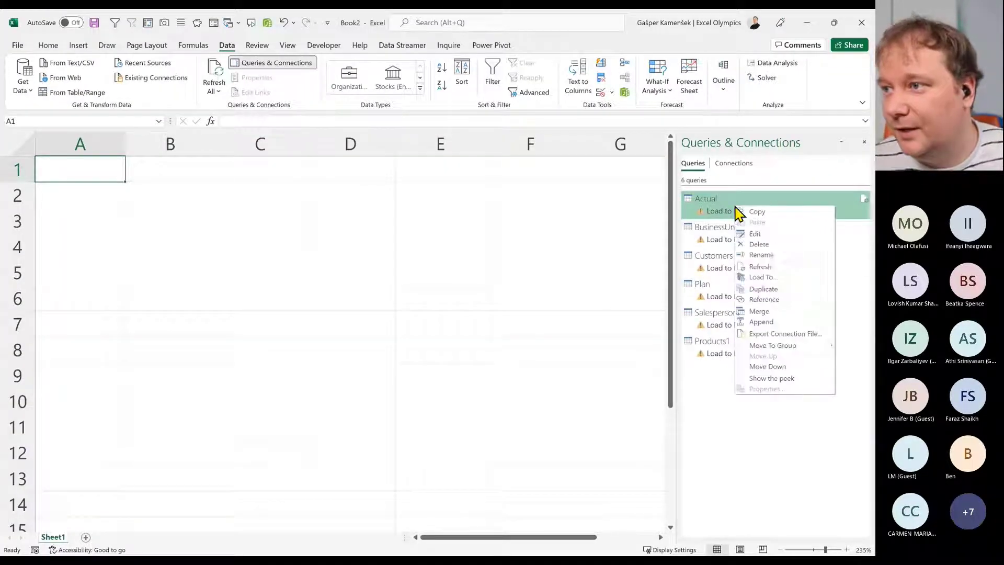
left_click(768, 266)
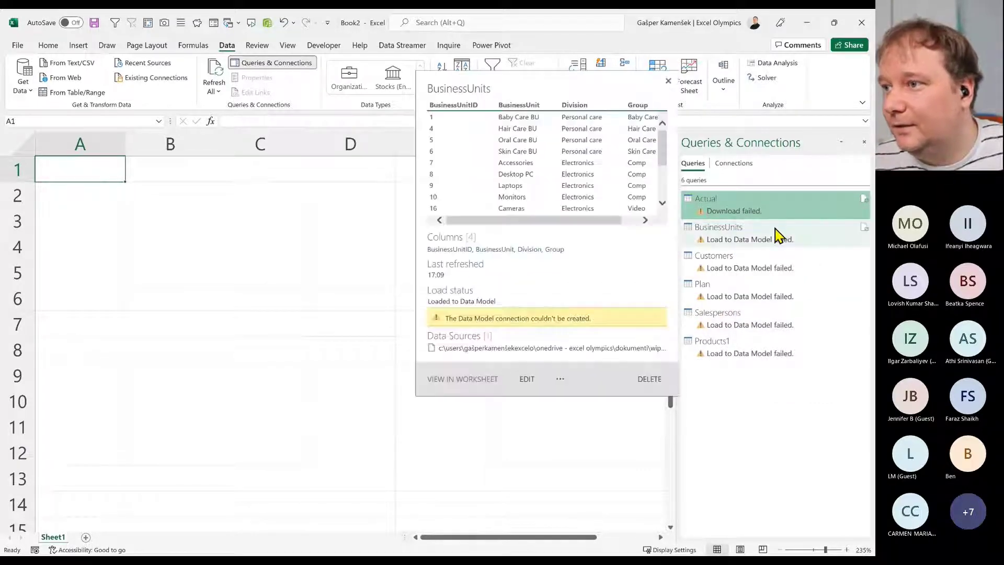
right_click(776, 234)
left_click(757, 213)
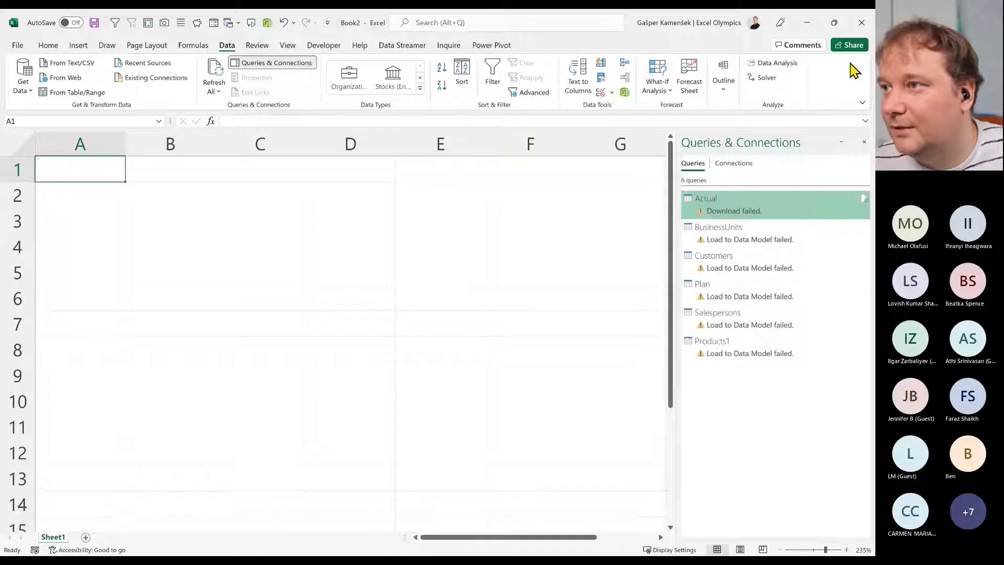
Close the workbook without saving and switch to a new blank workbook
left_click(851, 22)
left_click(437, 325)
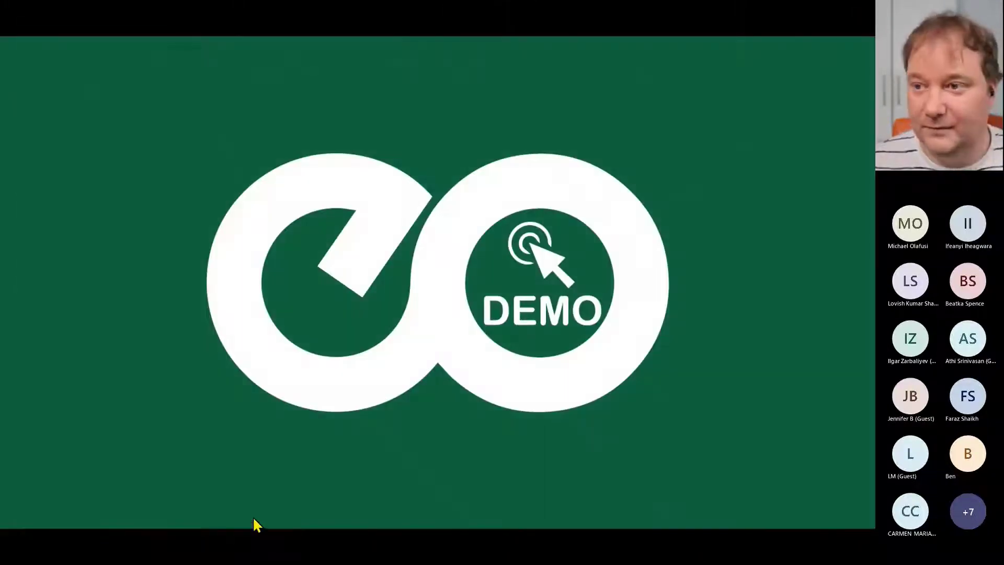
key("alt+Tab")
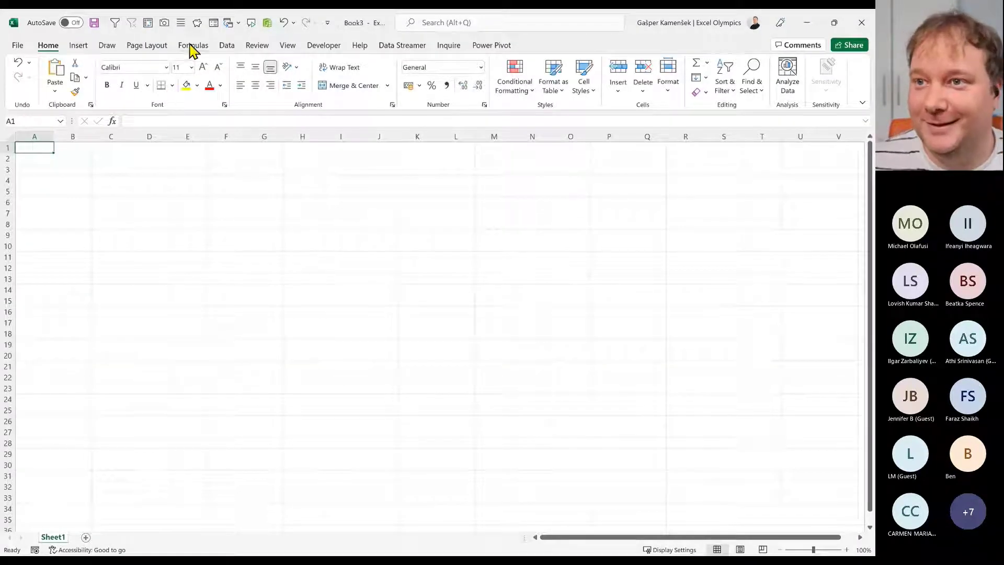
Connect the blank workbook to "Sales Demo - Append & Unpivot.xlsx" as an Excel workbook source
left_click(224, 42)
left_click(24, 84)
mouse_move(33, 113)
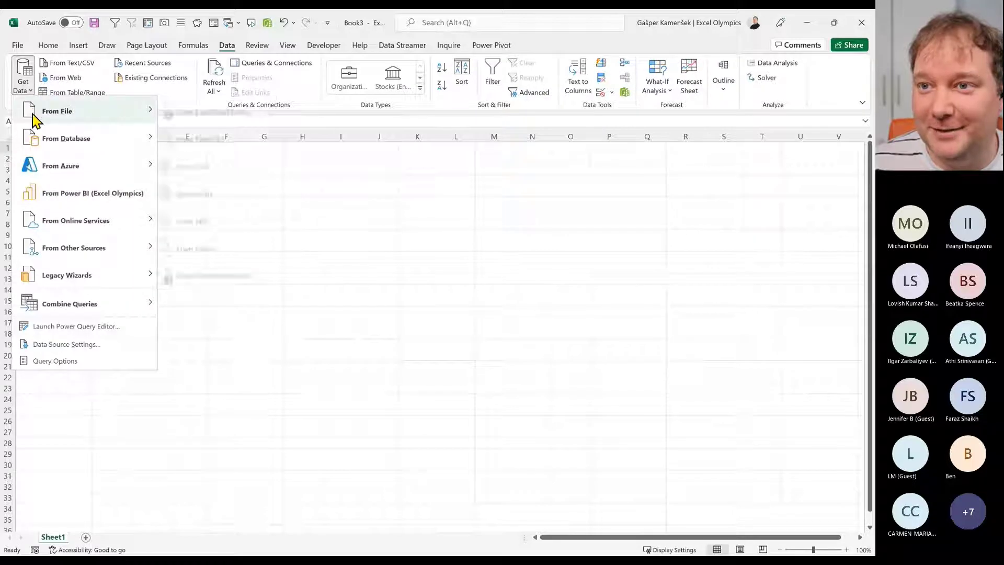
left_click(220, 111)
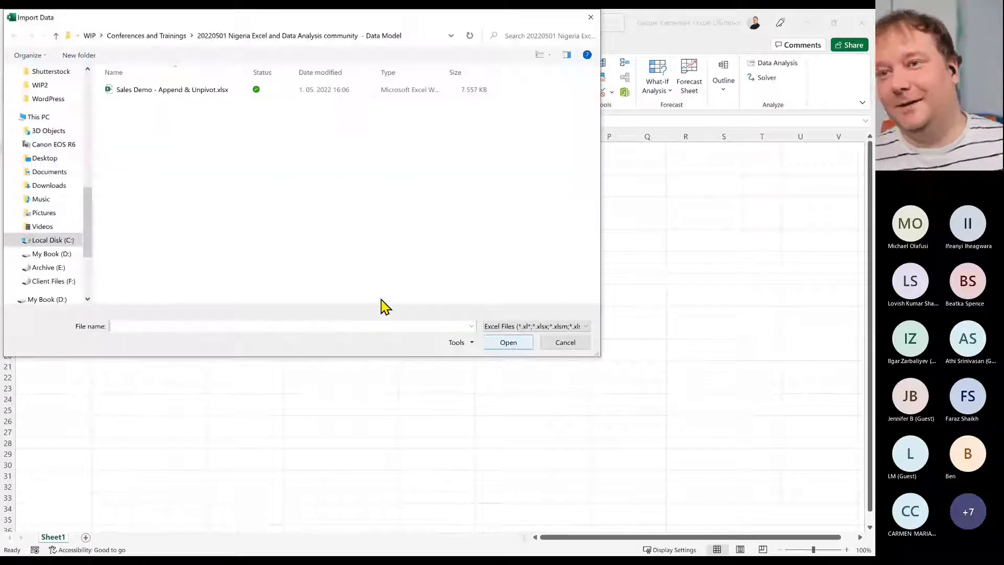
left_click(204, 90)
left_click(510, 344)
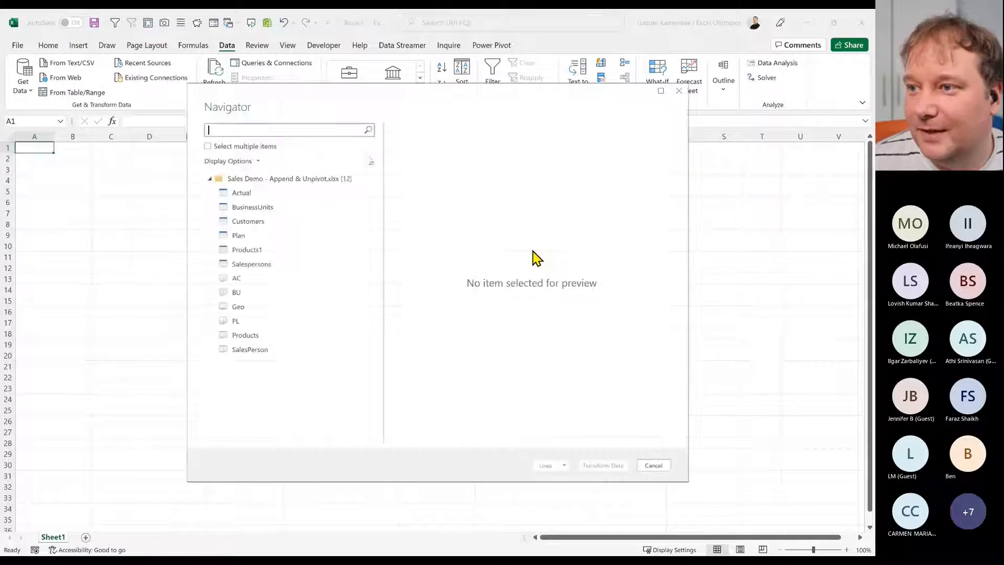
Enable multiple selection and choose the tables Actual, BusinessUnits, Customers, Plan, Products1 and Salespersons
left_click(209, 147)
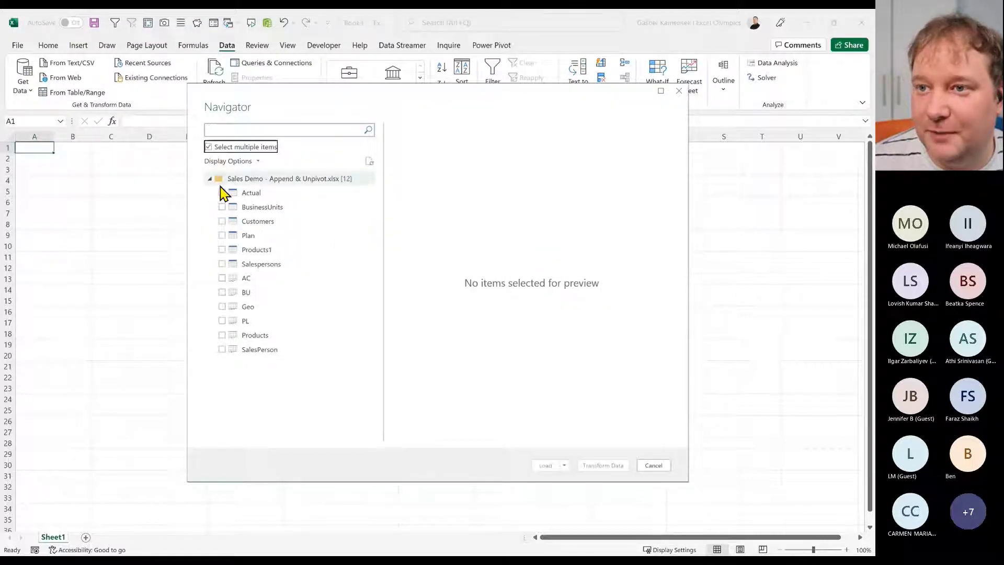
left_click(221, 193)
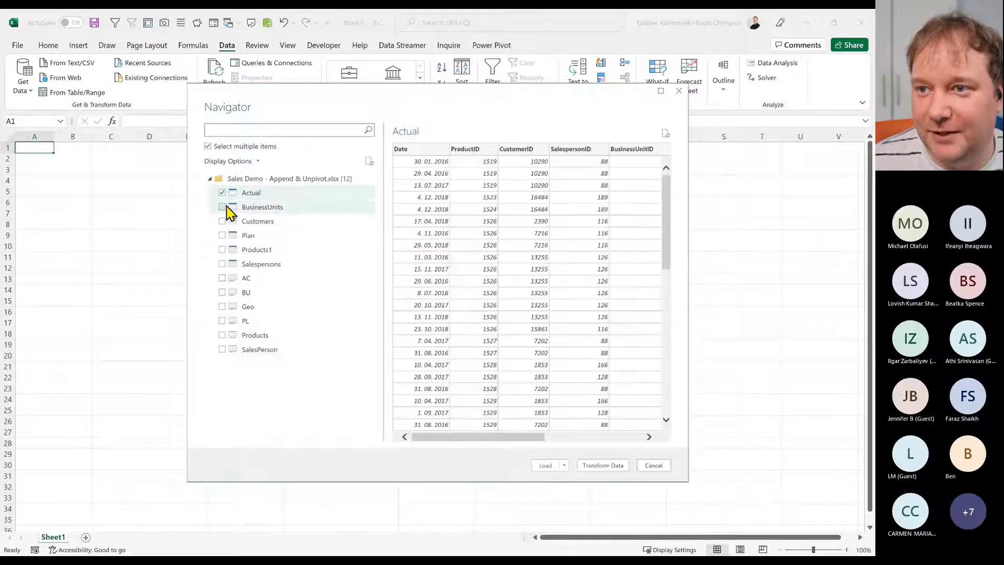
left_click(221, 207)
left_click(221, 221)
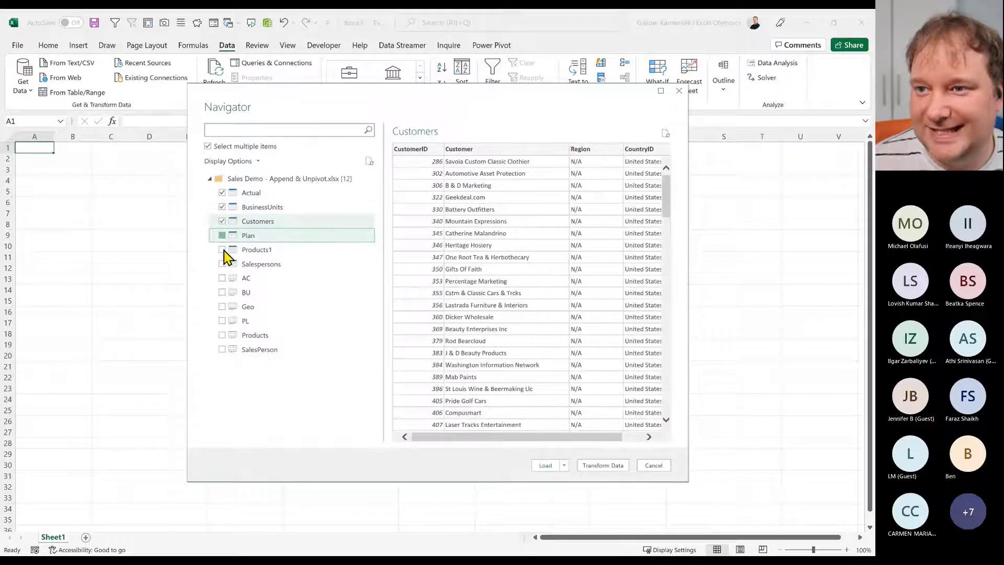
left_click(222, 235)
left_click(222, 250)
left_click(222, 264)
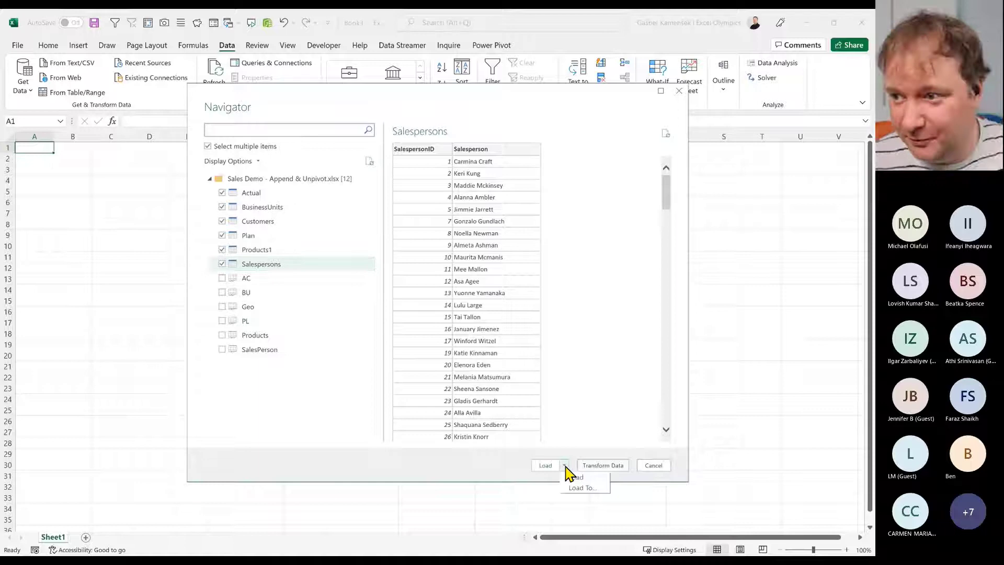
Try to load the chosen tables as connection-only queries in the Data Model, and discard the workbook Book3 unsaved
left_click(581, 487)
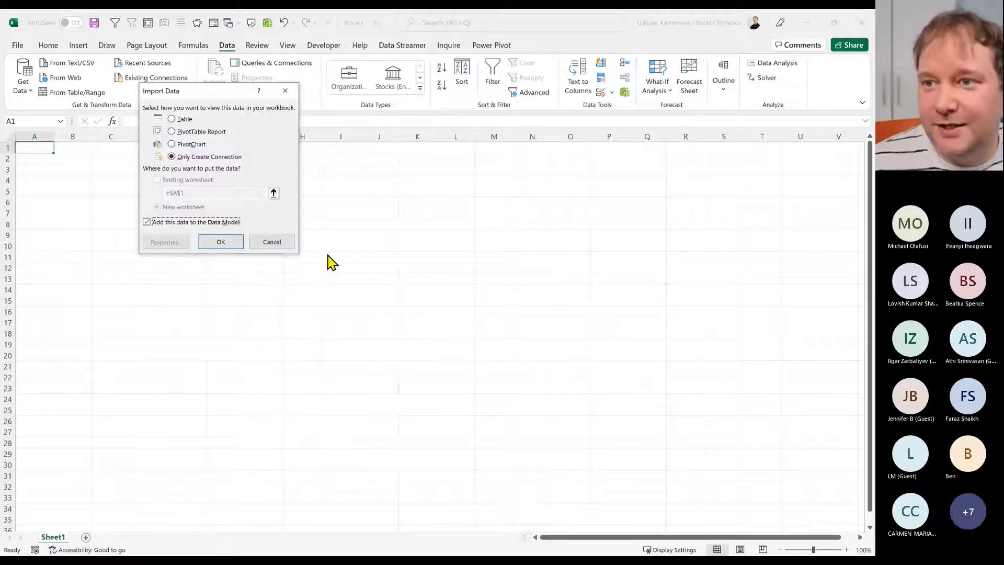
left_click(220, 244)
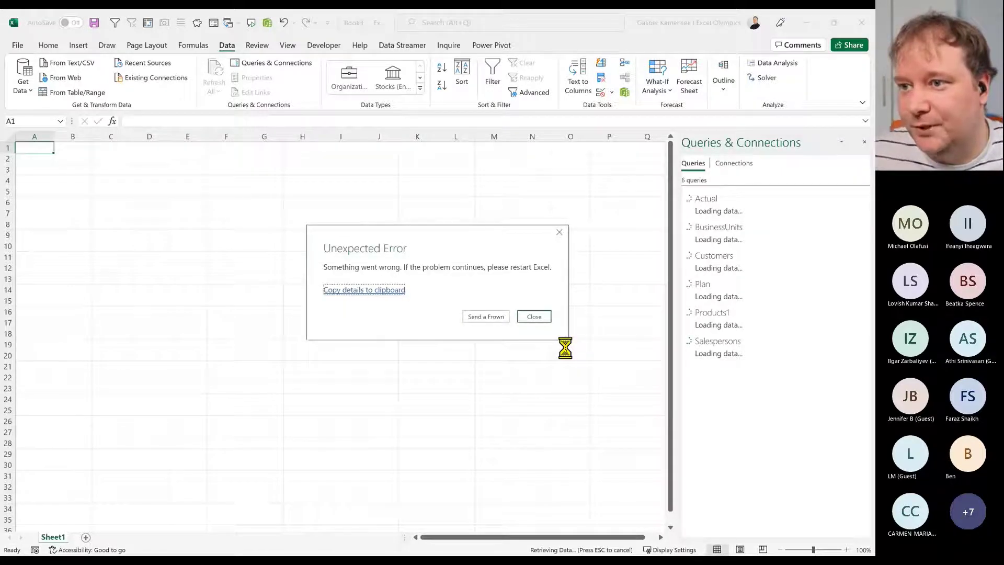
left_click(532, 317)
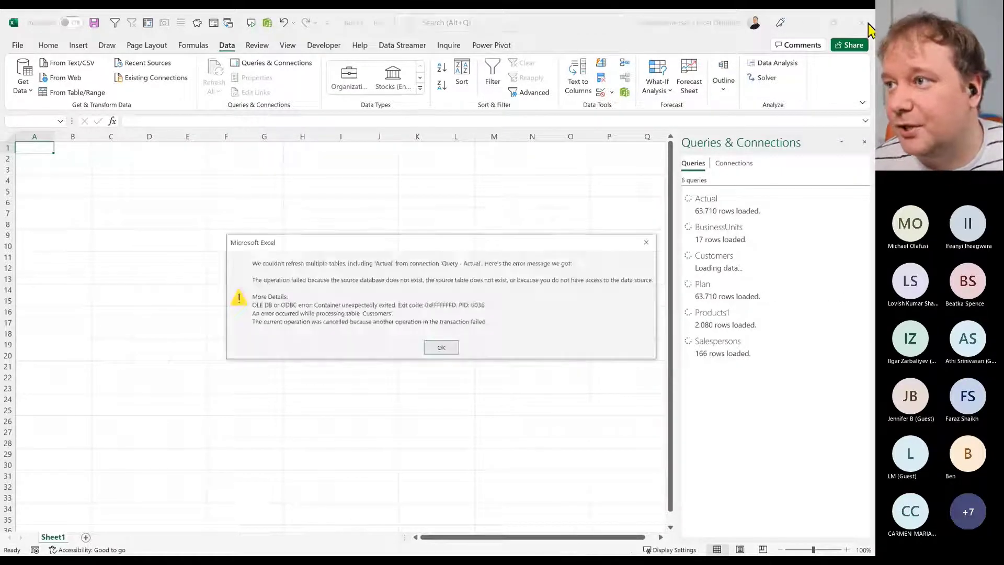
left_click(444, 348)
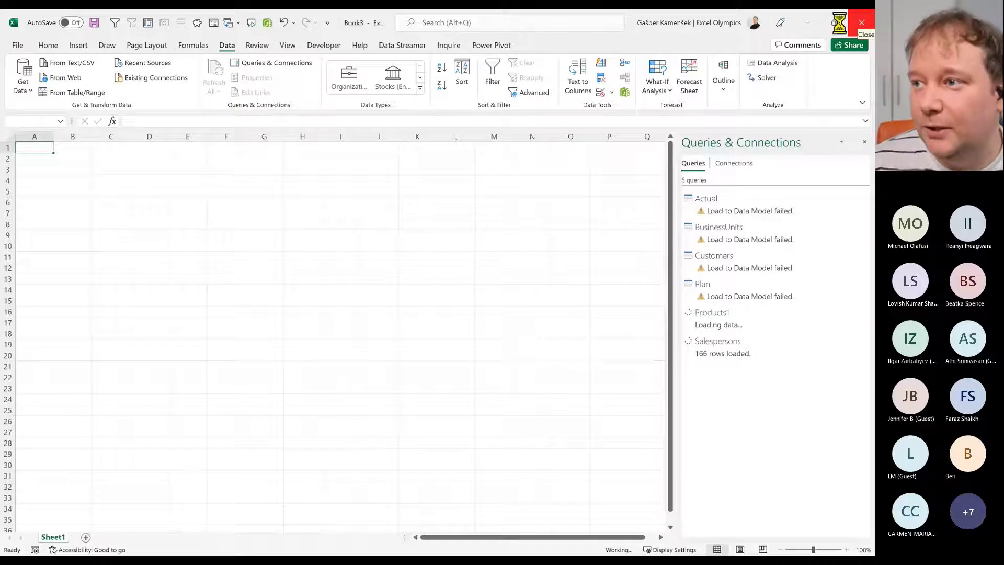
left_click(861, 22)
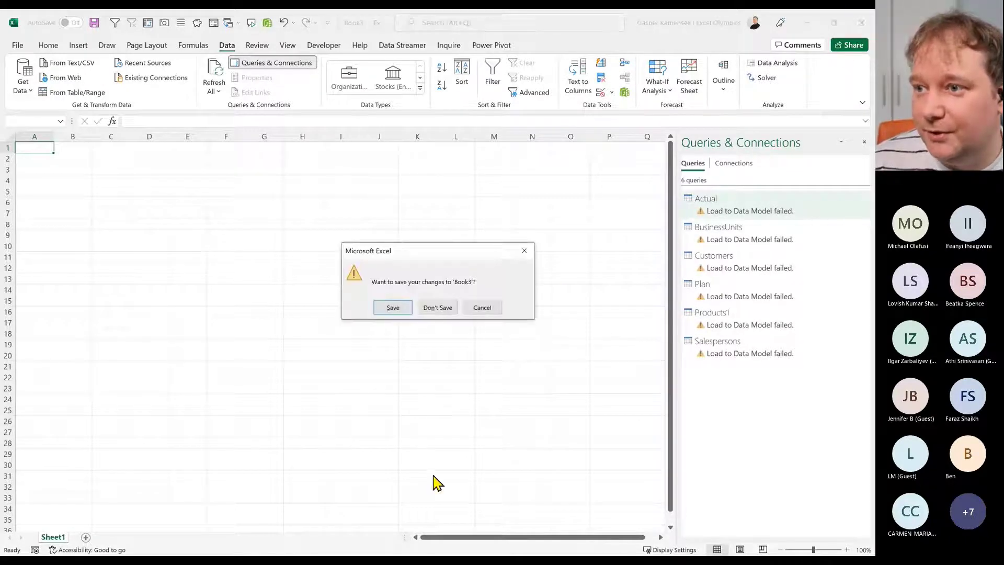
left_click(451, 313)
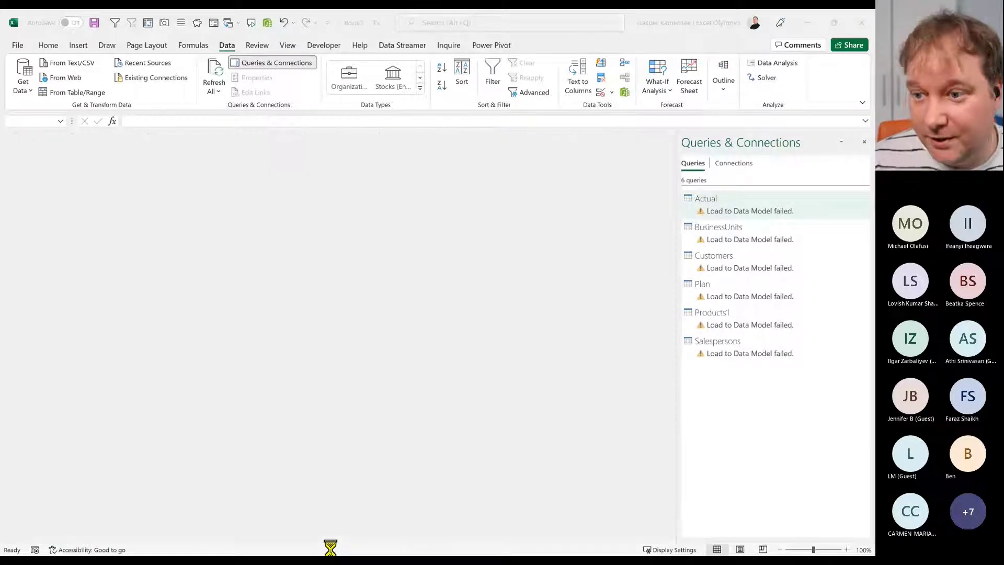
Switch to Power BI Desktop and dismiss its start screen
key("super")
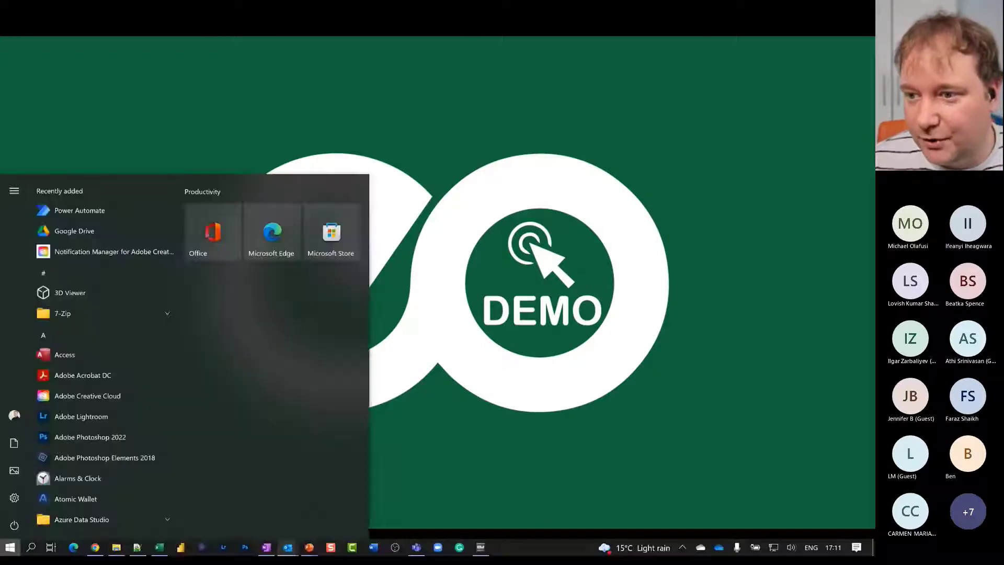
left_click(181, 547)
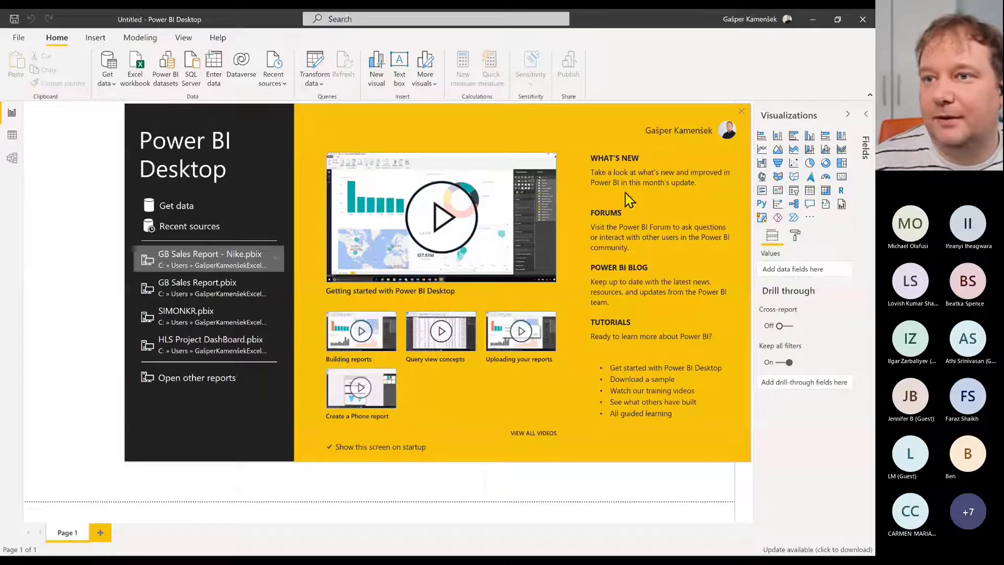
left_click(740, 112)
Connect to "Sales Demo - Append & Unpivot.xlsx" from the folder "20220501 Nigeria Excel and Data Analysis community - Data Model" as an Excel workbook source
left_click(135, 69)
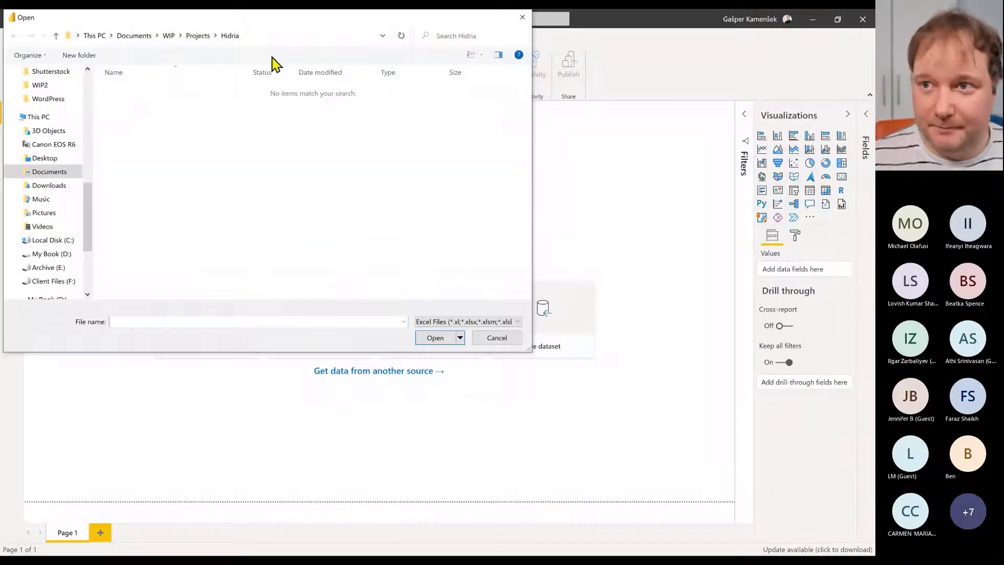
left_click(272, 35)
key("ctrl+v")
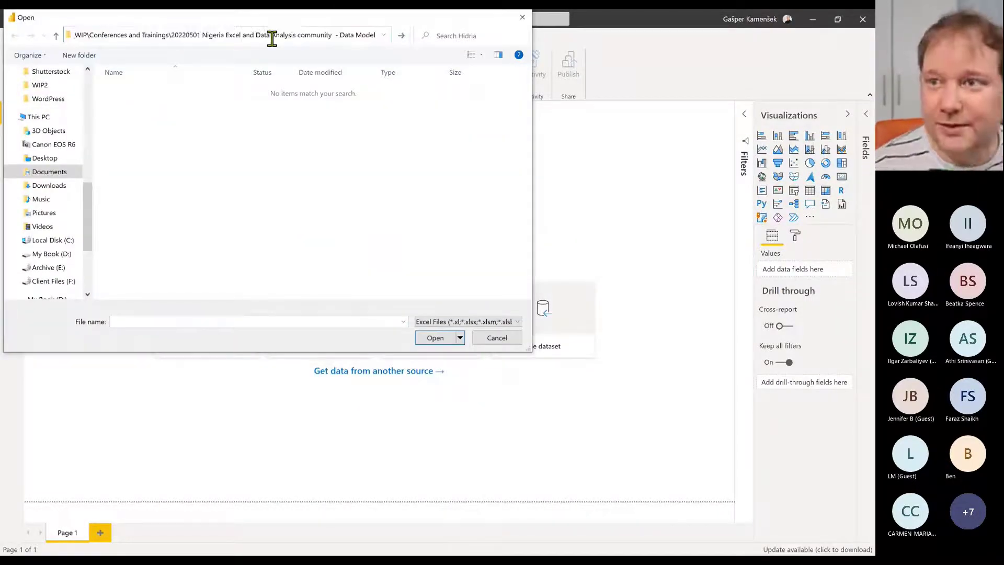
key("Return")
left_click(195, 92)
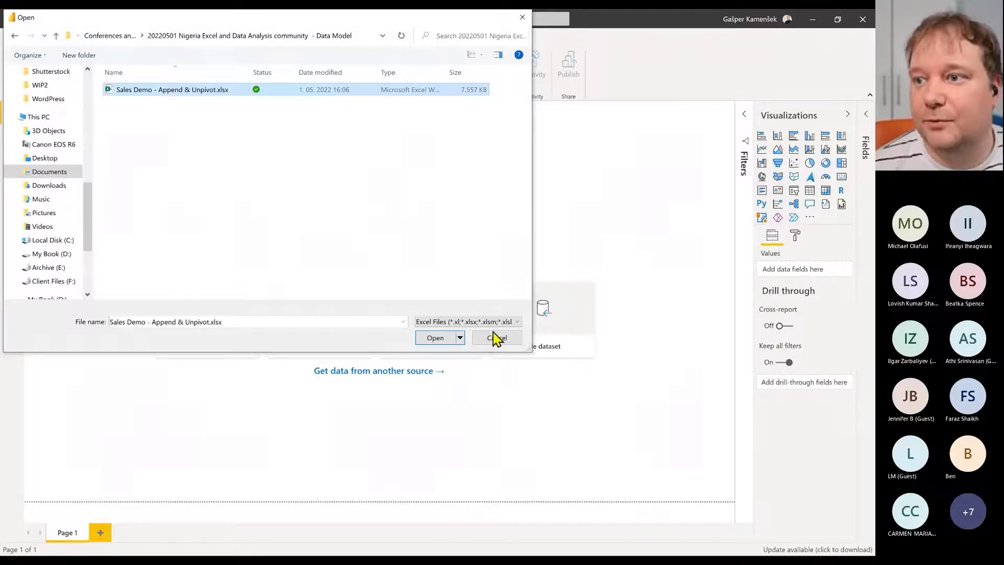
left_click(433, 339)
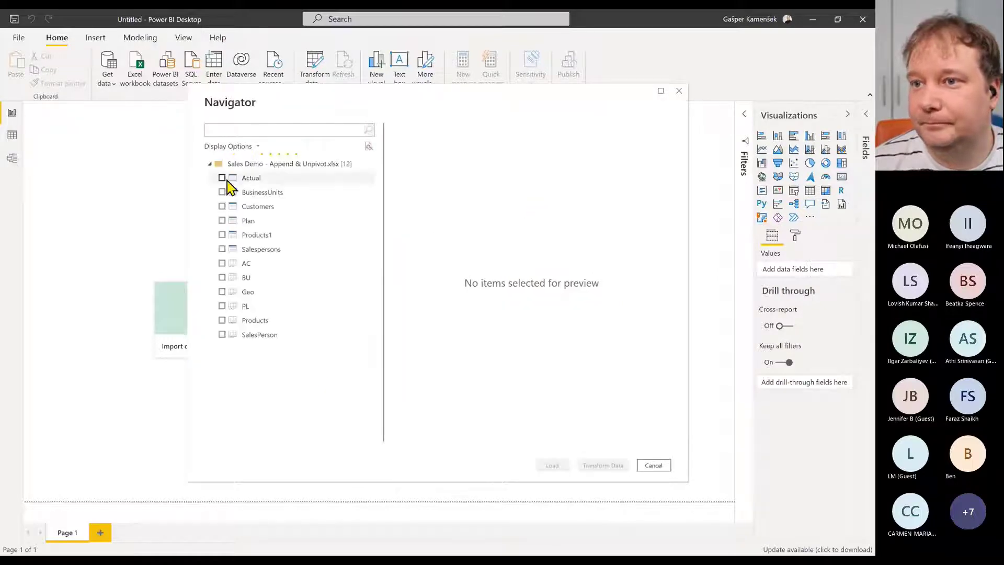
Select the tables Actual, BusinessUnits, Customers, Plan, Products1 and Salespersons for import into the report
left_click(222, 179)
left_click(223, 192)
left_click(222, 206)
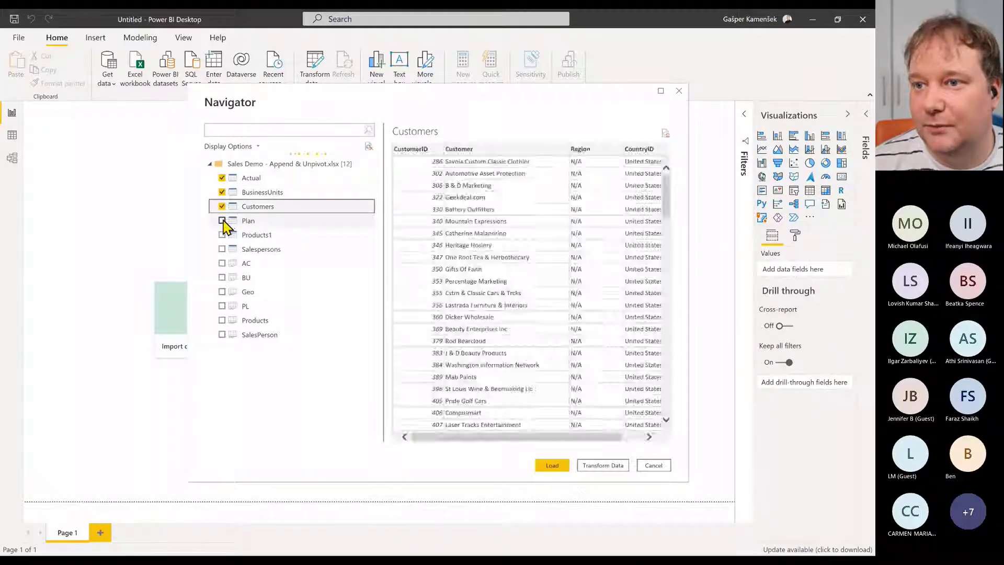
left_click(223, 221)
left_click(223, 234)
left_click(223, 249)
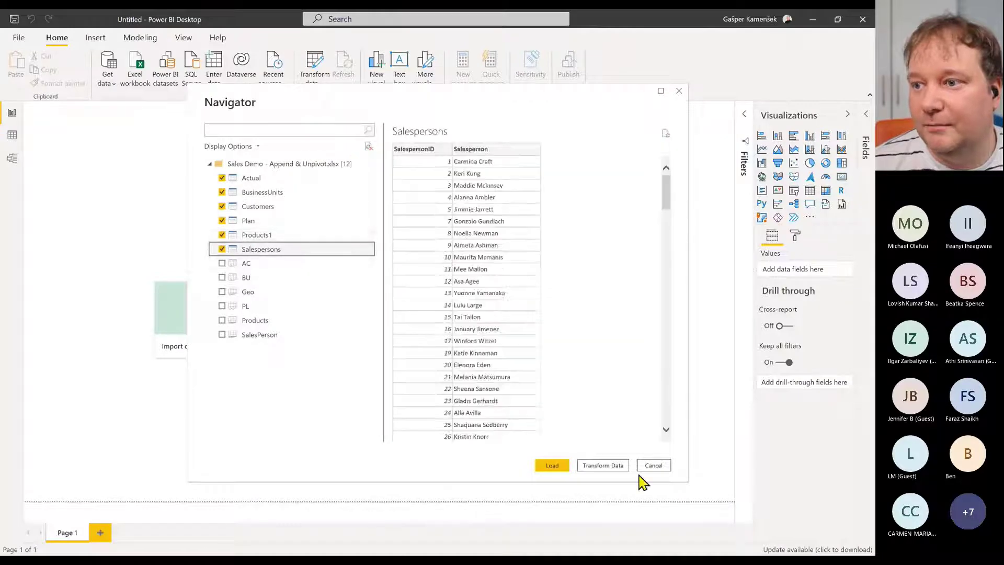
Load the selected tables into the report and show the model's relationship diagram
left_click(553, 466)
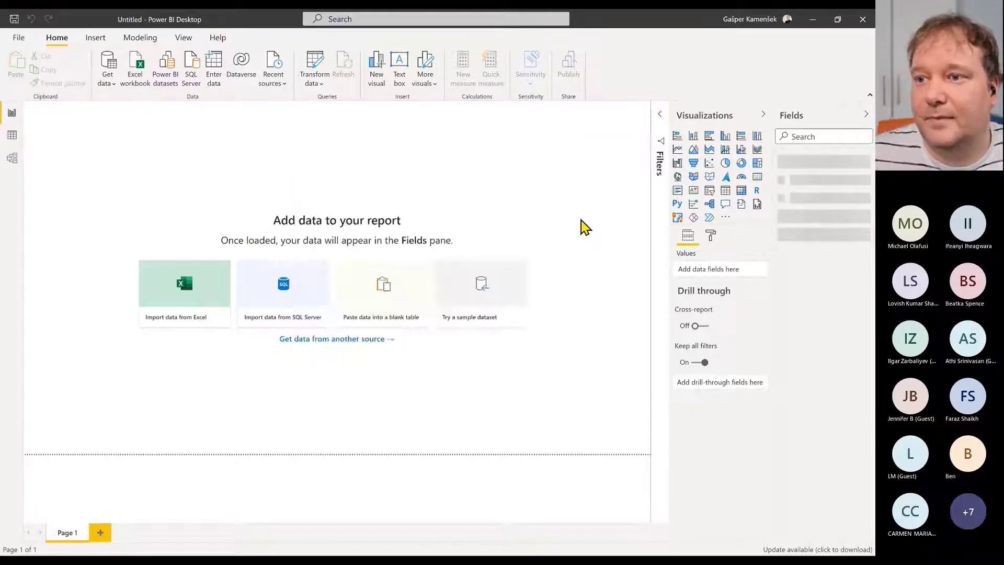
left_click(11, 158)
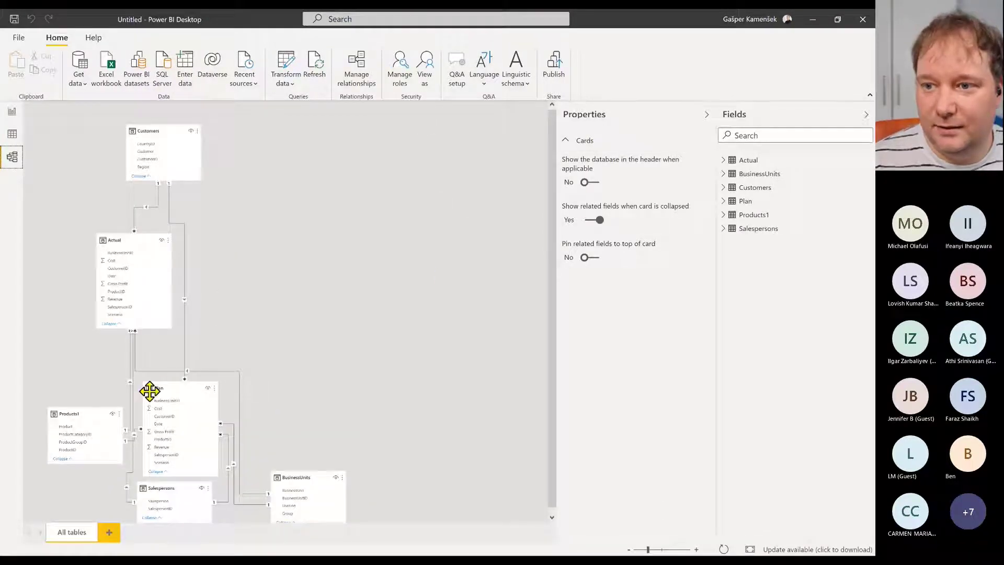
Arrange the diagram with Salespersons, Customers, Products1 and BusinessUnits in a row above the Actual and Plan tables
left_click_drag(167, 387, 253, 375)
left_click_drag(81, 412, 275, 131)
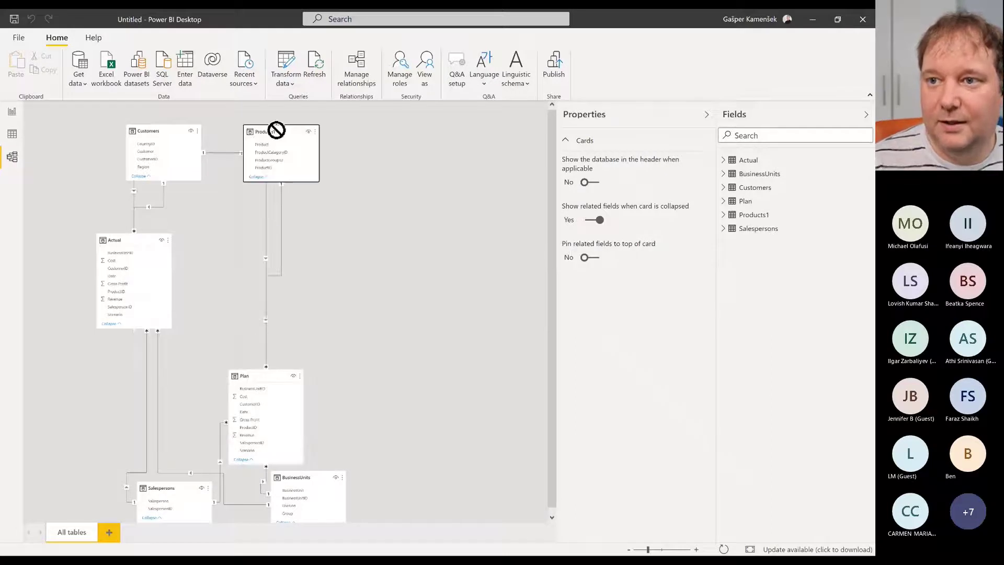
left_click_drag(167, 242, 149, 372)
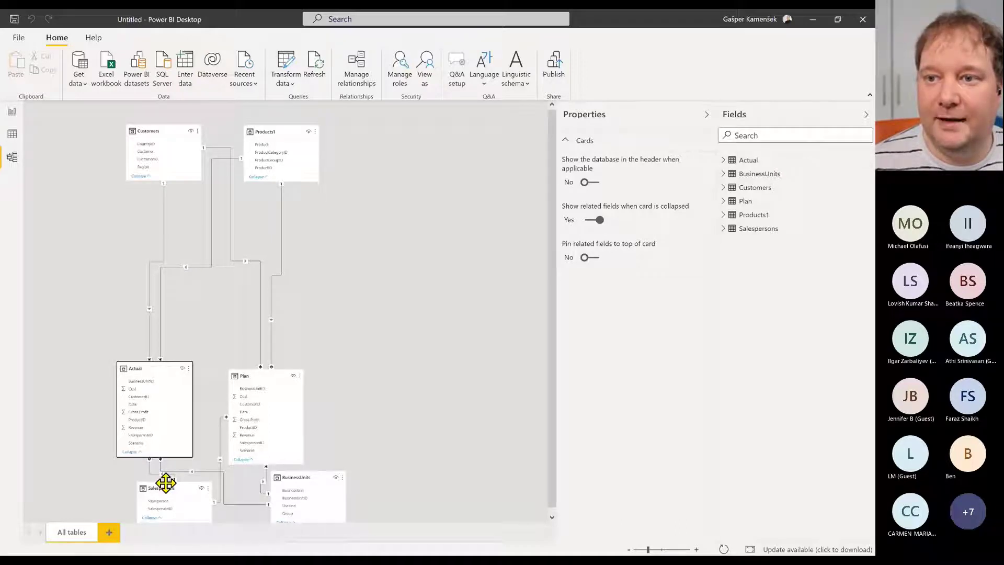
left_click_drag(165, 483, 76, 131)
left_click_drag(309, 478, 416, 126)
left_click_drag(271, 135, 289, 140)
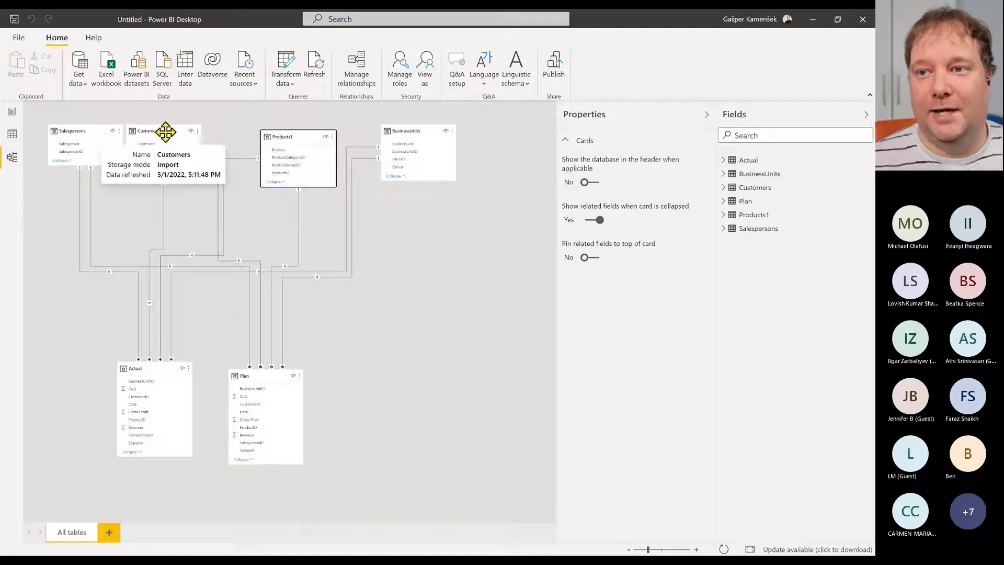
left_click_drag(165, 134, 184, 130)
left_click_drag(166, 365, 162, 346)
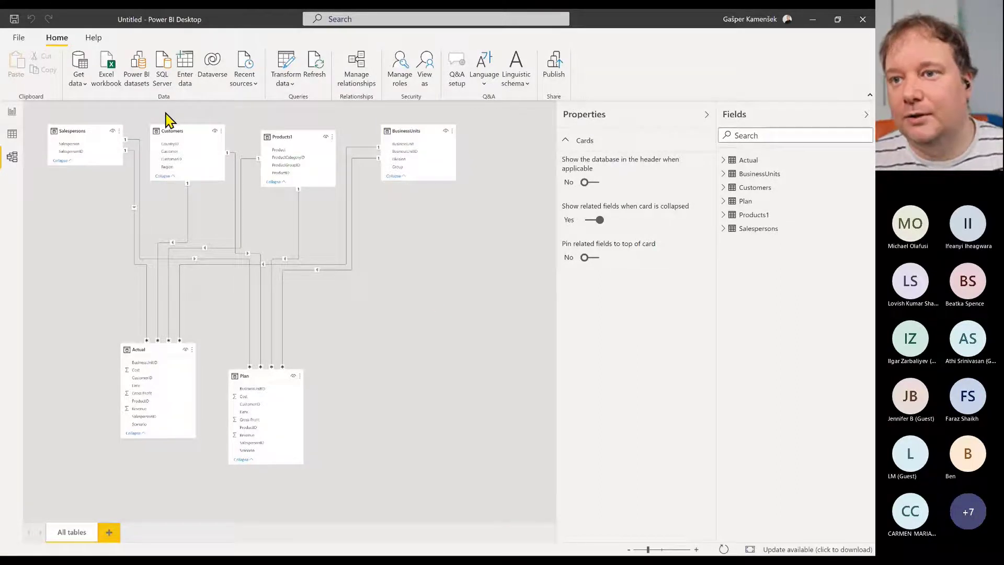
left_click(723, 160)
left_click(723, 160)
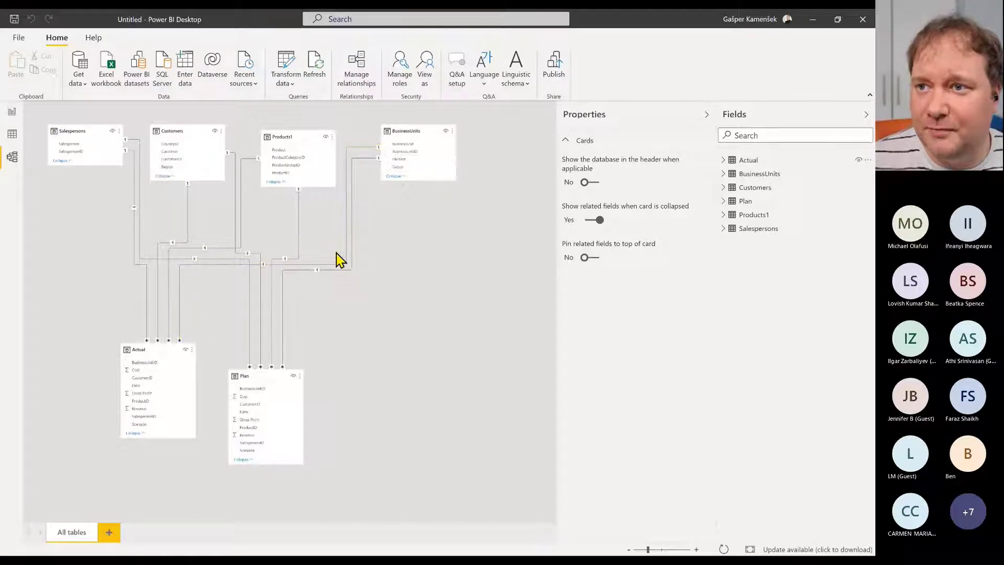
Duplicate the Actual query in the Power Query Editor and keep only the Date column in the copy
left_click(286, 63)
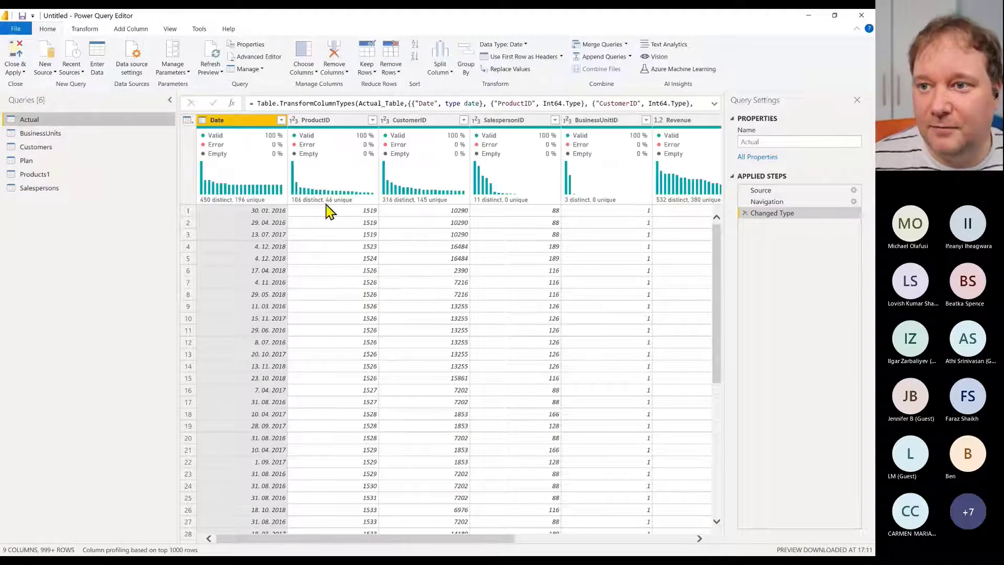
right_click(62, 121)
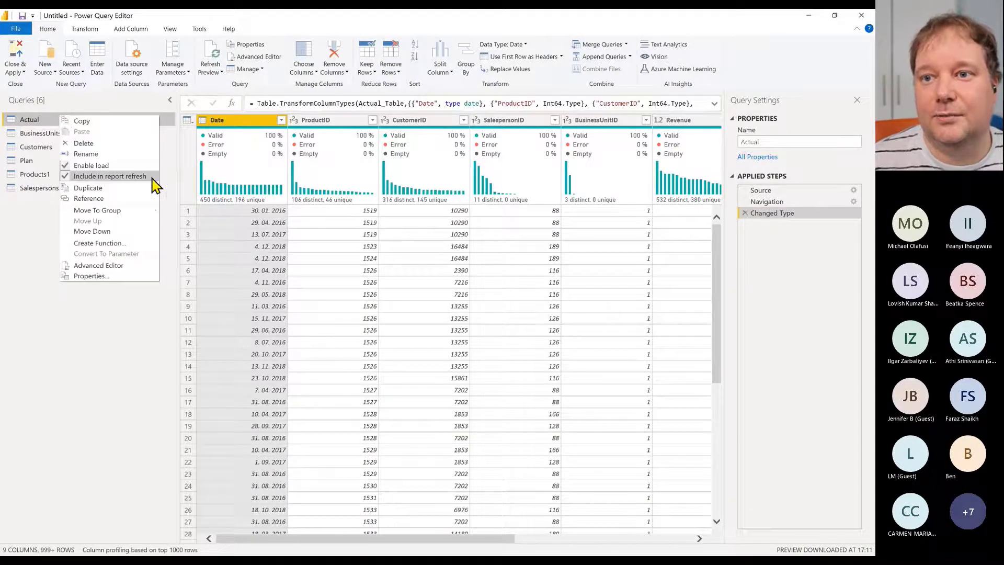
left_click(119, 188)
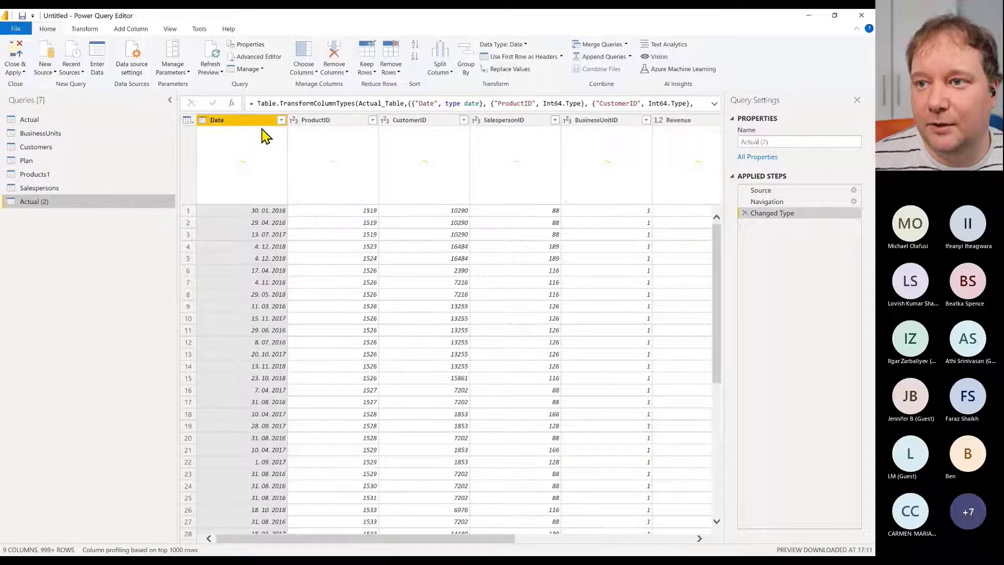
right_click(258, 121)
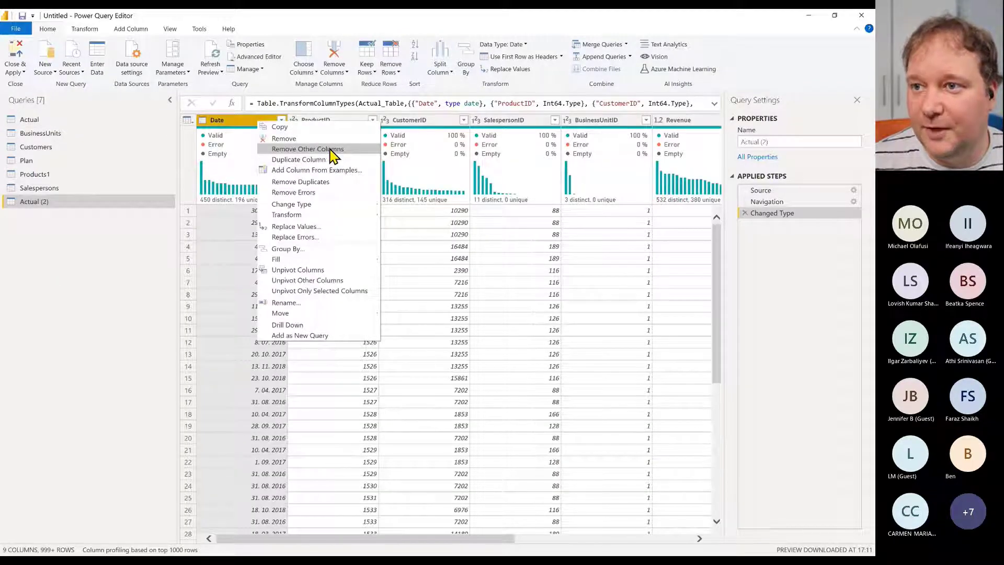
left_click(330, 153)
Transform the Date column of Actual (2) to Start of Year and remove its duplicates
right_click(239, 119)
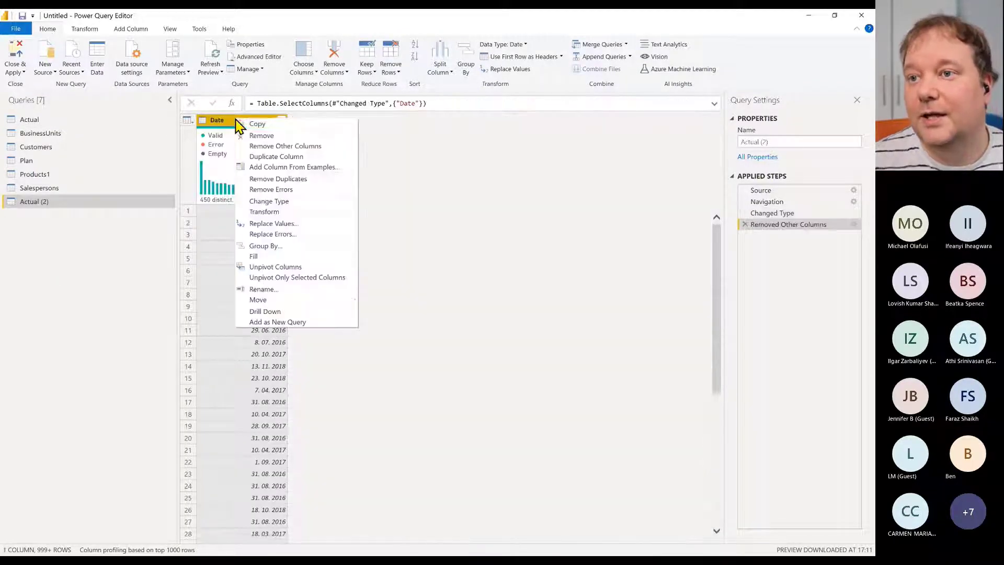
key("Escape")
left_click(199, 30)
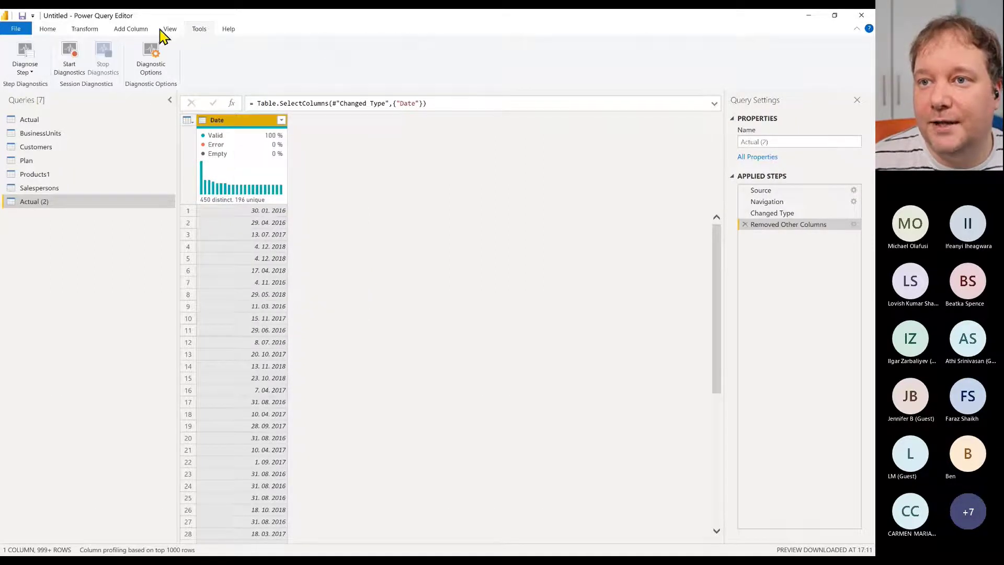
left_click(85, 29)
left_click(578, 60)
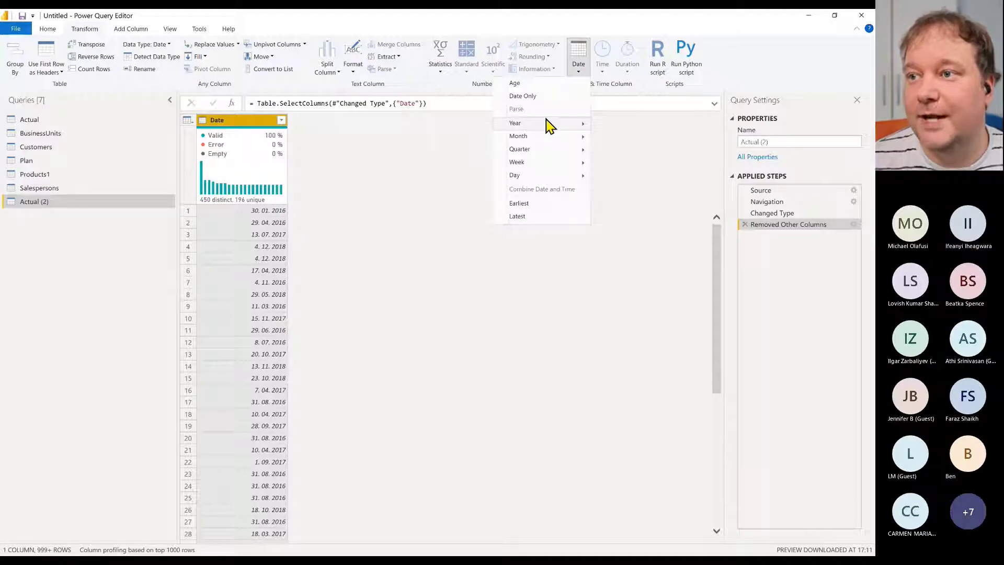
mouse_move(565, 128)
left_click(471, 138)
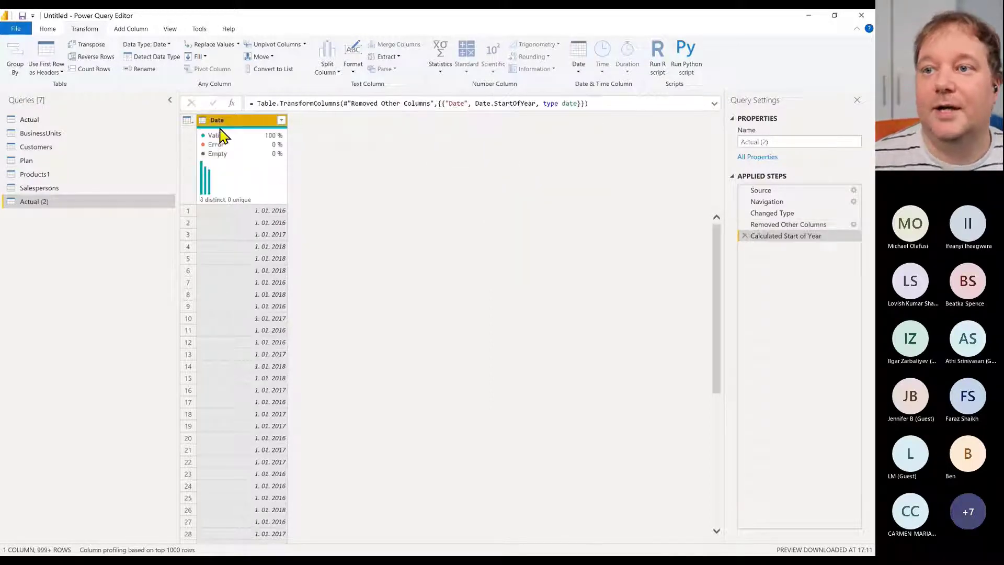
right_click(240, 122)
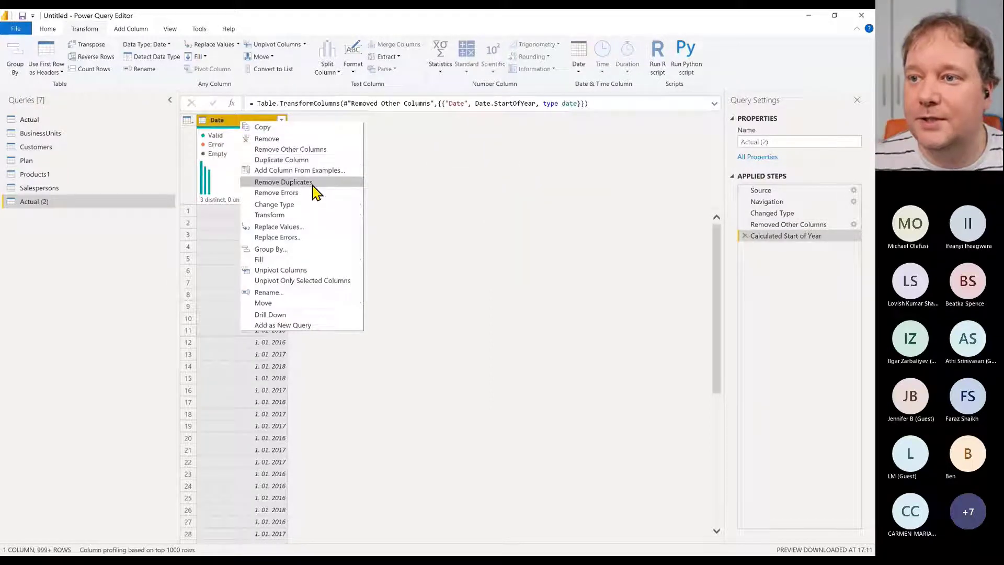
left_click(283, 182)
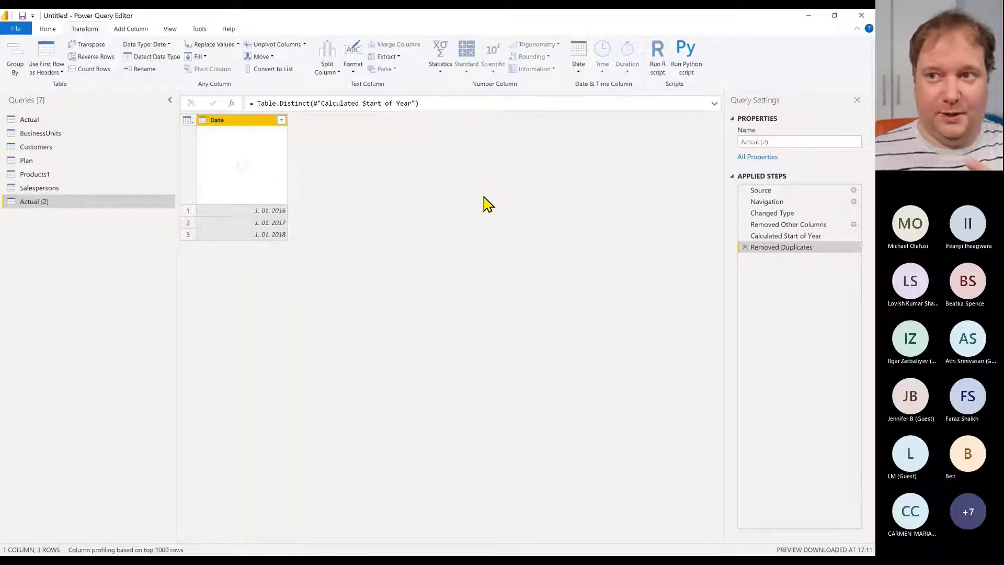
Duplicate the Date column and transform the copy to End of Year
right_click(248, 121)
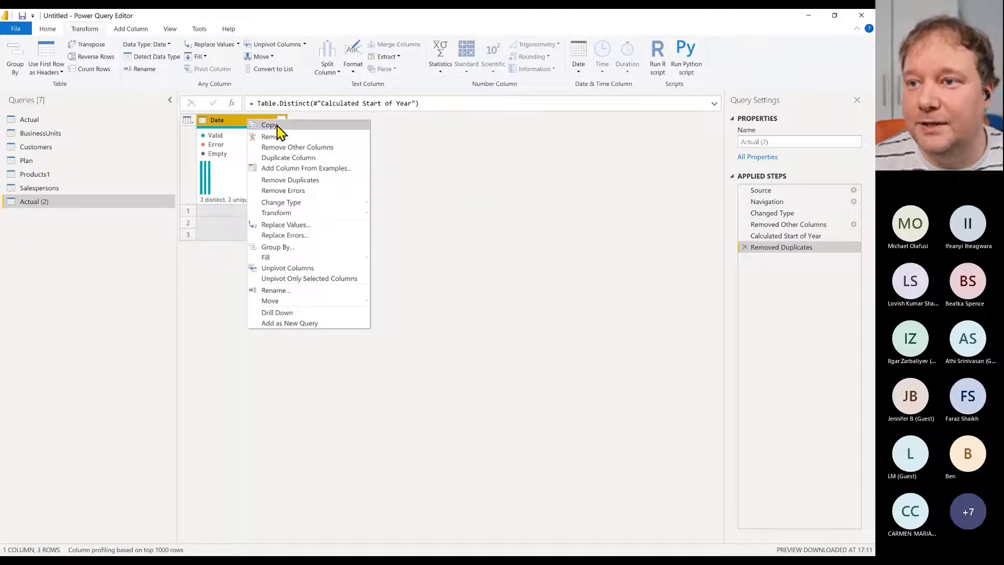
left_click(310, 162)
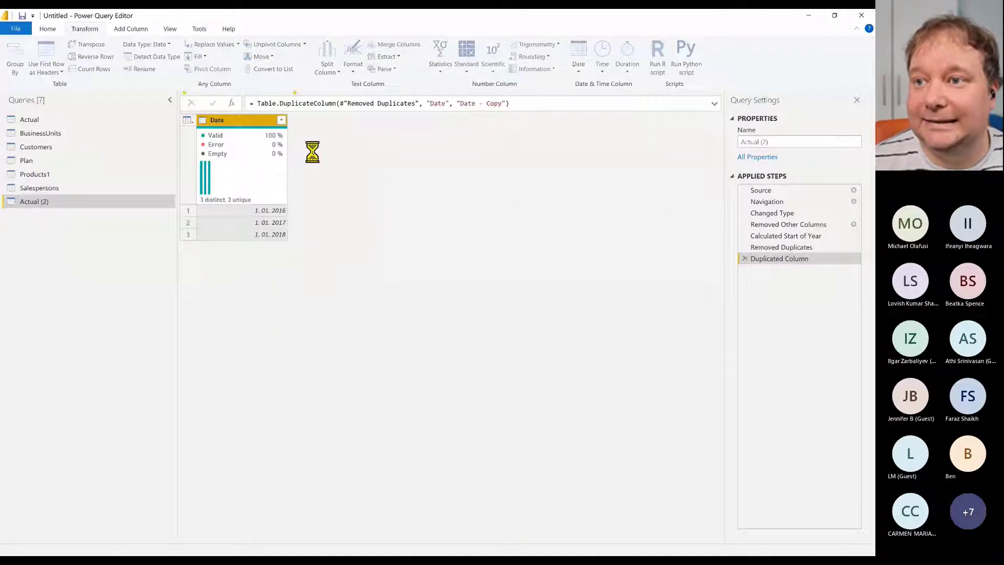
left_click(579, 71)
mouse_move(570, 131)
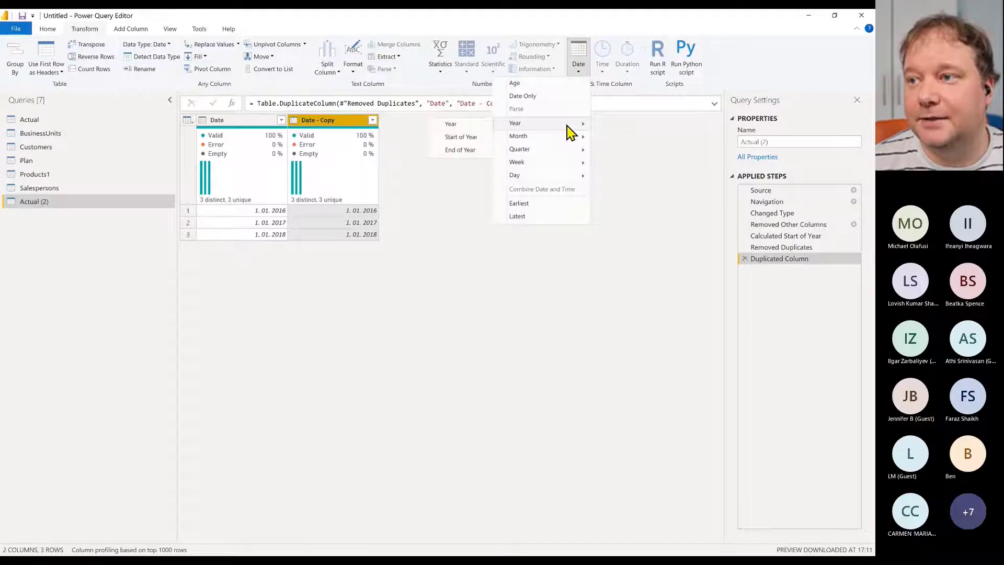
left_click(439, 150)
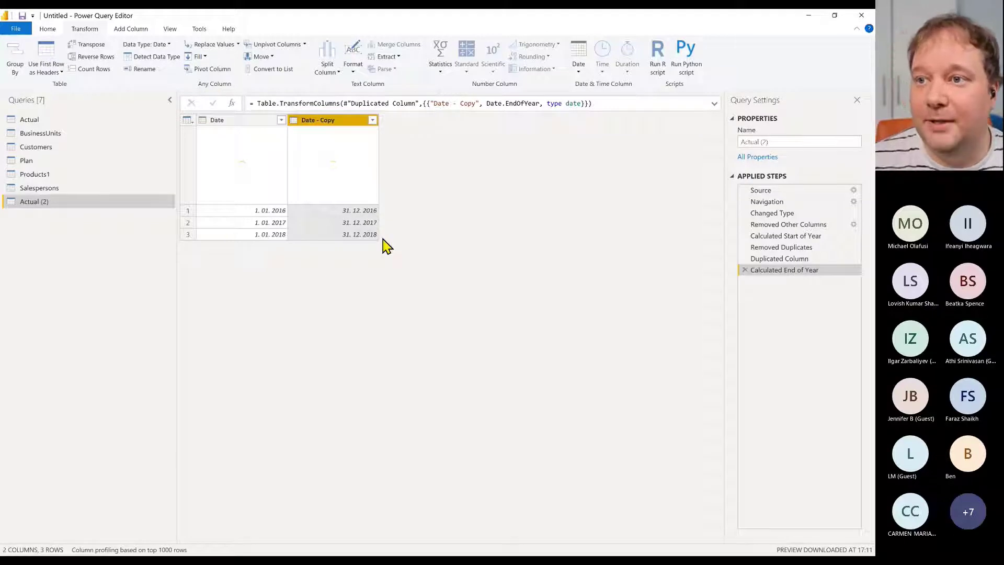
Rename the column Date - Copy as Date2
double_click(339, 120)
left_click(339, 119)
key("BackSpace")
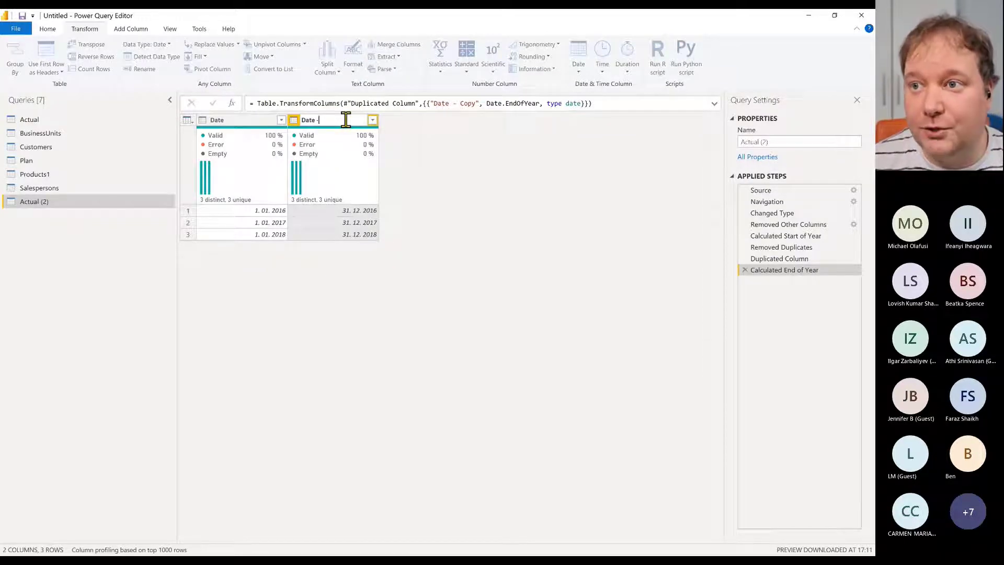
type("2")
key("Return")
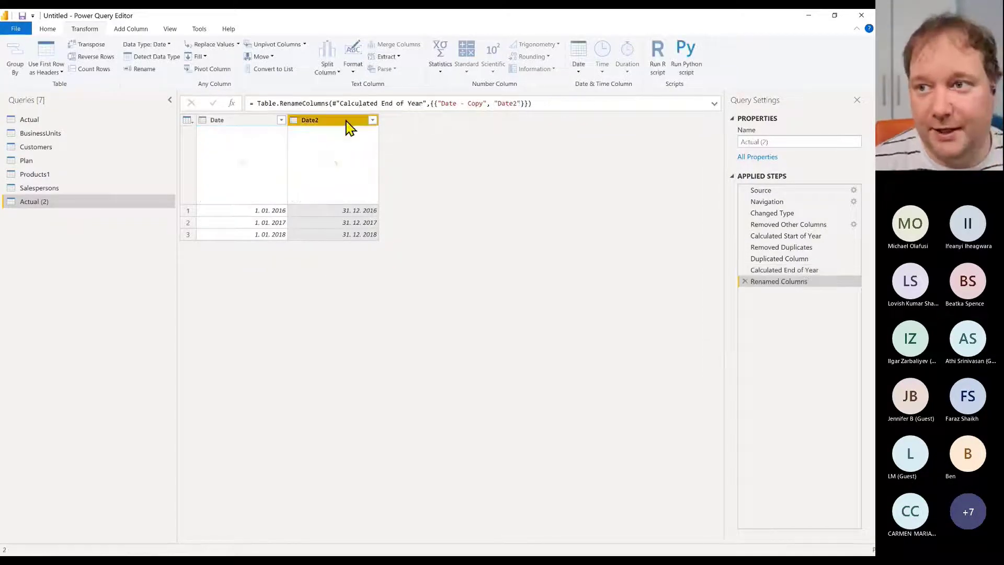
Change the data type of both the Date and Date2 columns to Whole Number
left_click(277, 213)
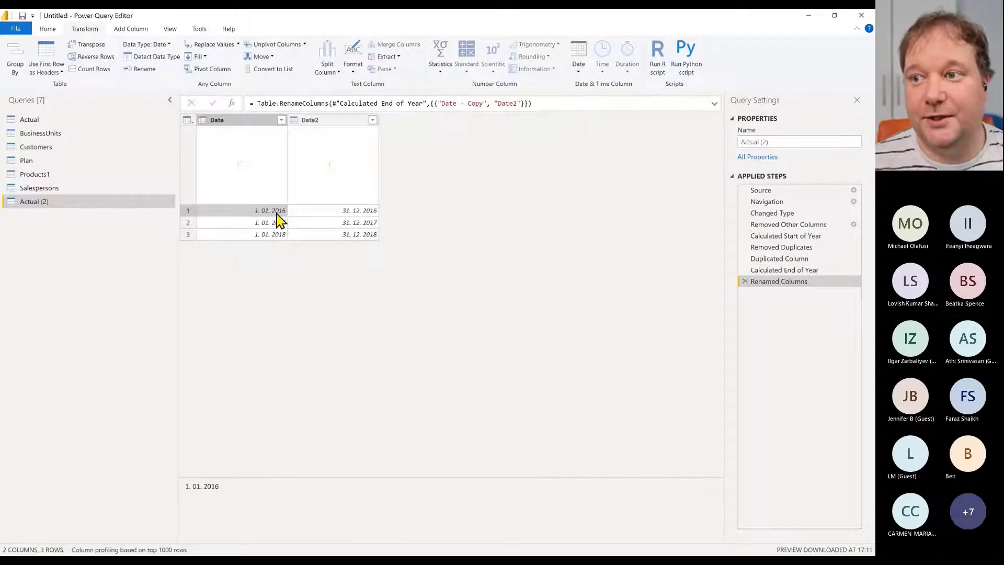
left_click(360, 234)
left_click(239, 121)
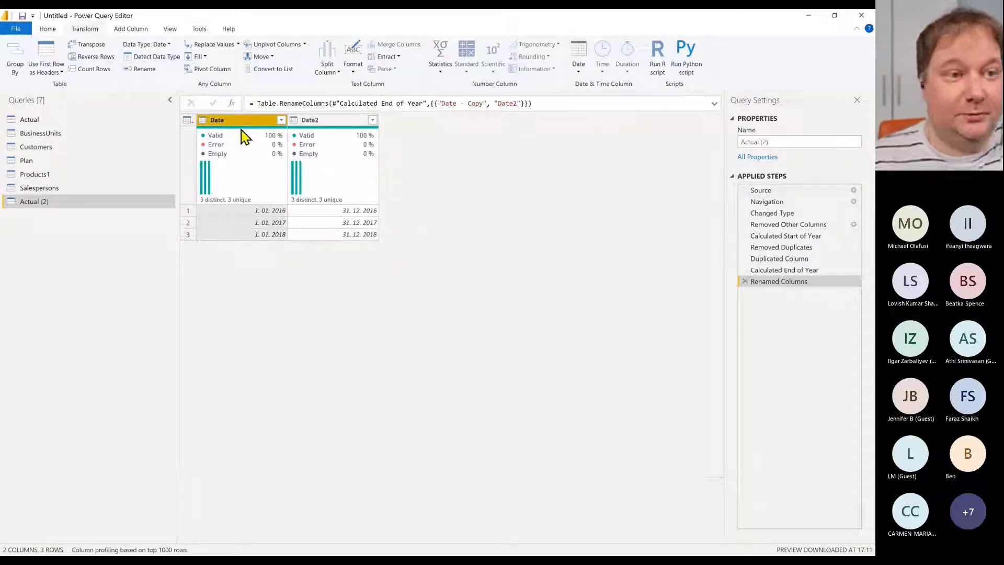
mouse_move(244, 137)
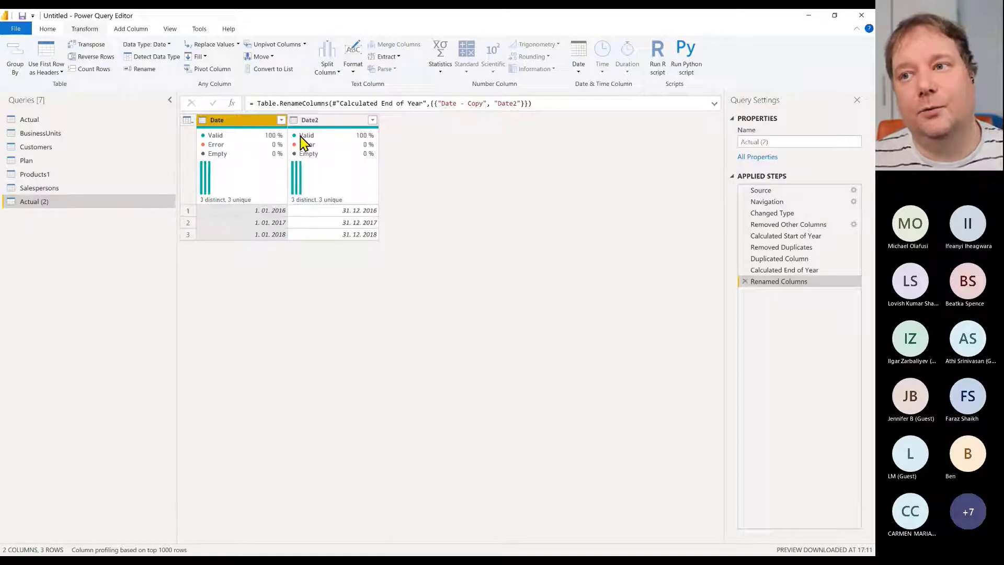
left_click(327, 121, "shift")
left_click(55, 32)
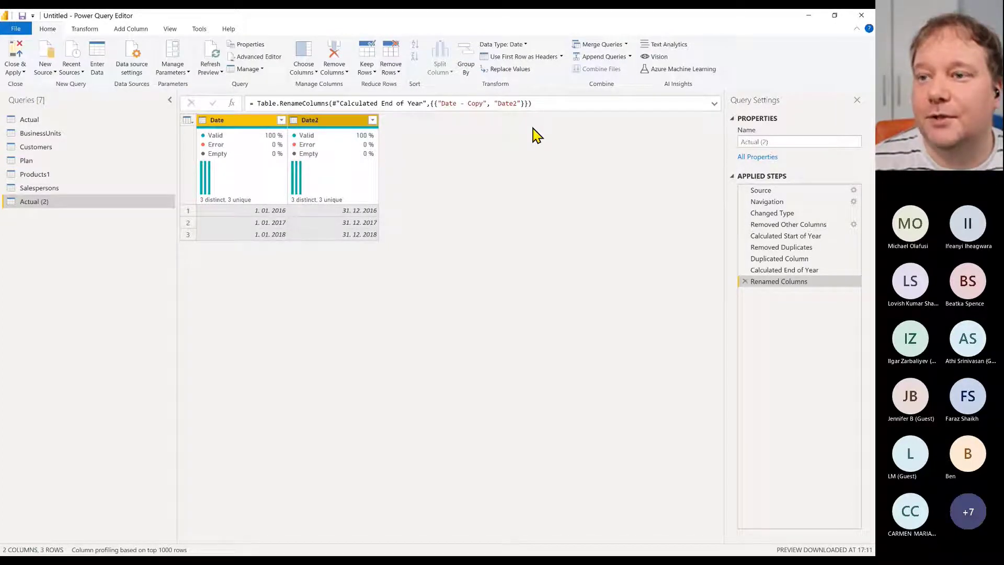
left_click(518, 44)
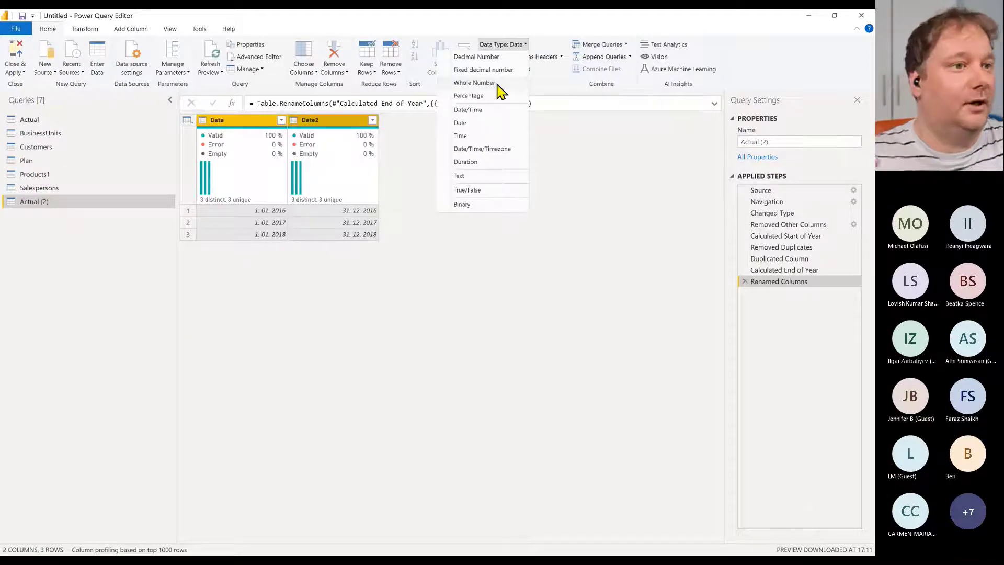
left_click(476, 83)
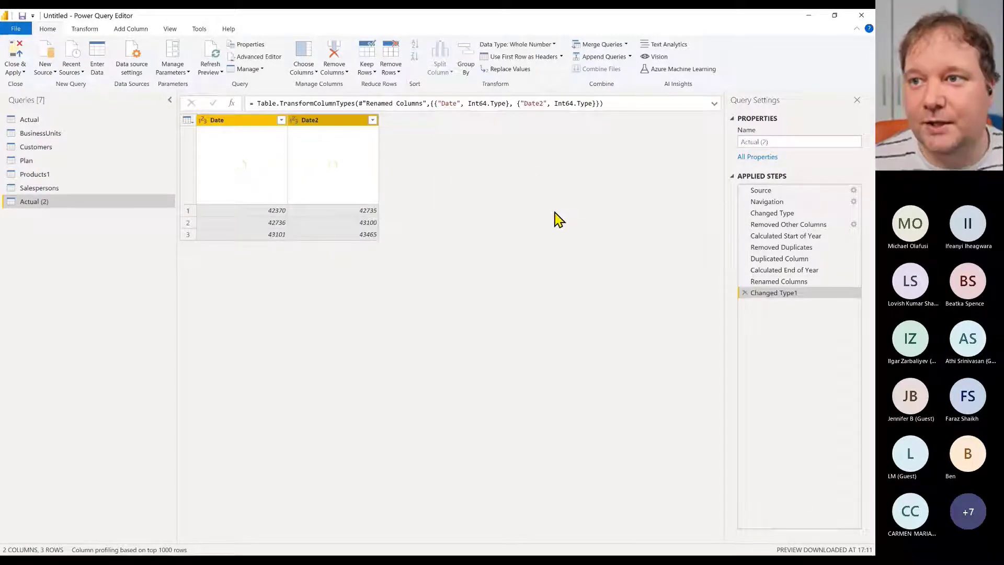
left_click(240, 117)
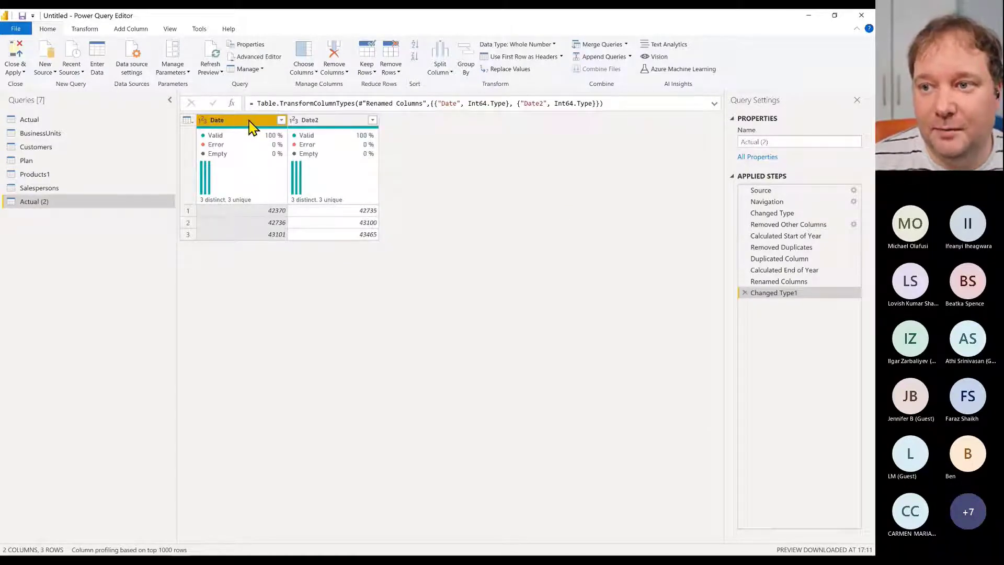
right_click(250, 123)
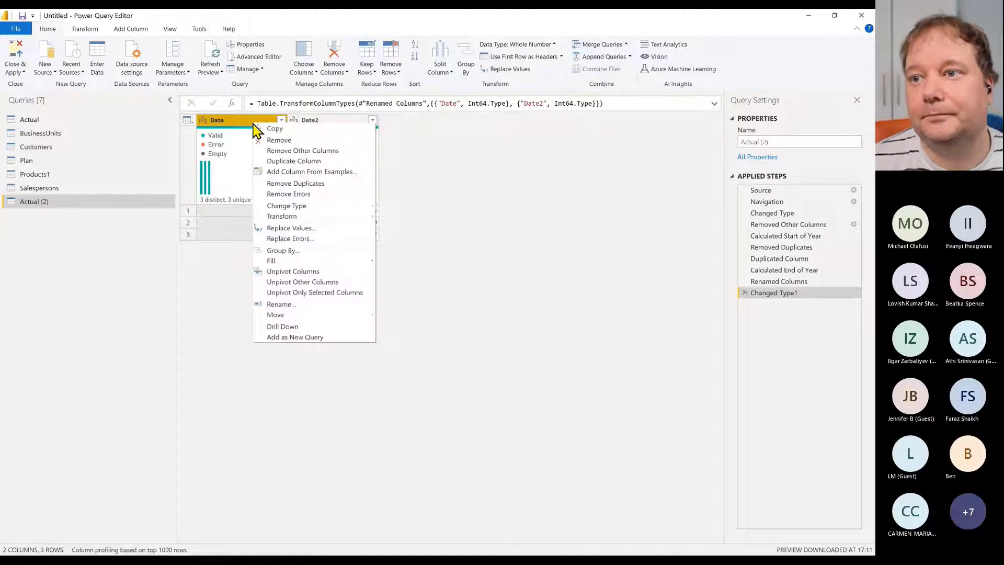
key("Escape")
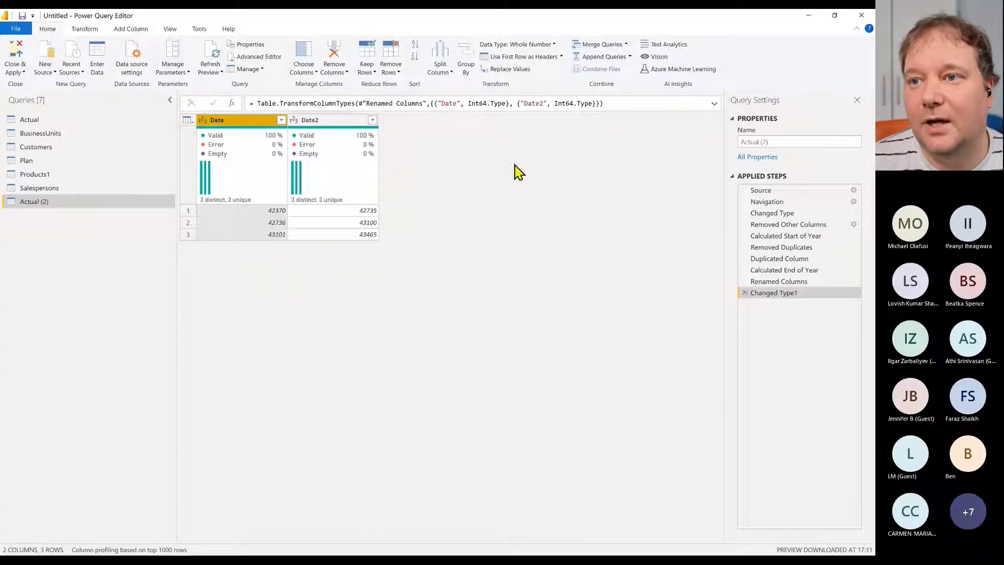
right_click(780, 293)
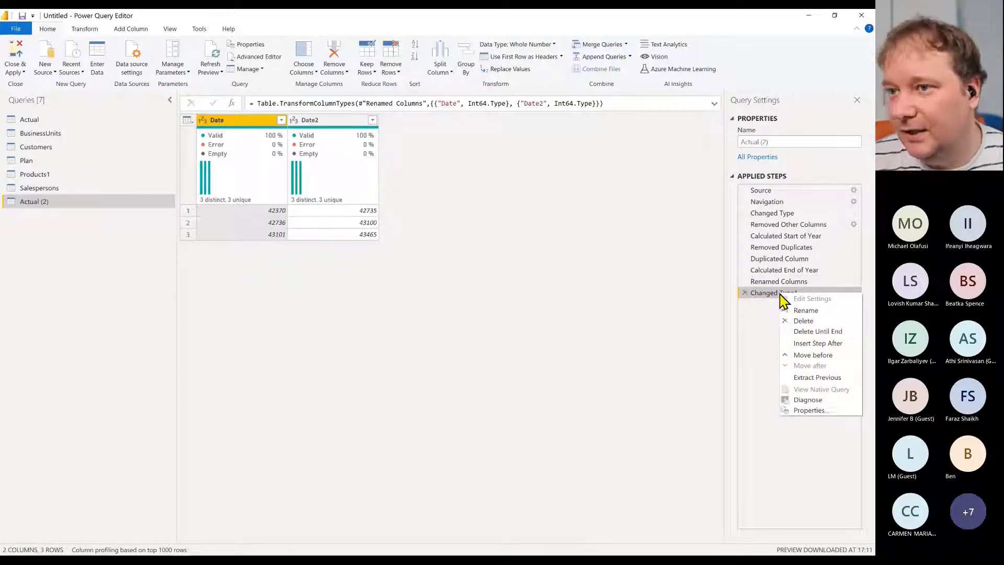
left_click(134, 31)
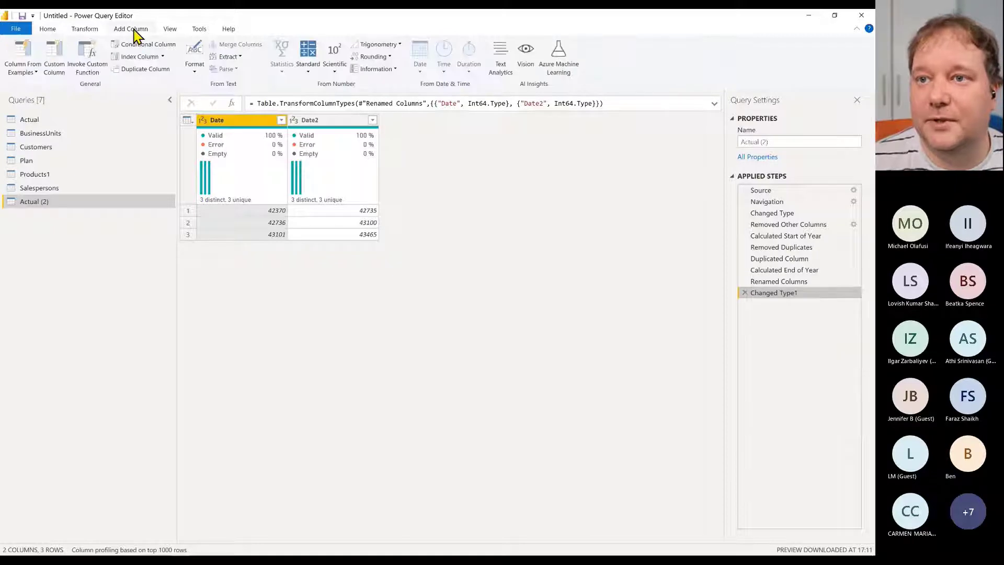
left_click(87, 29)
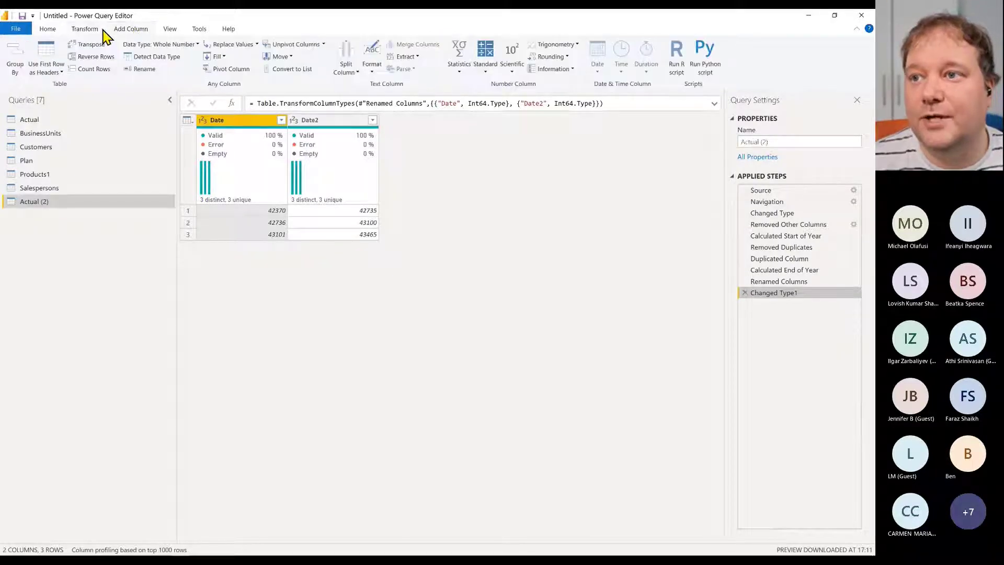
Calculate the minimum of the Date column and rename the resulting applied step as MinDate
left_click(485, 66)
left_click(458, 67)
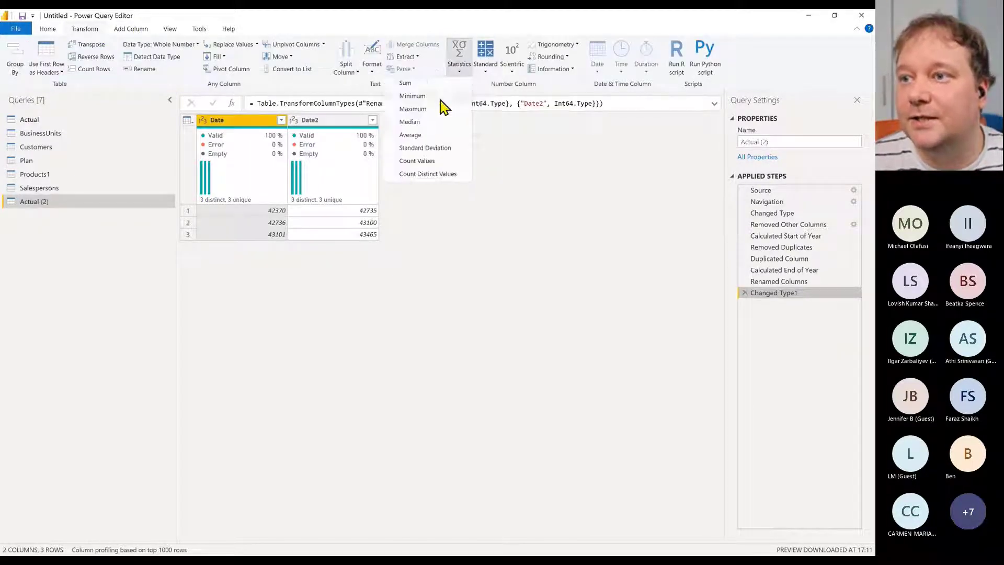
left_click(413, 96)
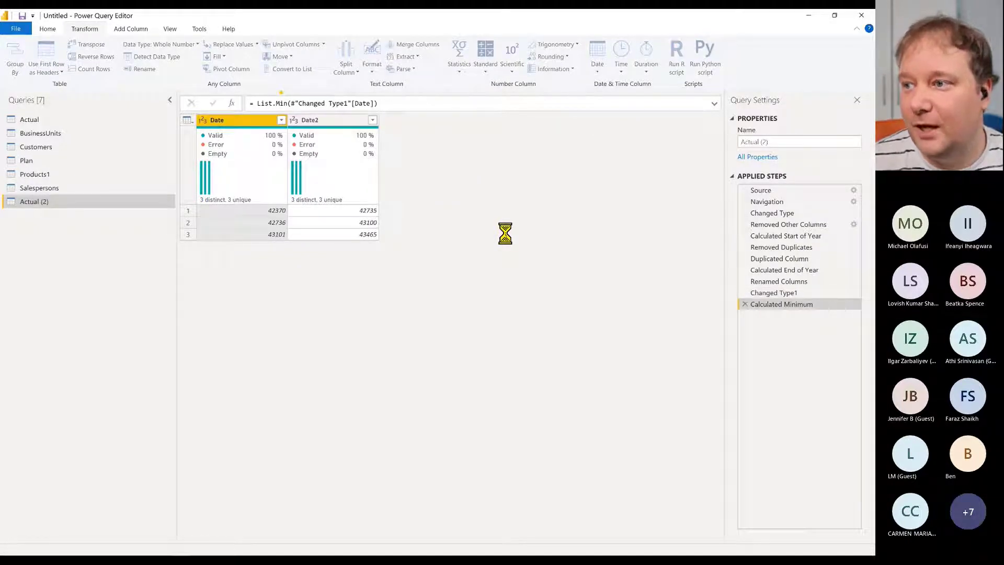
right_click(821, 304)
left_click(833, 324)
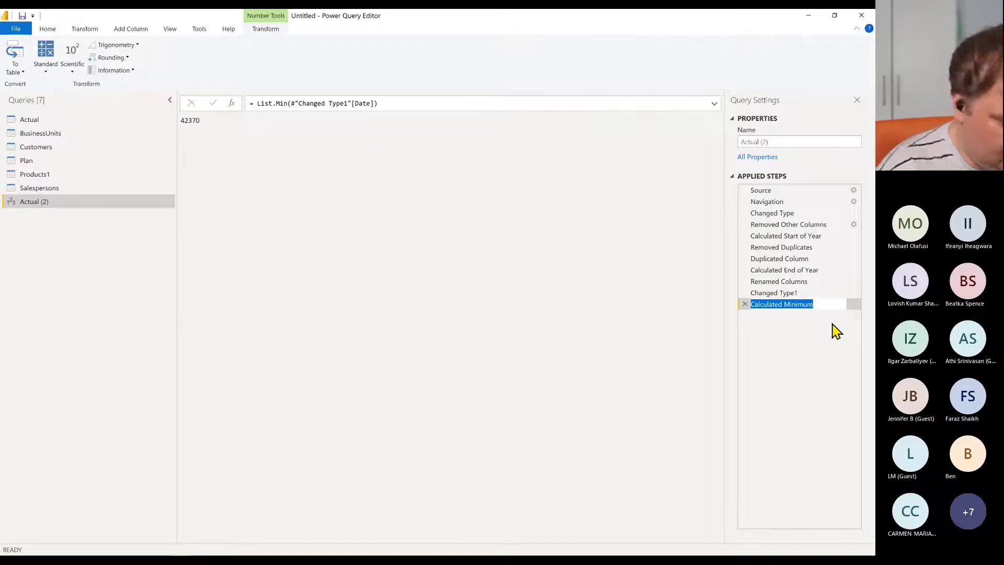
type("MinDate")
key("Return")
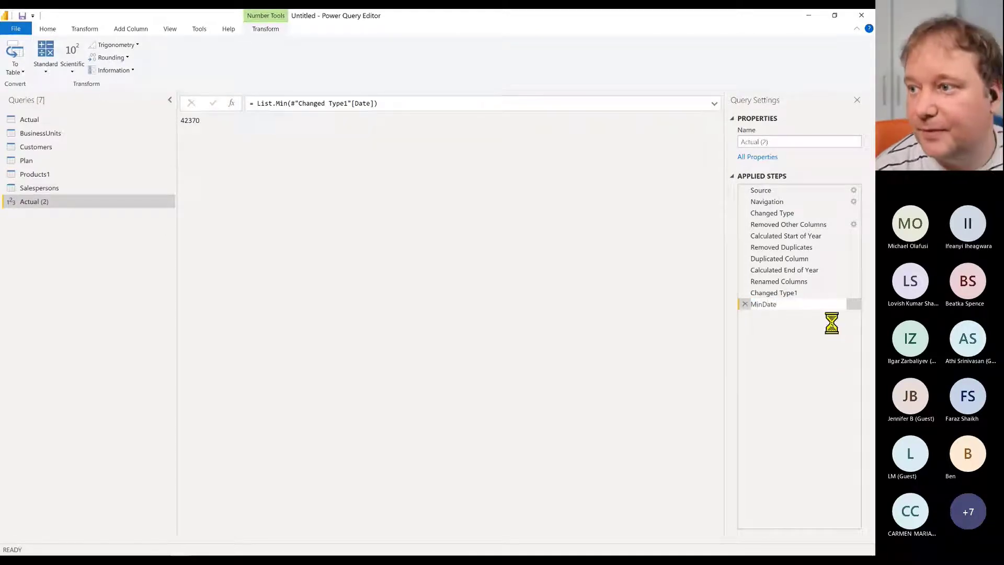
Copy the List.Min expression from the MinDate step's formula without changing the formula
left_click(401, 102)
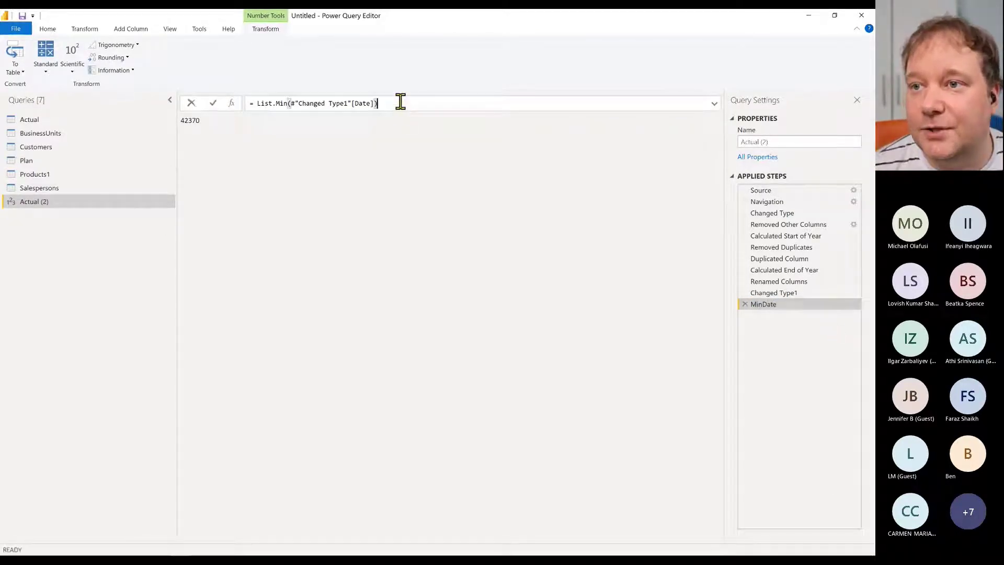
left_click_drag(400, 102, 253, 103)
left_click(246, 103)
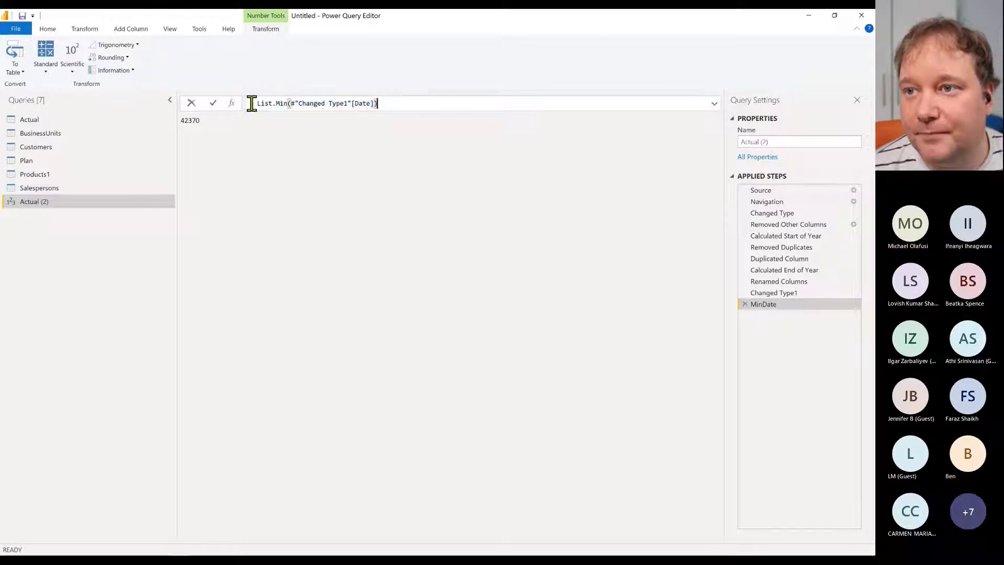
left_click(253, 103, "shift")
key("ctrl+c")
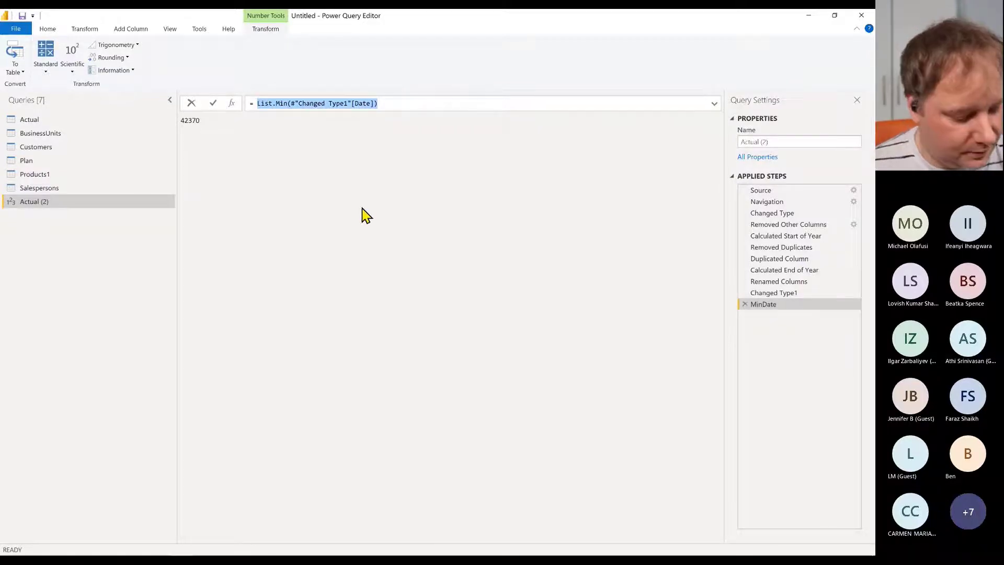
key("Escape")
Add a custom step after MinDate from the copied expression, edited to List.Max(#"Changed Type1"[Date2])
left_click(232, 105)
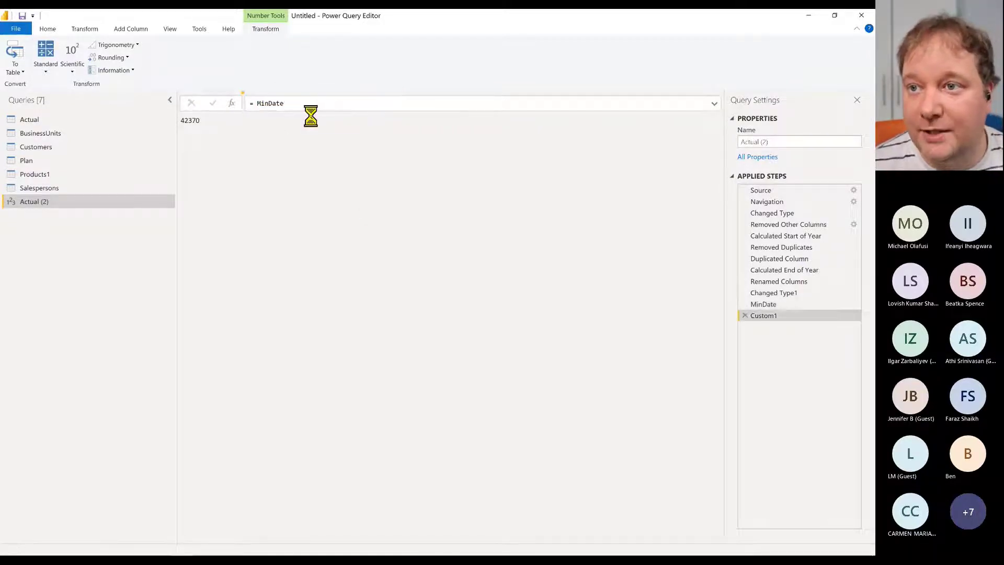
left_click_drag(311, 103, 257, 103)
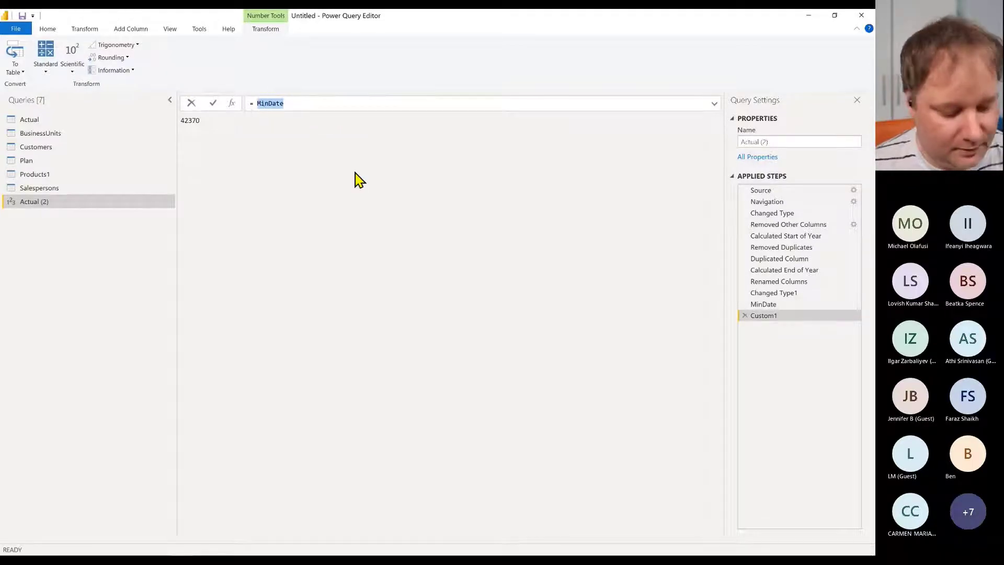
key("ctrl+v")
left_click(287, 103)
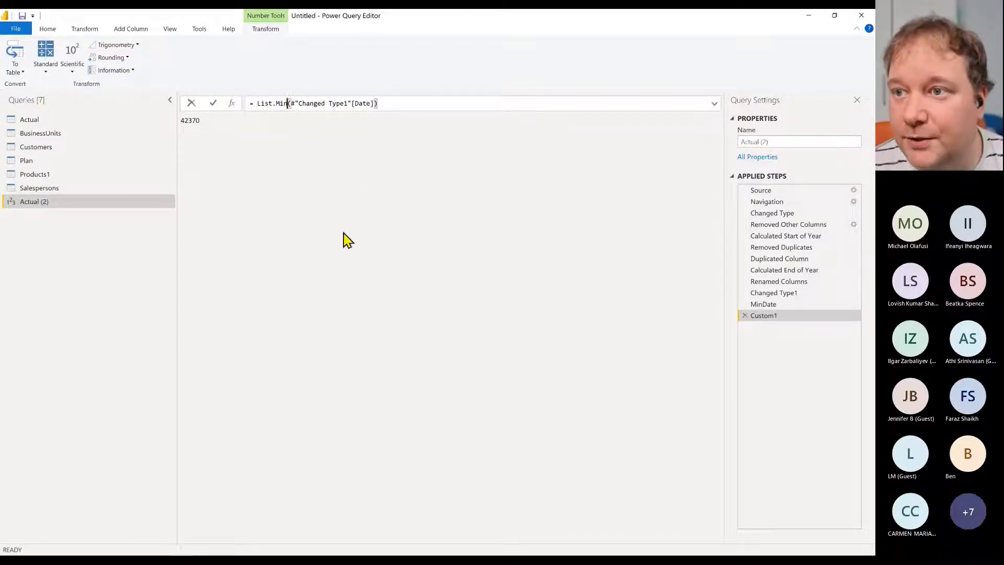
key("BackSpace")
key("BackSpace")
type("ax")
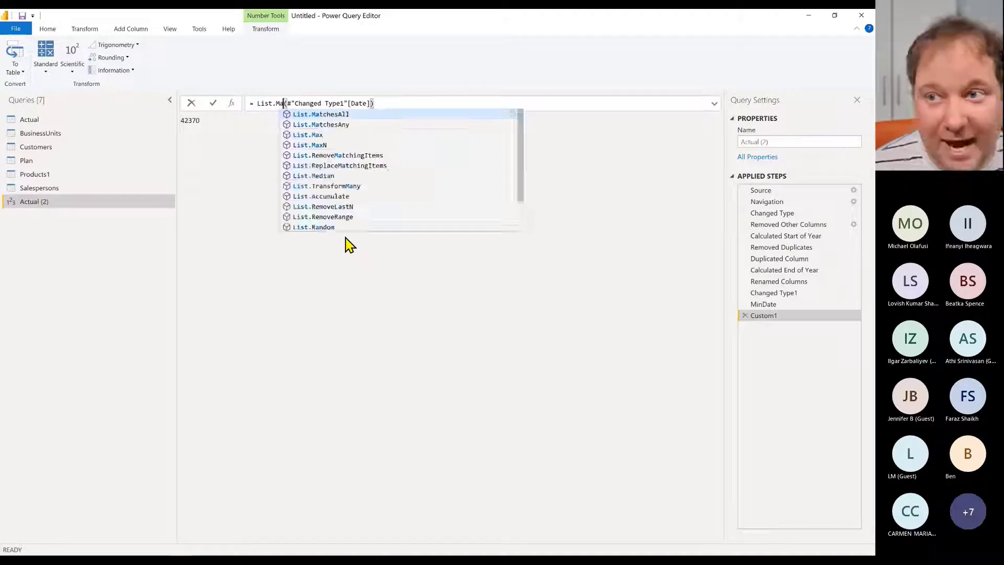
left_click(370, 103)
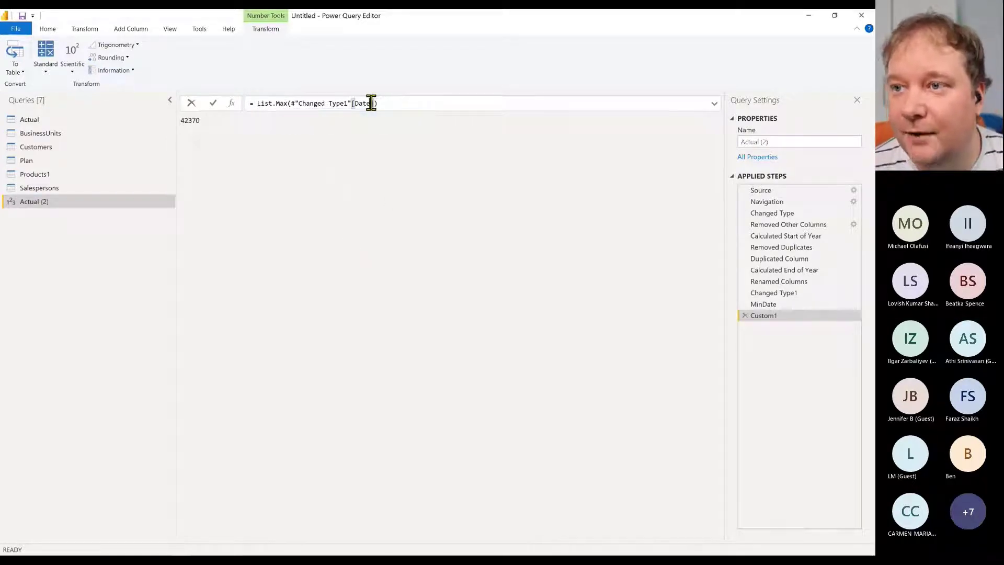
type("2")
key("Return")
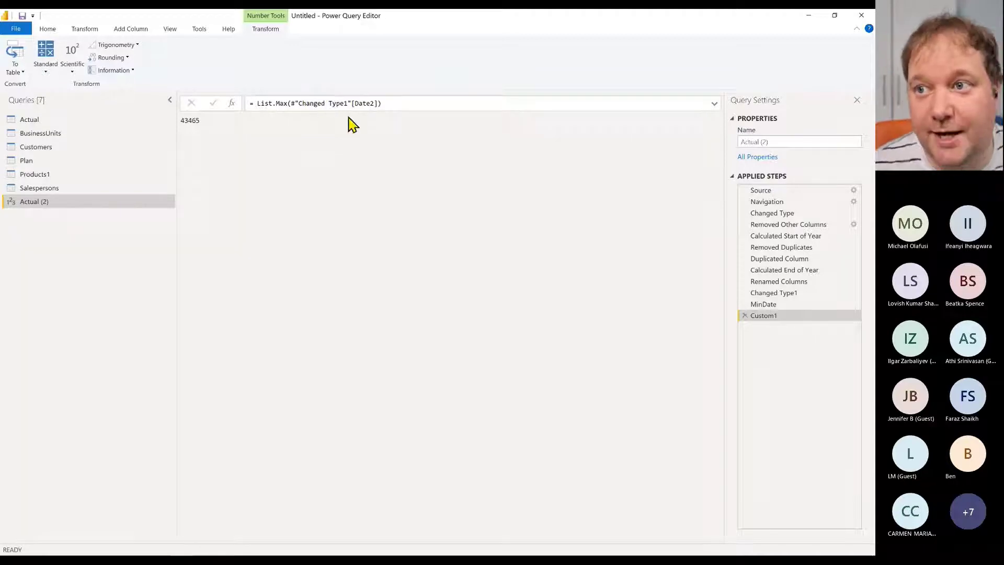
Check the Date2 column in the Changed Type1 step and rename the step Custom1 as MaxDate
left_click(784, 294)
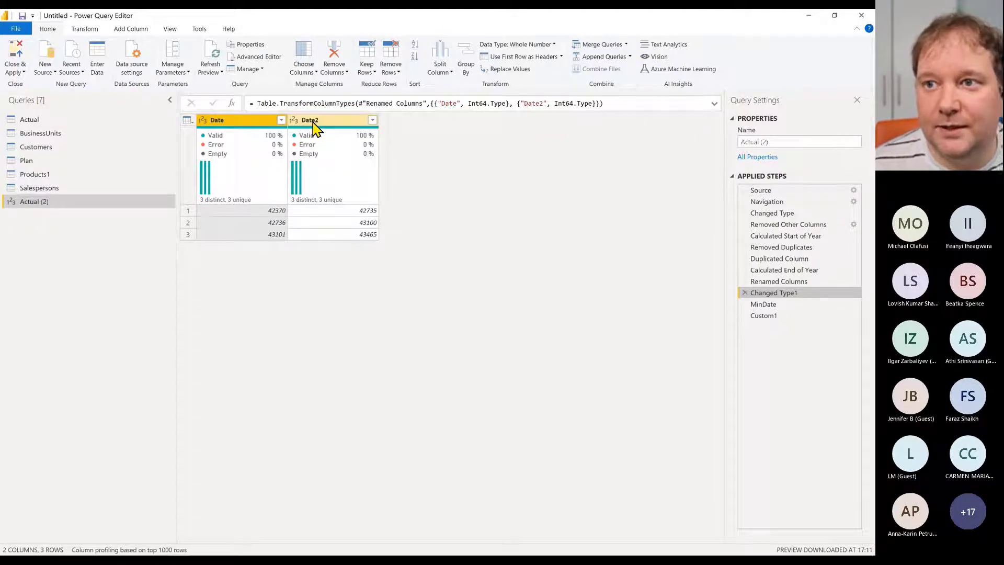
left_click(768, 316)
right_click(784, 319)
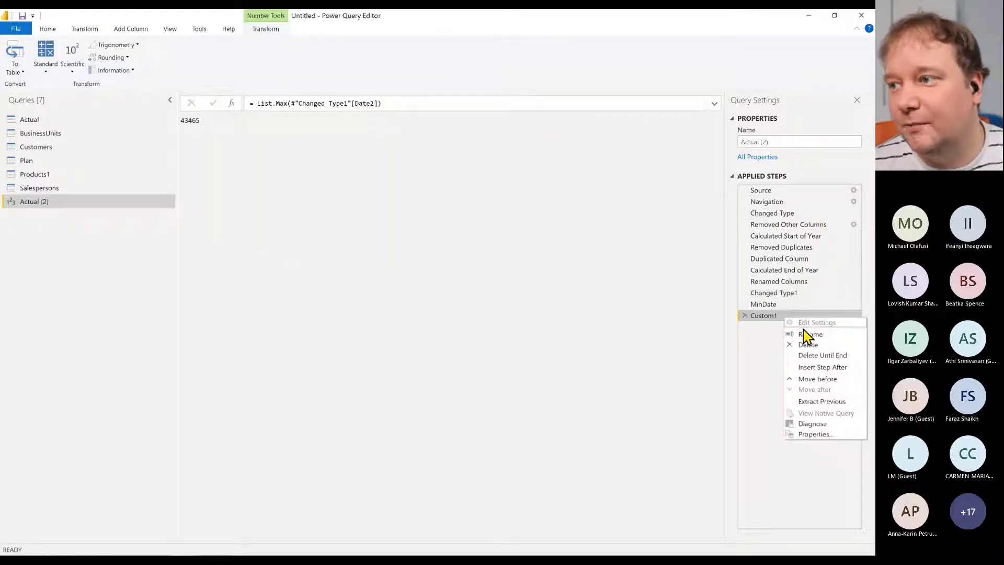
left_click(806, 334)
type("Ma")
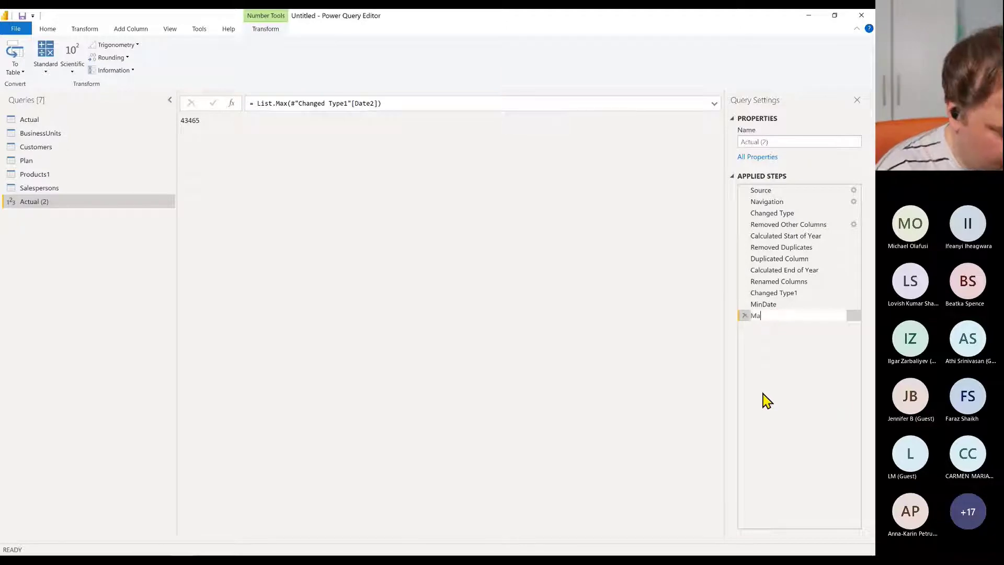
type("xDate")
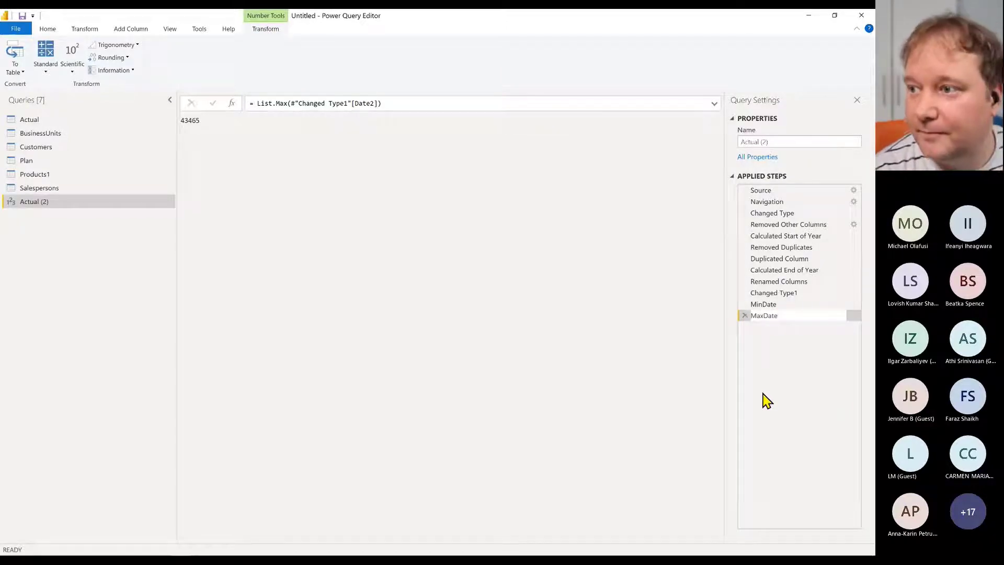
key("Return")
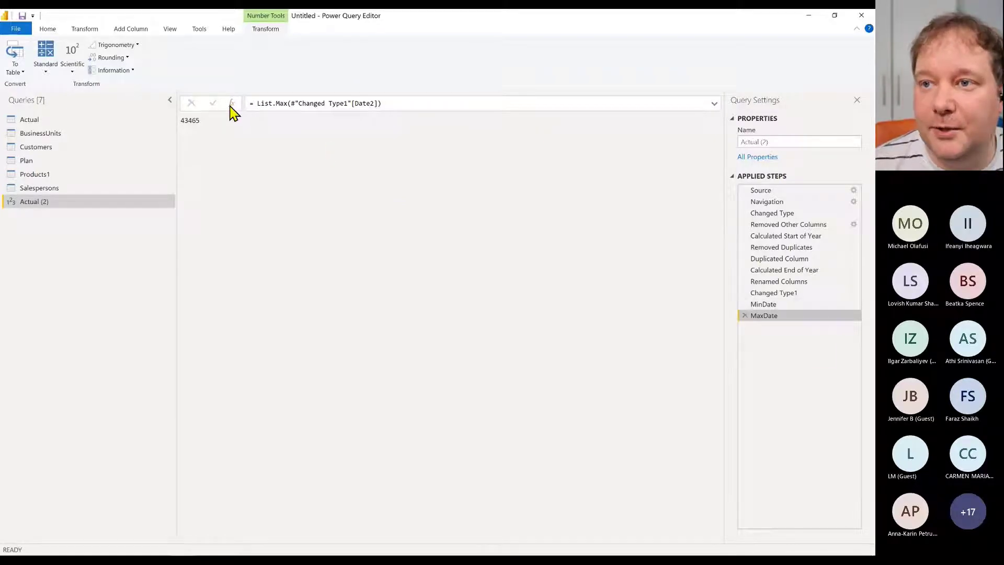
Add a custom step with the list {MinDate..MaxDate} and convert it to a table without a delimiter
left_click(231, 104)
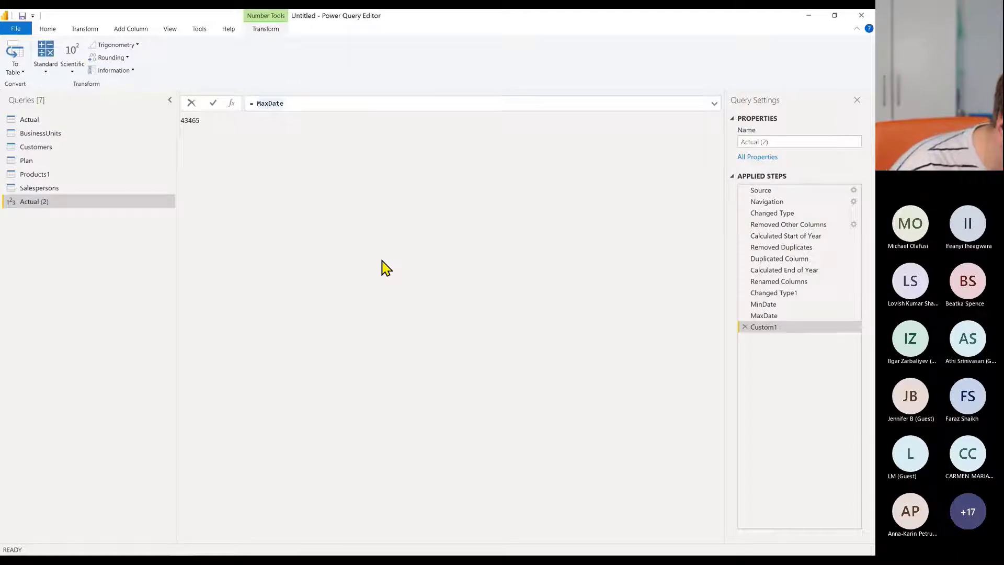
type("{MinDate")
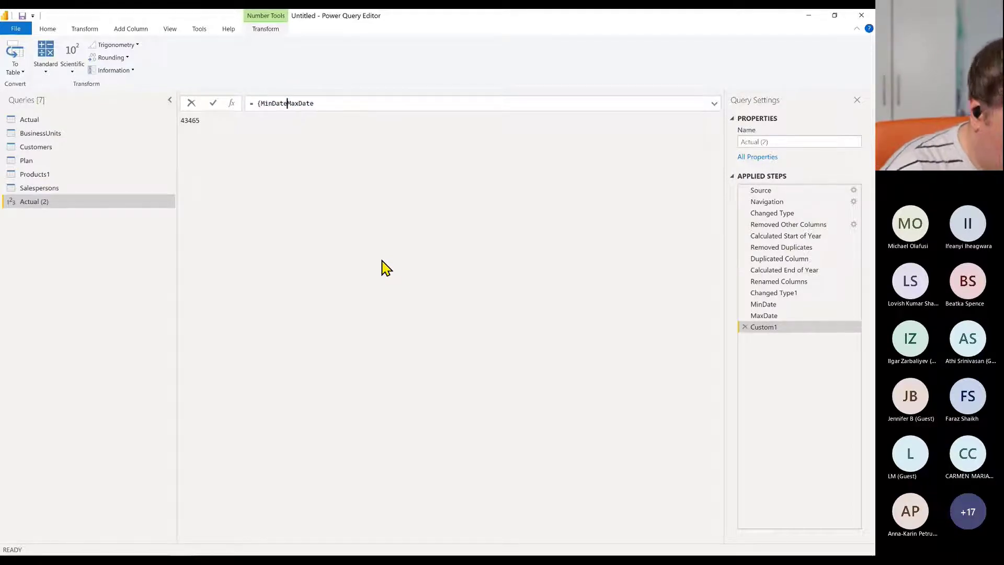
type("..MaxDate")
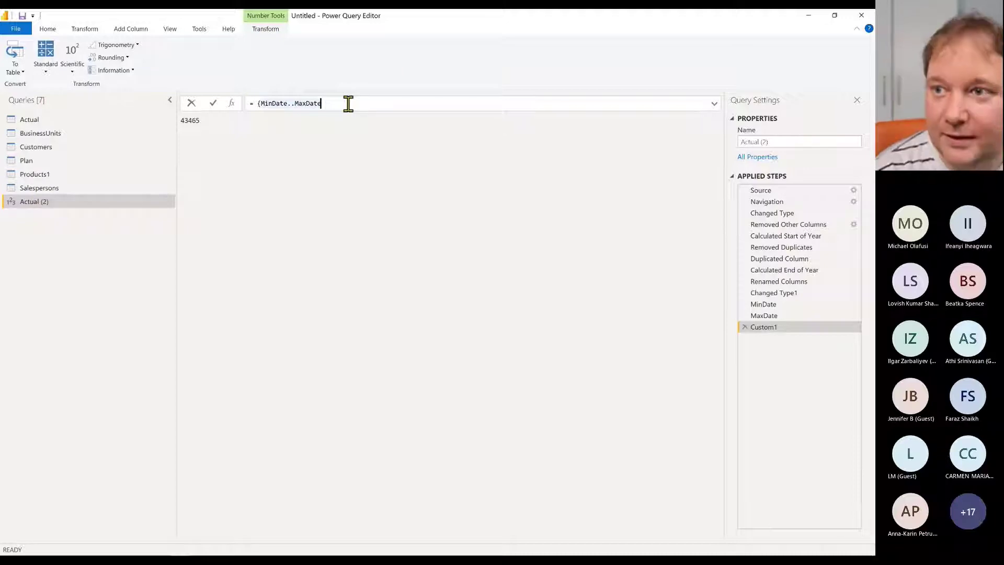
type("}")
key("Return")
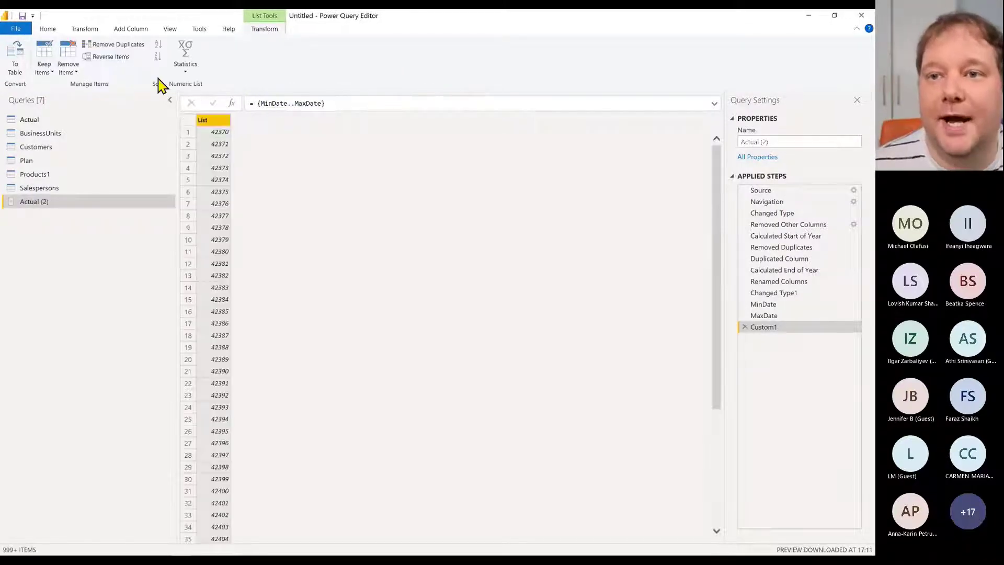
left_click(15, 56)
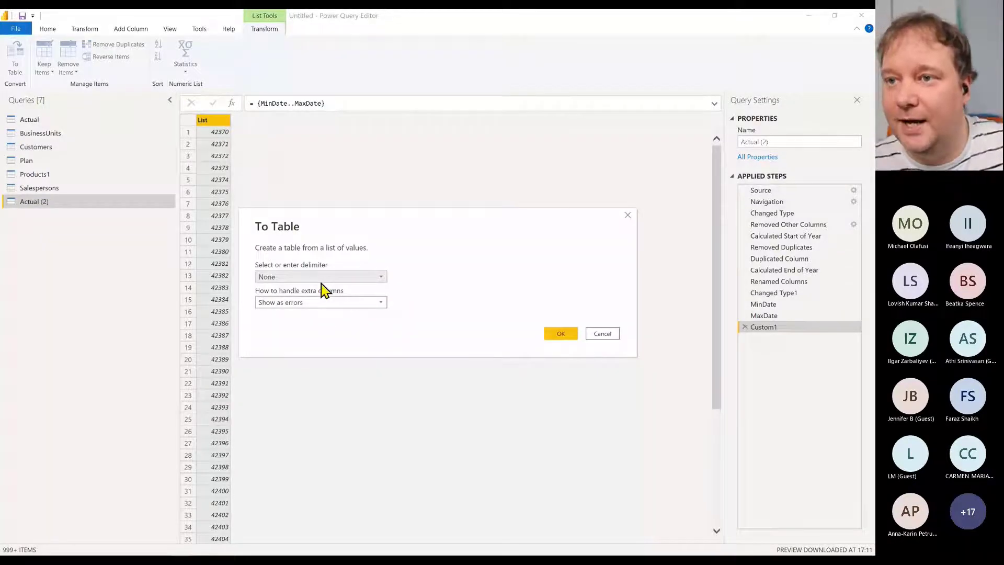
key("Return")
Rename Column1 as Date and change its data type to Date
double_click(228, 123)
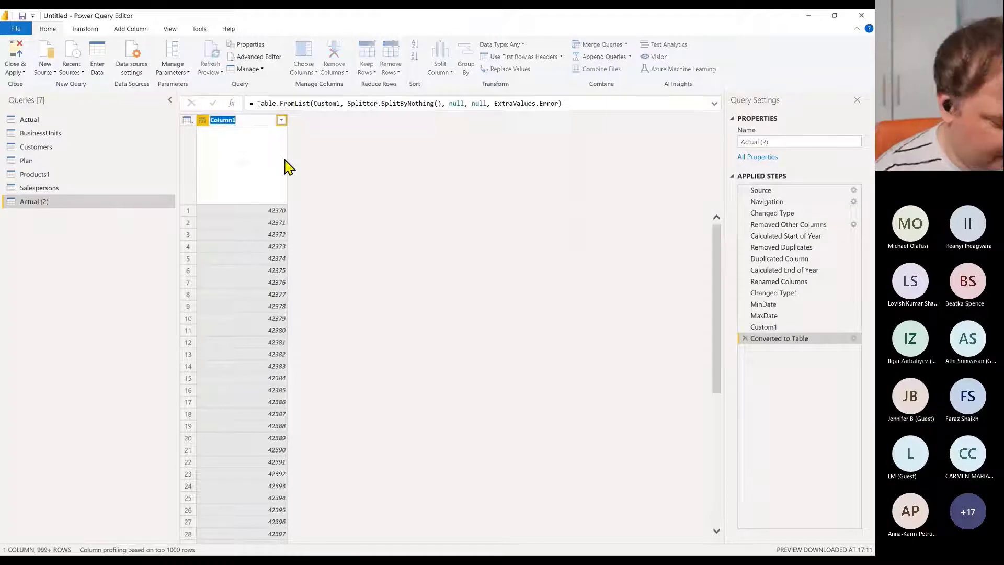
key("BackSpace")
type("D")
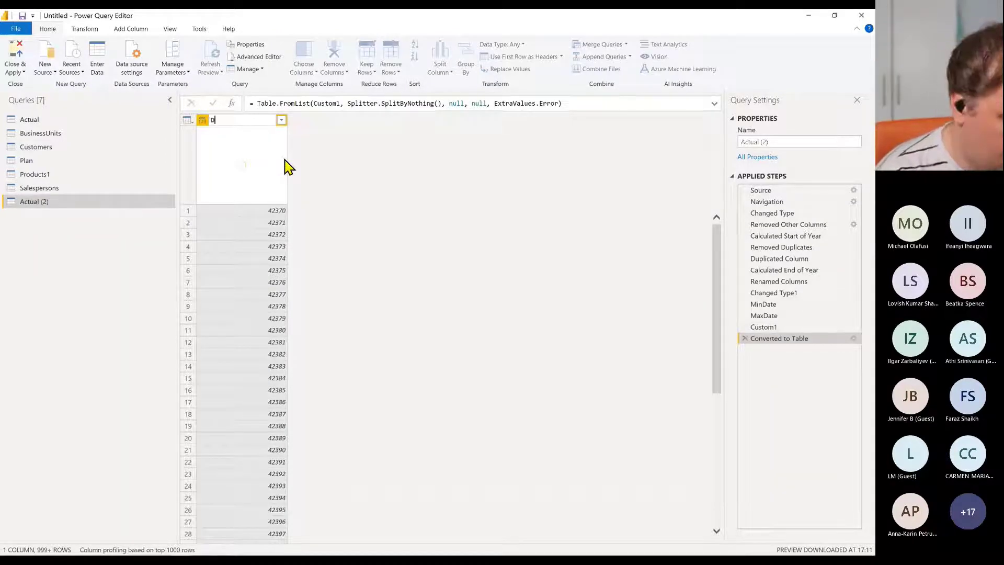
type("ate")
key("Return")
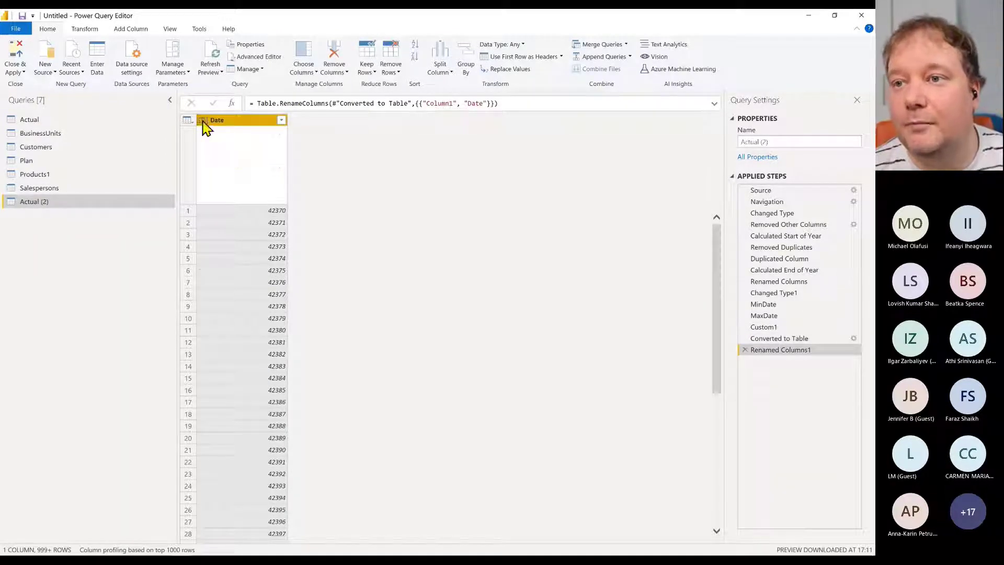
left_click(206, 127)
left_click(228, 188)
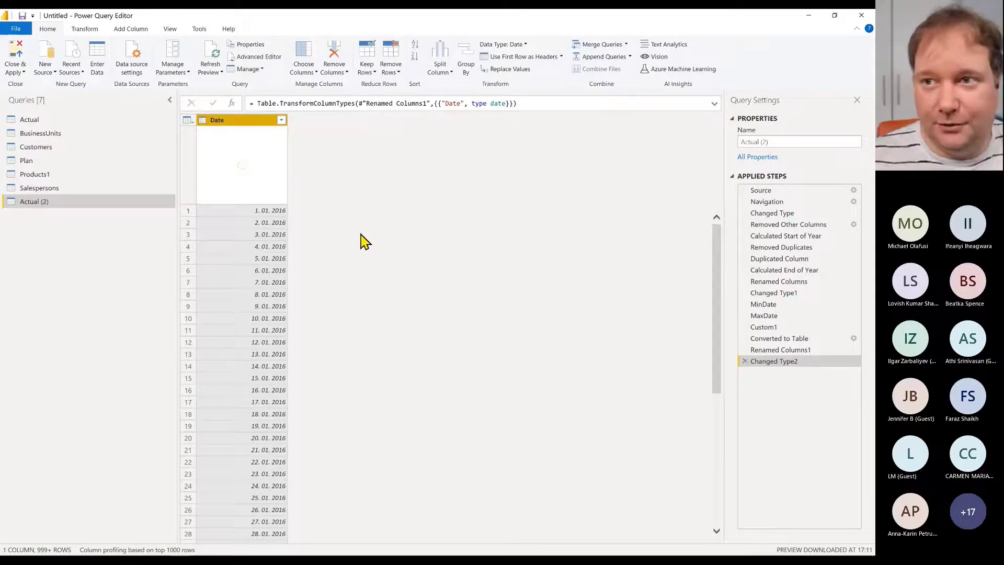
Add a Year column and a Month number column derived from the Date column
left_click(132, 29)
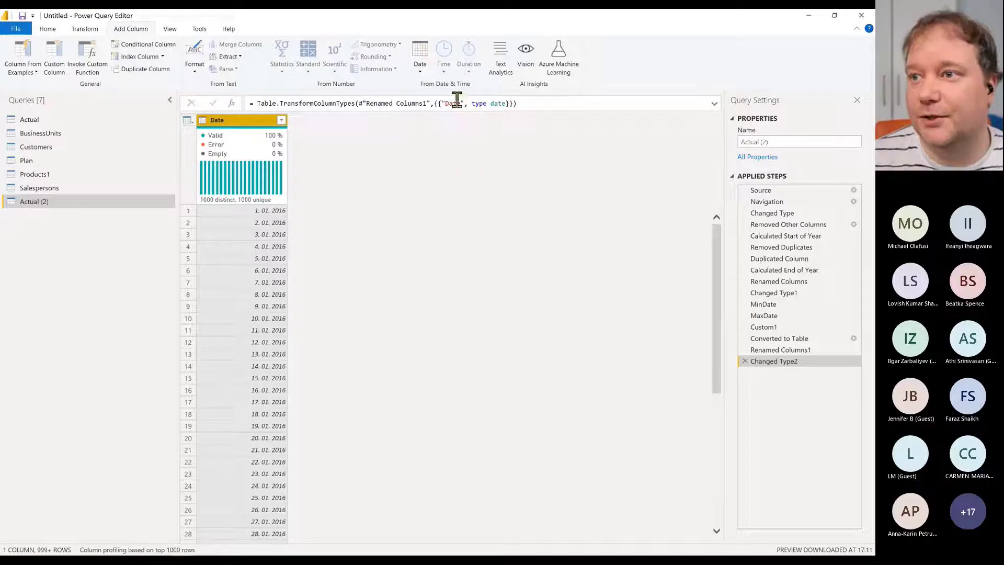
left_click(421, 71)
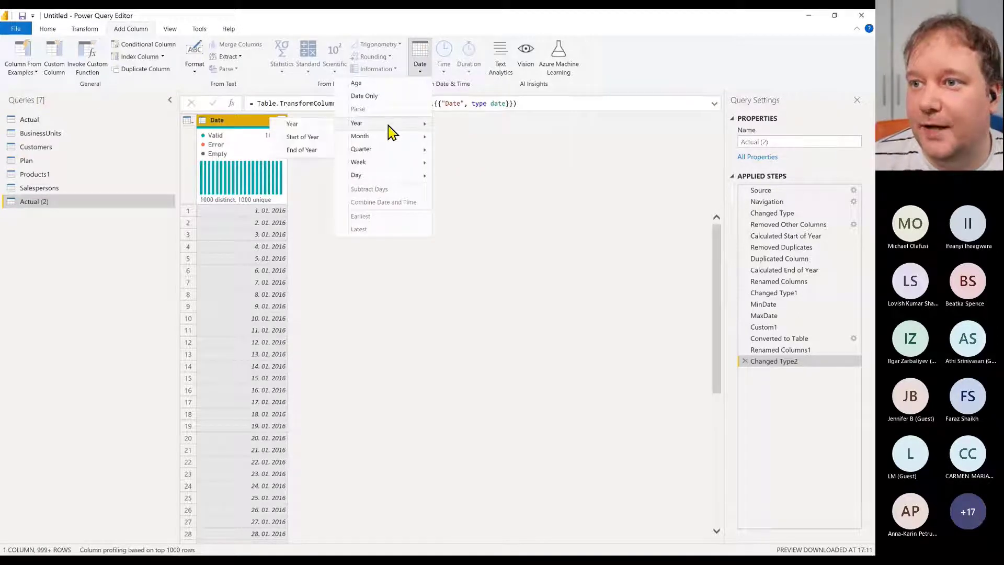
left_click(299, 123)
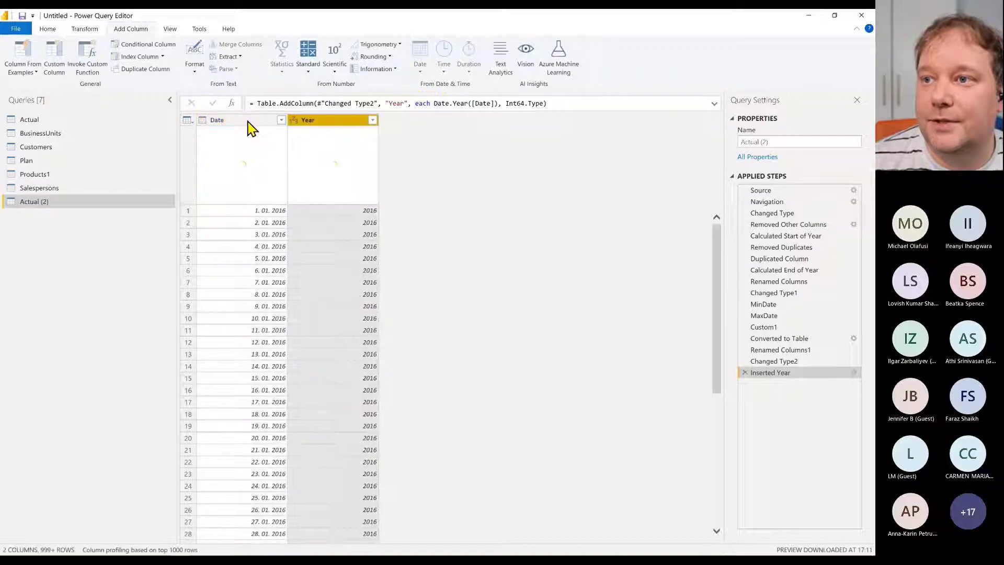
left_click(248, 121)
left_click(420, 68)
mouse_move(404, 139)
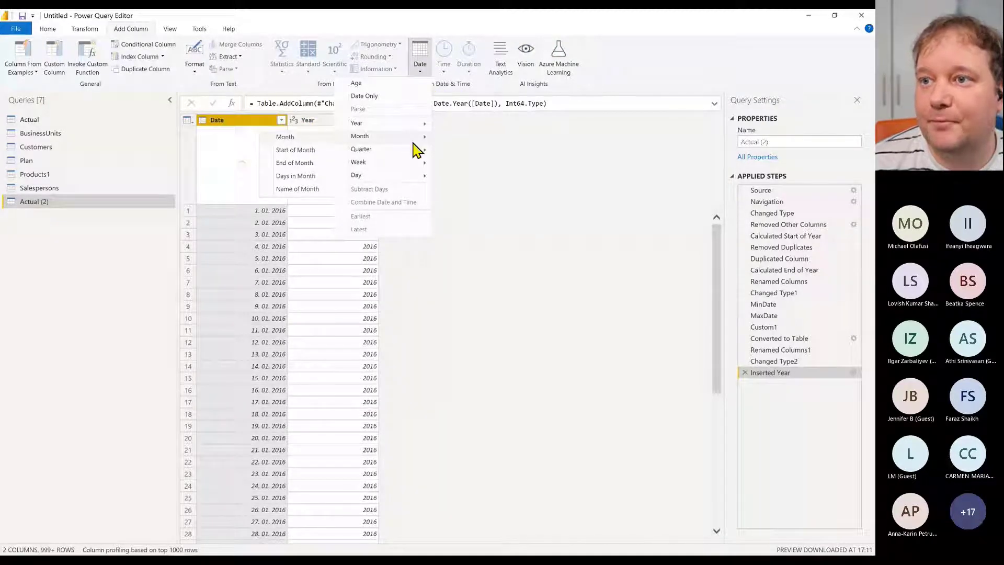
left_click(285, 136)
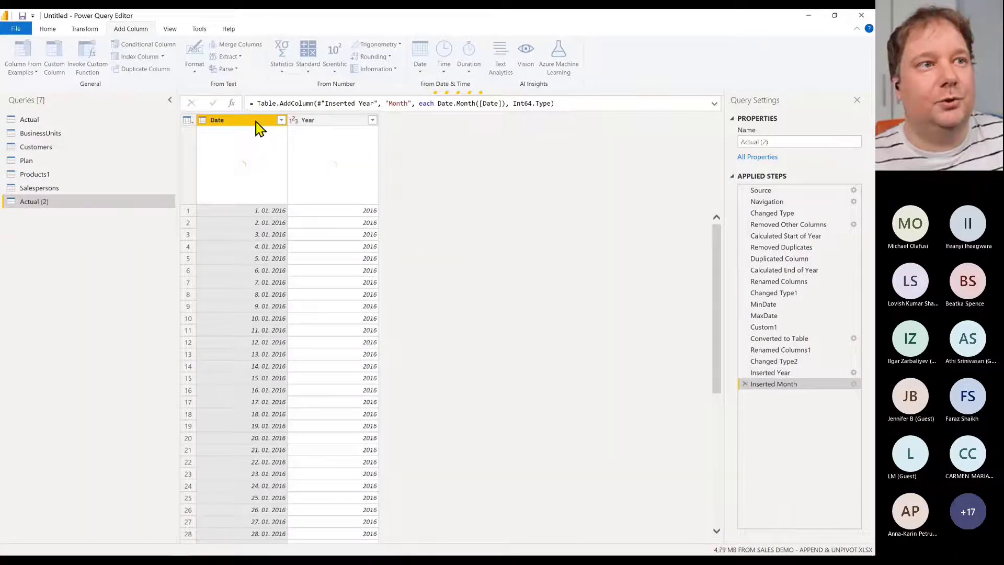
Add a Name of Month column derived from the Date column
left_click(257, 122)
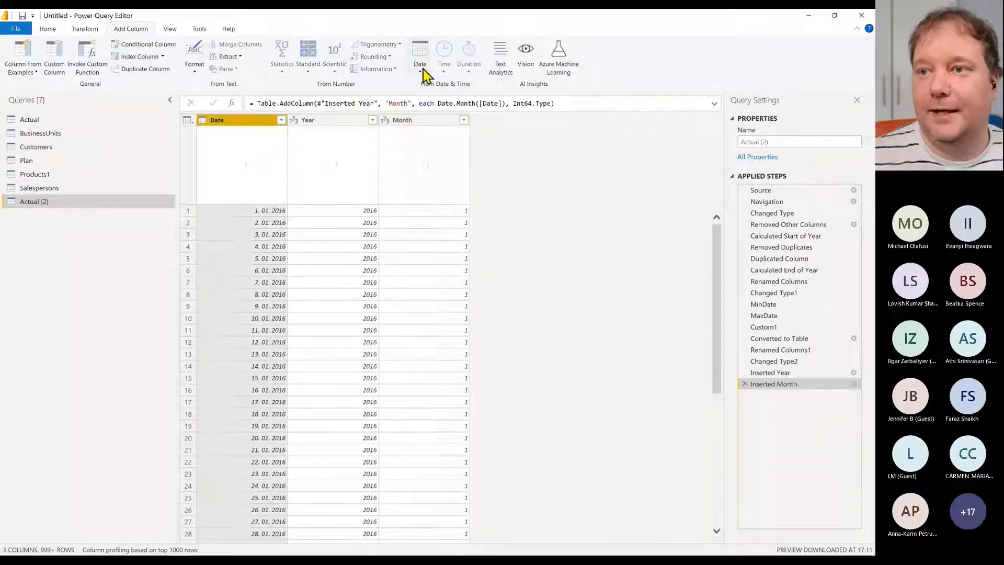
left_click(422, 73)
mouse_move(403, 138)
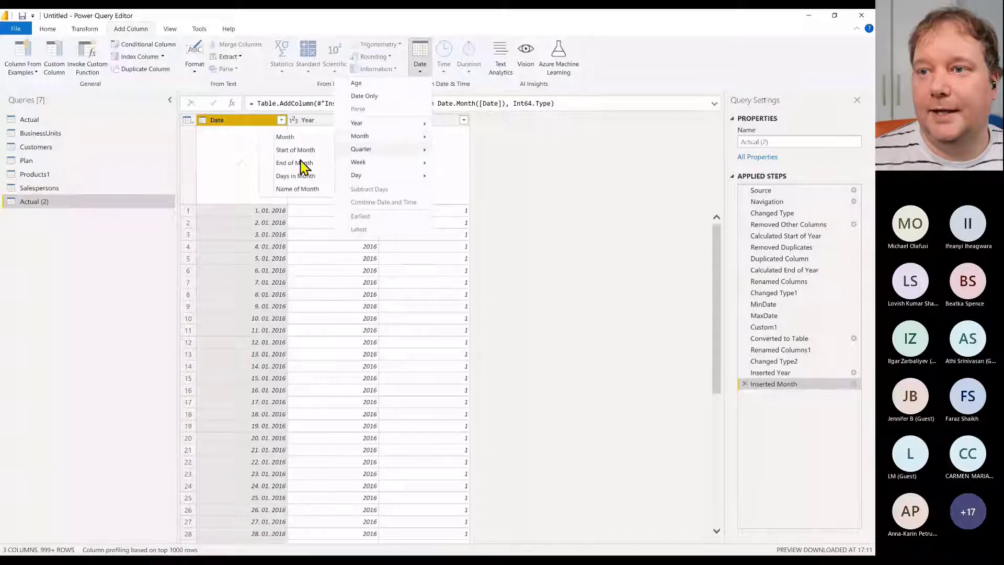
left_click(297, 189)
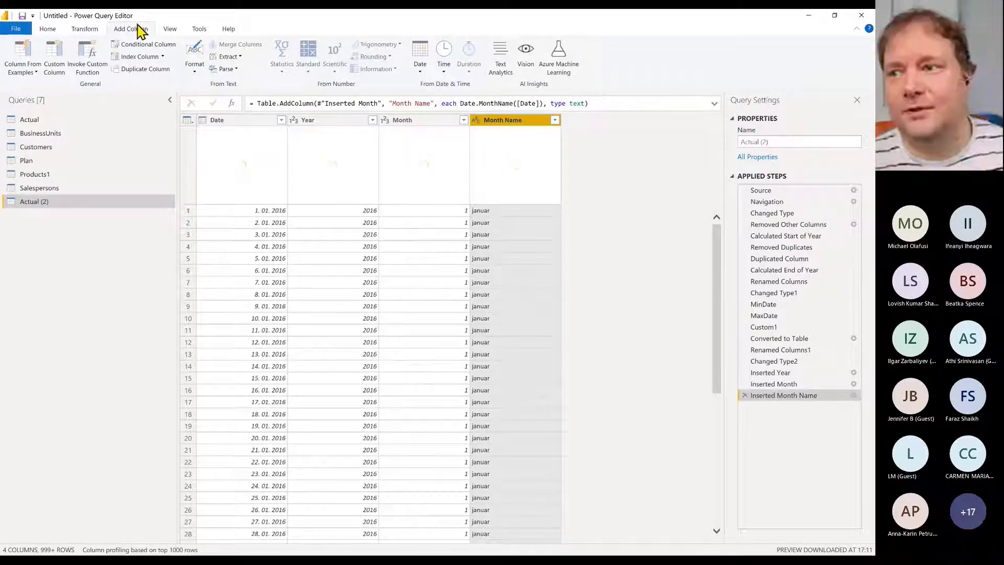
Convert the Month Name column's text to uppercase in place
left_click(79, 31)
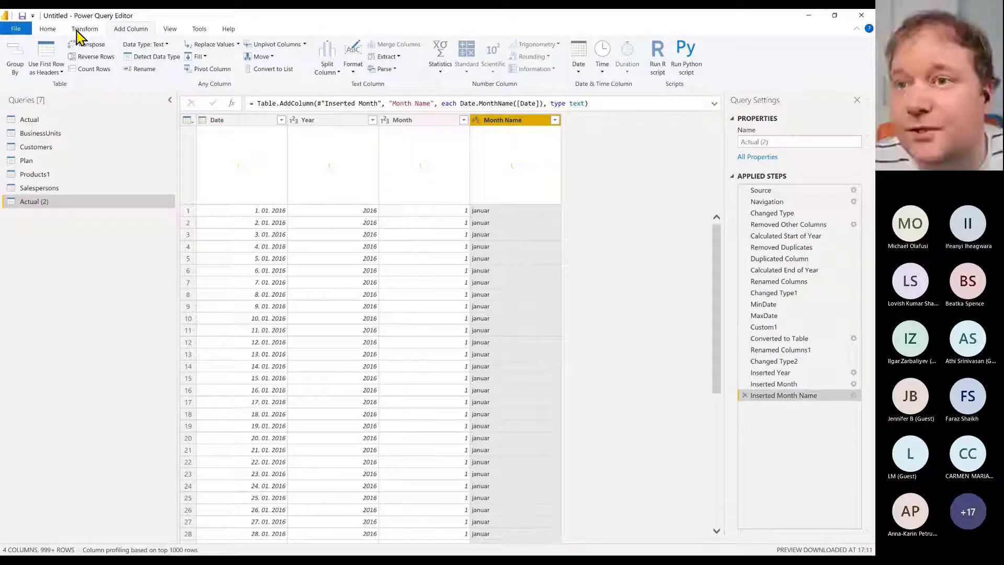
left_click(47, 30)
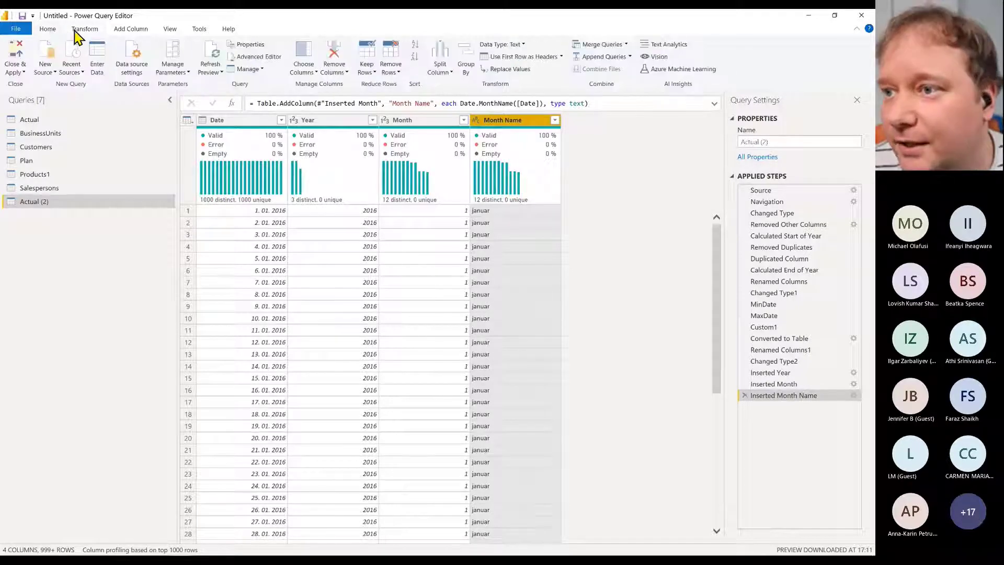
left_click(78, 30)
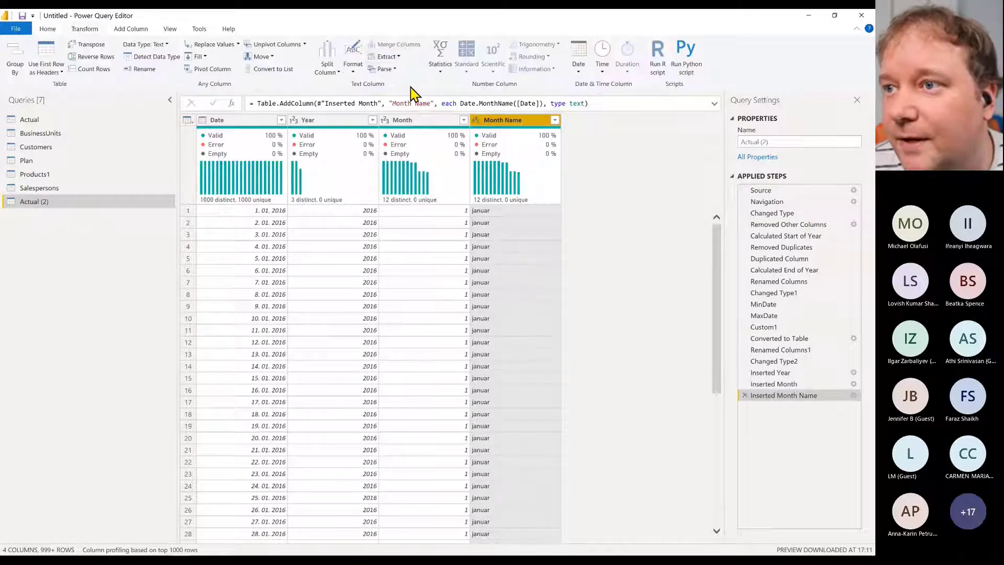
left_click(360, 67)
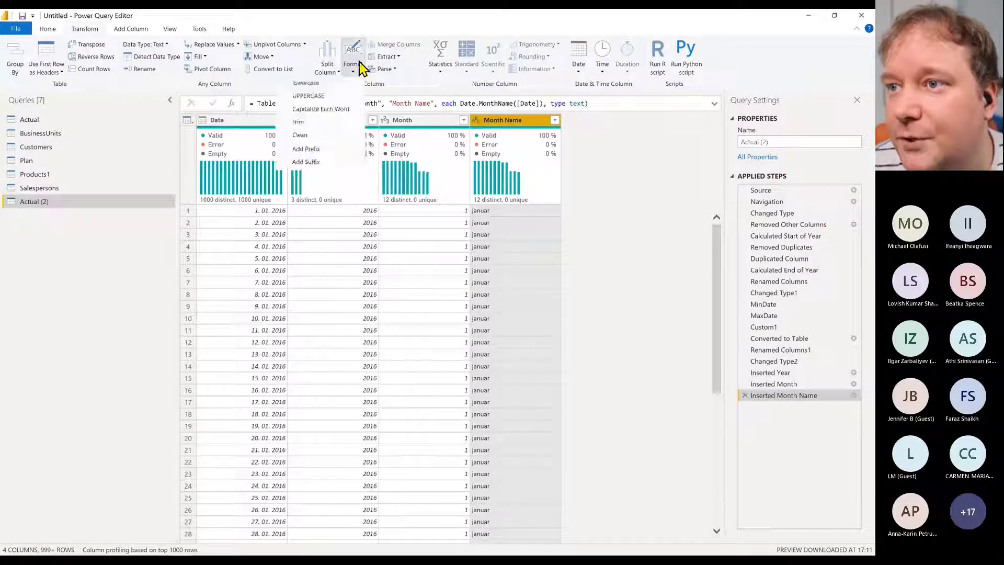
left_click(309, 96)
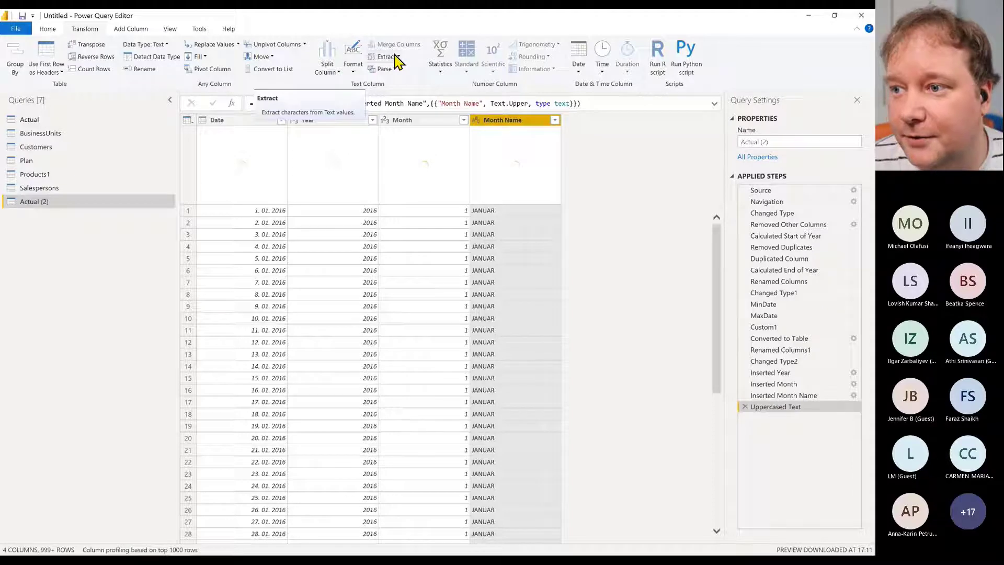
Shorten the Month Name values to their first 3 characters
left_click(395, 57)
left_click(372, 83)
type("3")
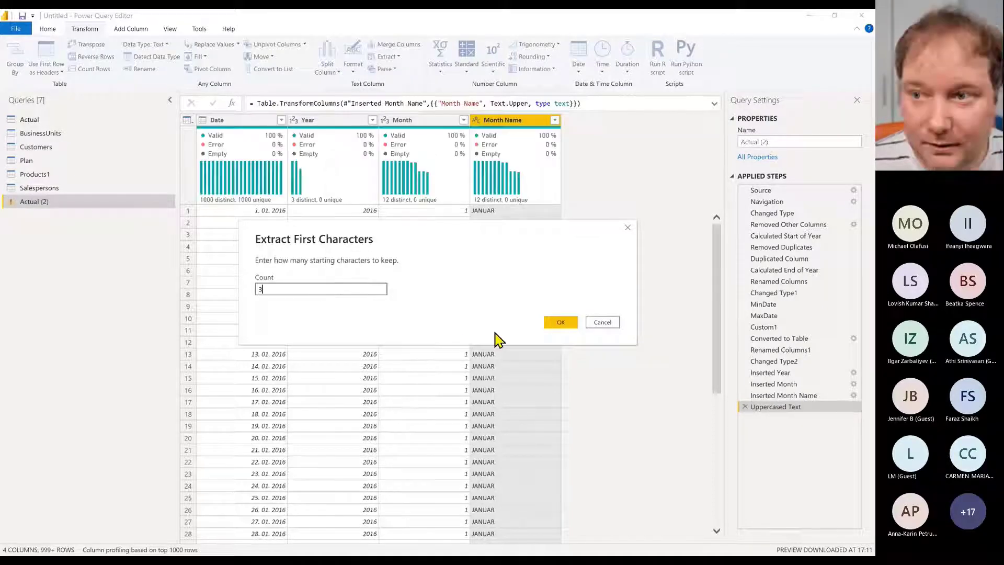
left_click(559, 323)
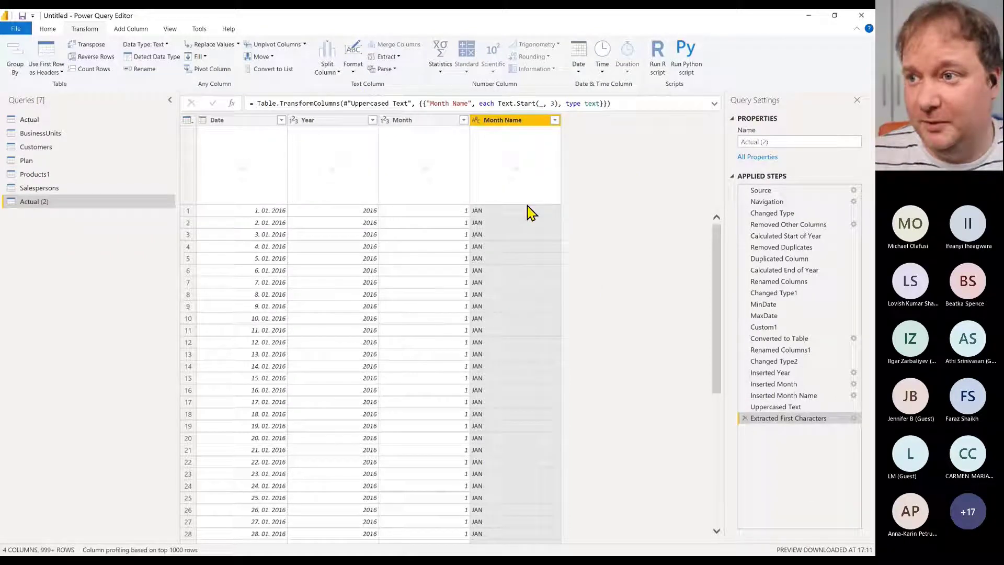
left_click(437, 121)
left_click(526, 121)
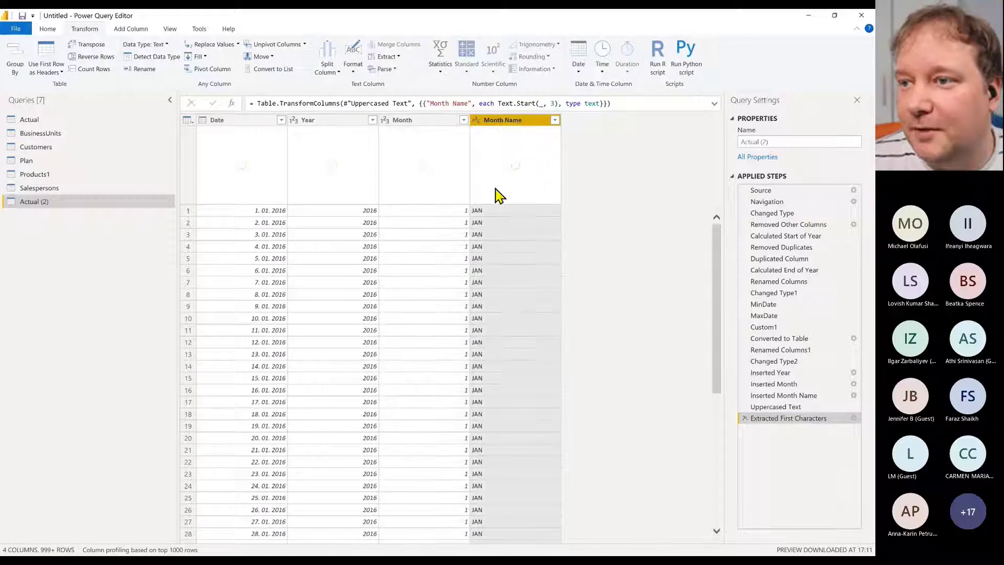
Rename the Actual (2) query as Calendar
left_click(251, 121)
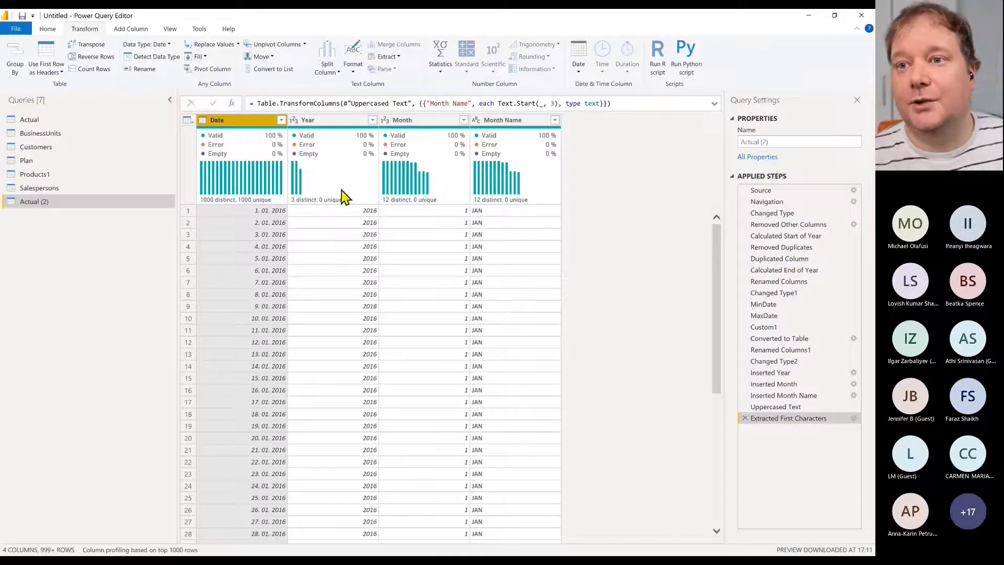
left_click(777, 142)
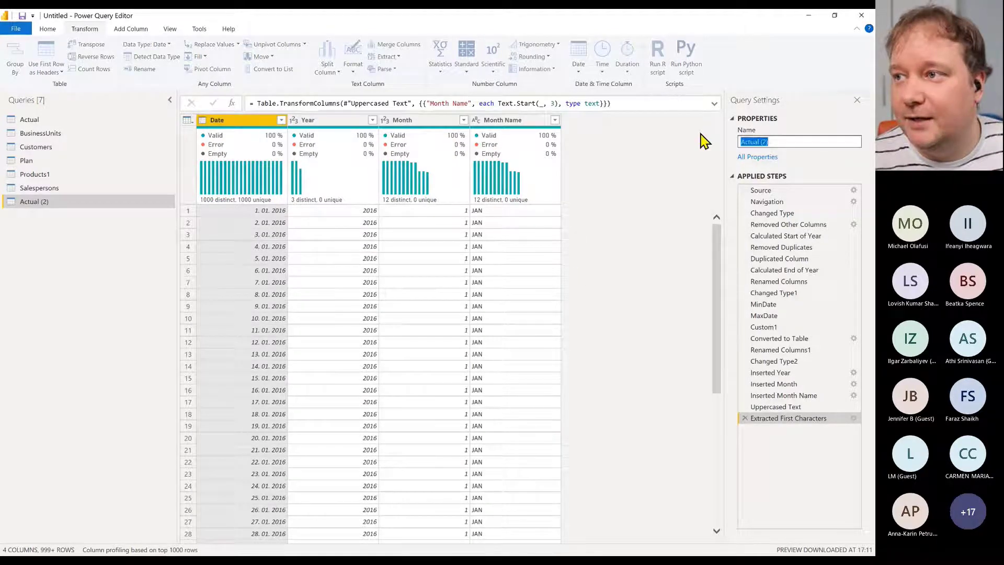
type("Calendar")
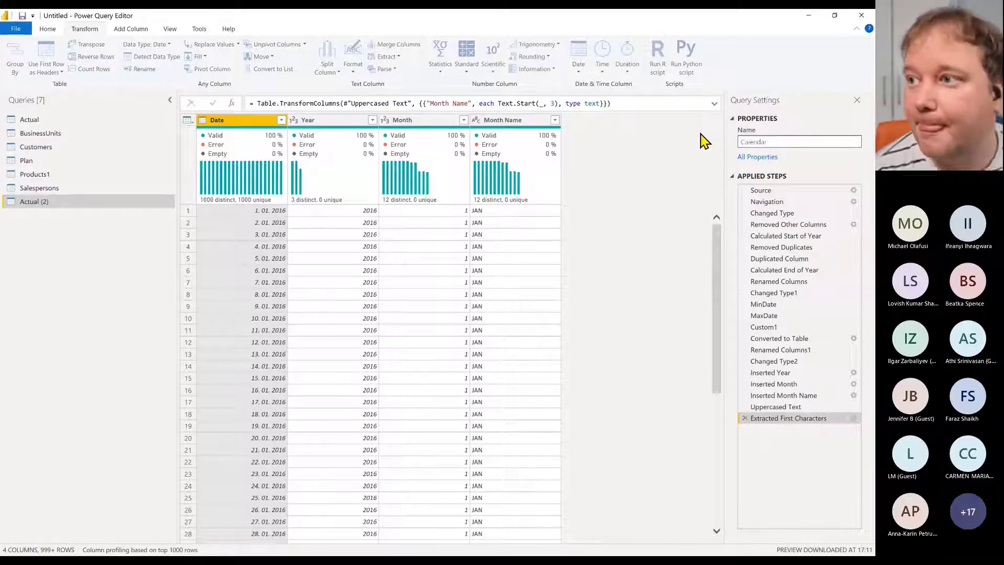
key("Return")
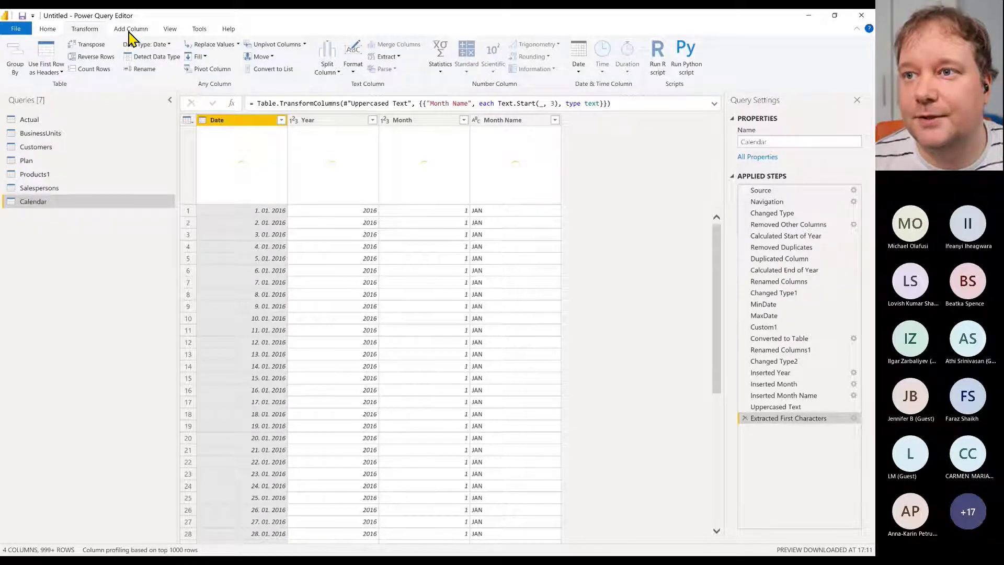
Review the Calendar query's code in the Advanced Editor and apply the query changes to the data model
left_click(48, 30)
left_click(258, 57)
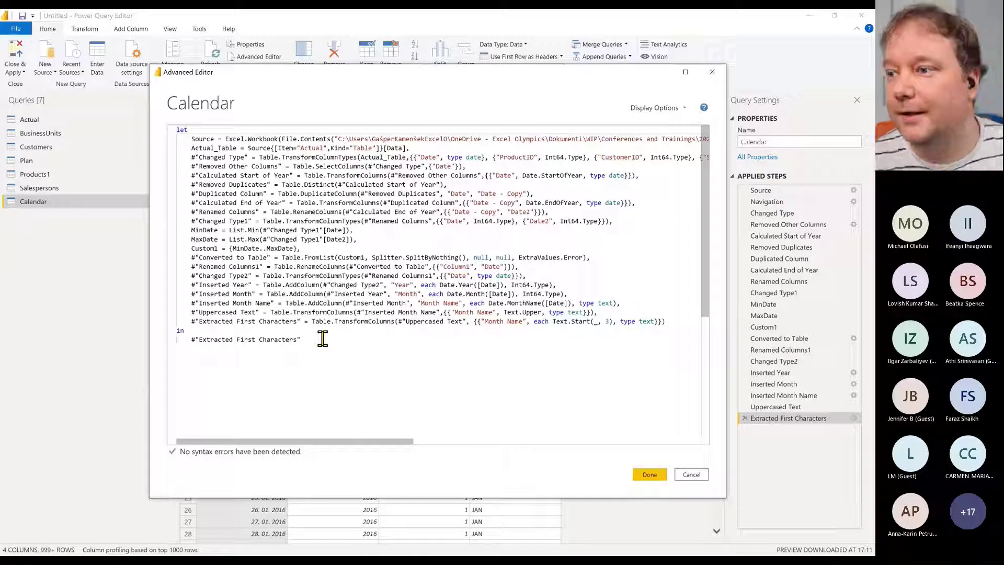
left_click(650, 474)
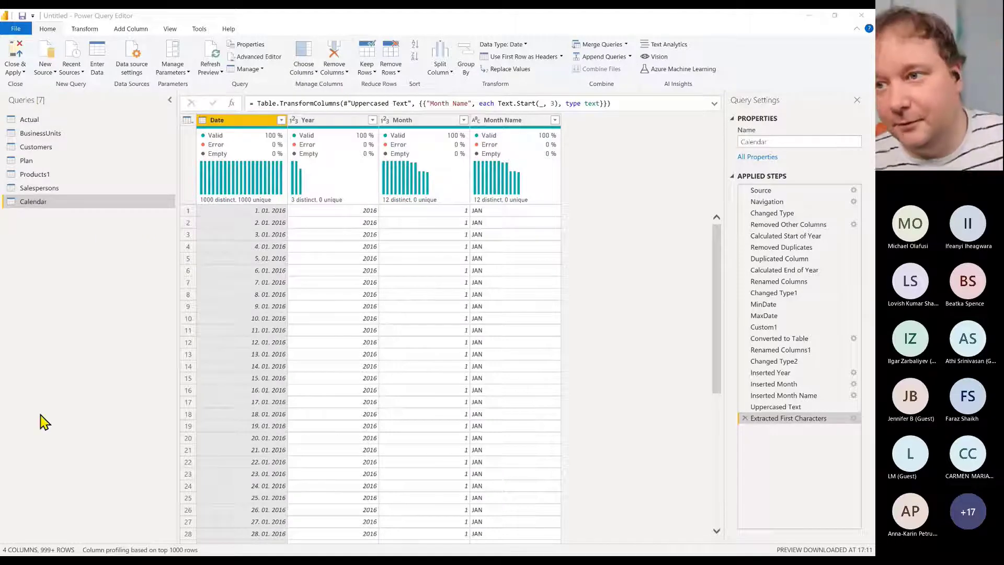
left_click(54, 120)
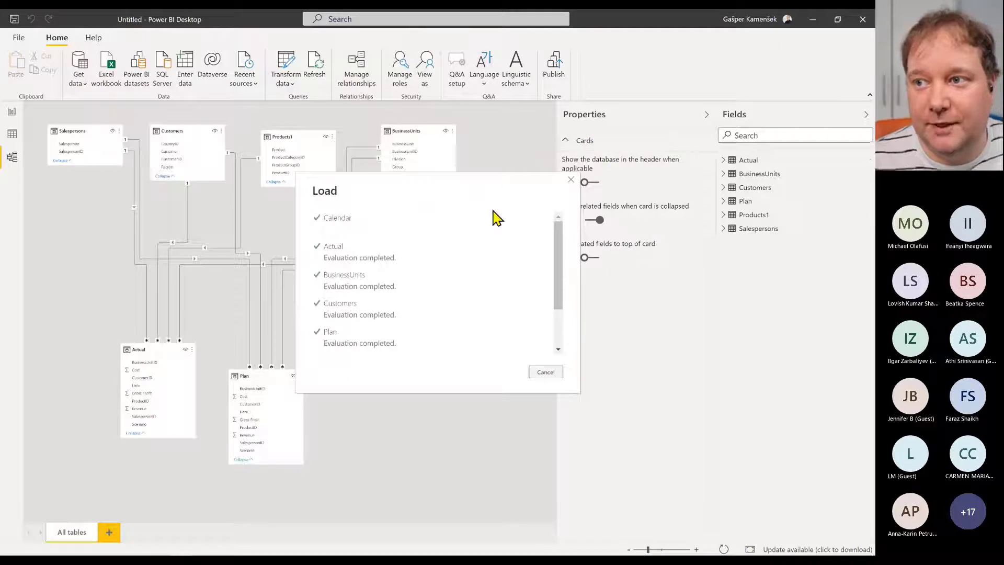
Relate the Date columns of Actual and Plan to Calendar's Date column and place the Calendar table beside BusinessUnits
left_click_drag(520, 131, 385, 221)
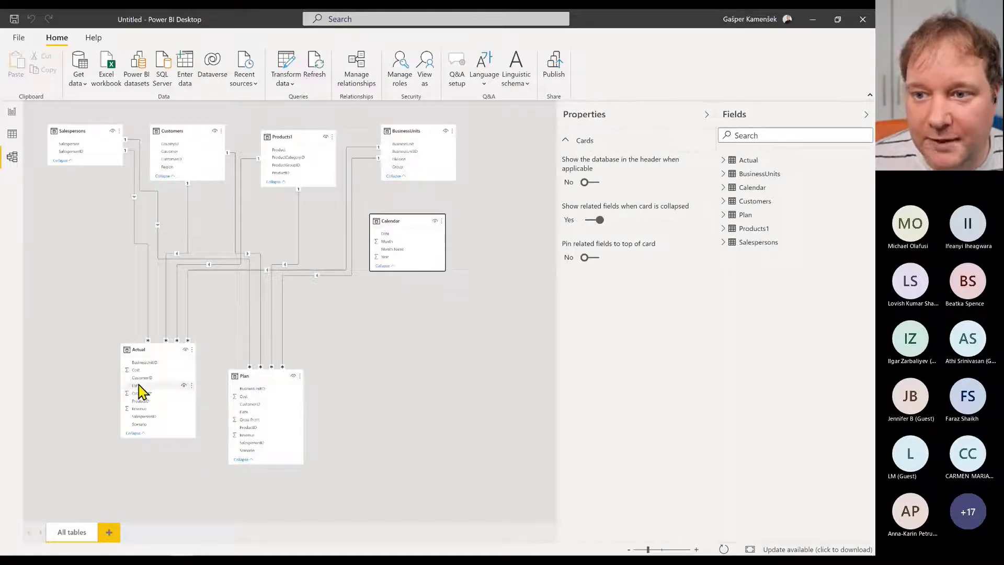
left_click_drag(141, 391, 414, 240)
left_click_drag(253, 413, 498, 133)
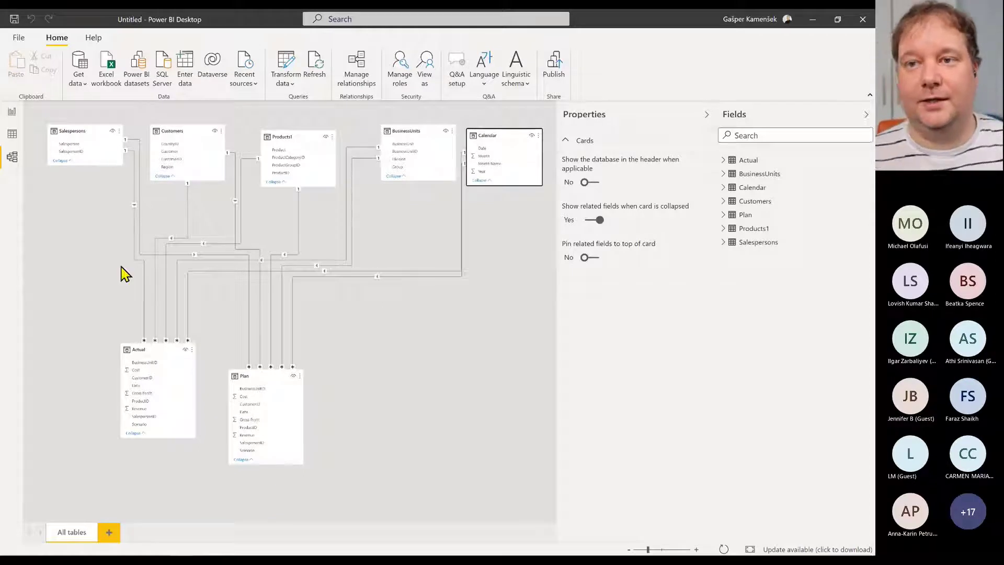
Examine the Revenue columns in the Actual and Plan tables' data
left_click(13, 112)
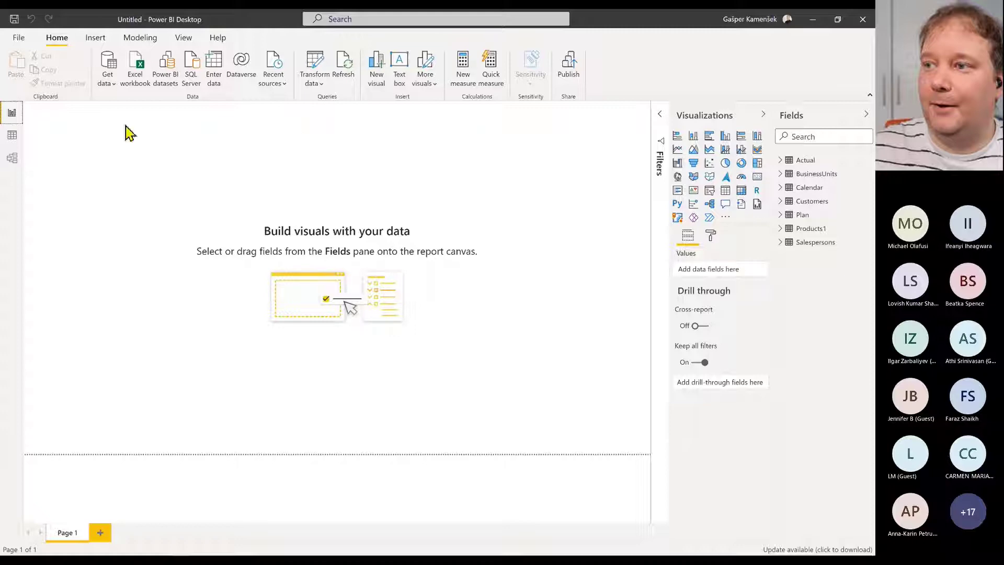
left_click(12, 135)
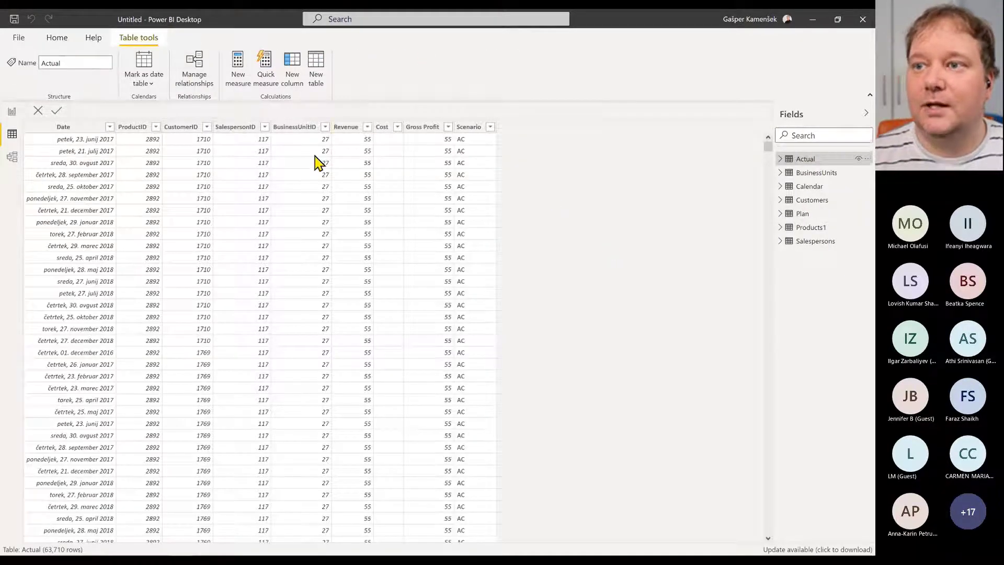
left_click(347, 128)
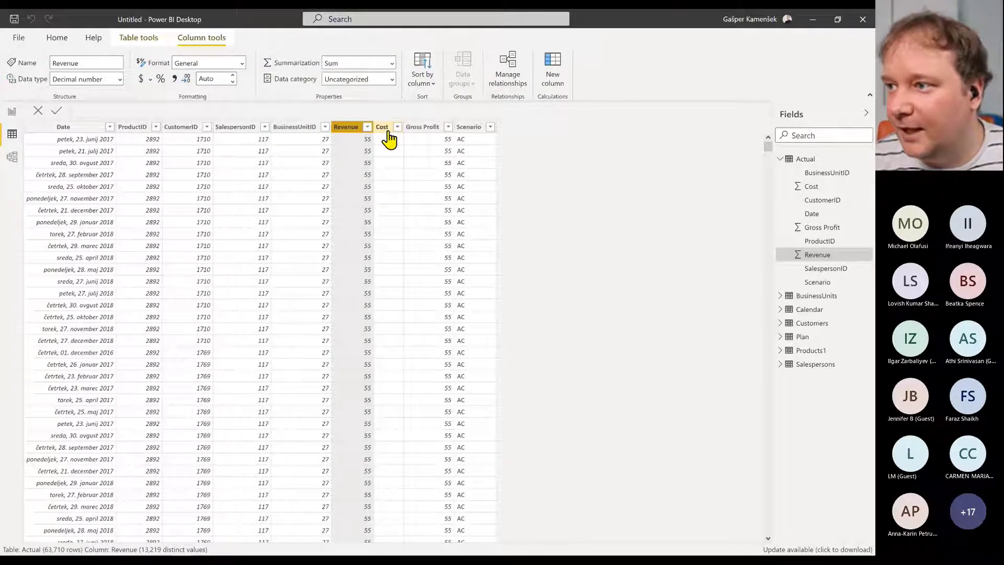
left_click(819, 338)
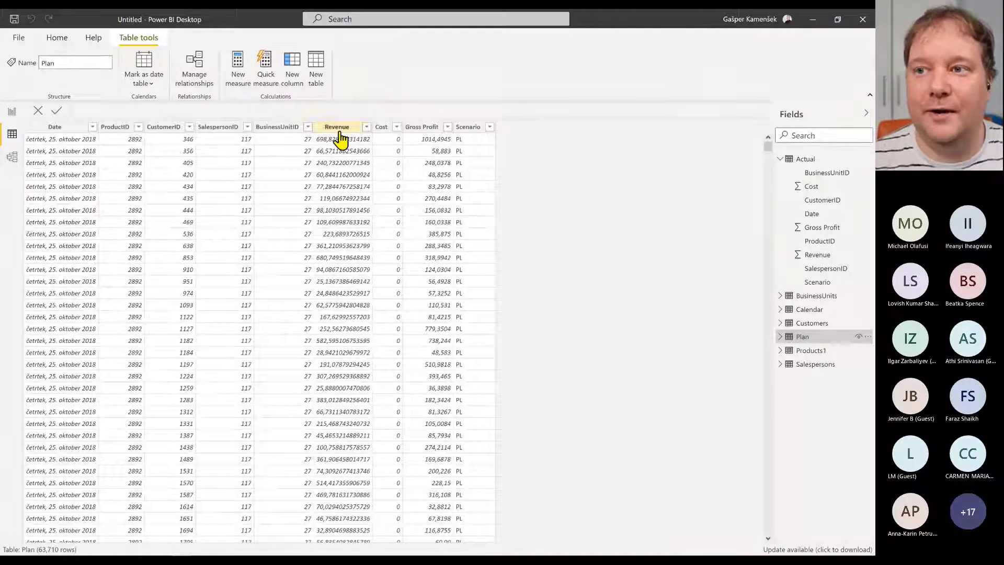
left_click(352, 138)
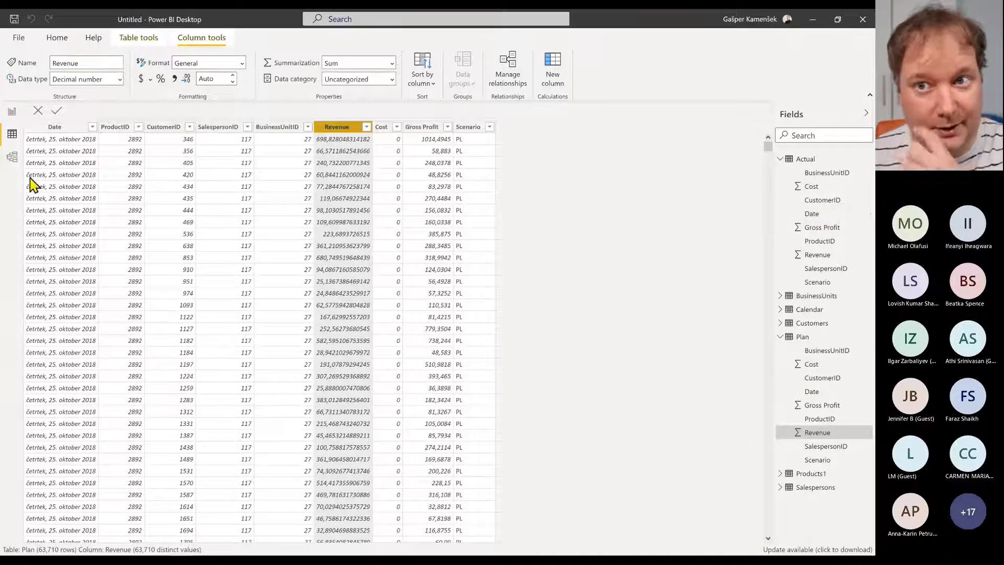
left_click(16, 115)
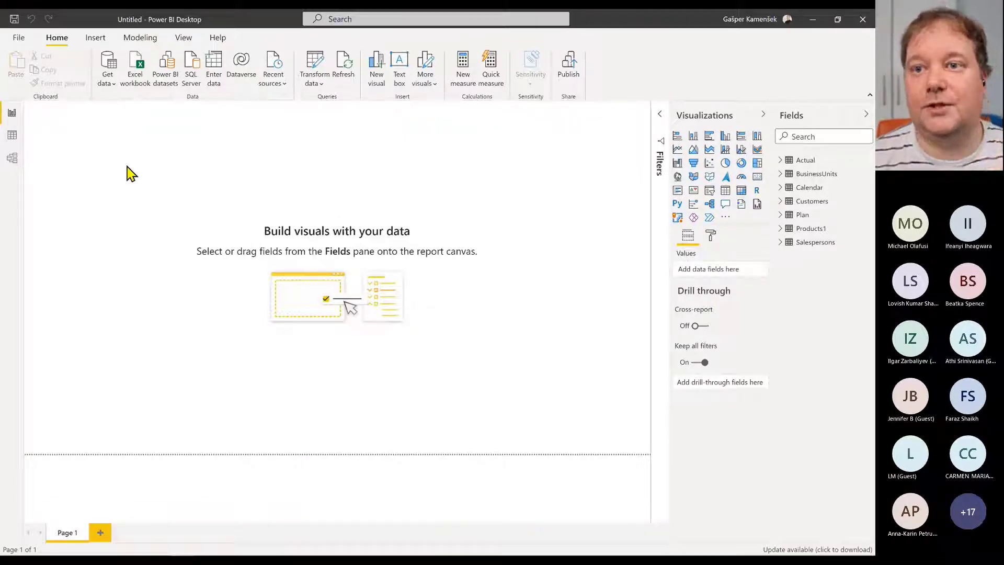
Sort the Calendar table's Month Name column by the Month column
left_click(12, 137)
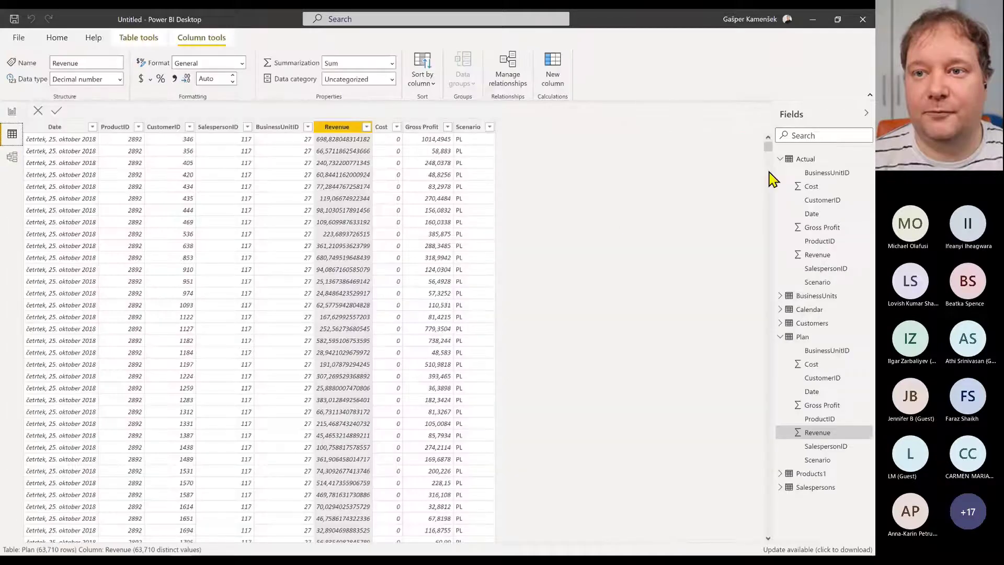
left_click(809, 309)
left_click(204, 130)
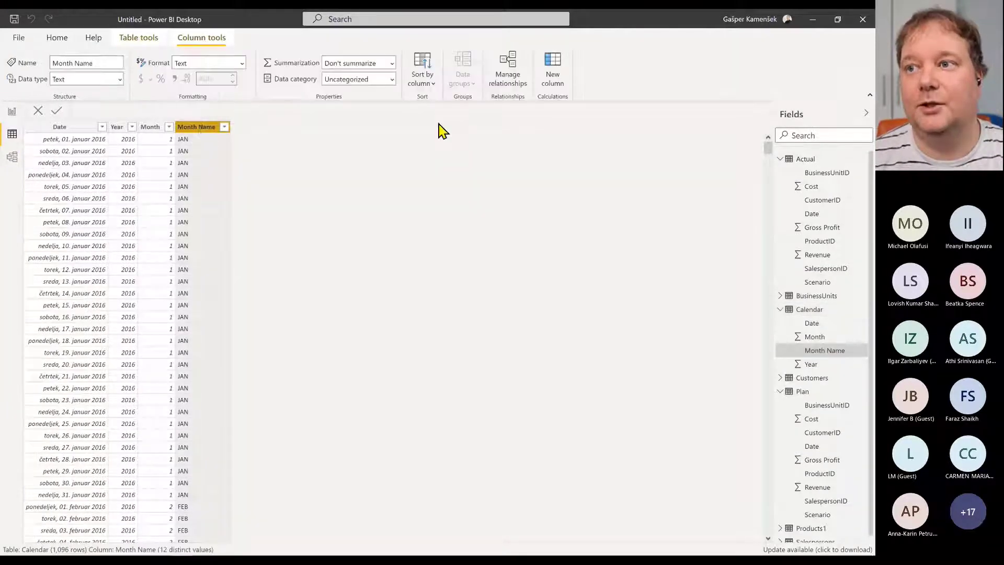
left_click(431, 80)
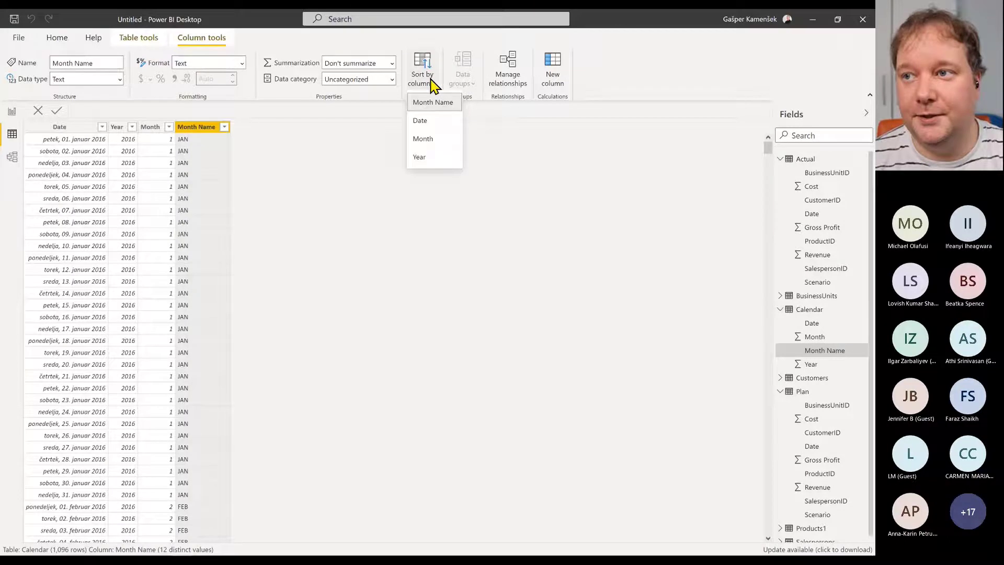
left_click(435, 140)
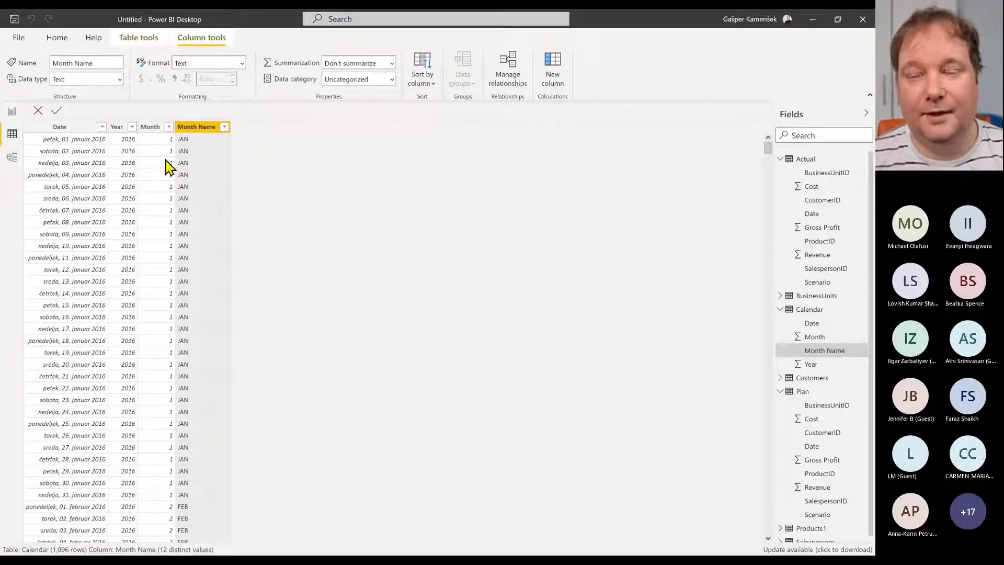
Add a slicer for the Calendar table's Year field to the report page
left_click(12, 112)
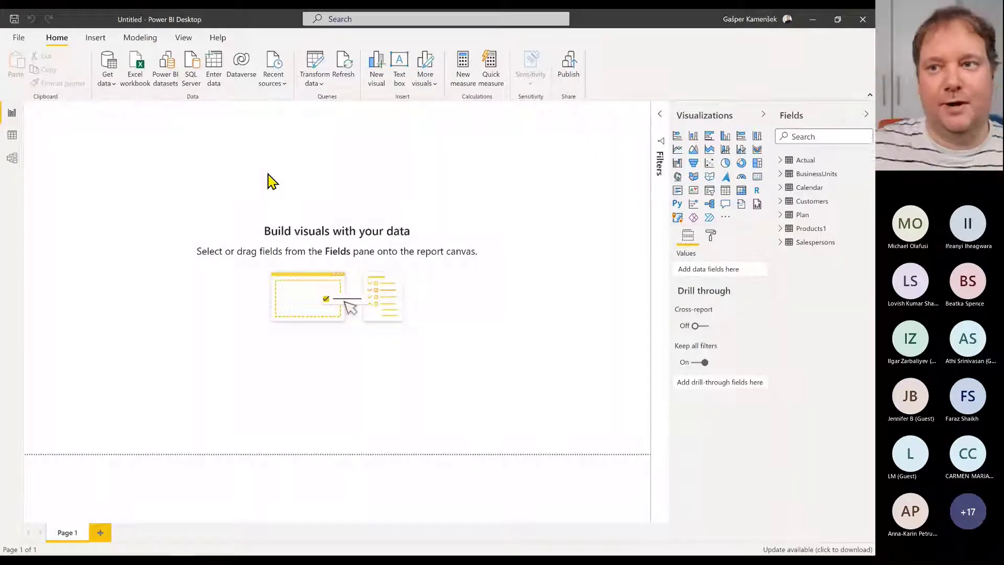
left_click(780, 187)
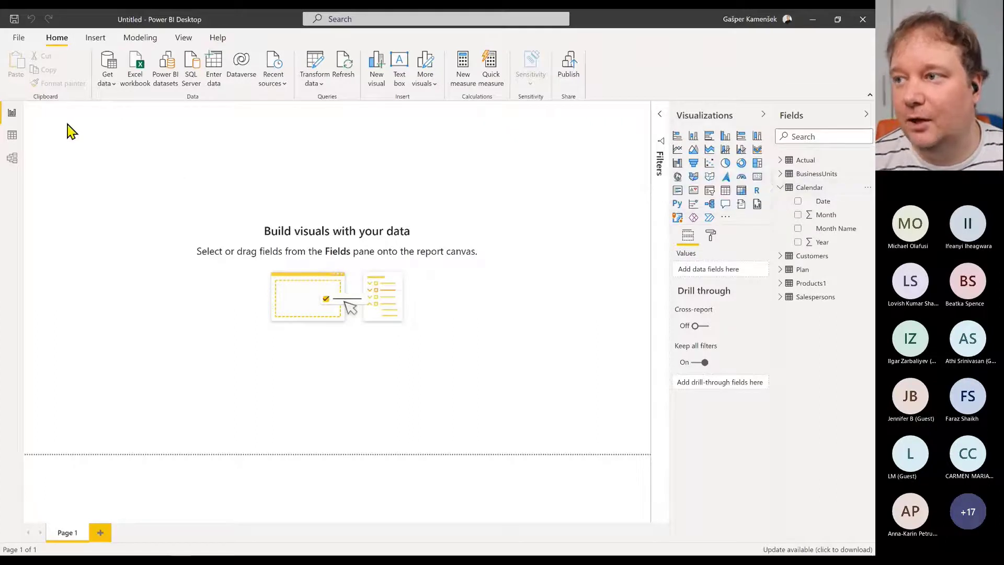
left_click(798, 242)
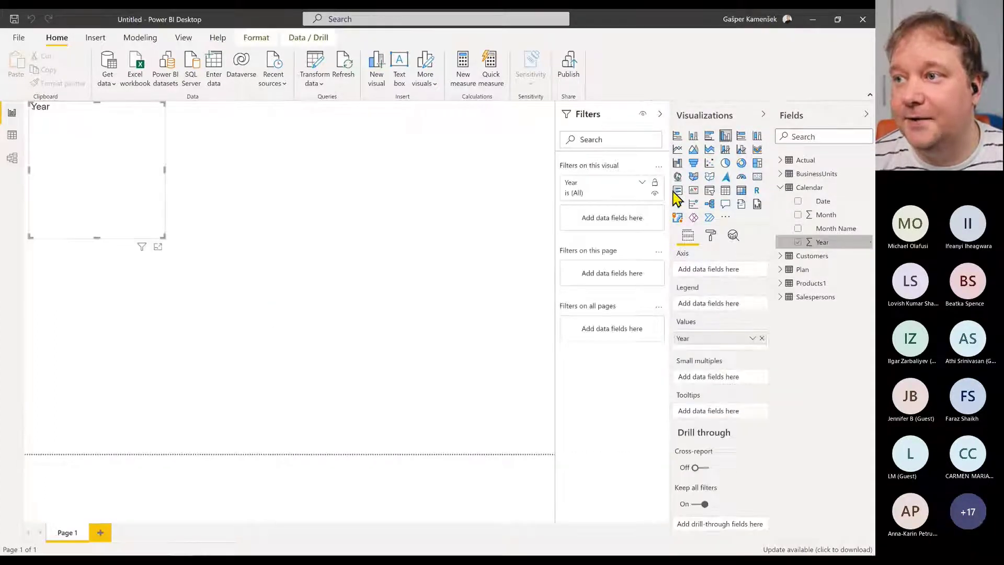
left_click(709, 192)
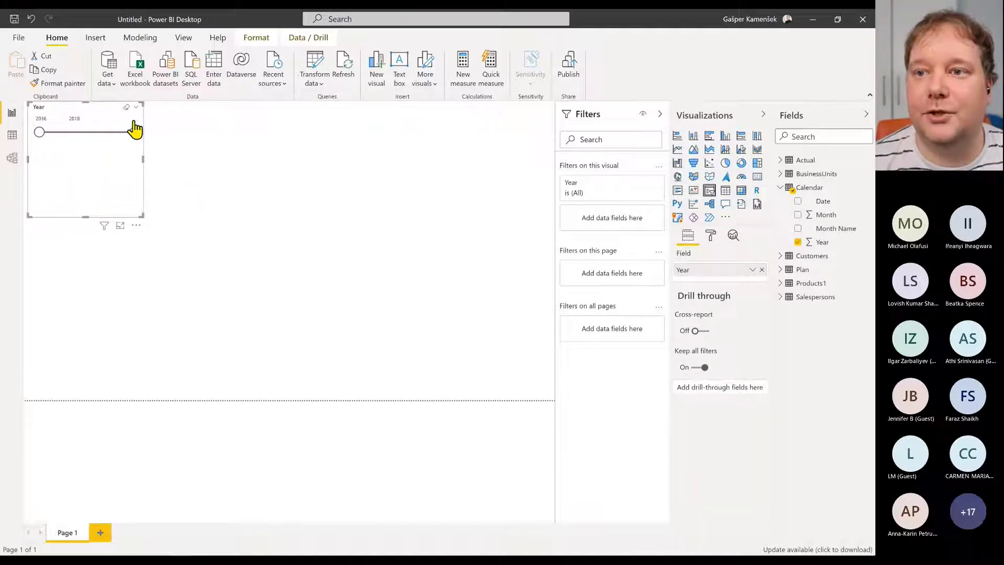
Change the Year slicer to a dropdown, select 2017 and shrink the slicer to a smaller box
left_click(136, 115)
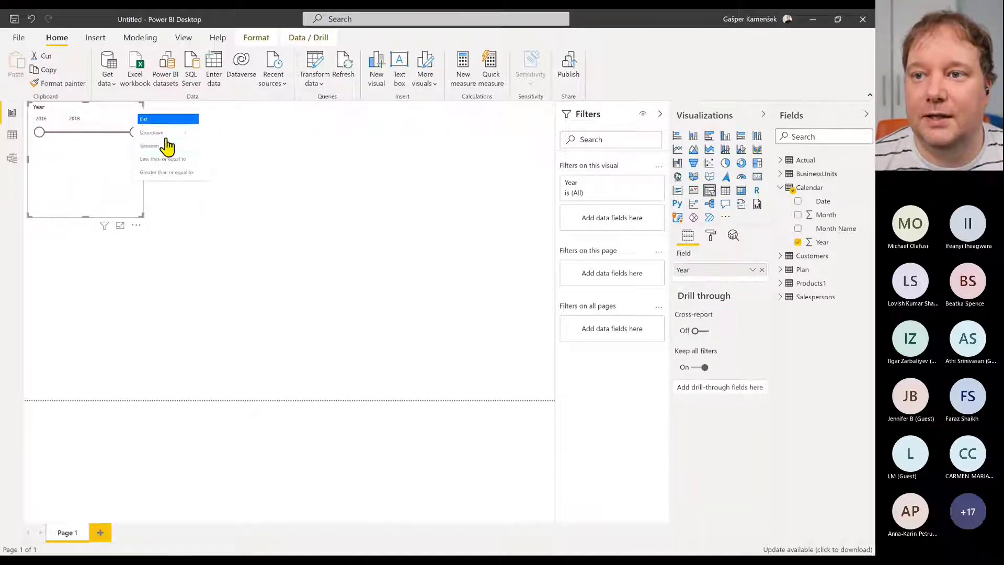
left_click(167, 133)
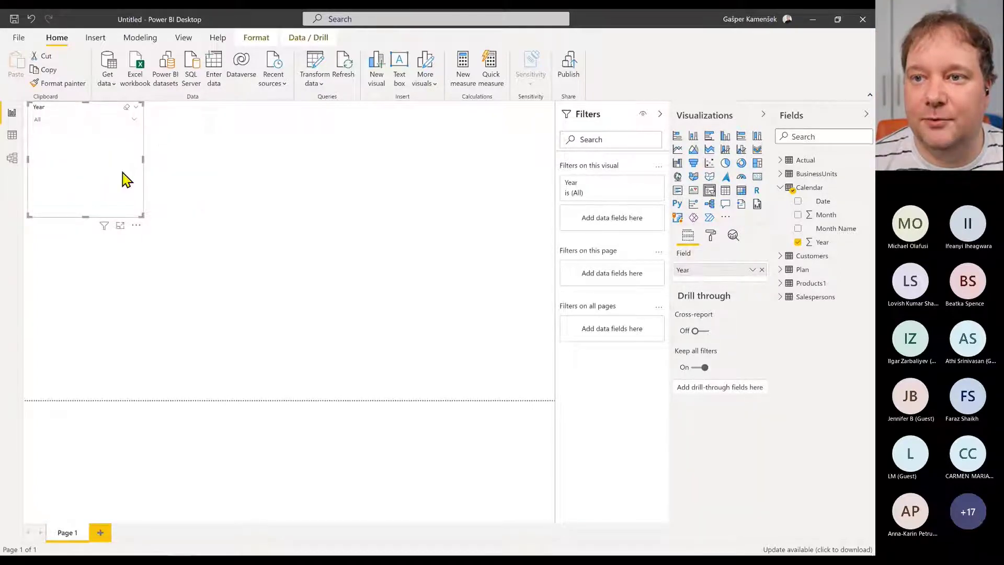
left_click(134, 120)
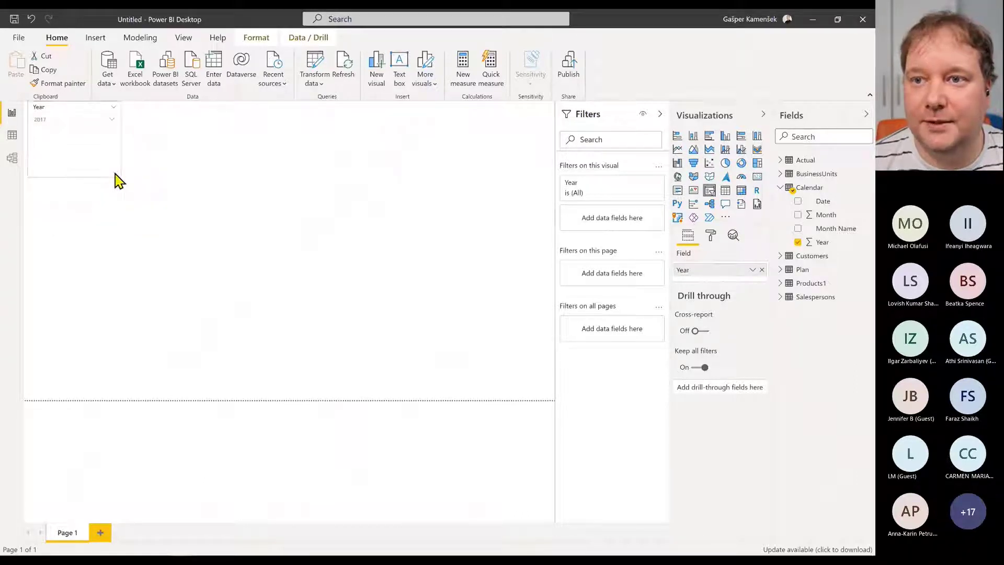
left_click(243, 171)
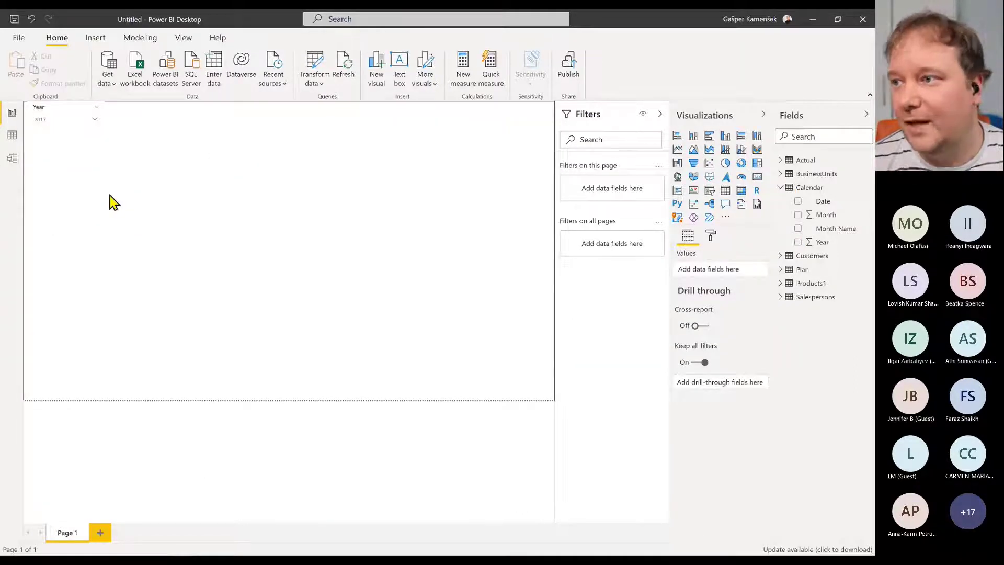
Add a table of the Calendar table's Month Name field to the page and enlarge it to fit all months
left_click(797, 228)
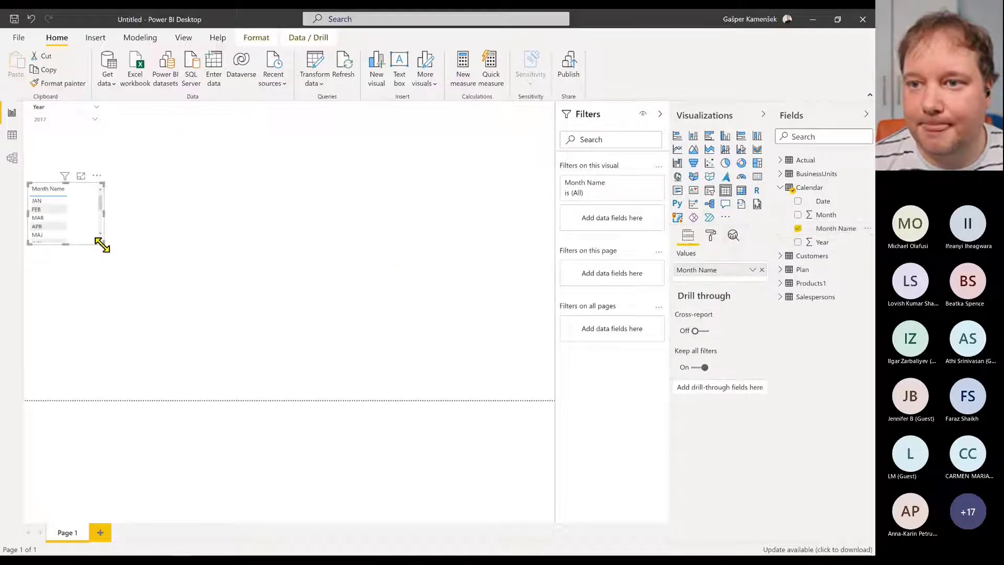
left_click_drag(103, 243, 287, 389)
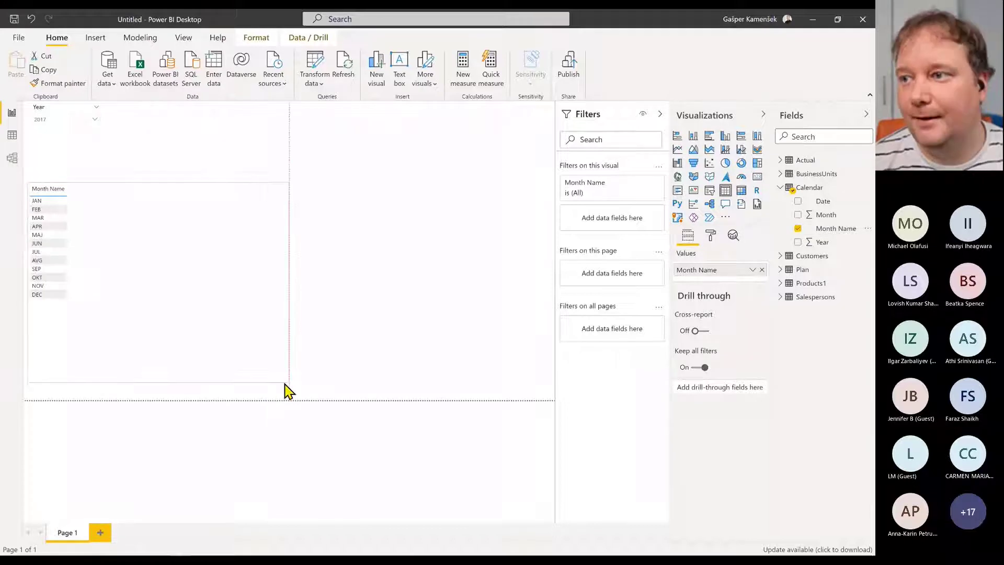
Set the column header text size of the Month Name table to 16 pt
left_click(710, 235)
scroll(688, 384, "down", 1)
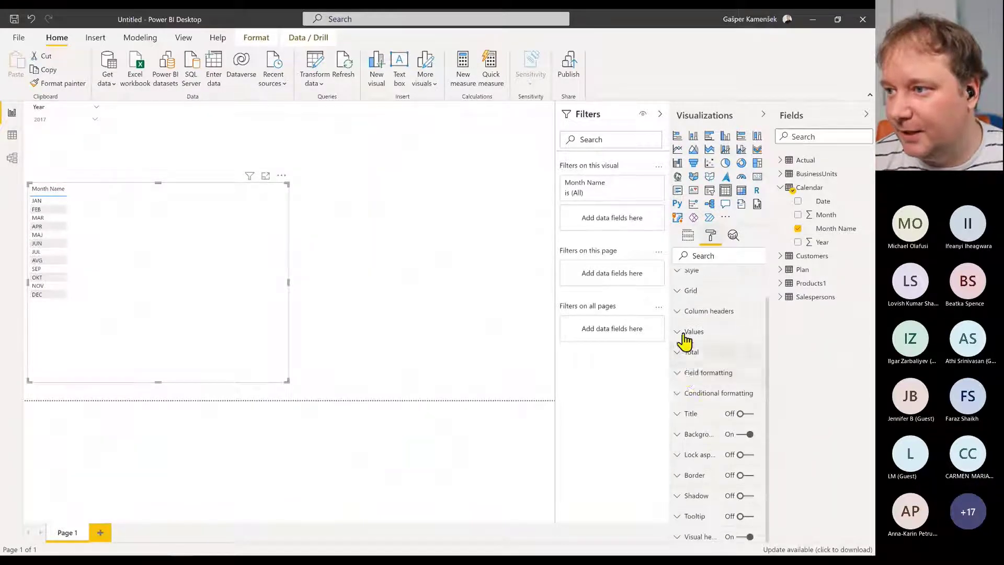
left_click(684, 335)
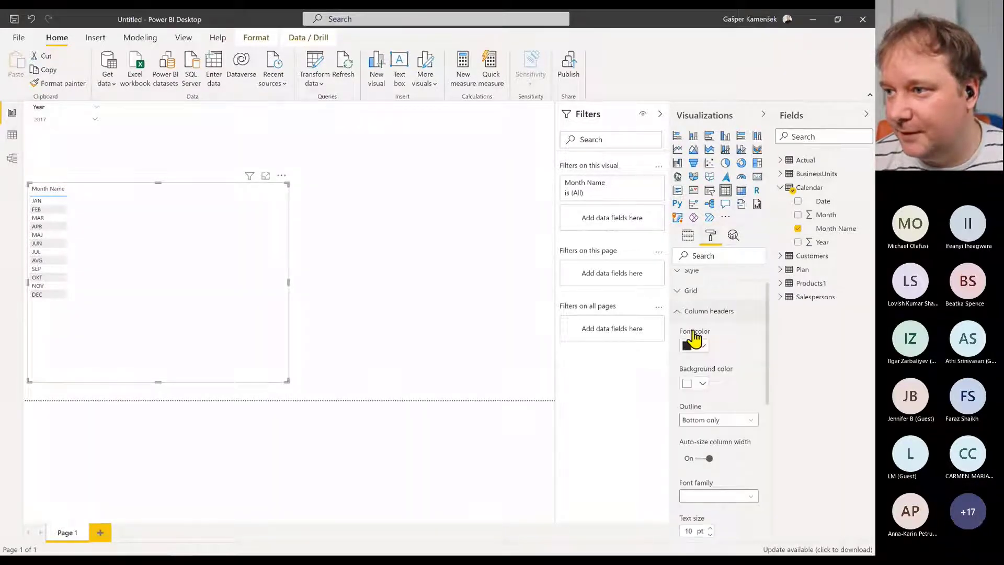
left_click(676, 324)
left_click(679, 312)
scroll(742, 449, "down", 2)
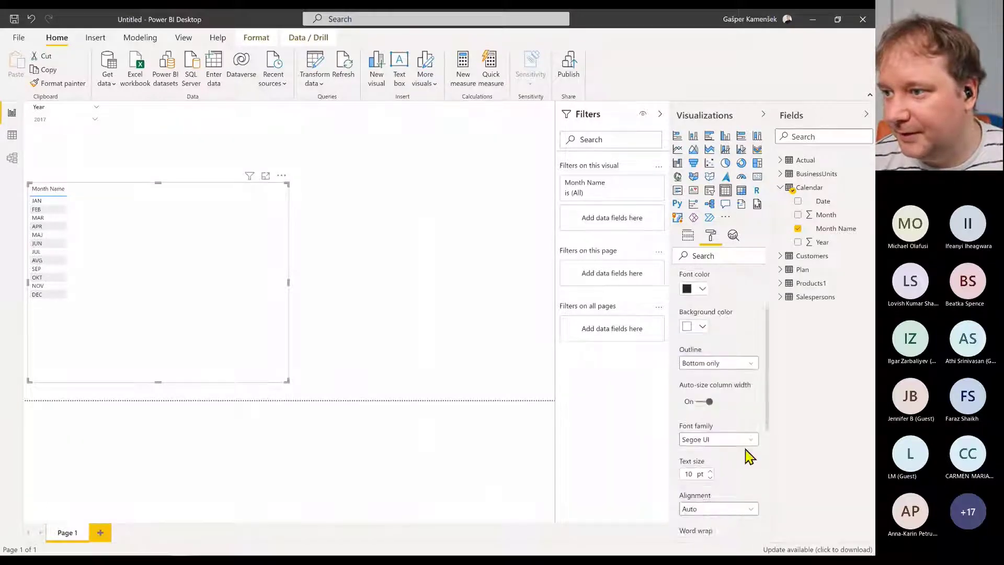
double_click(689, 474)
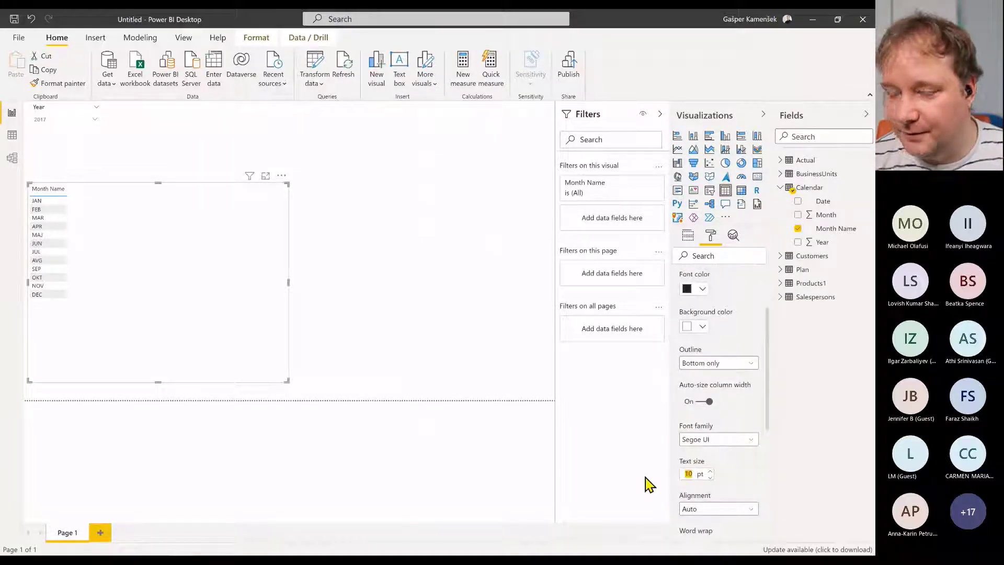
type("16")
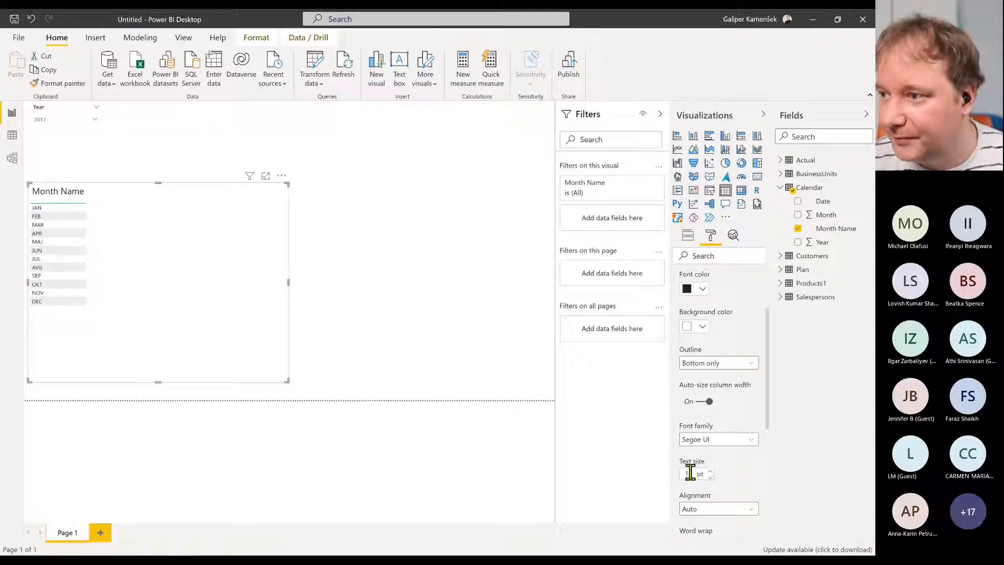
double_click(683, 473)
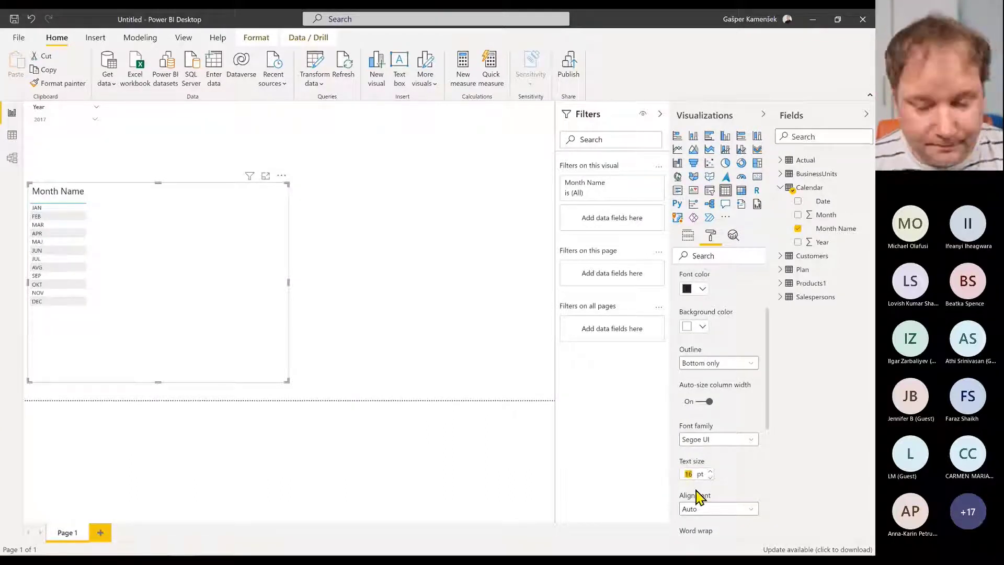
left_click(726, 478)
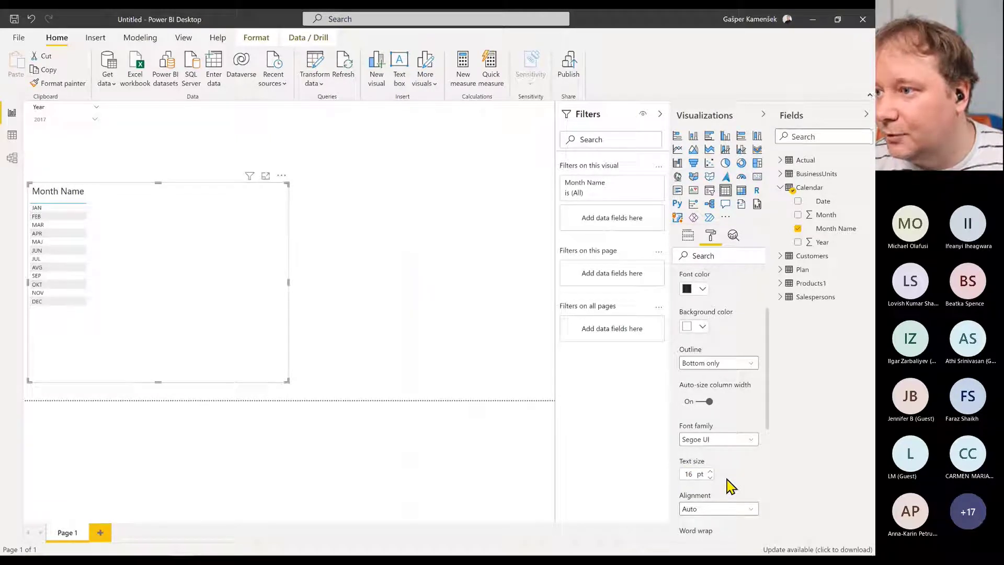
Set the text size of the Month Name table's values to 16 pt
scroll(726, 480, "up", 2)
left_click(676, 341)
left_click(676, 362)
scroll(712, 410, "down", 4)
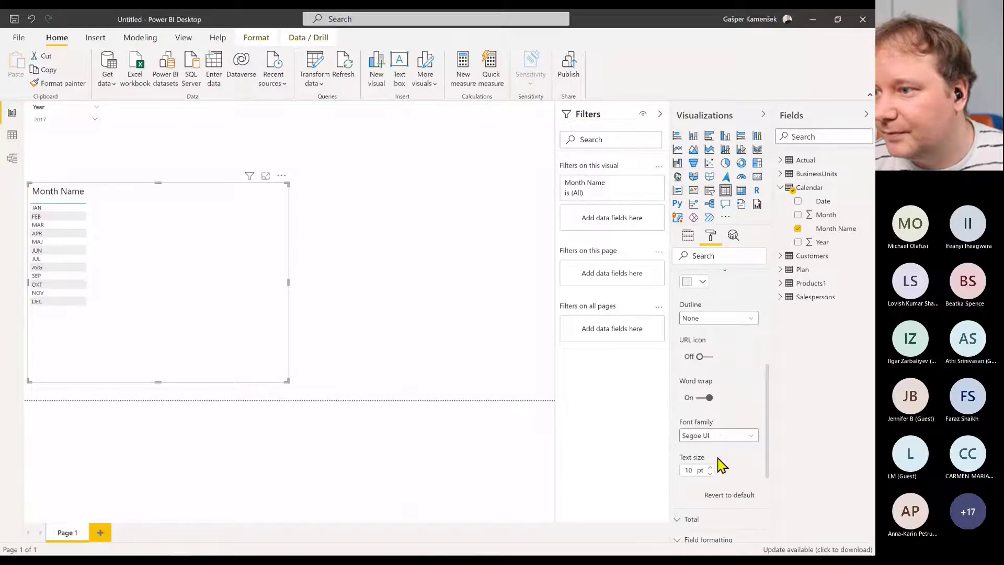
double_click(689, 470)
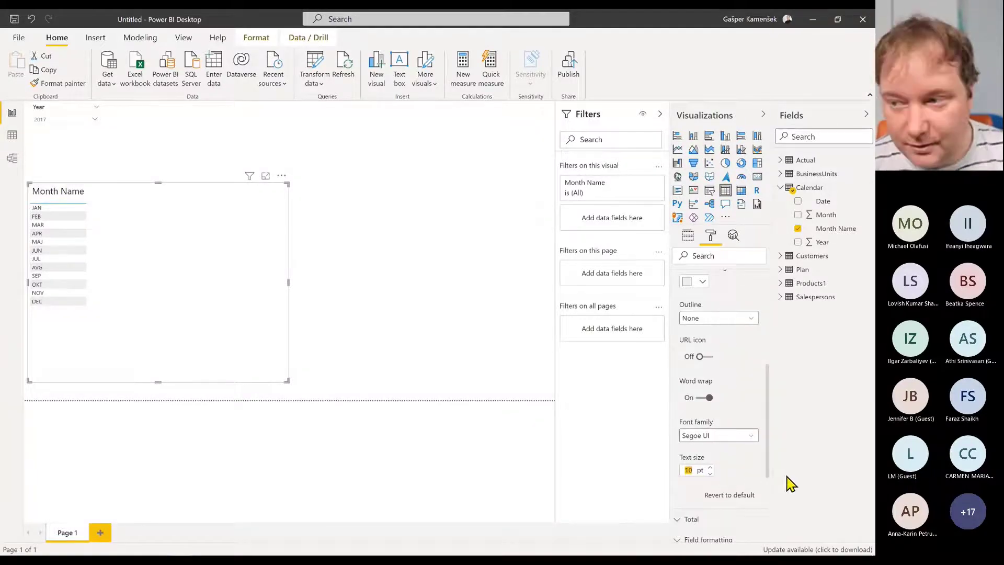
type("16")
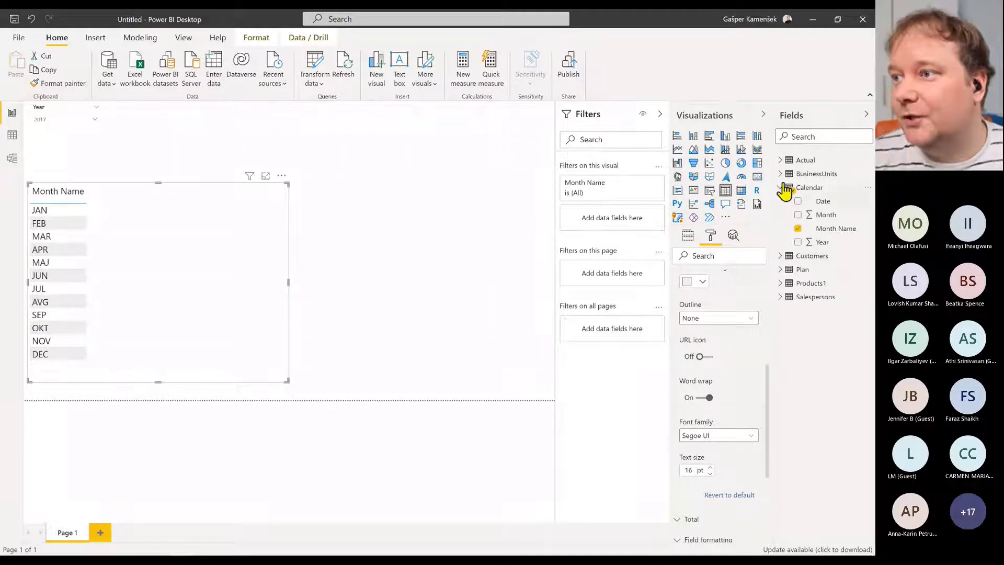
Start a new measure in the Actual table and name it Total Revenue
left_click(795, 160)
right_click(803, 160)
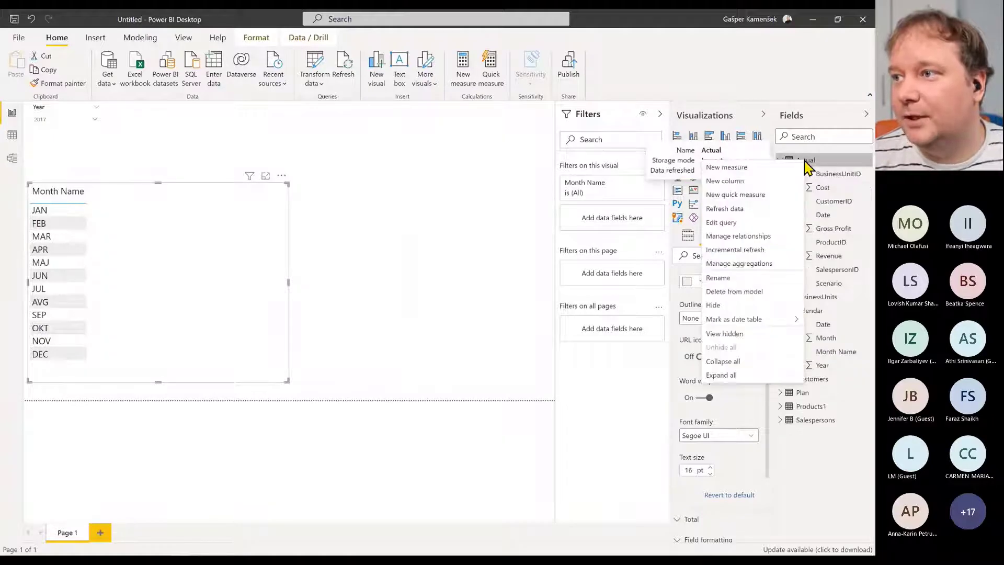
left_click(746, 168)
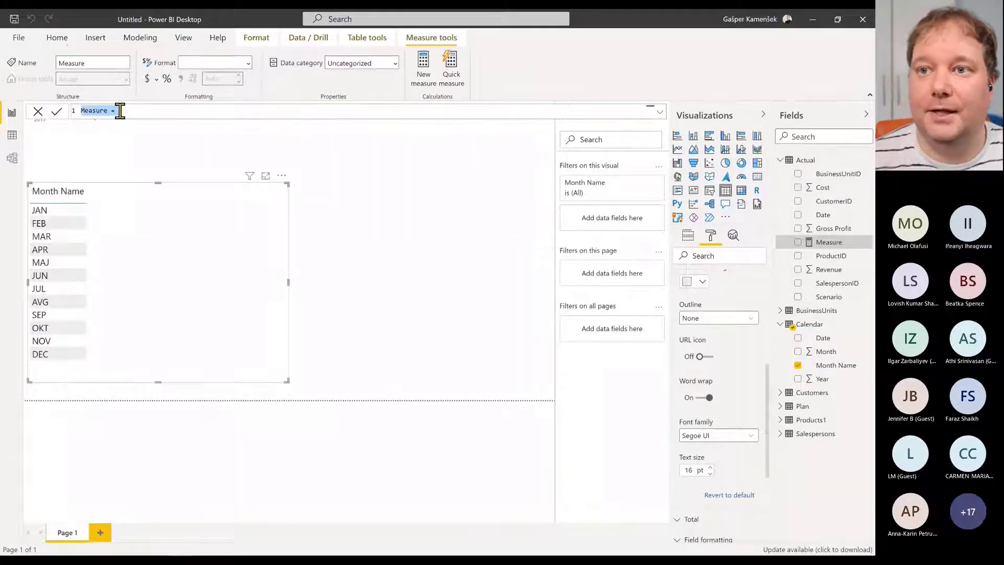
left_click(109, 110)
left_click_drag(109, 110, 82, 110)
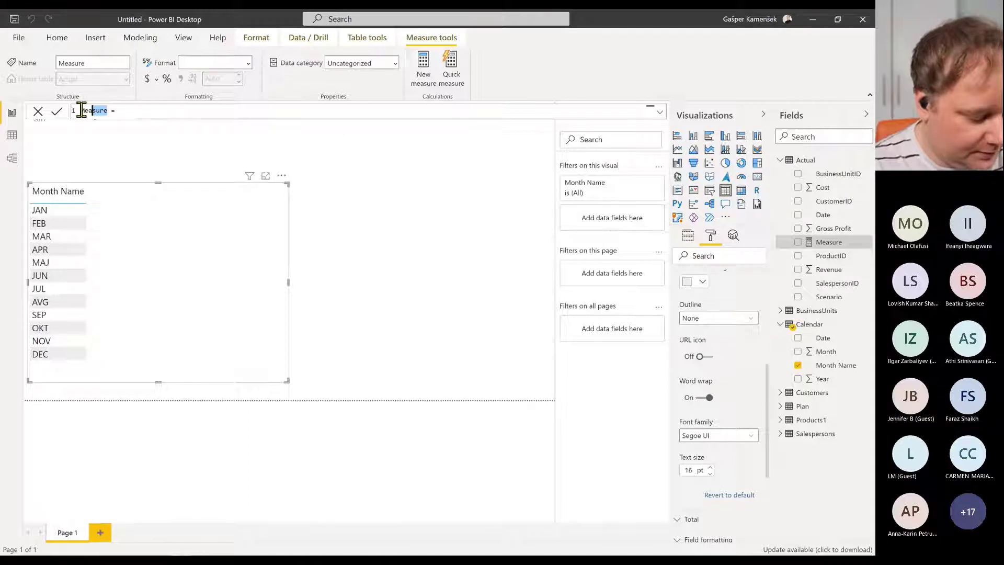
type("Total Revenue = ")
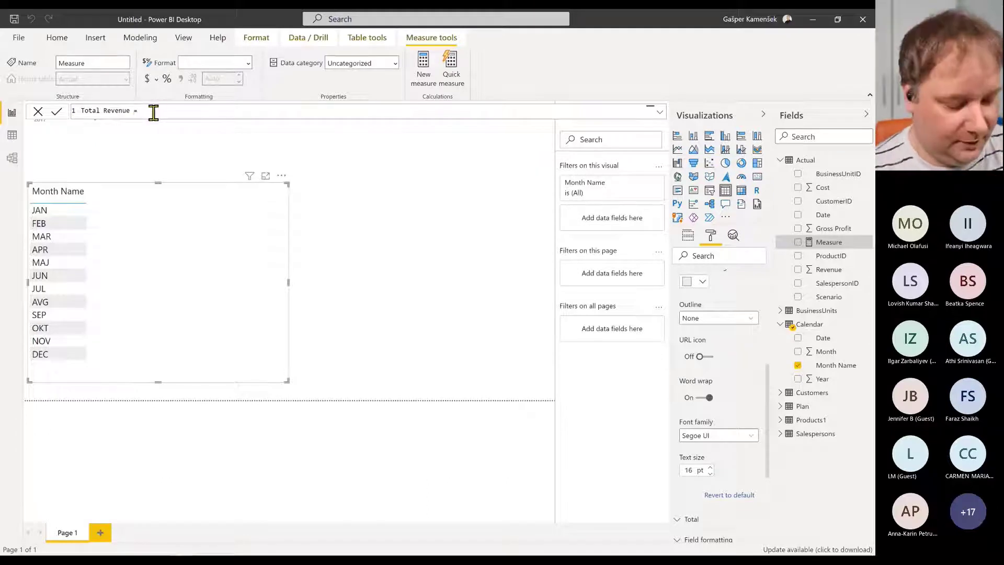
Define the Total Revenue measure as SUM(Actual[Revenue]) and add it to the month table
type("SUM(actu")
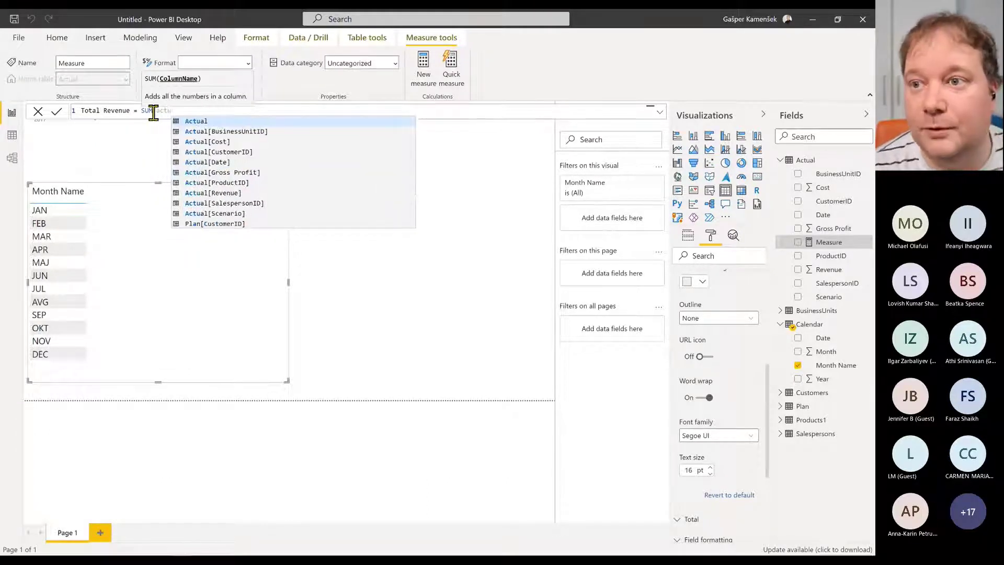
key("Down")
key("Down")
key("Down")
key("Down")
key("Down")
key("Down")
key("Down")
key("Tab")
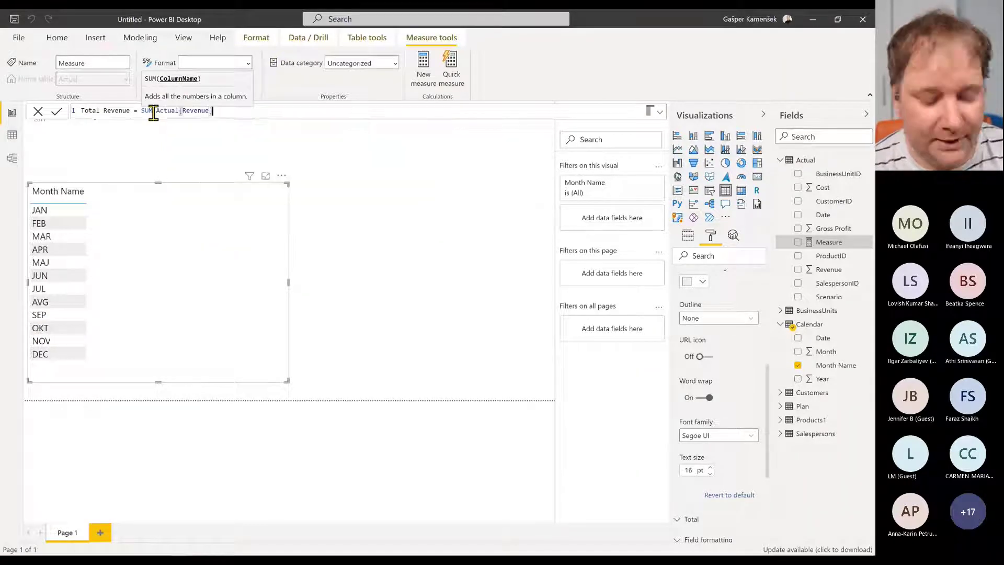
type(")")
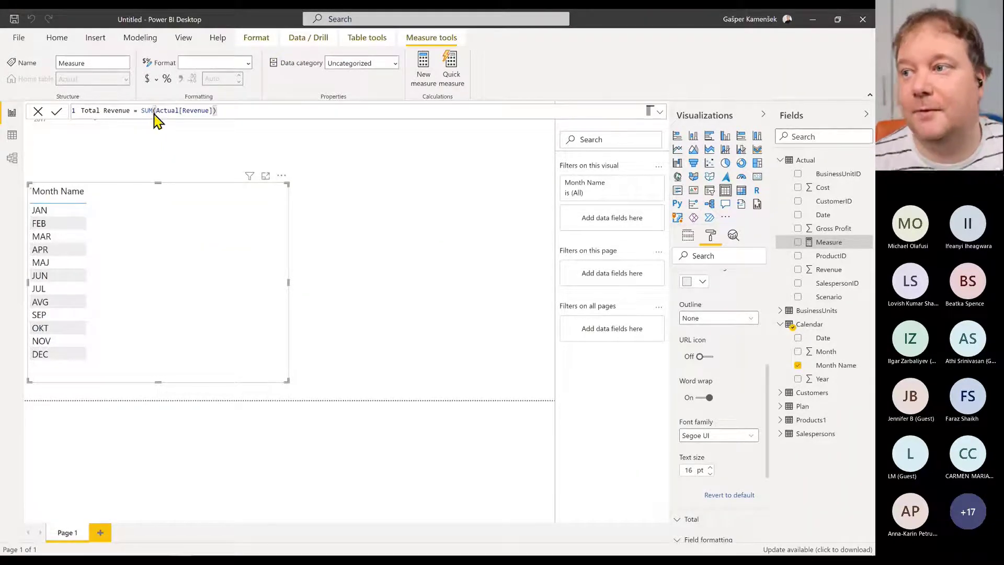
key("Return")
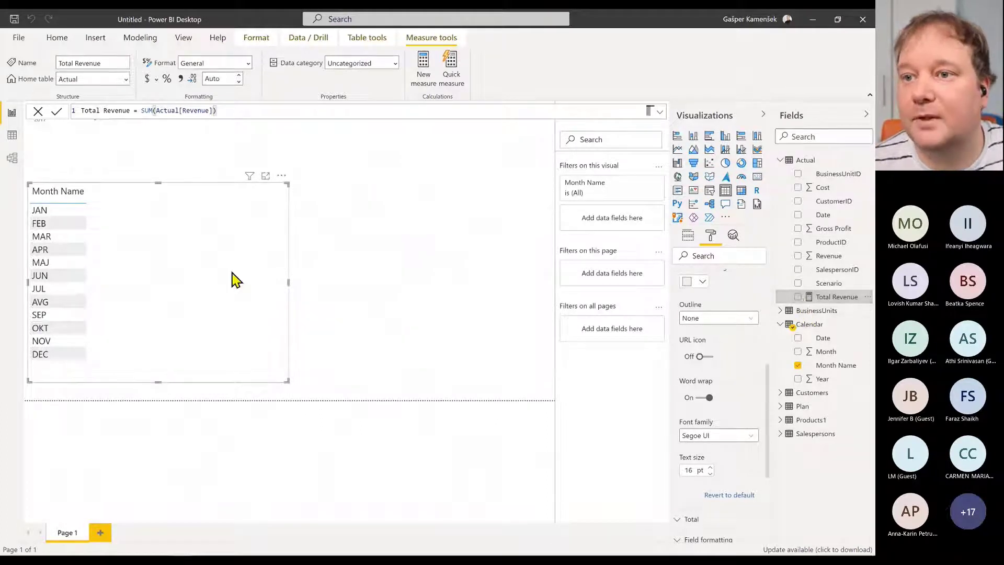
left_click(797, 296)
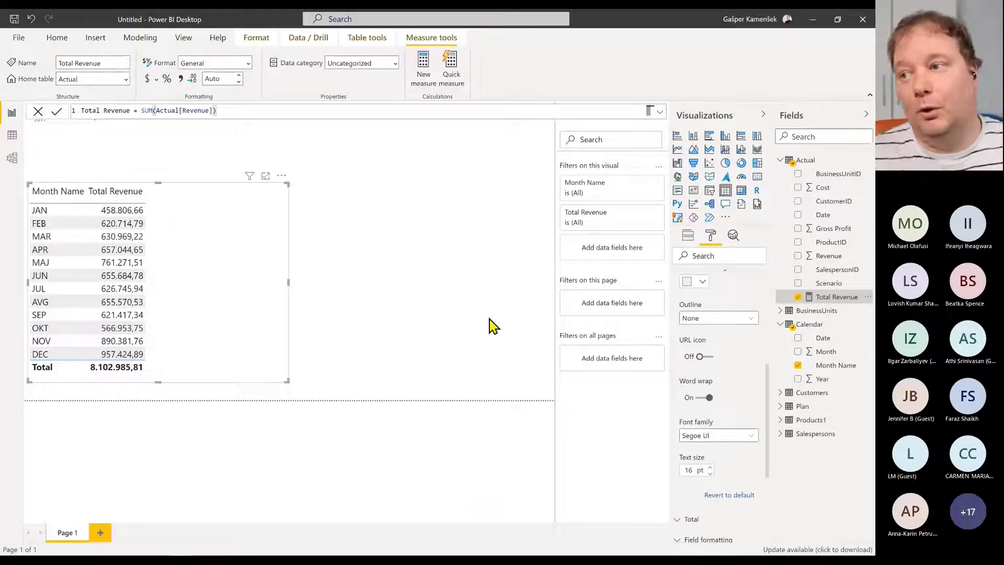
Start a new measure in the Actual table named Total Revenue YTD, with CALCULATE evaluating Actual[Total Revenue]
right_click(826, 164)
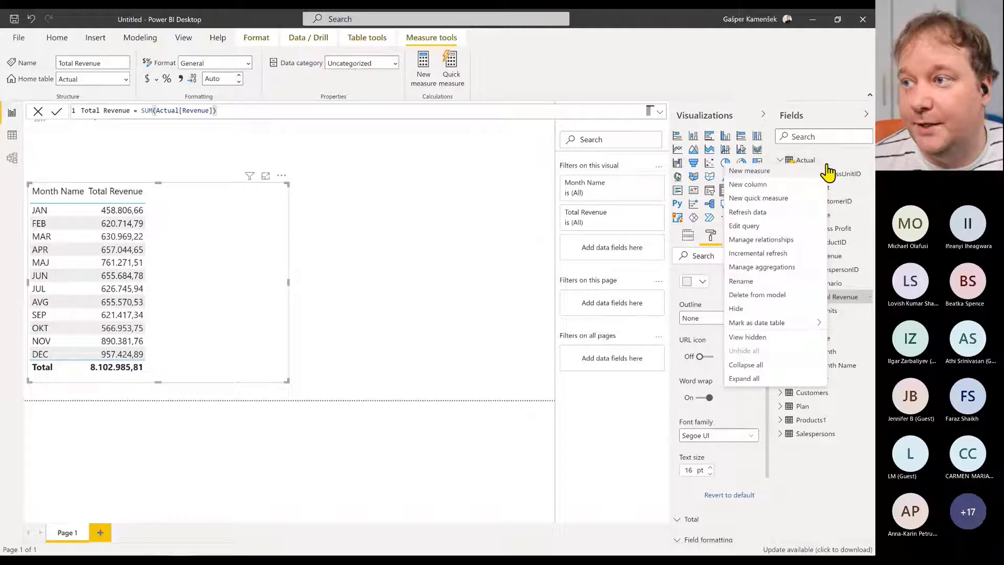
left_click(766, 172)
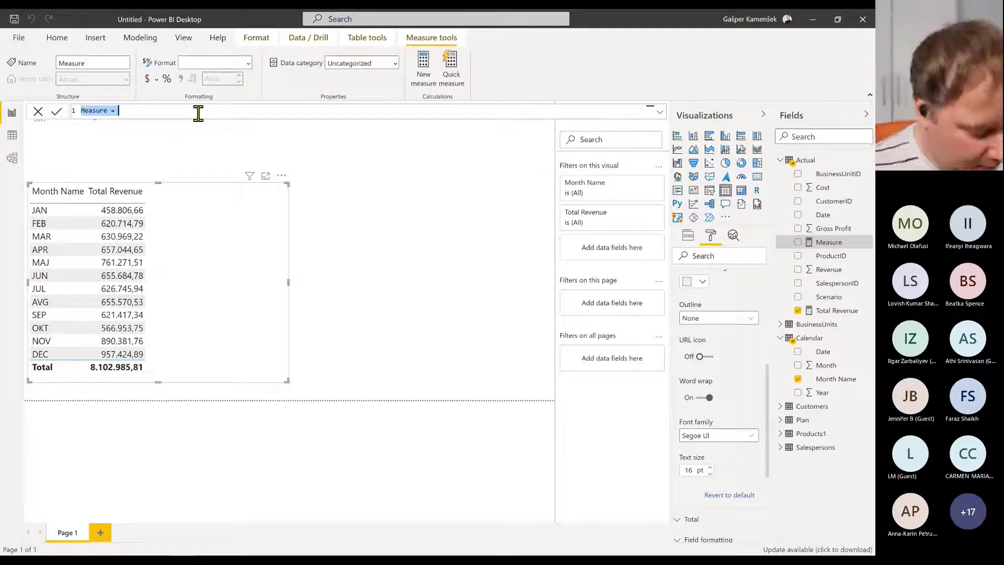
type("Total ")
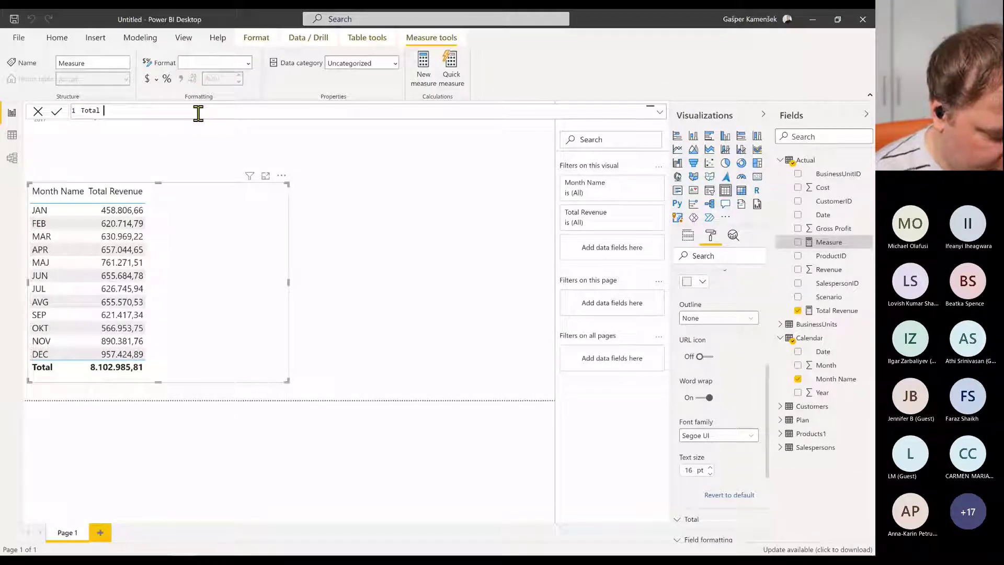
type("Revenue YTD")
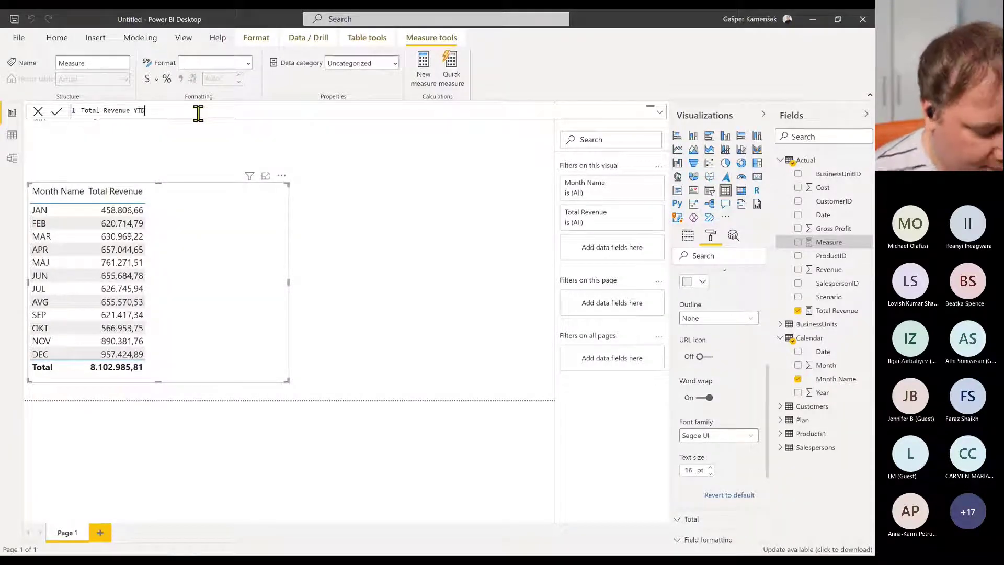
type(" = CALCULATE(")
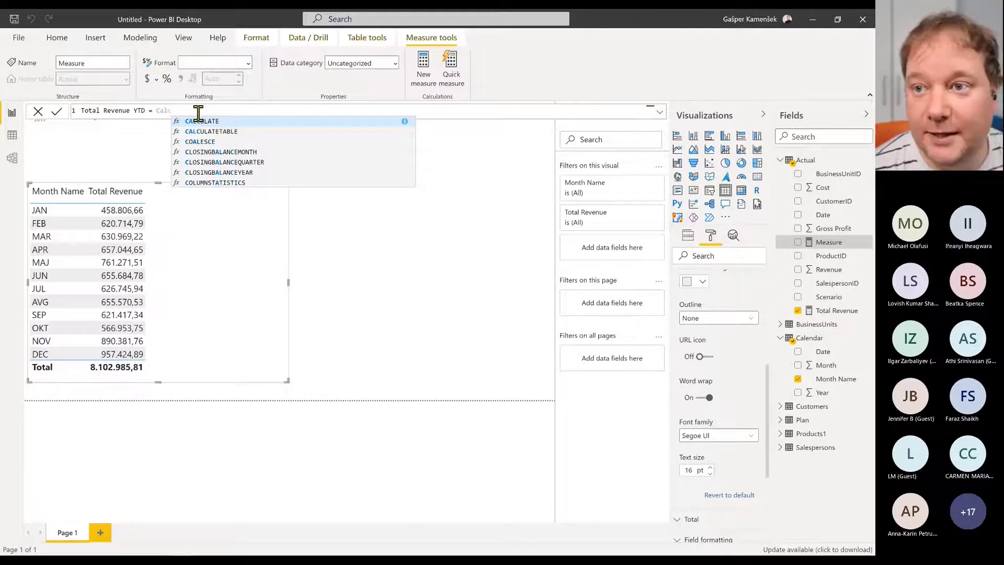
type("Actual[Total Revenue]")
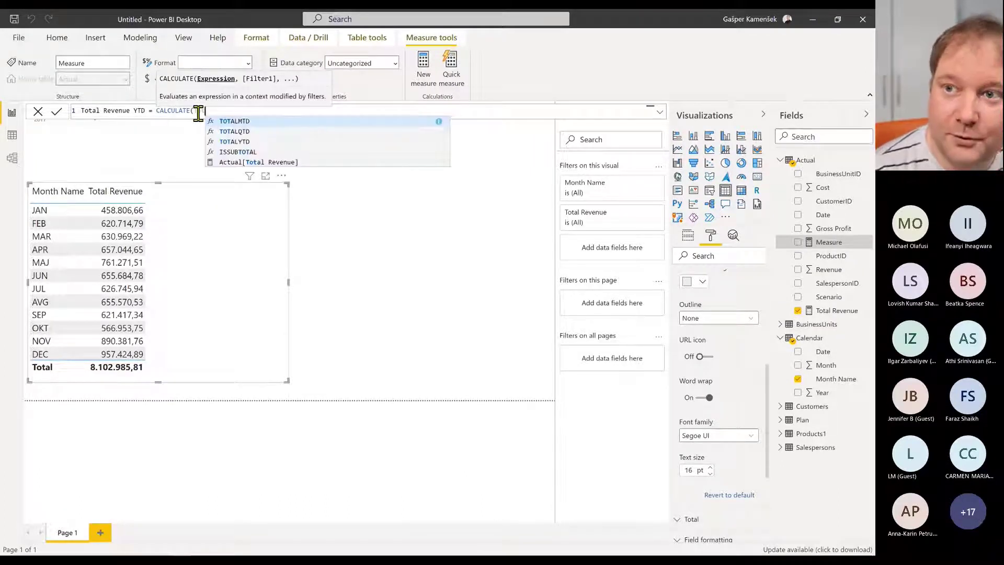
key("Down")
key("Down")
key("Down")
key("Down")
key("Tab")
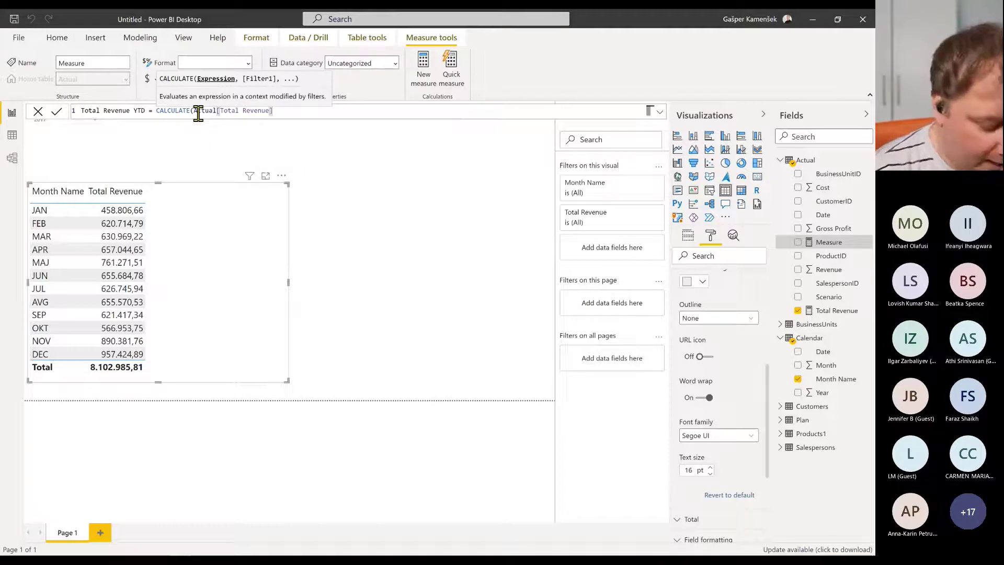
Complete the Total Revenue YTD formula with the filter DATESYTD('Calendar'[Date]) and commit the measure
type(",Datesy")
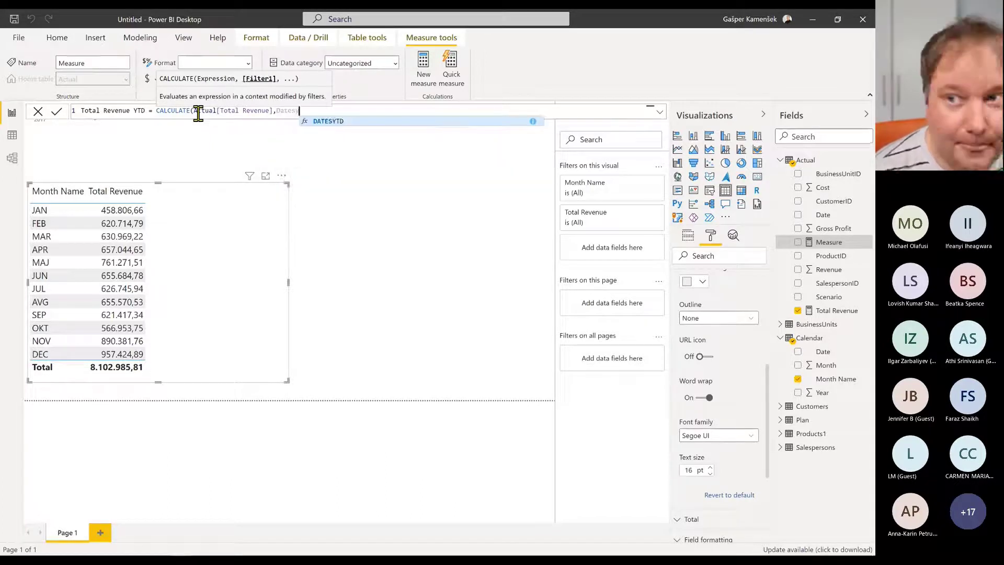
key("Tab")
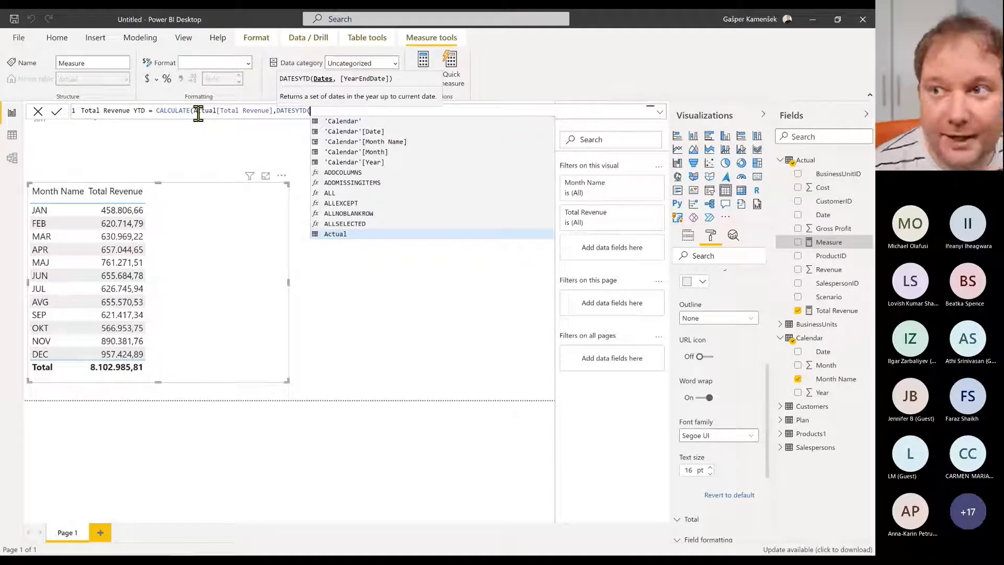
key("Up")
key("Up")
key("Up")
key("Up")
key("Up")
key("Up")
key("Up")
key("Up")
key("Up")
key("Up")
key("Up")
key("Up")
key("Up")
key("Up")
key("Up")
key("Up")
key("Up")
key("Up")
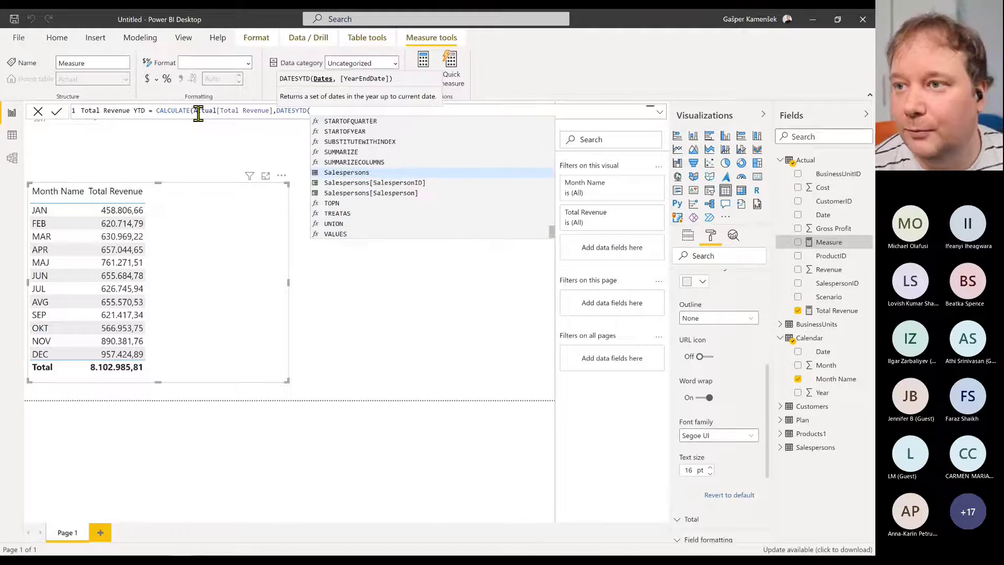
key("Down")
key("Down")
key("Down")
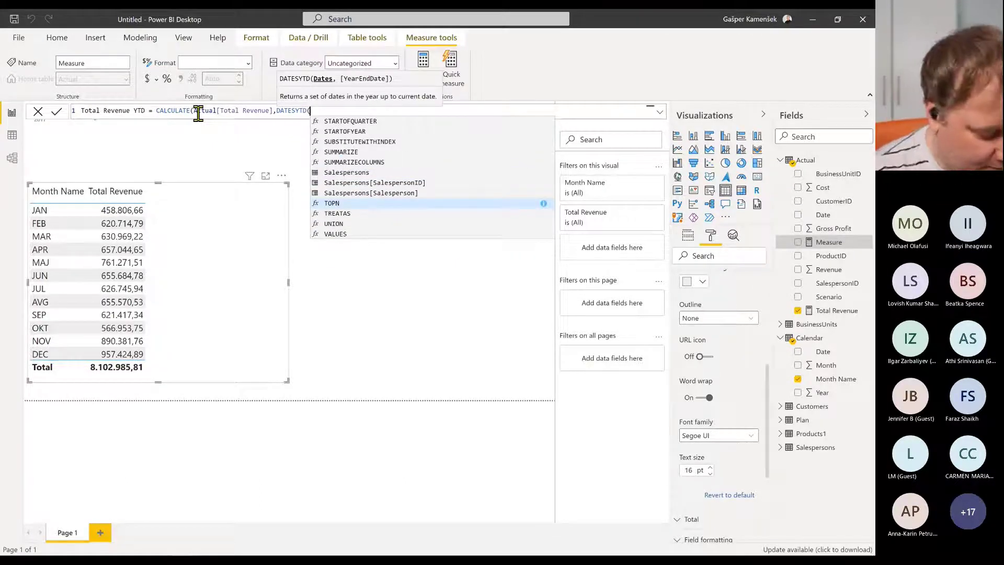
type("cale")
key("Down")
key("Down")
key("Tab")
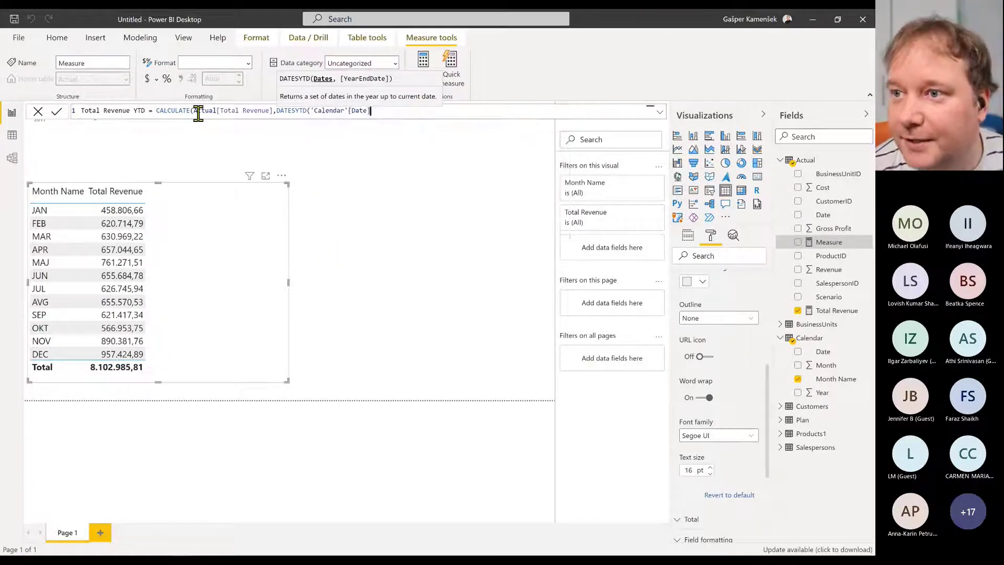
type(")")
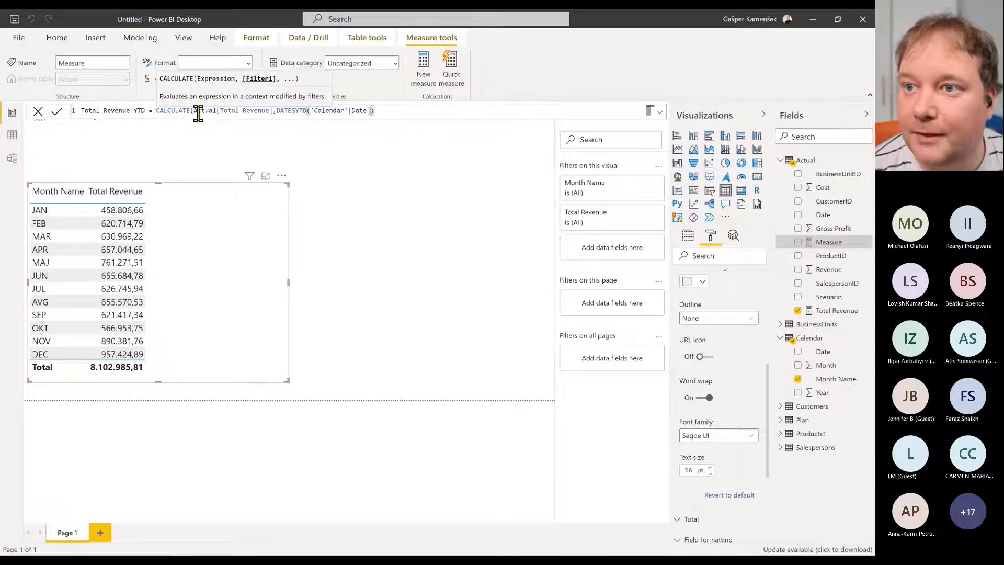
type(")")
key("Return")
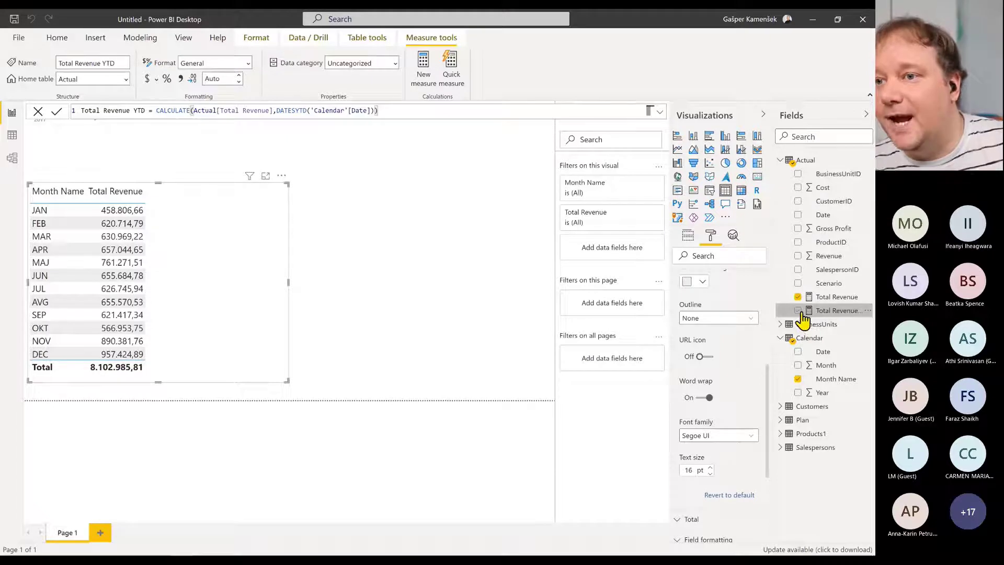
Add the Total Revenue YTD measure to the month table and start a new measure in the Actual table named Total Revenue PY
left_click(797, 310)
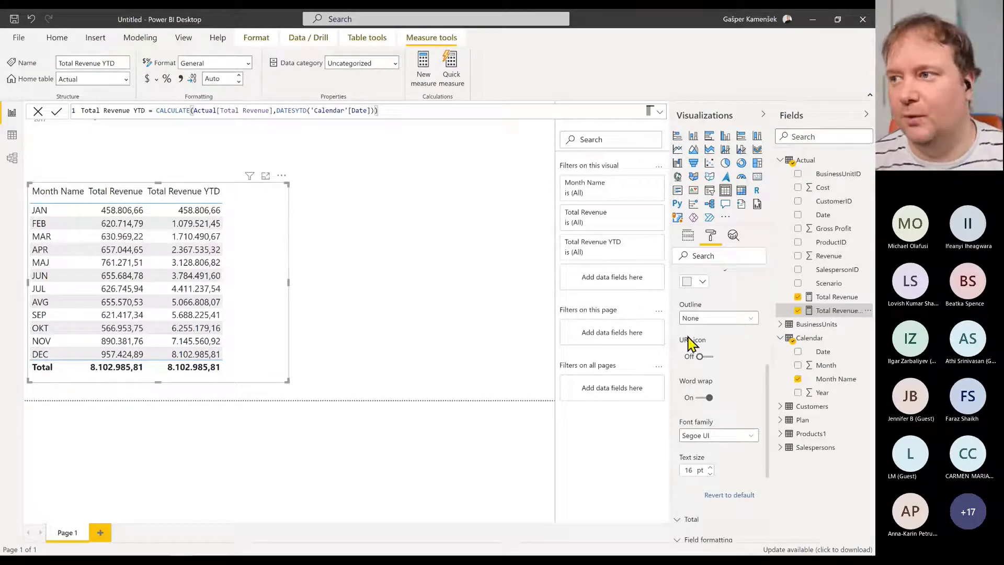
right_click(813, 168)
left_click(761, 172)
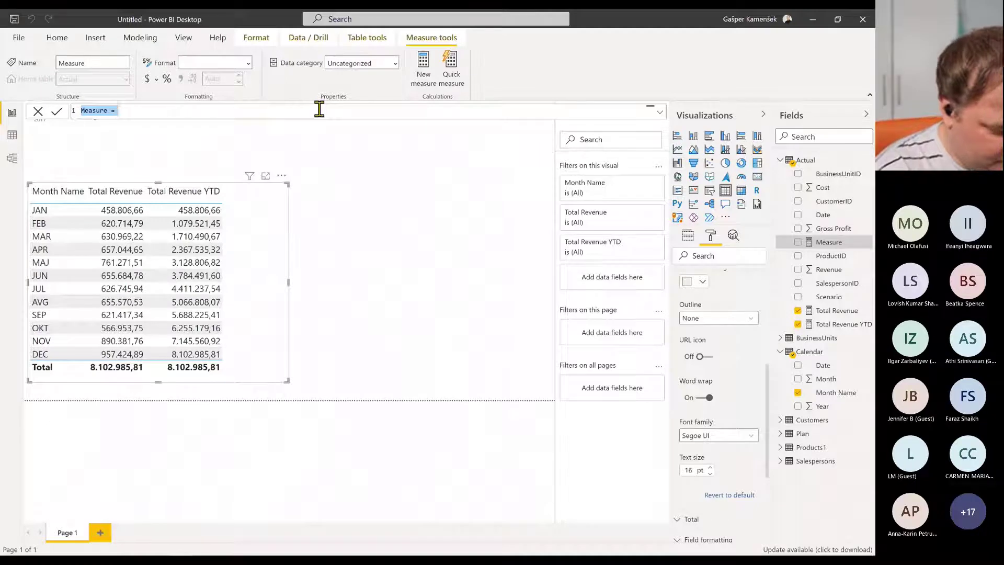
type("Total Reve")
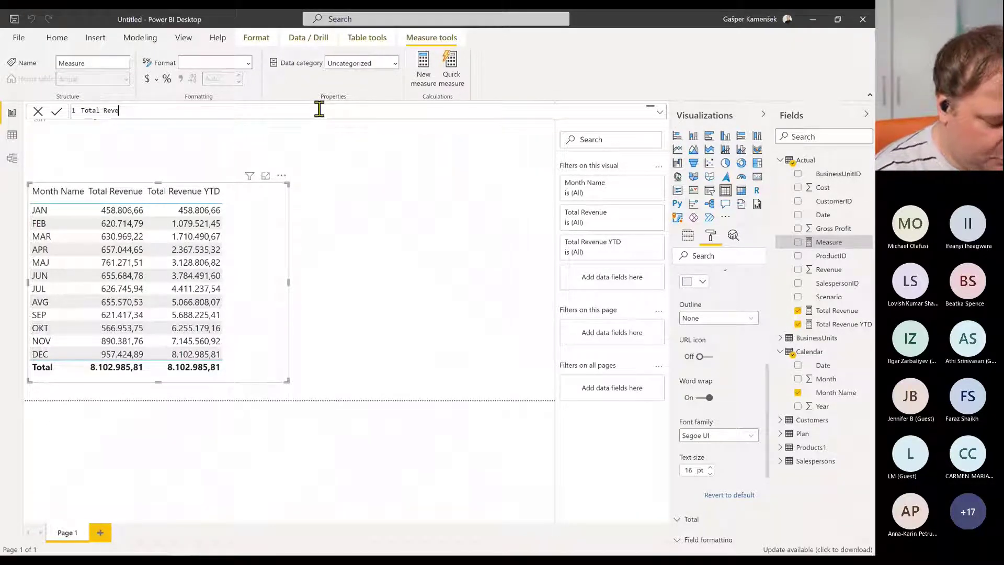
type("nue PY =")
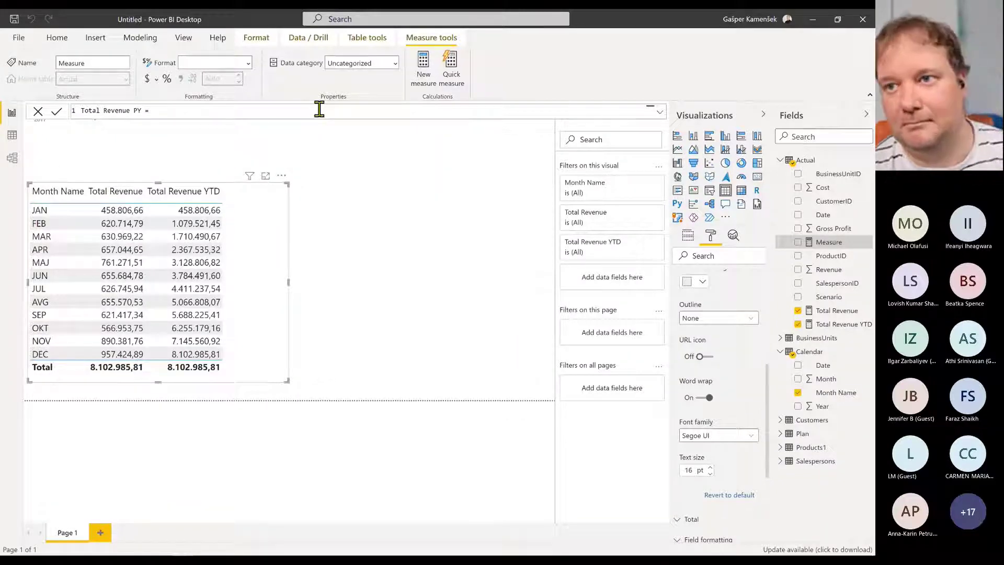
Begin the Total Revenue PY formula with CALCULATE evaluating Actual[Total Revenue]
type(" calc")
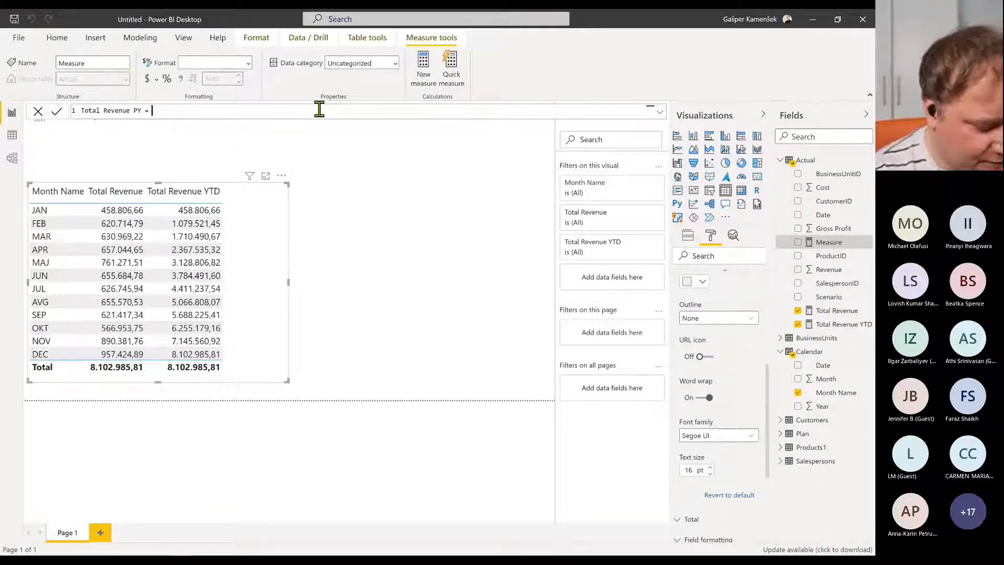
key("Tab")
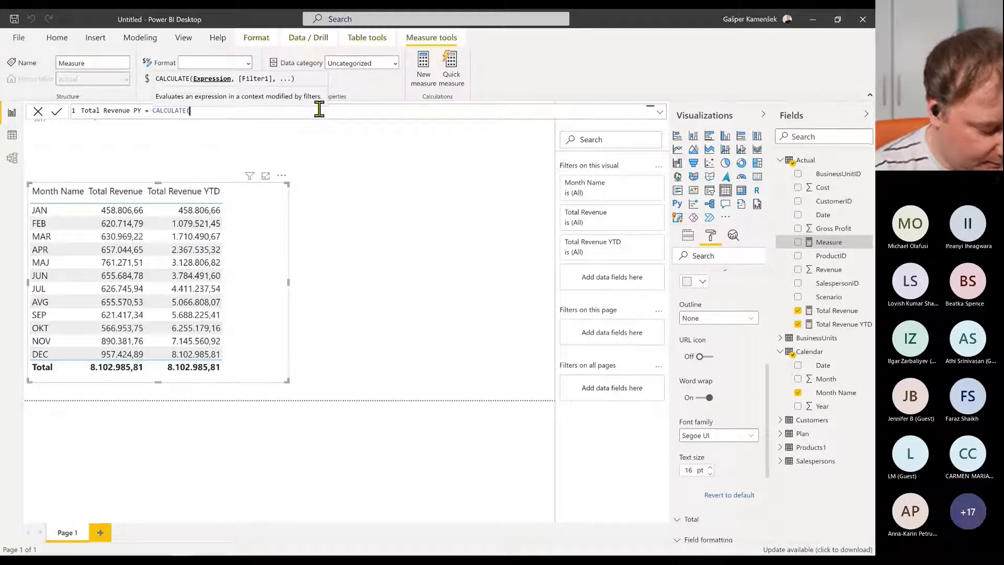
type("Total")
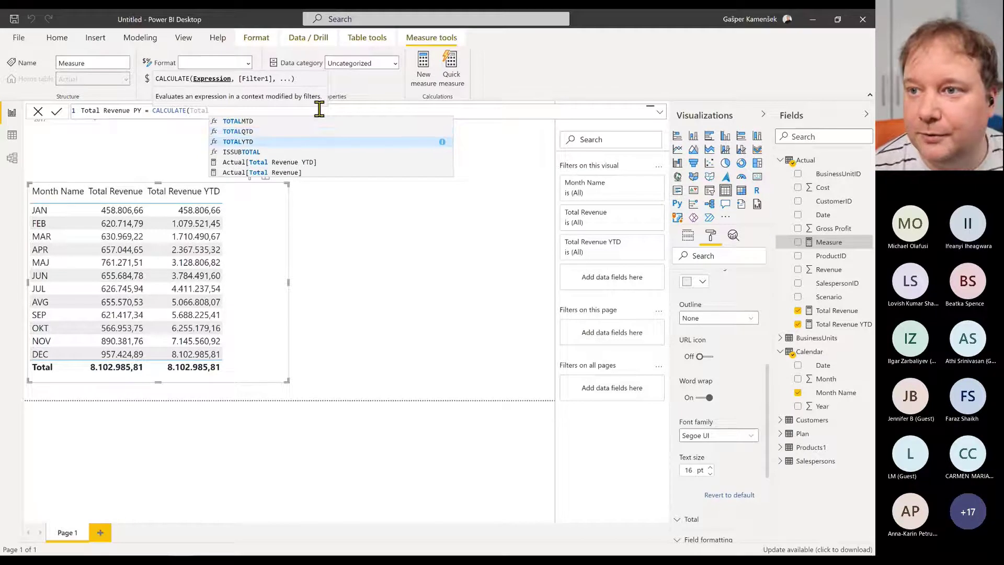
key("Tab")
type(",")
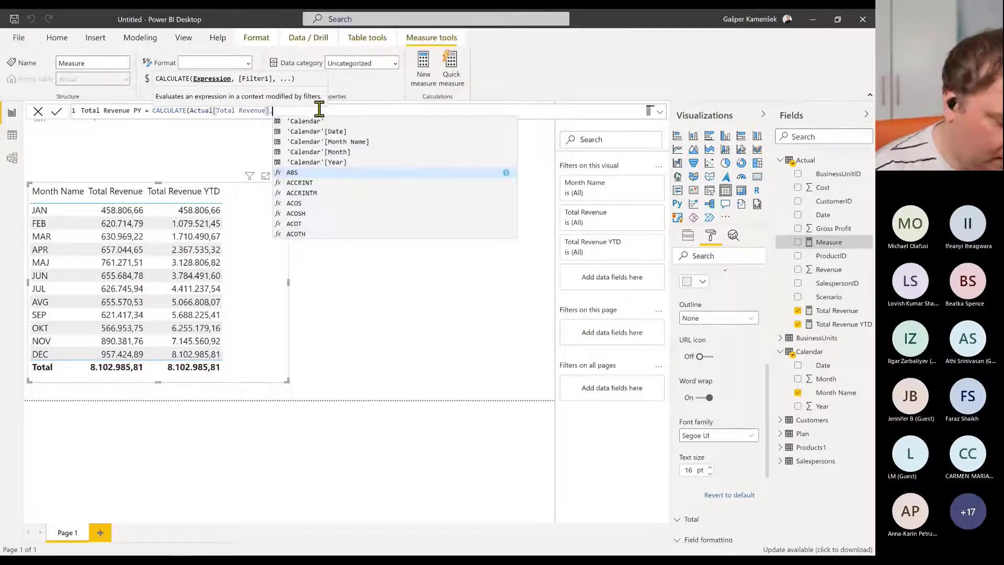
Complete the Total Revenue PY formula with the filter DATEADD('Calendar'[Date],-1,YEAR) and commit the measure
type("Date")
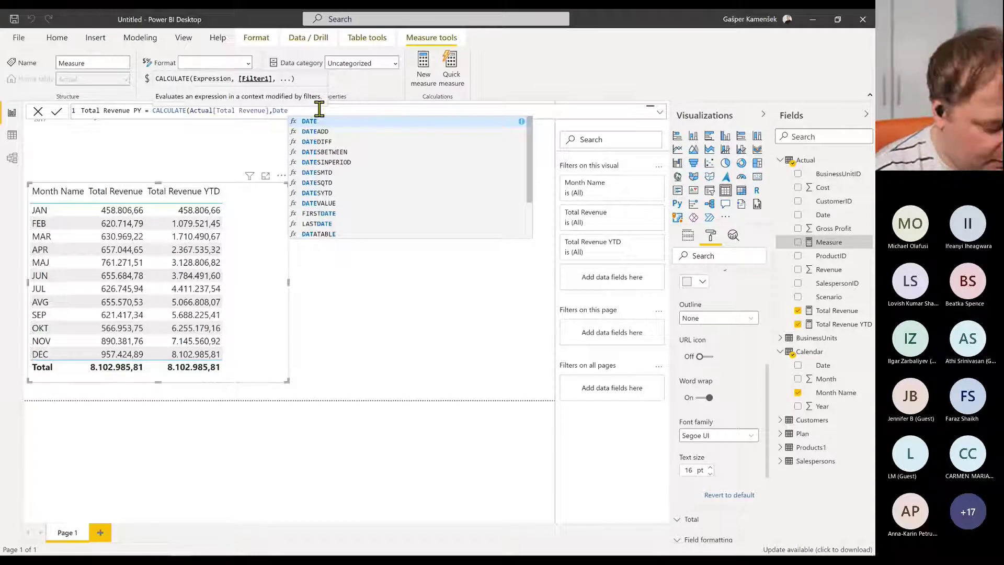
key("Down")
key("Tab")
type("cal")
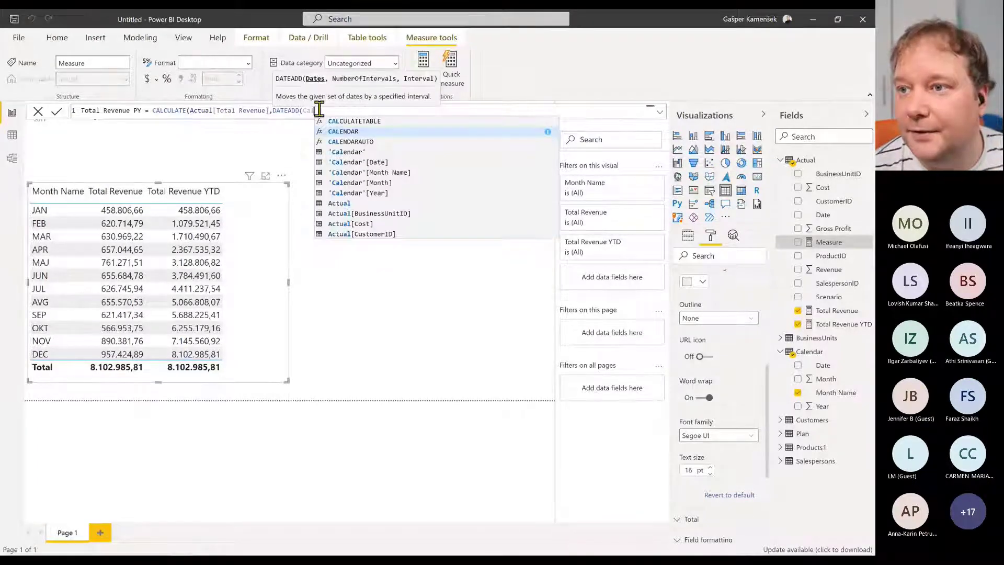
key("Down")
key("Down")
key("Down")
key("Tab")
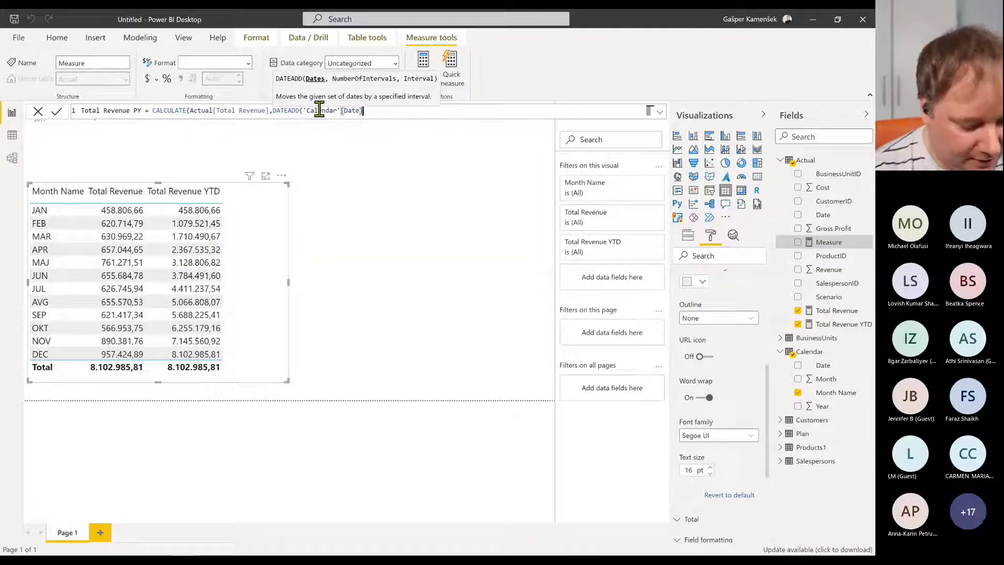
type(",-1;")
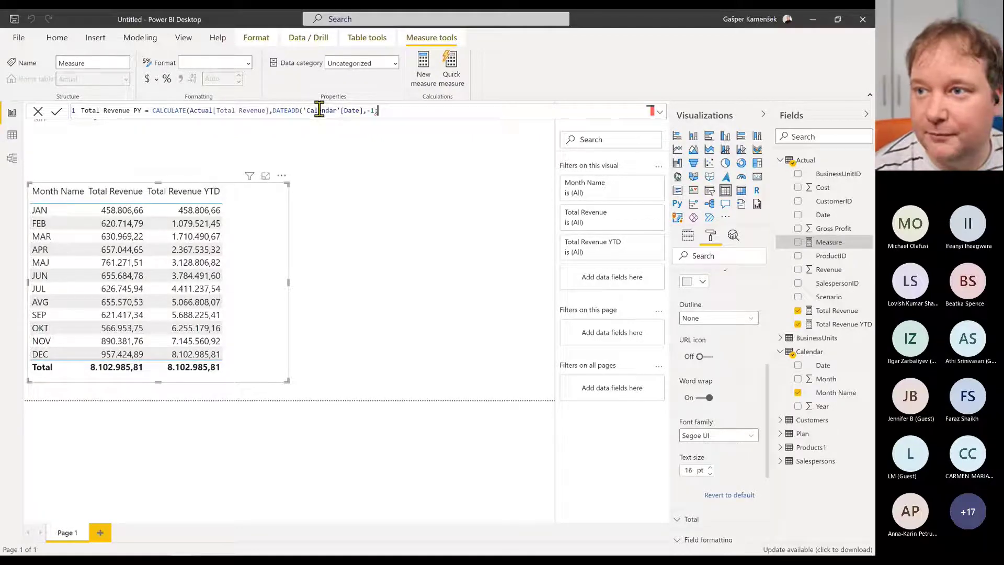
key("BackSpace")
type(",YEAR")
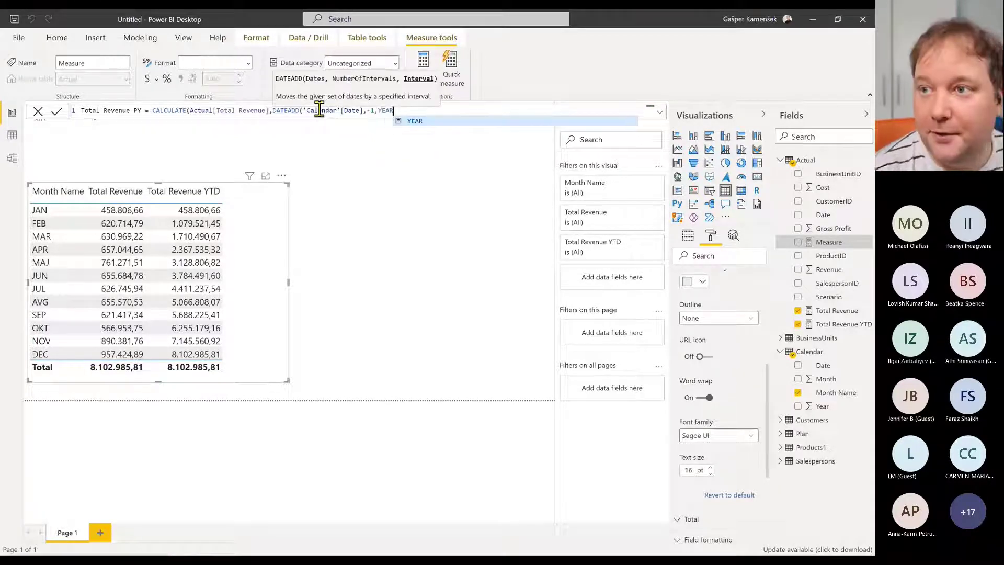
type("))")
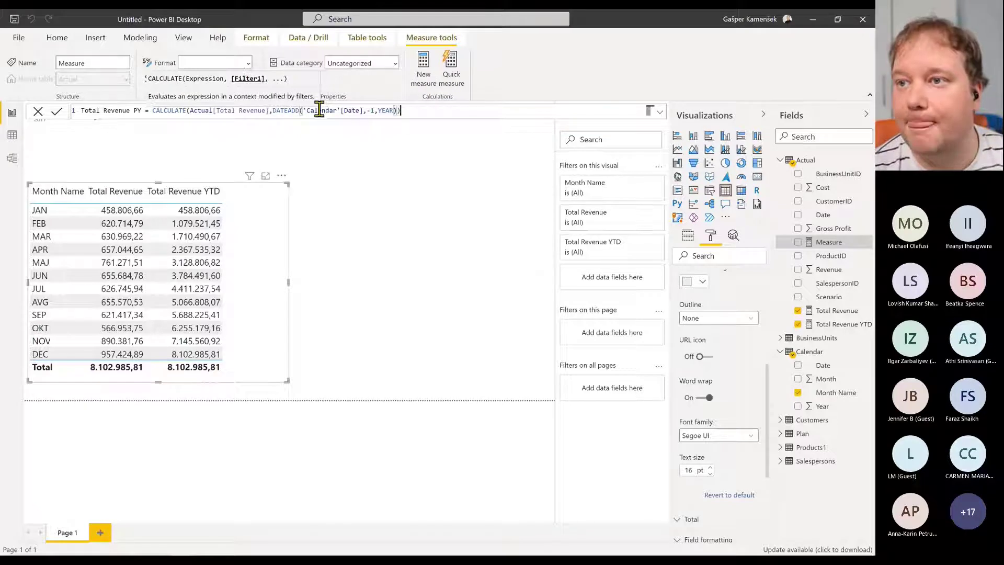
key("Return")
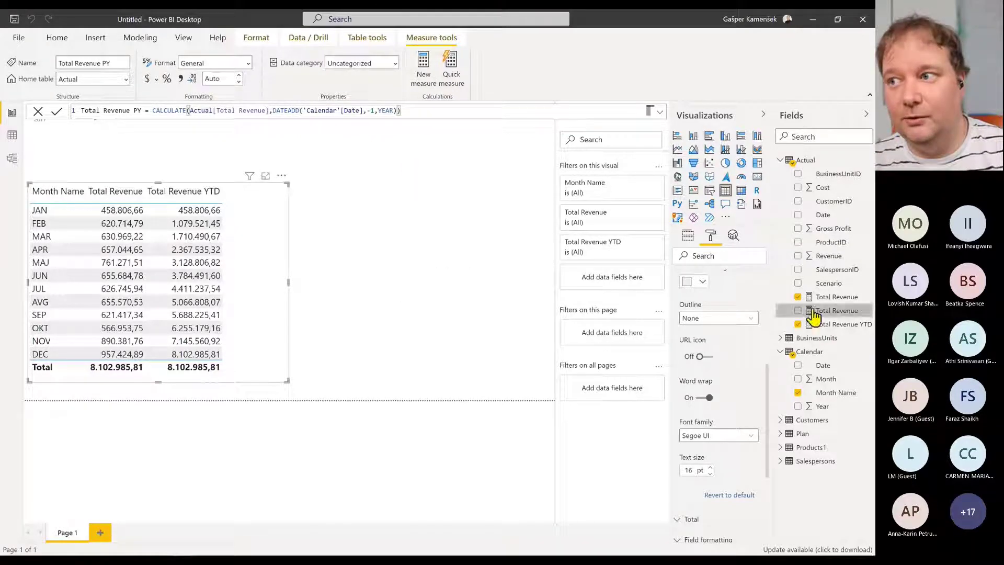
Add Total Revenue PY to the month table ahead of Total Revenue YTD and widen the table to fit all columns
left_click(798, 310)
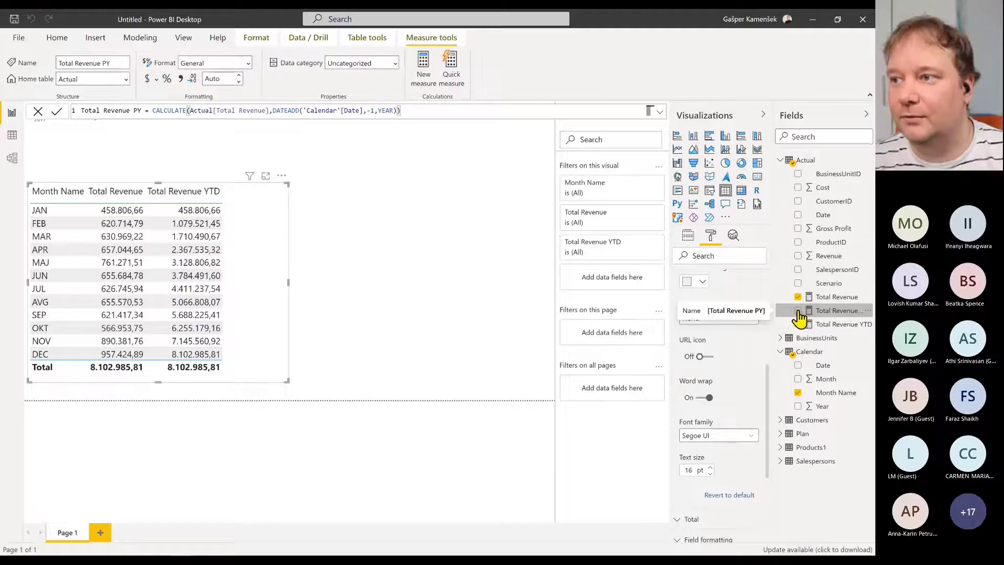
left_click(689, 236)
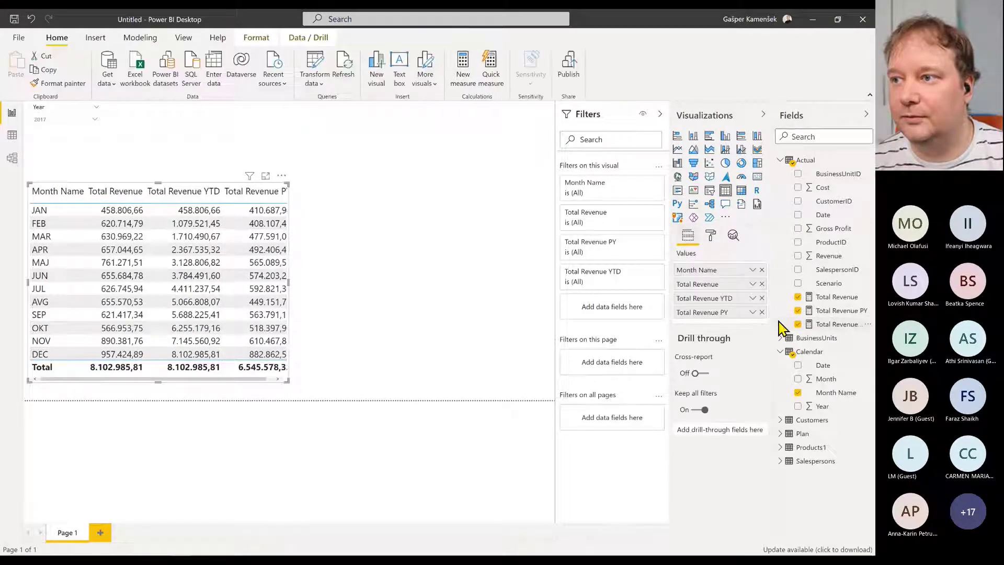
left_click_drag(722, 314, 716, 298)
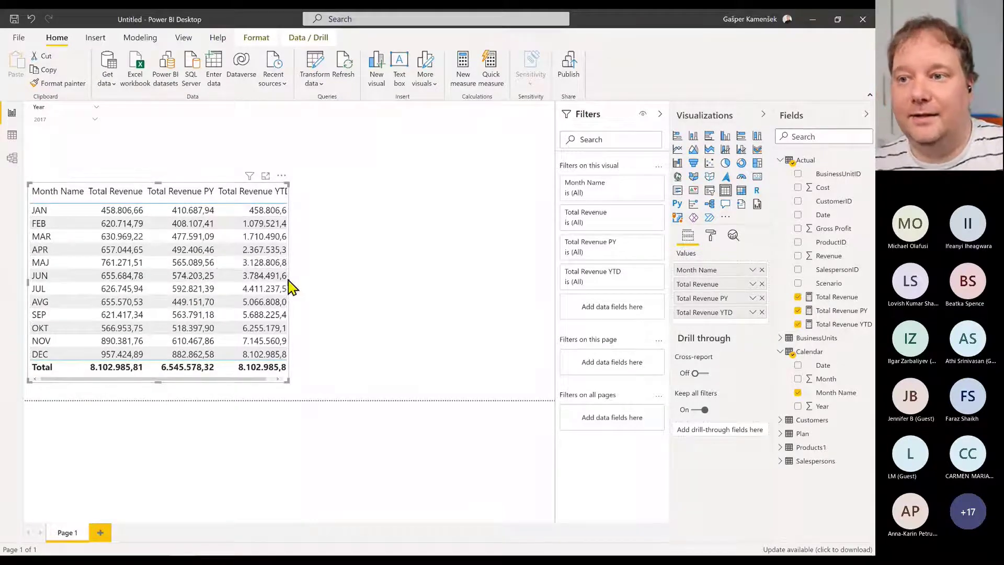
left_click_drag(288, 281, 412, 290)
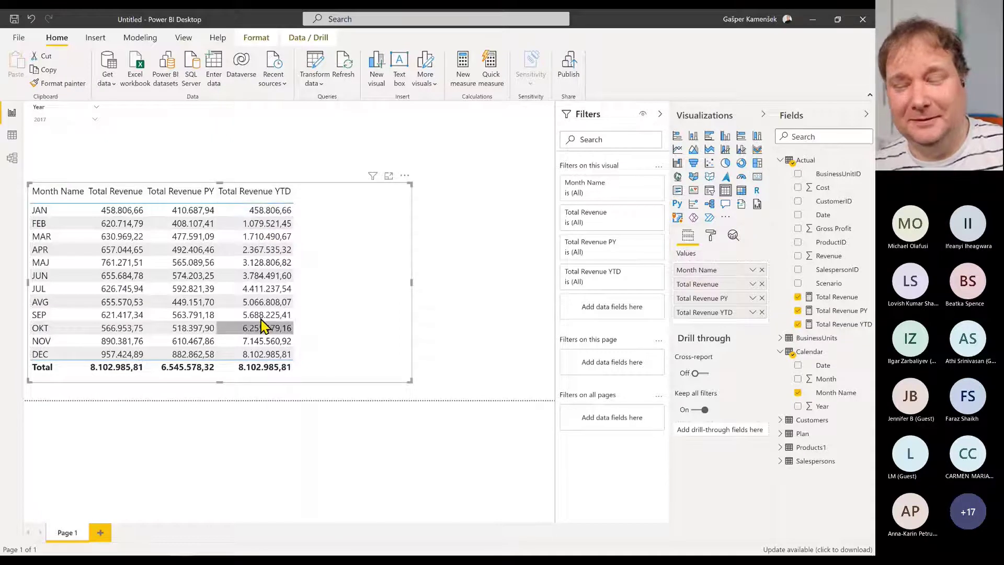
Start a new measure in the Actual table and name it Total Revenue YTD PY
right_click(816, 163)
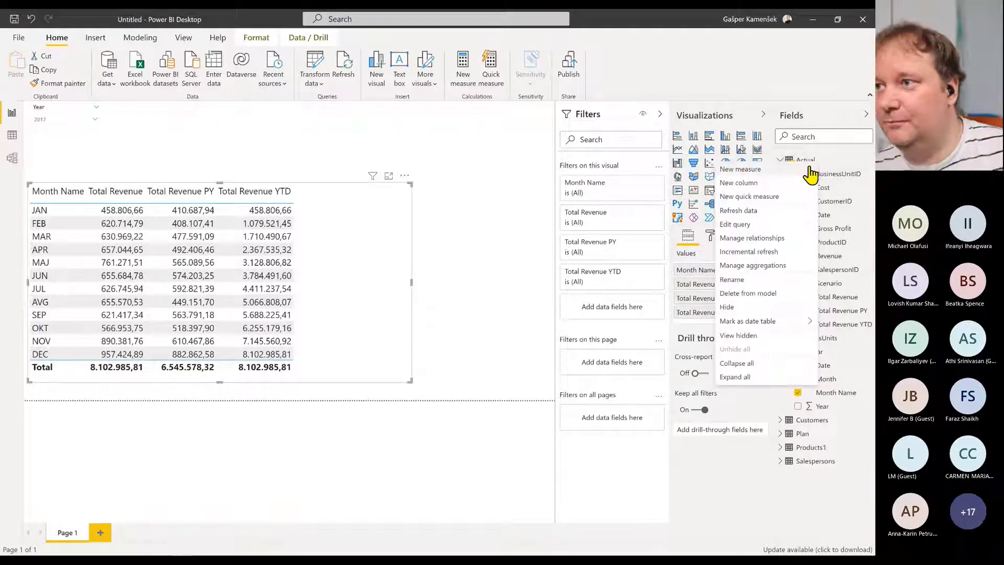
left_click(789, 171)
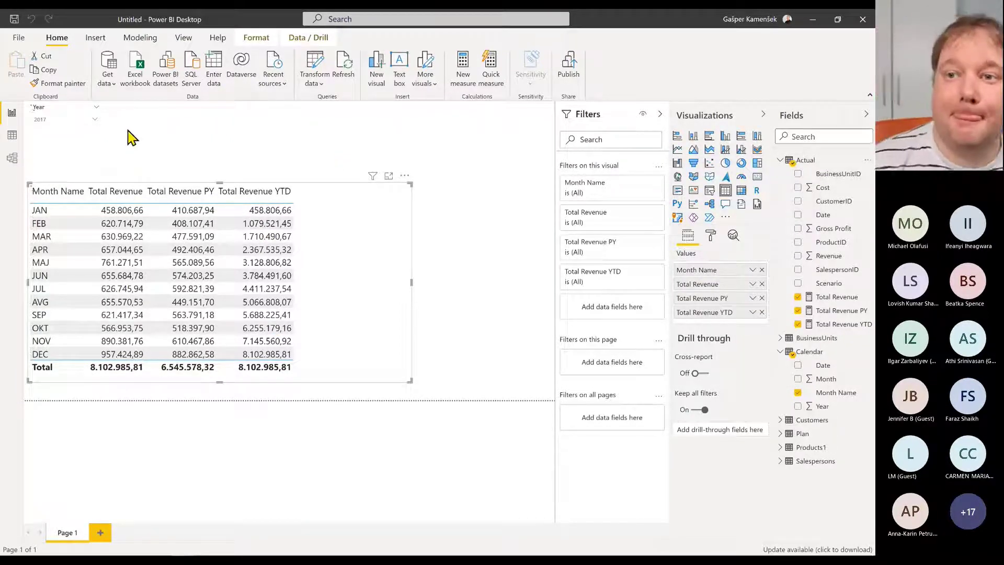
type("T")
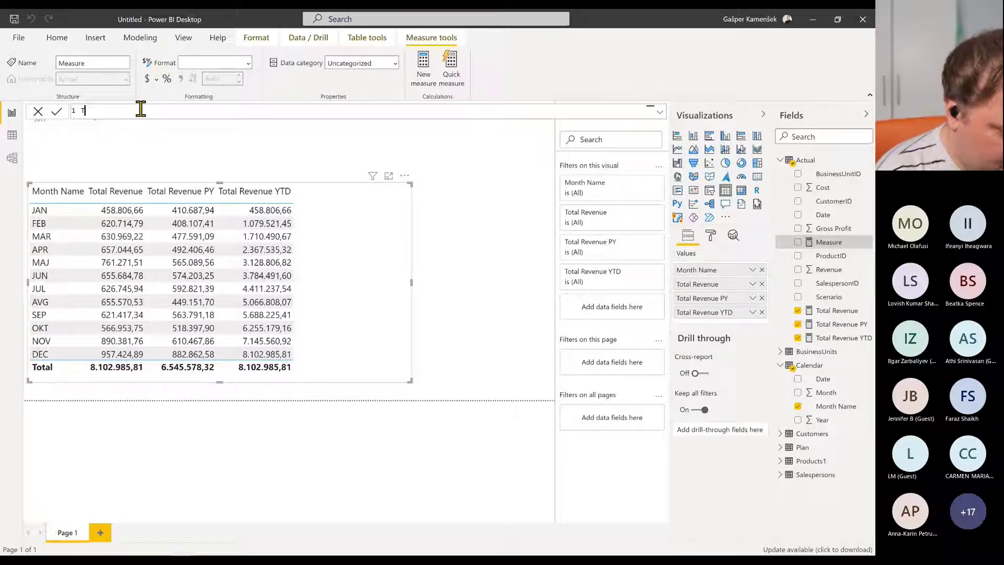
type("otal Revenue Y")
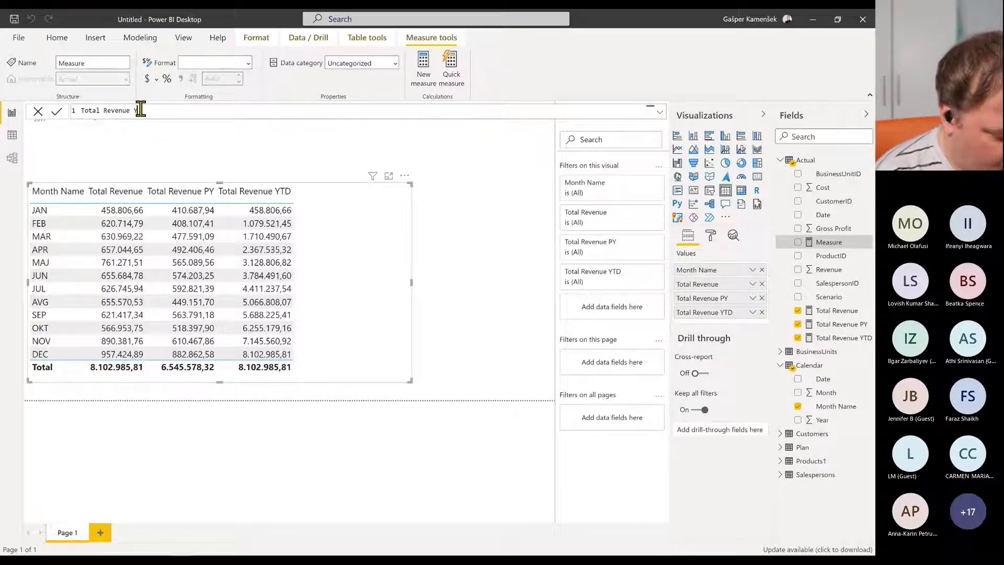
type("TD")
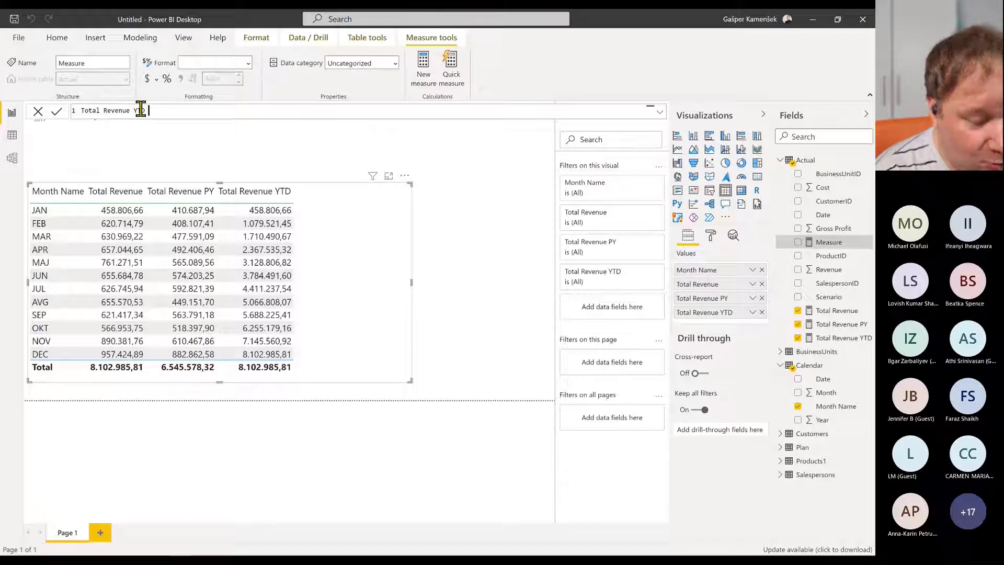
type(" PY = ")
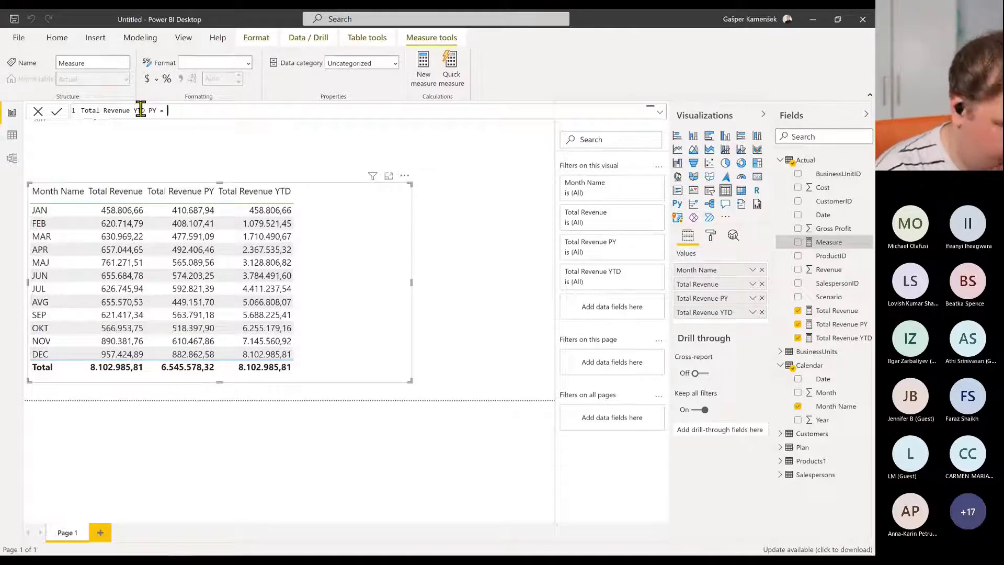
Begin the Total Revenue YTD PY formula with CALCULATE evaluating Actual[Total Revenue YTD]
type("C")
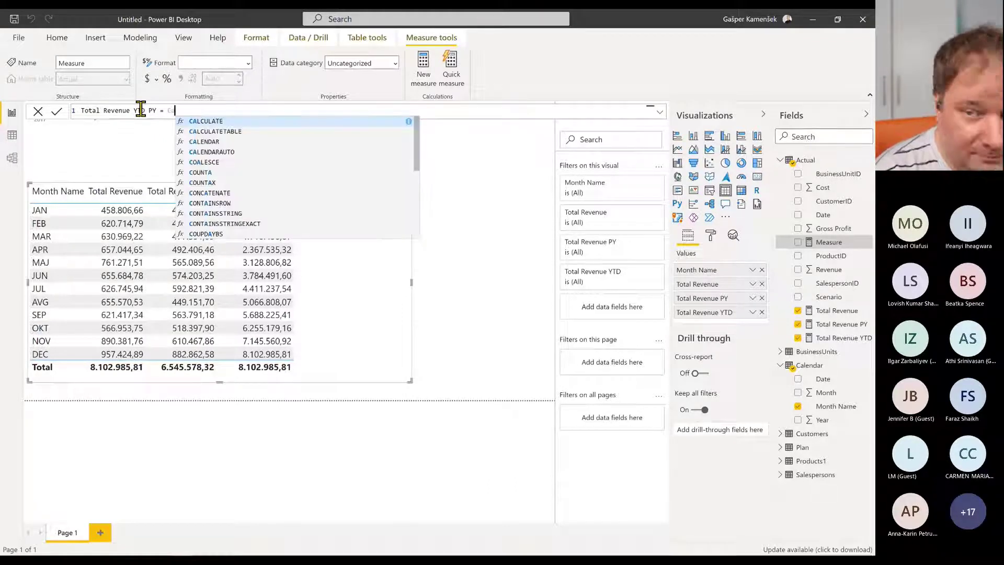
type("ALCULATE(Total")
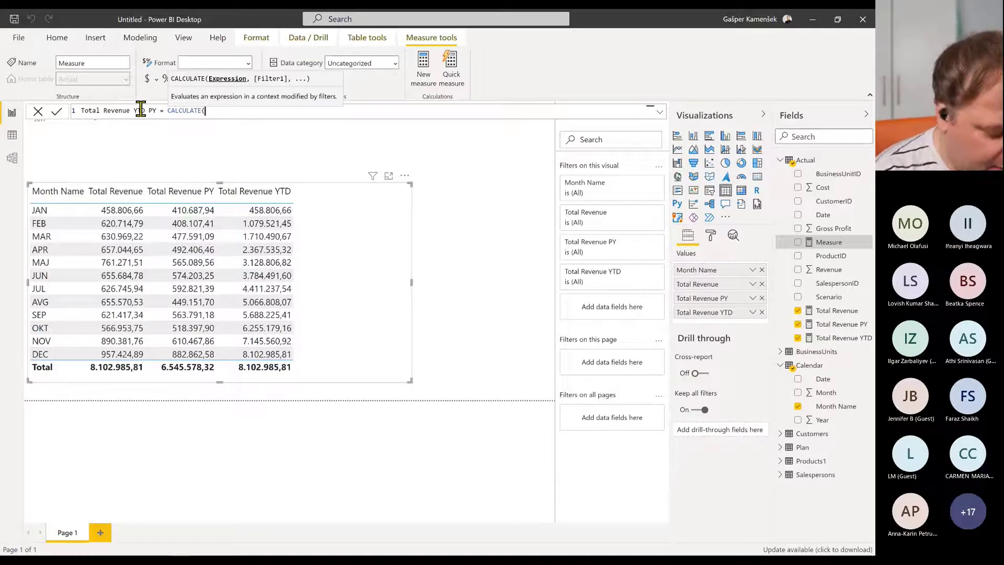
key("Down")
key("Down")
key("Down")
key("Down")
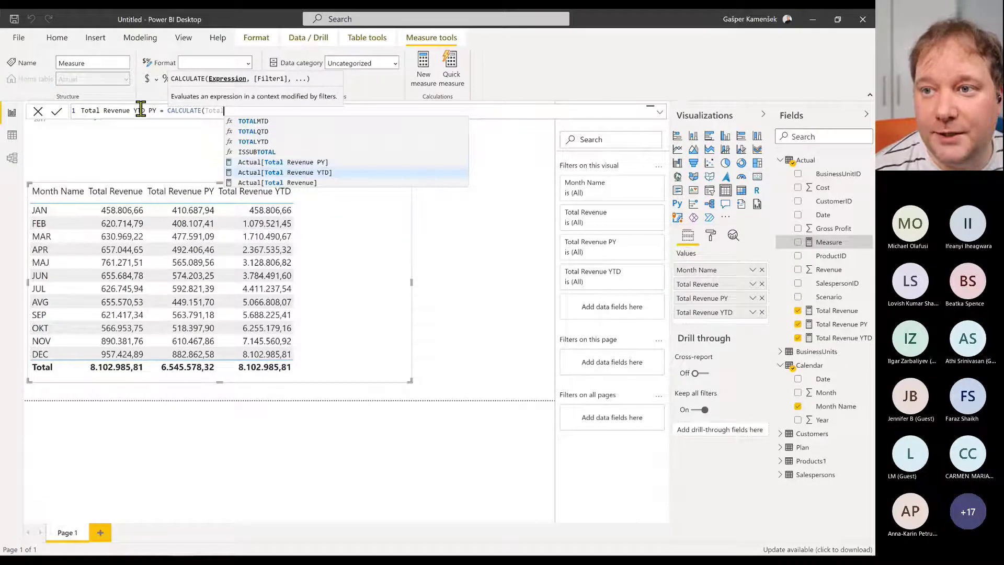
key("Tab")
Complete the Total Revenue YTD PY formula with the filter DATEADD('Calendar'[Date],-1,YEAR) and commit the measure
type(",Date")
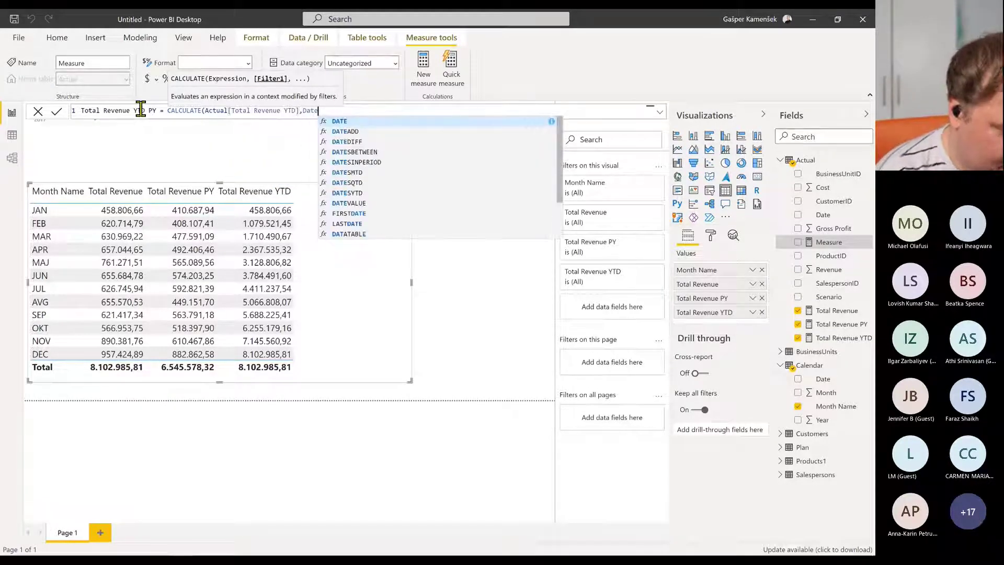
key("Tab")
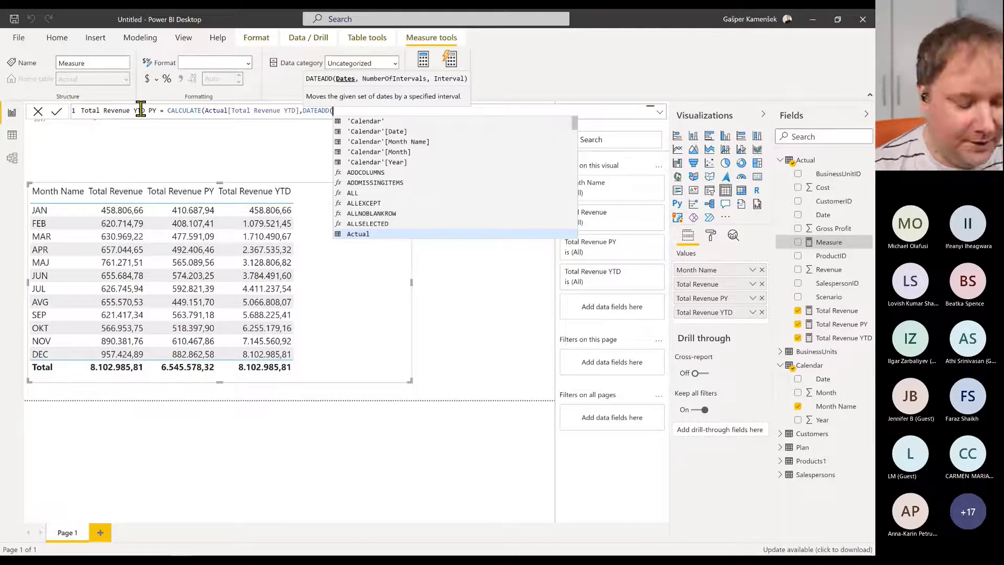
type("Cal")
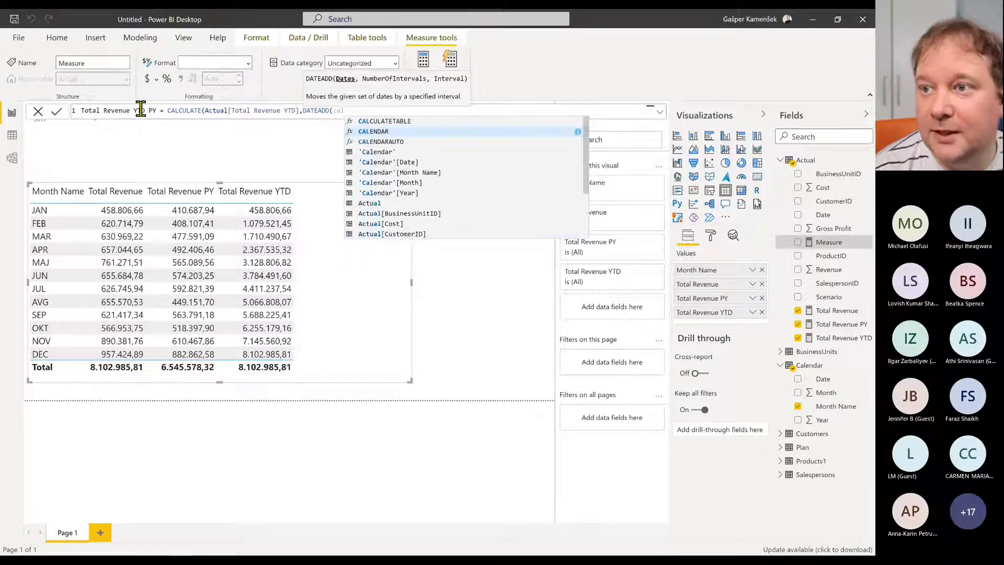
key("Down")
key("Down")
key("Down")
key("Tab")
type(",-1,Yea")
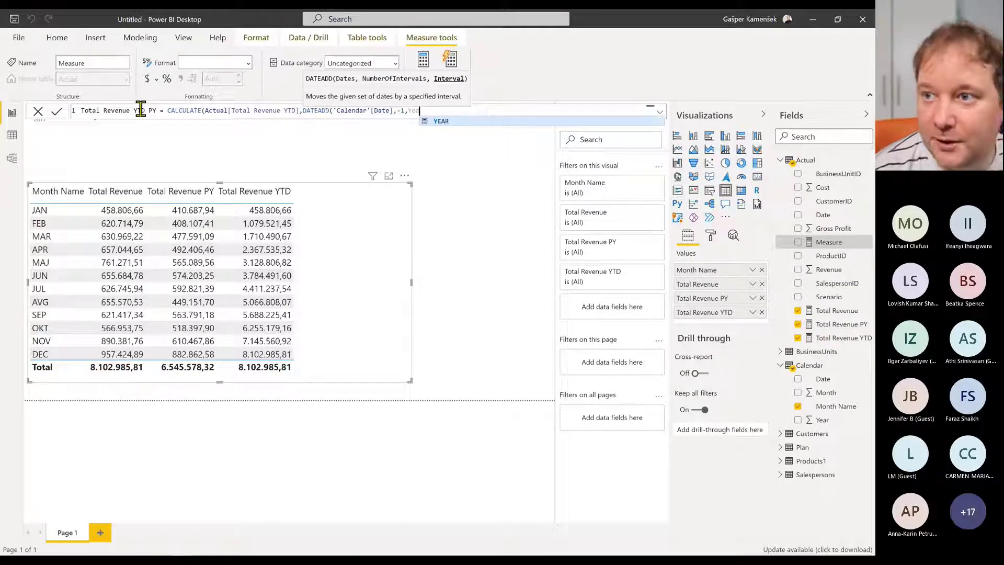
key("Tab")
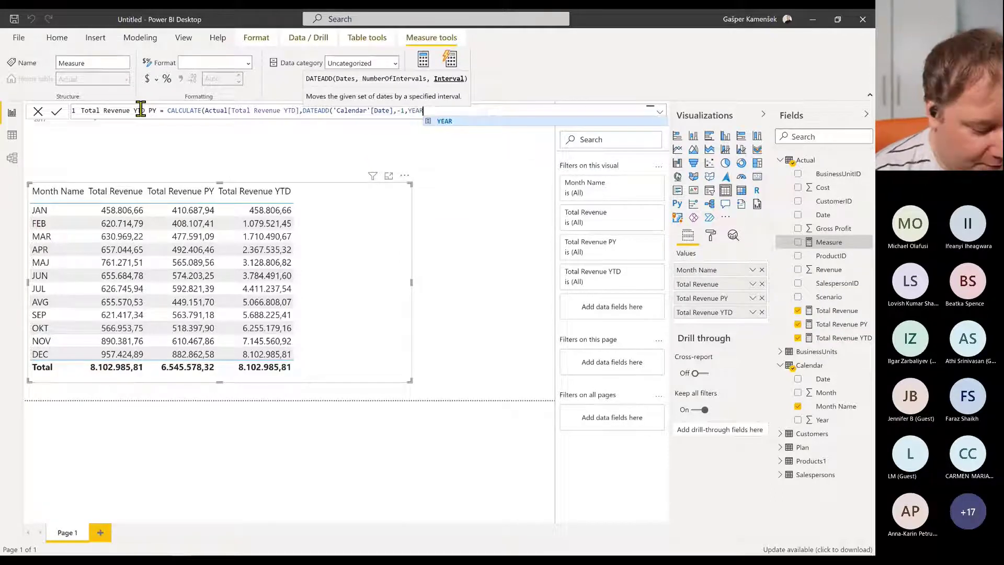
type("))")
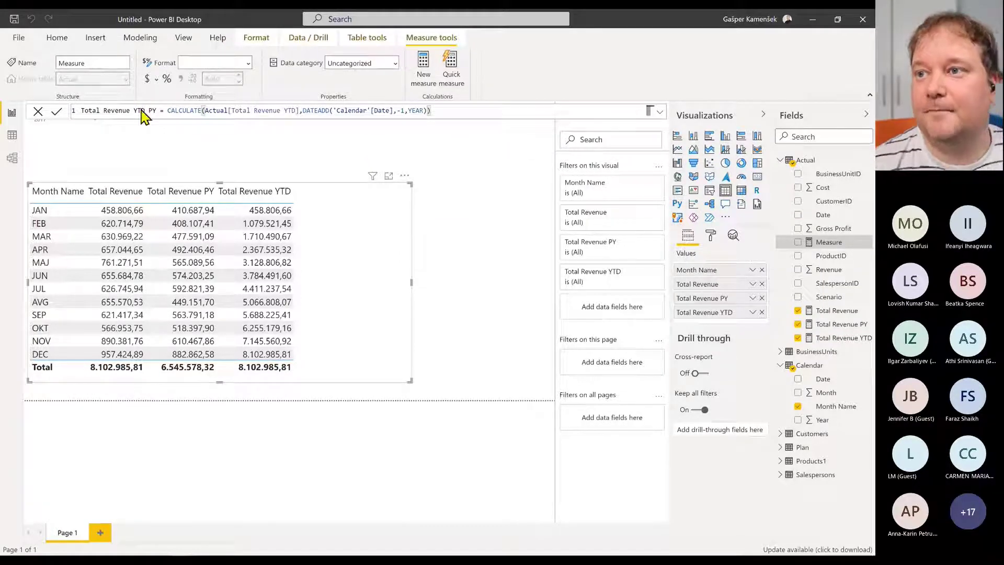
key("Return")
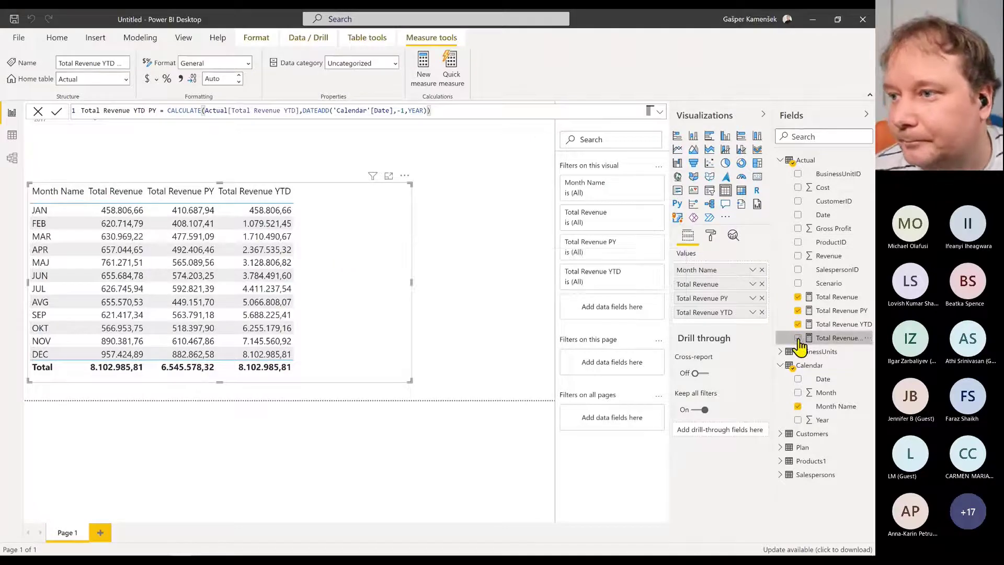
Add Total Revenue YTD PY to the month table and widen the table to leave room for more columns
left_click(797, 338)
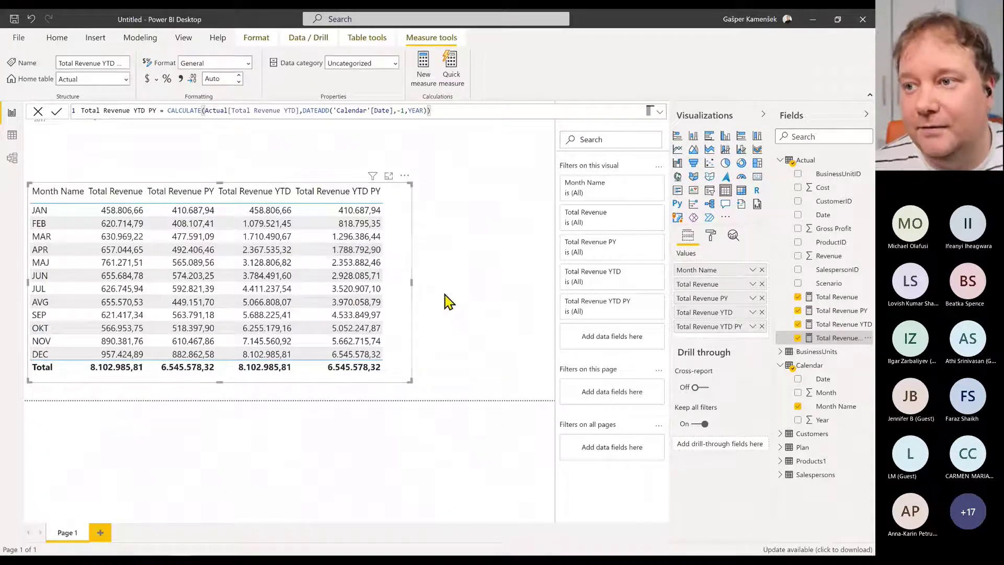
left_click_drag(412, 281, 498, 281)
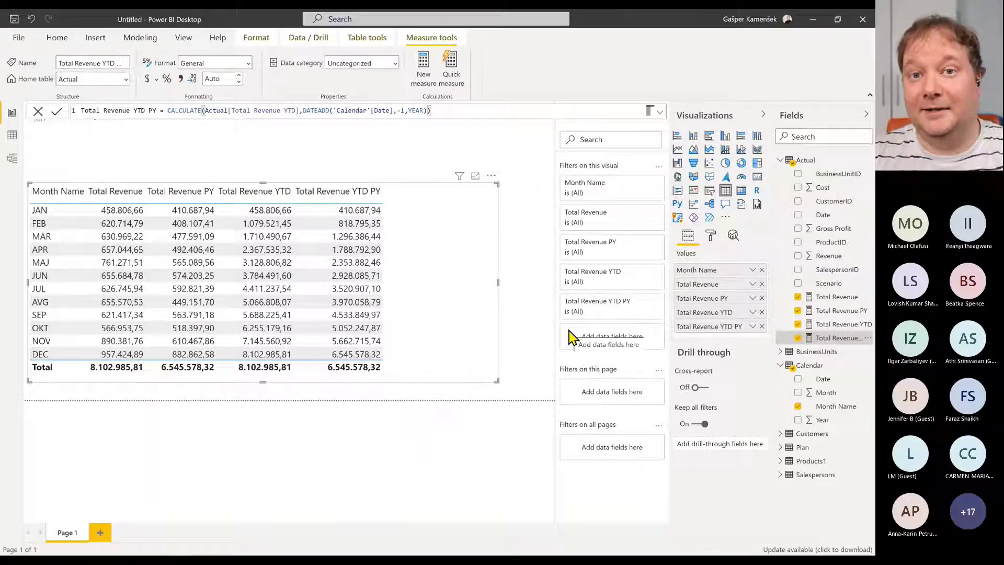
Start a new measure in the Plan table and name it Revenue Plan
left_click(781, 447)
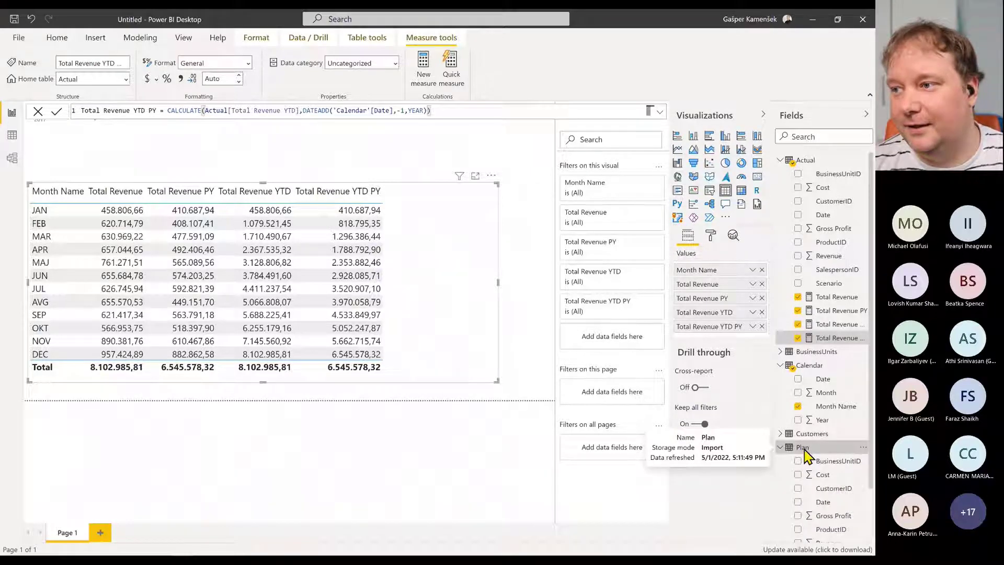
right_click(805, 451)
left_click(753, 237)
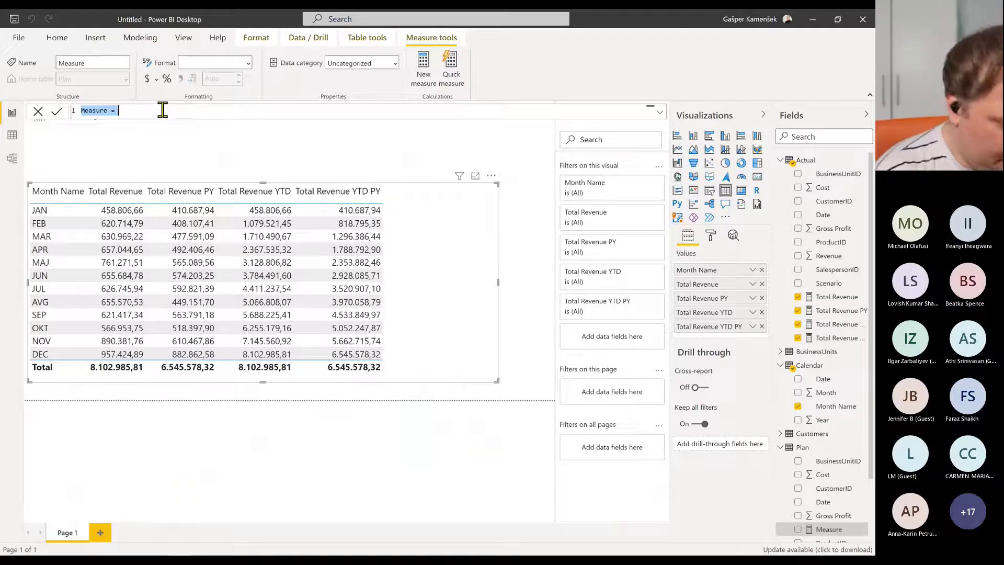
type("Revenue Pla")
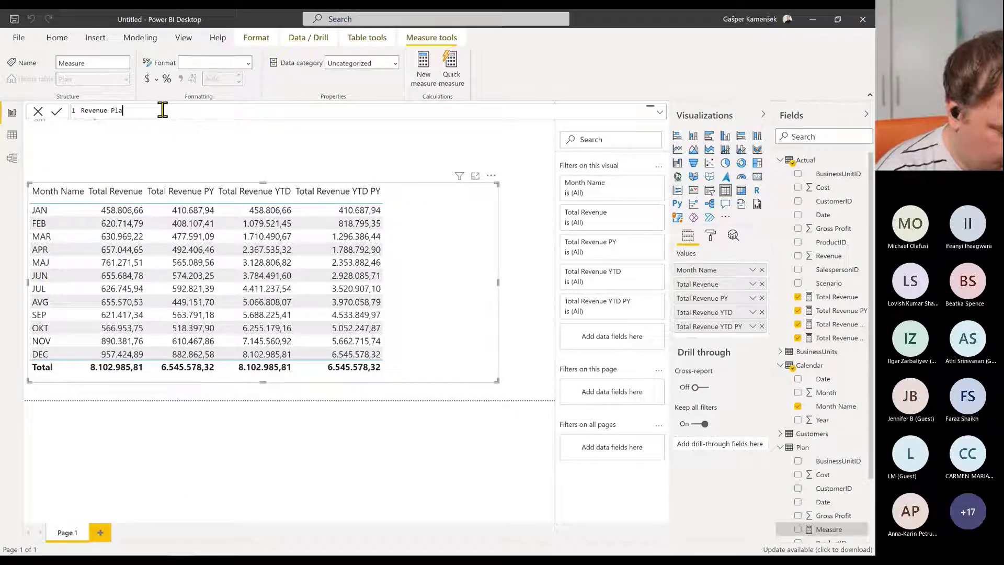
type("n =")
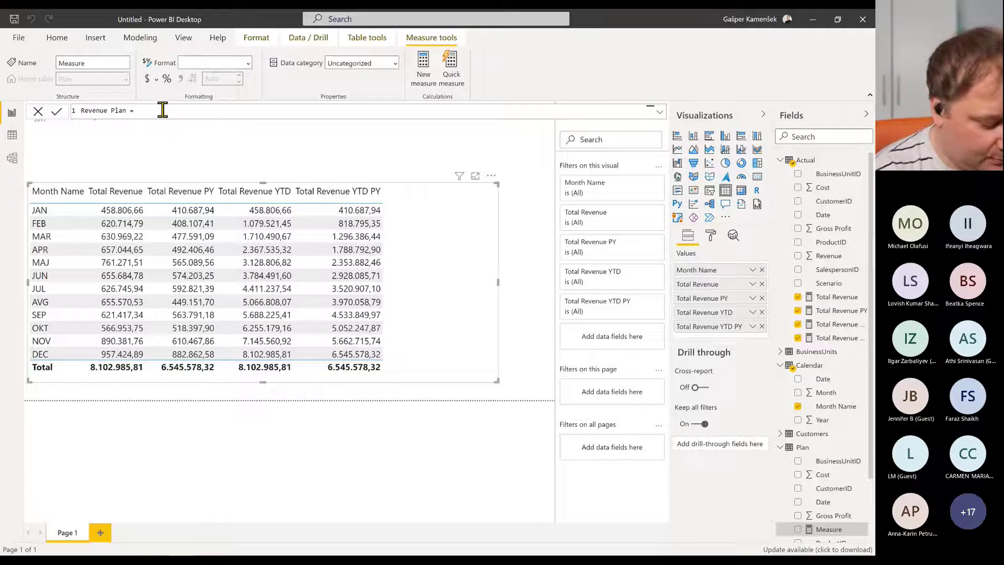
Define Revenue Plan as SUM(Plan[Revenue]) and commit the measure
type(" SUM(")
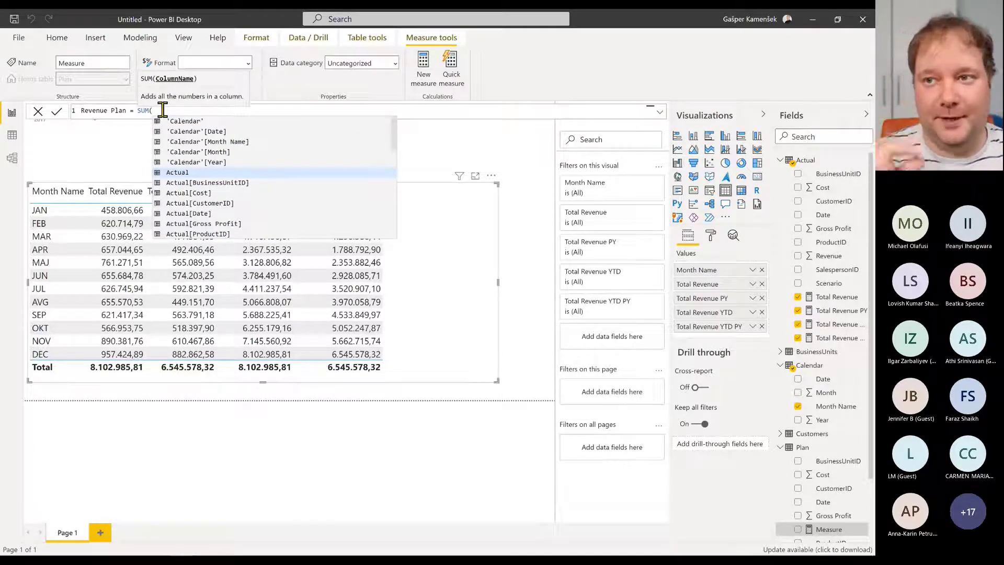
type("pl")
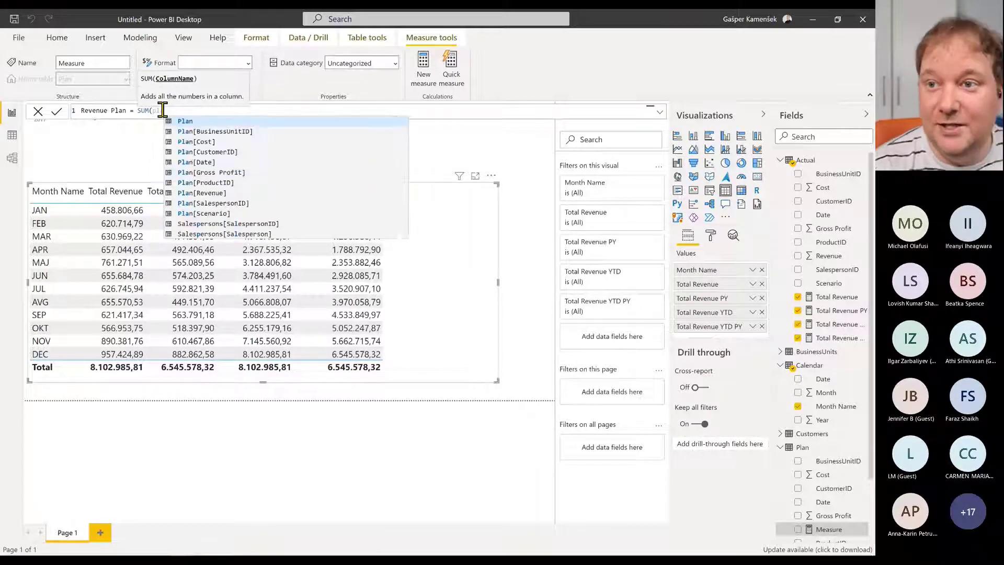
key("Down")
key("Down")
key("Down")
key("Down")
key("Down")
key("Down")
key("Down")
key("Tab")
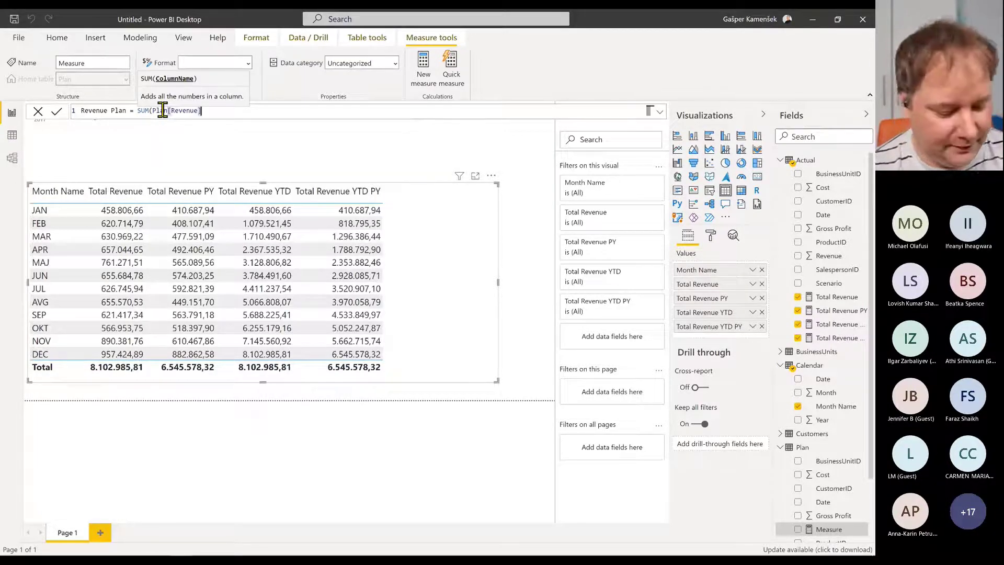
type(")")
key("Return")
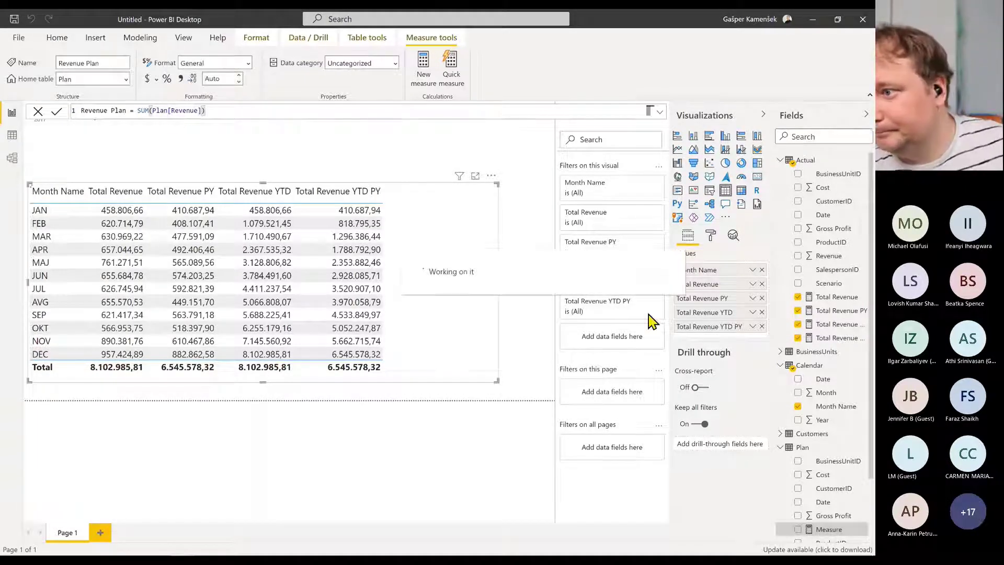
Add Revenue Plan to the month table and widen the table a little further
scroll(829, 500, "down", 1)
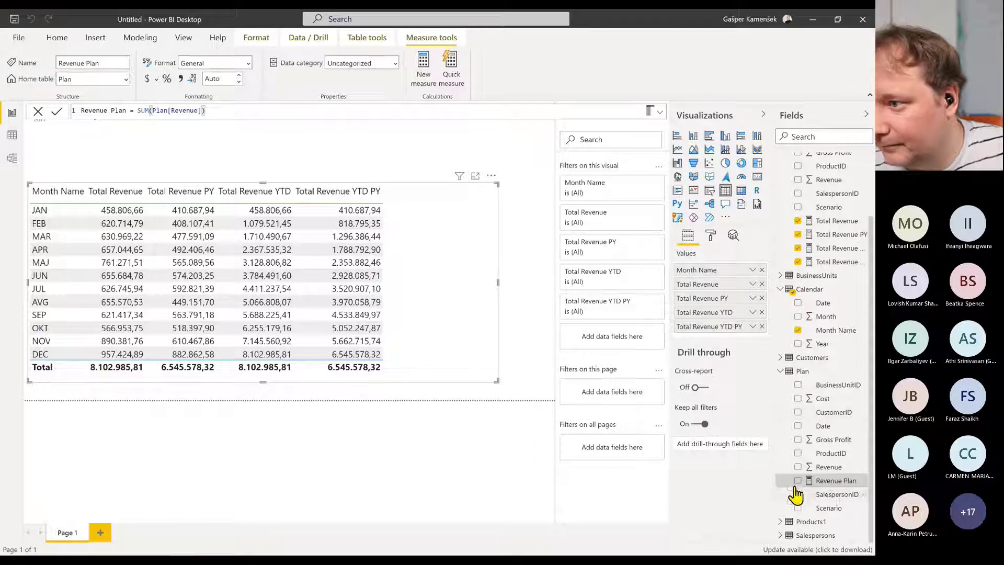
left_click(797, 480)
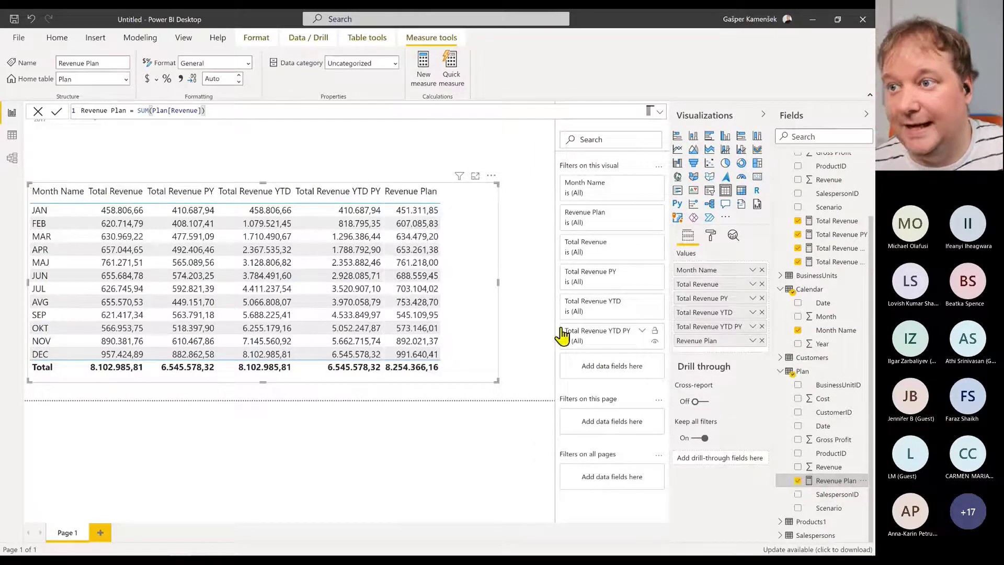
left_click_drag(498, 281, 529, 281)
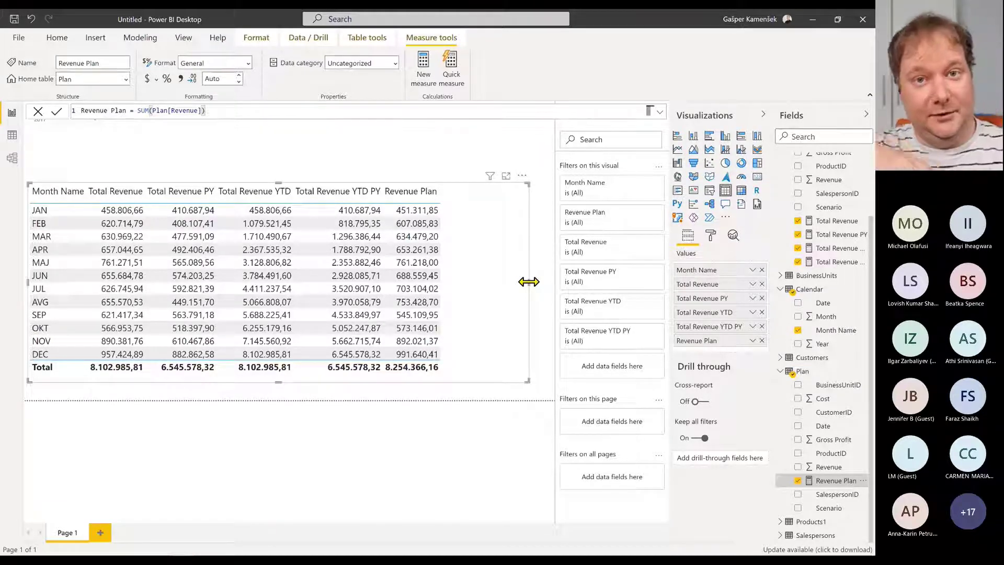
Start another new measure in the Plan table and name it Revenue Plan YTD
right_click(822, 374)
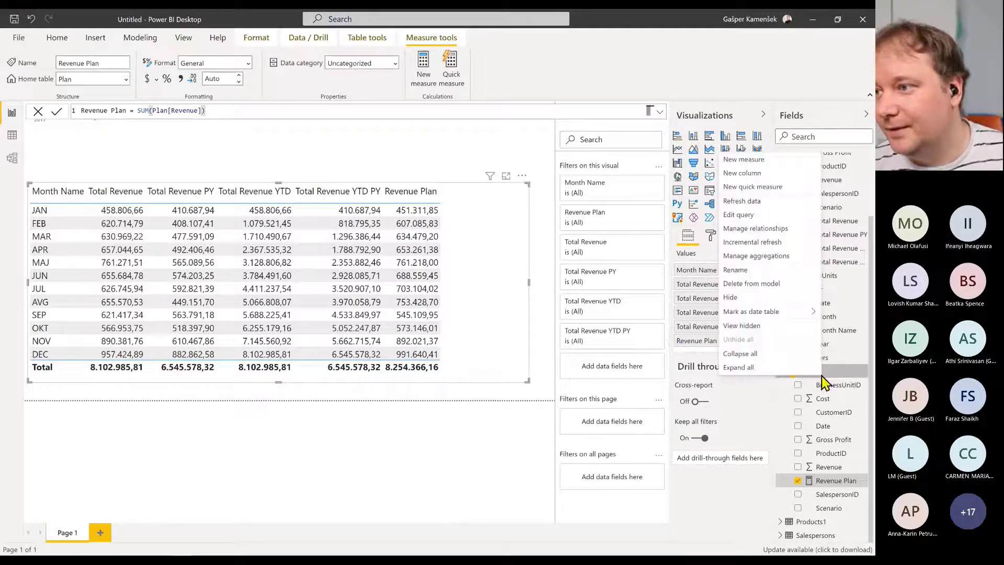
left_click(761, 162)
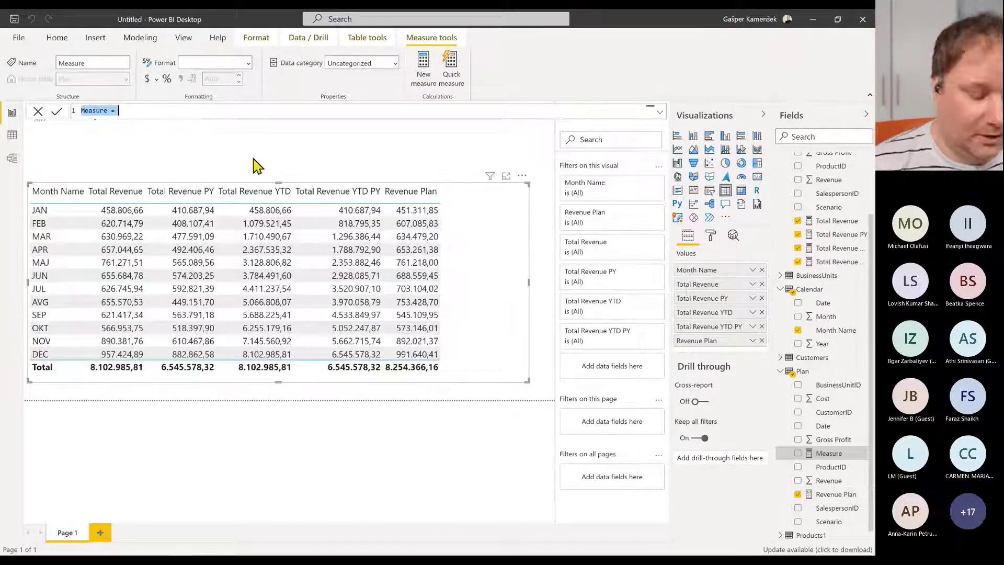
type("Revenue")
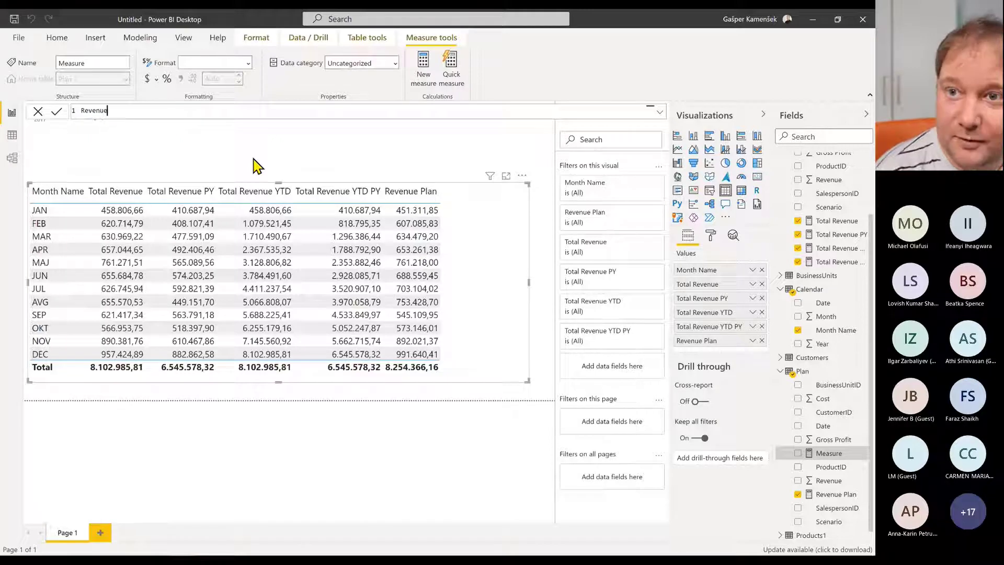
type(" Pla")
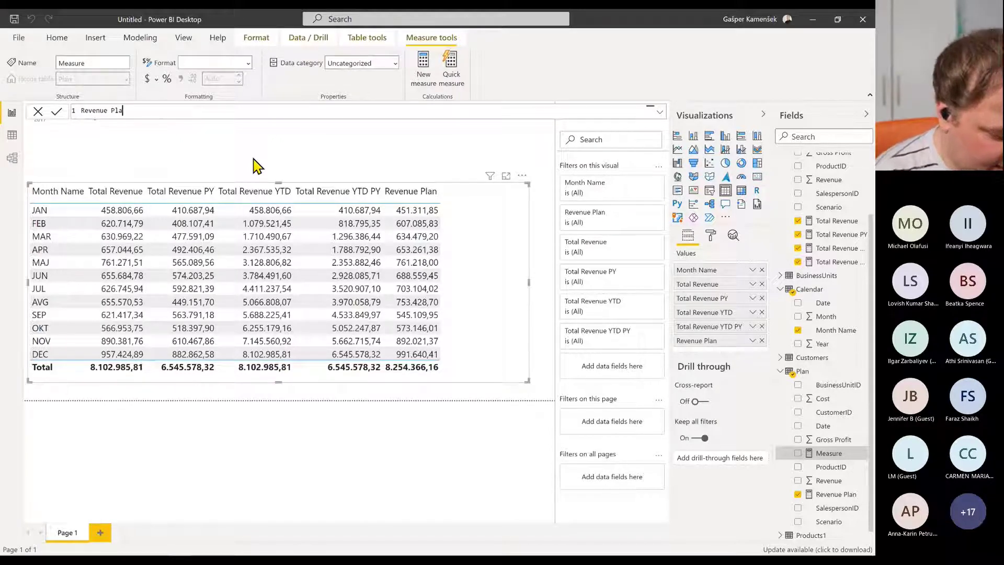
type("n YTD =")
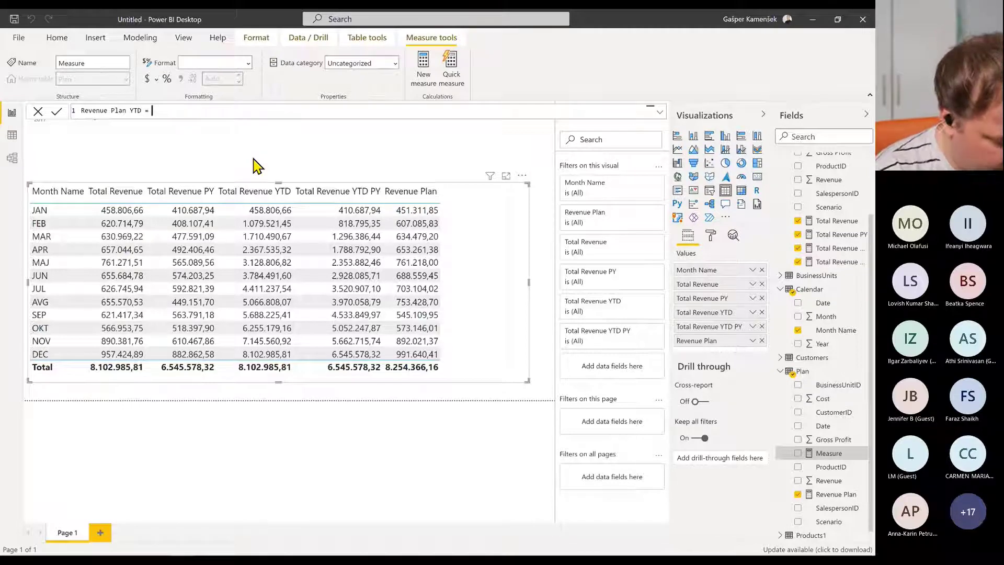
Begin the Revenue Plan YTD formula with CALCULATE evaluating [Revenue Plan]
type(" calc")
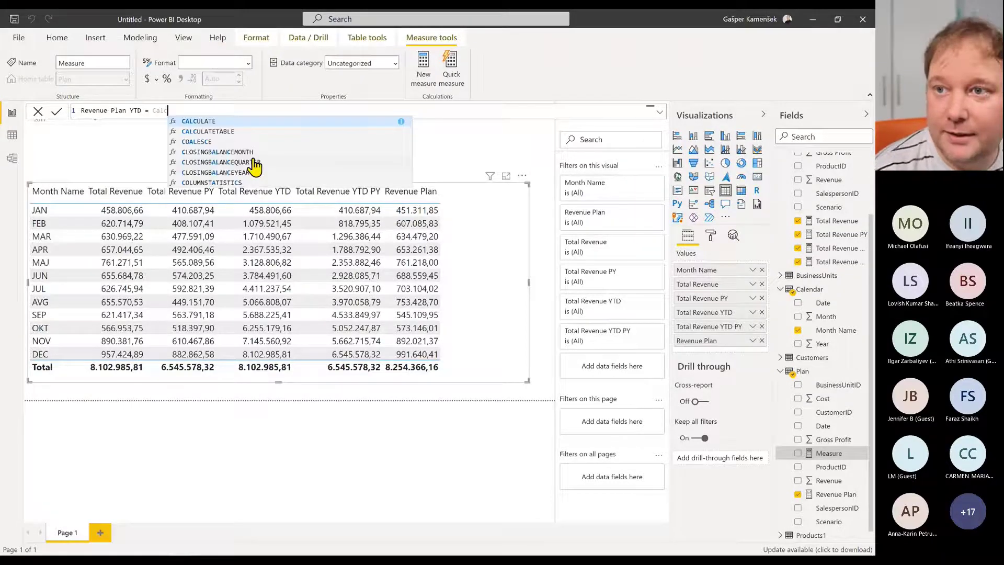
key("Tab")
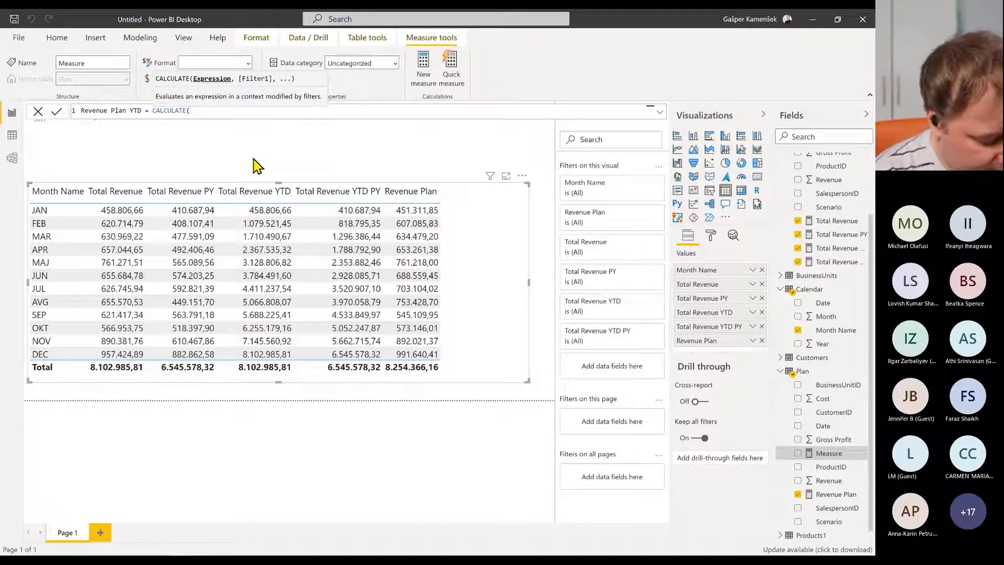
type("Revenu")
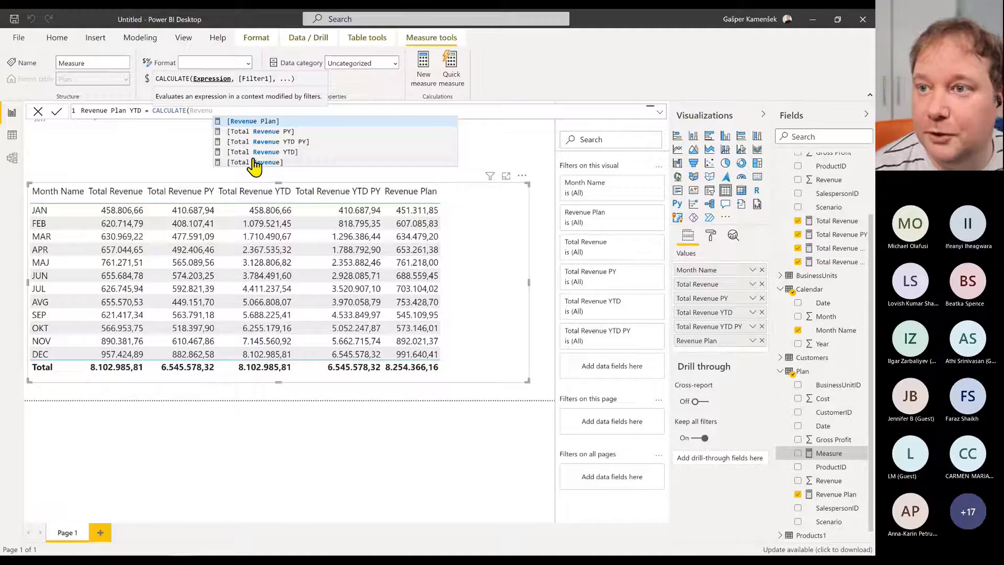
key("Tab")
type(",")
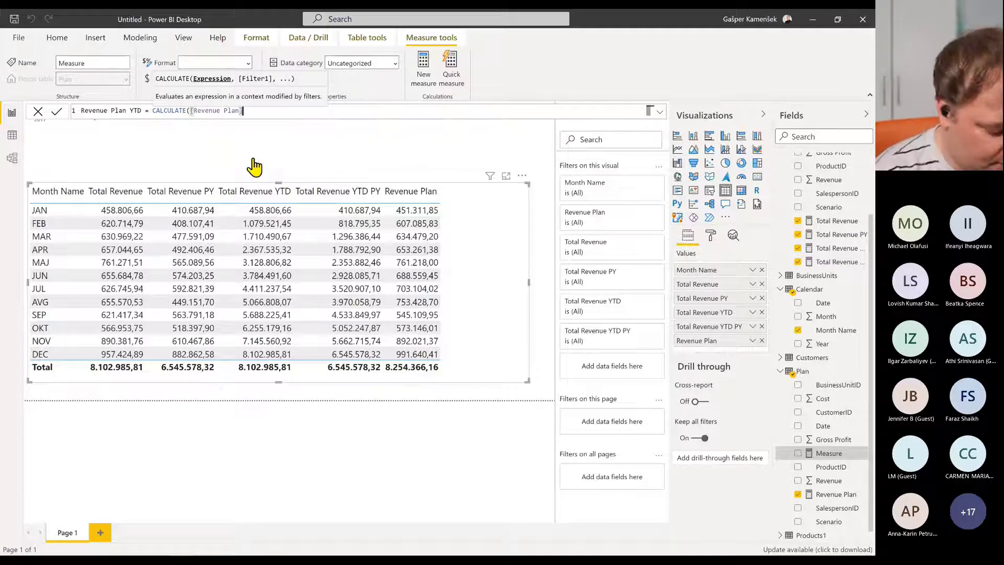
Complete the Revenue Plan YTD formula with the filter DATESYTD('Calendar'[Date]), commit it and add the measure to the month table
type("Dates")
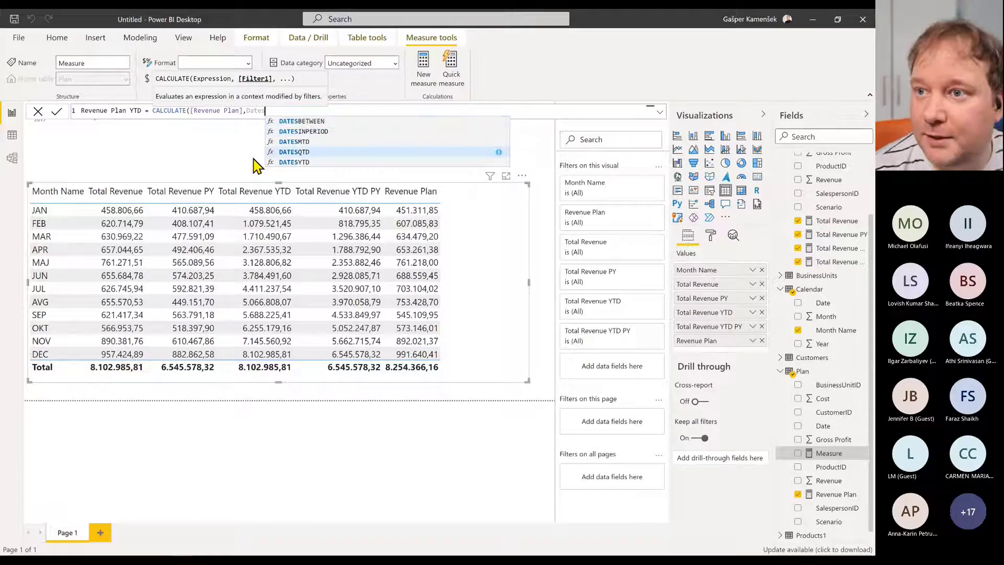
key("Down")
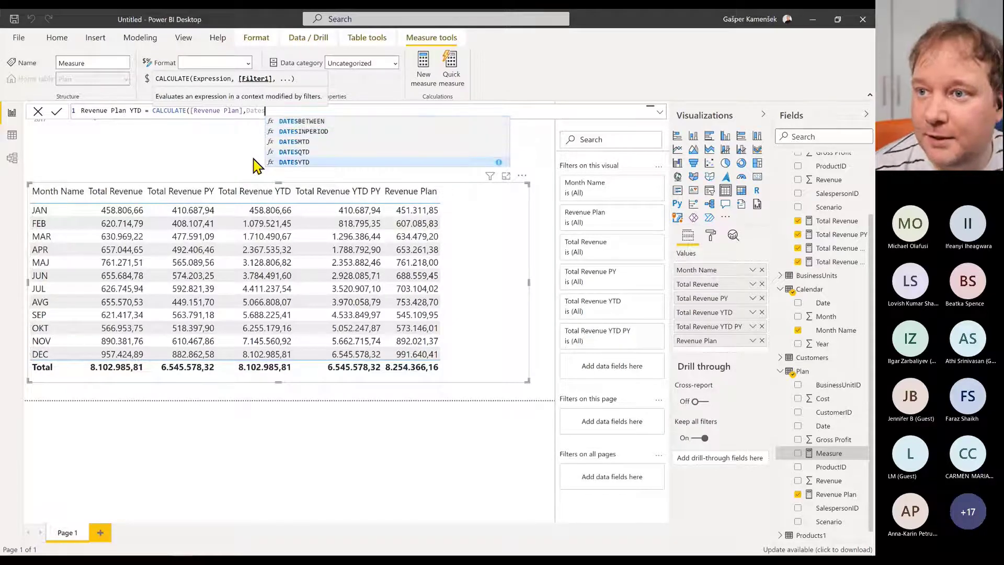
key("Tab")
type("Cal")
key("Down")
key("Down")
key("Down")
key("Down")
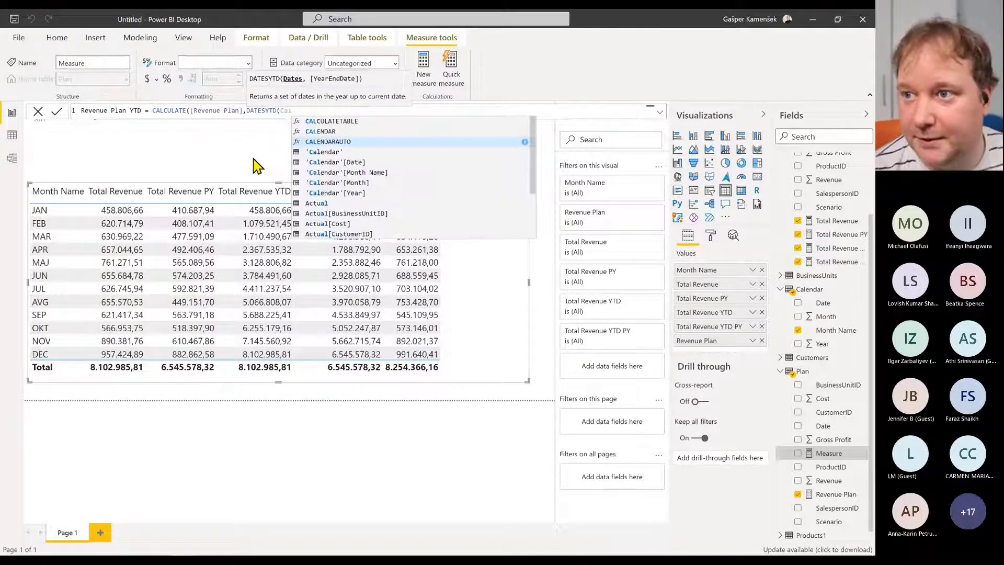
key("Tab")
type("))")
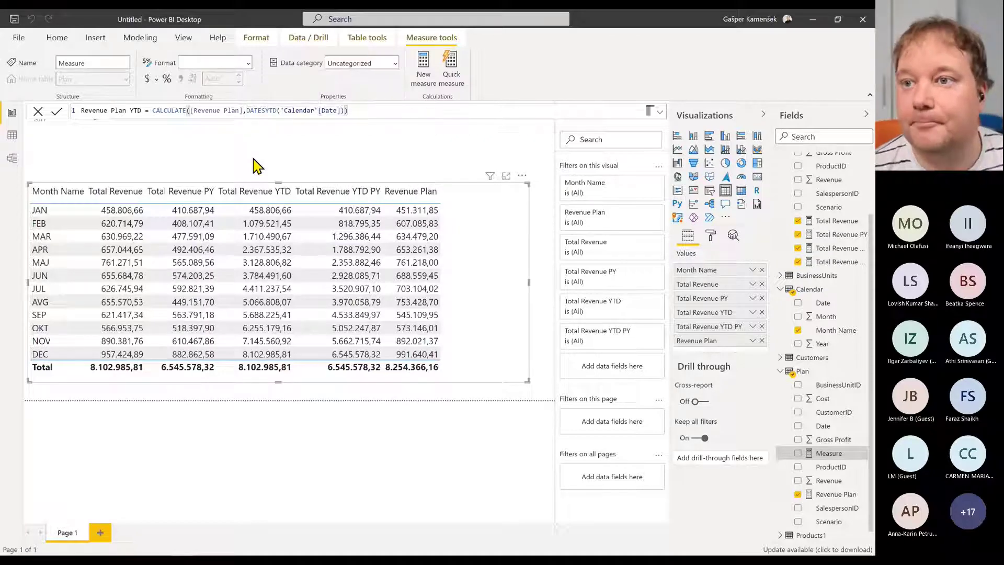
key("Return")
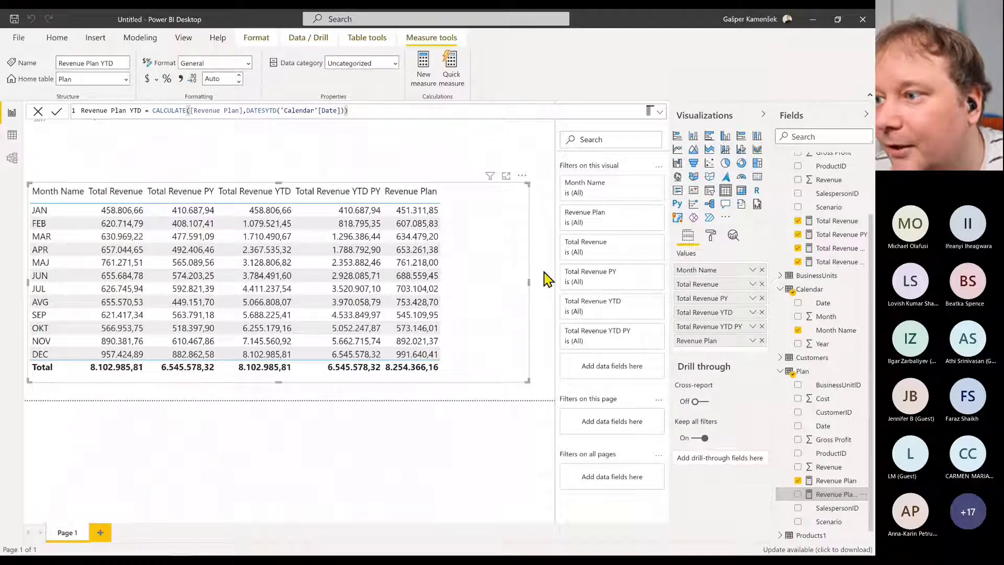
left_click(836, 495)
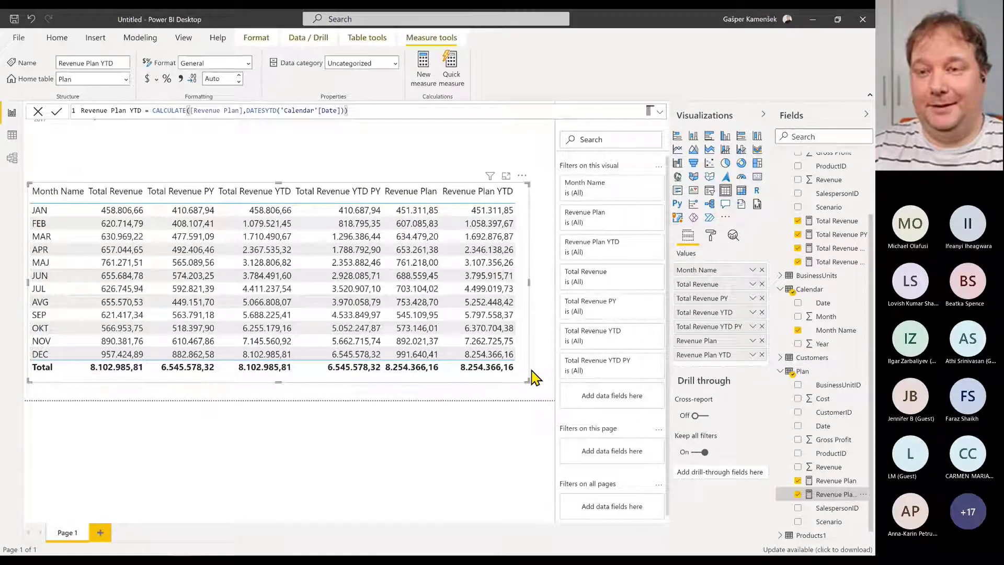
Open the model diagram and move the Actual and Plan tables apart so they sit level below the lookup tables
left_click(12, 158)
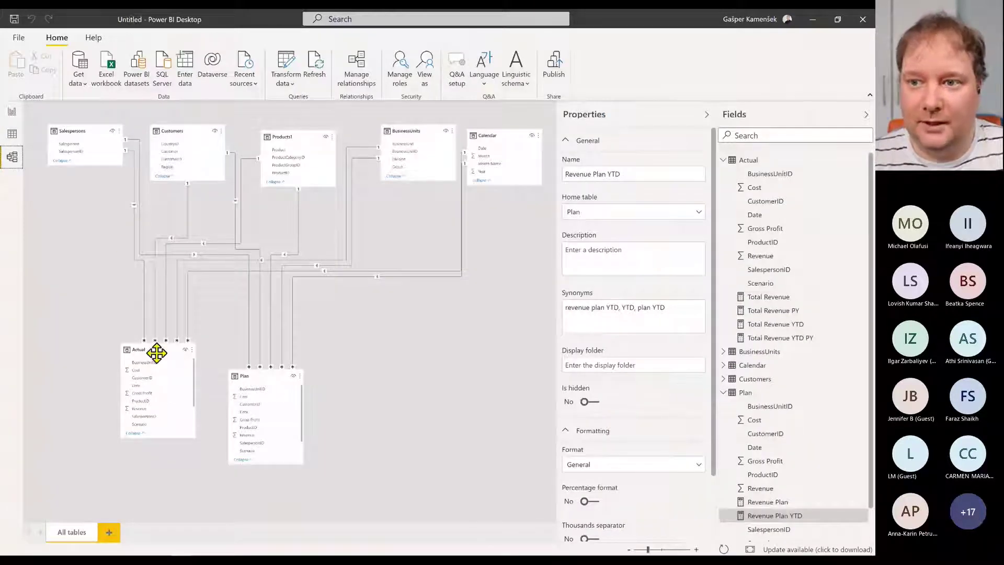
left_click_drag(148, 354, 123, 369)
left_click_drag(247, 375, 253, 364)
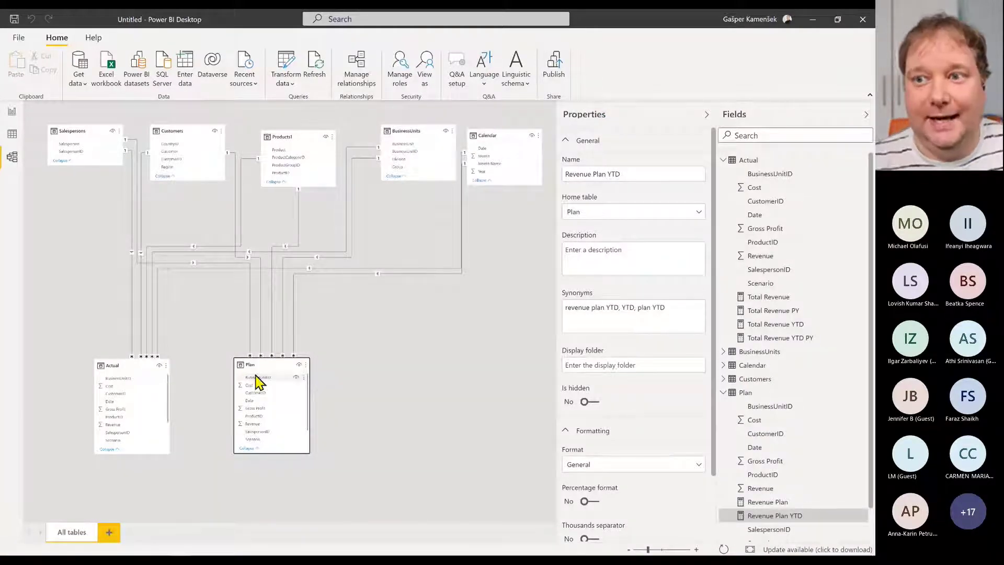
Review the shared lookup tables Salespersons, Customers, Products1, BusinessUnits and Calendar one after another in the model diagram
left_click(72, 133)
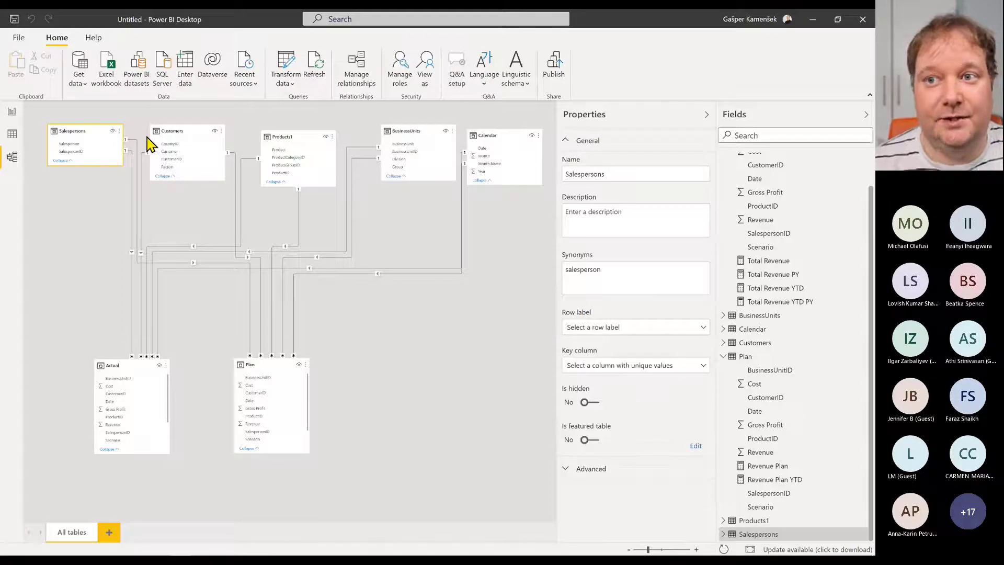
left_click(172, 137)
left_click(319, 137)
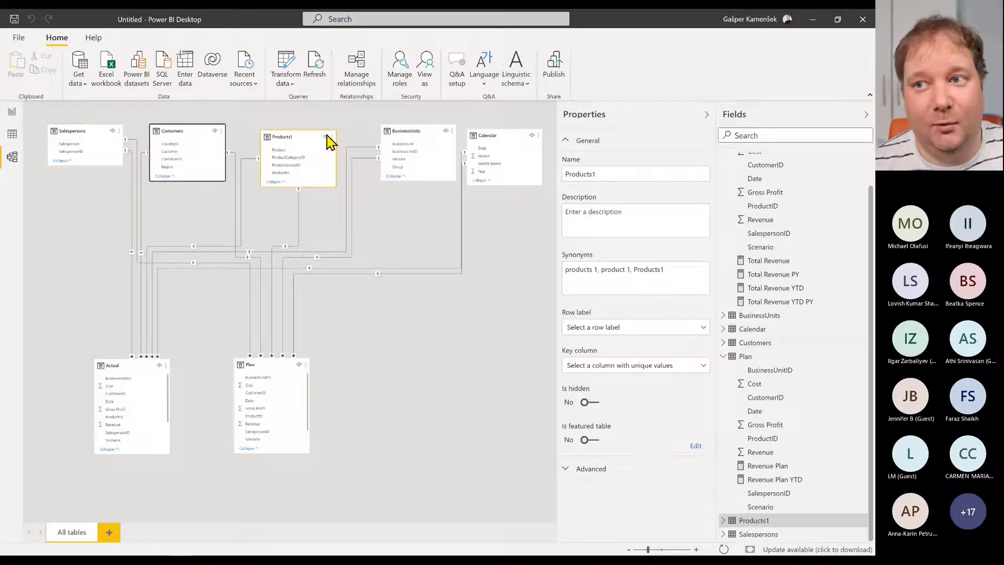
left_click(418, 125)
left_click(482, 131)
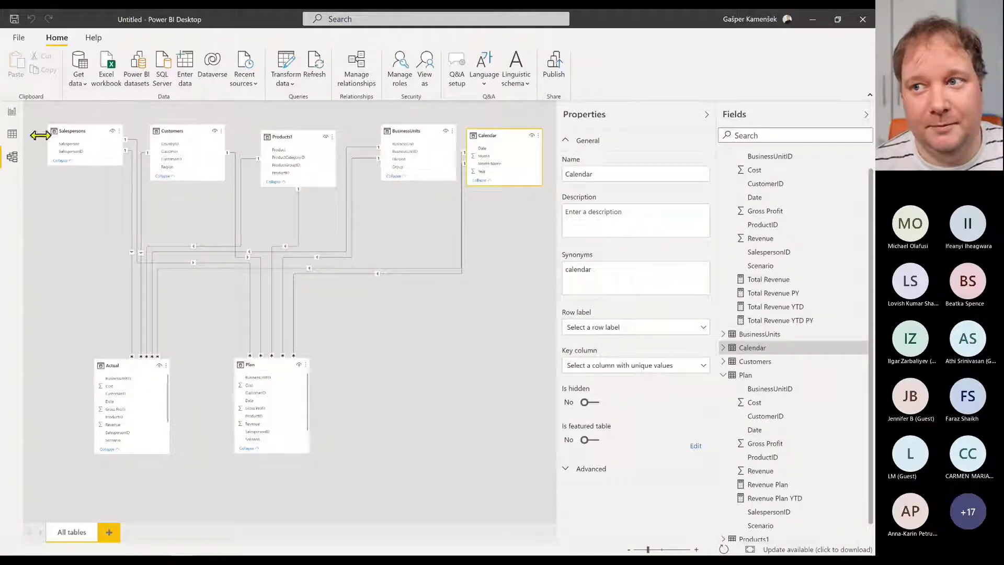
Return to the report page and set the Year slicer to 2018
left_click(11, 112)
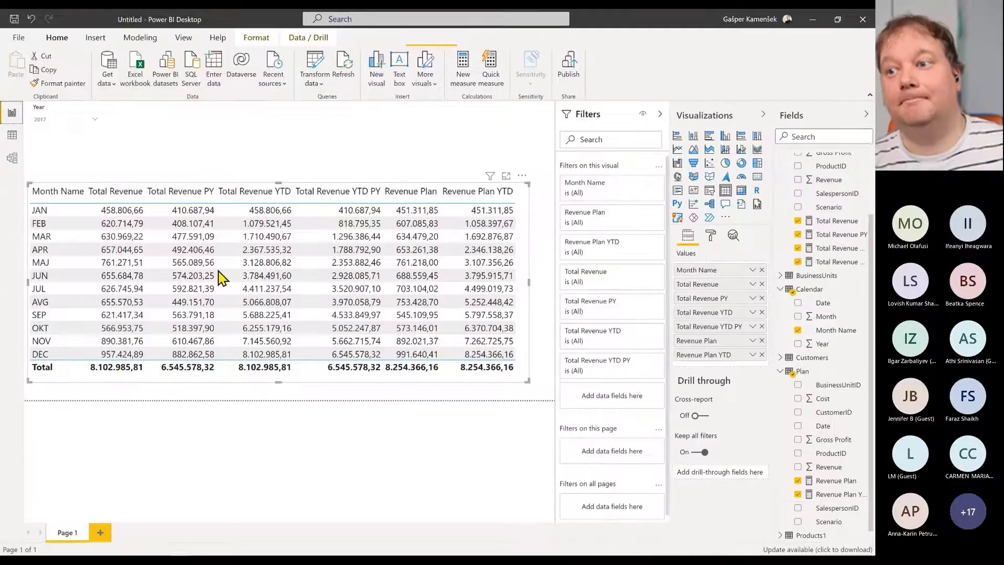
left_click(94, 119)
left_click(53, 146)
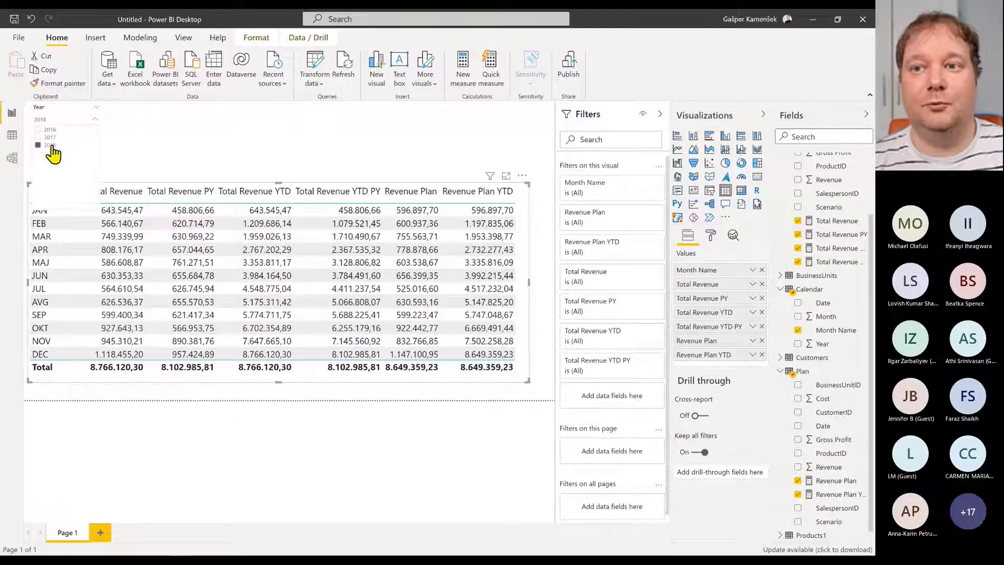
Examine the rows of the Actual table in the data view and return to the monthly revenue table on the report page
left_click(97, 120)
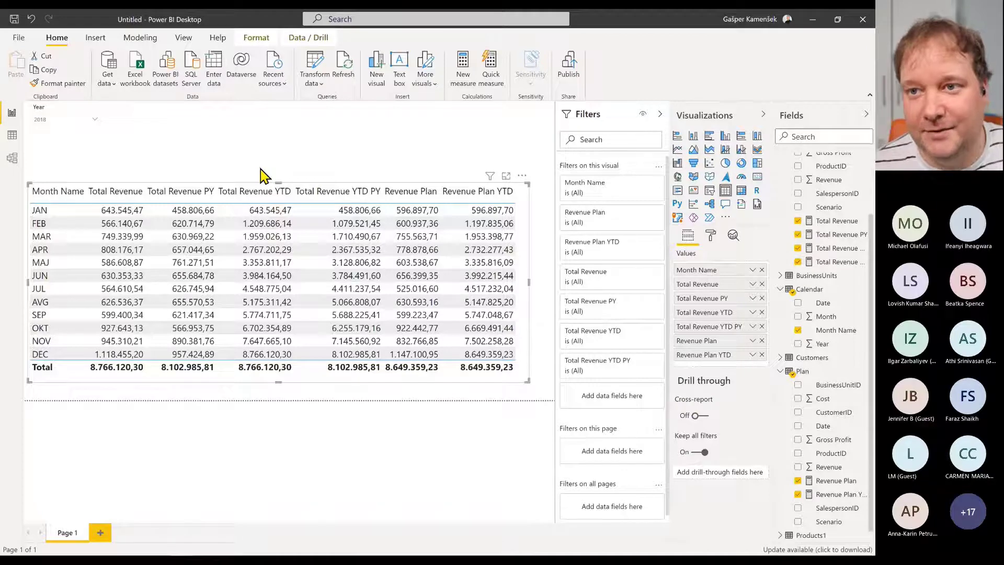
left_click(14, 138)
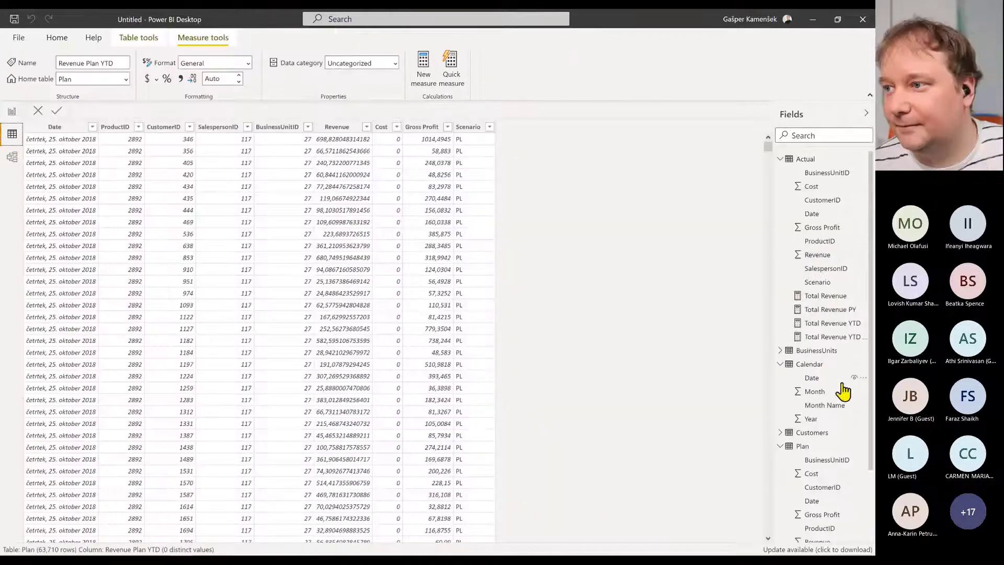
left_click(815, 160)
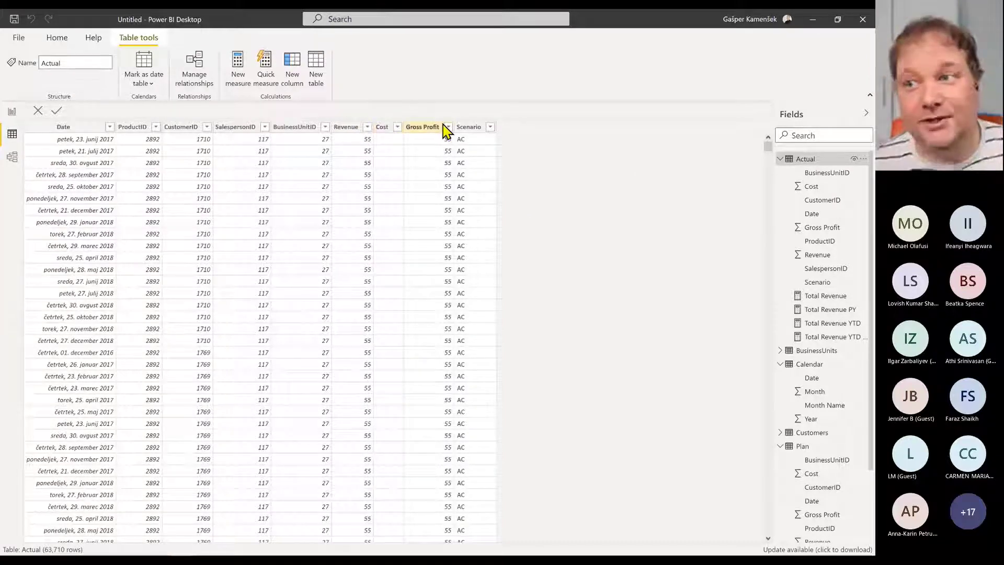
left_click(12, 113)
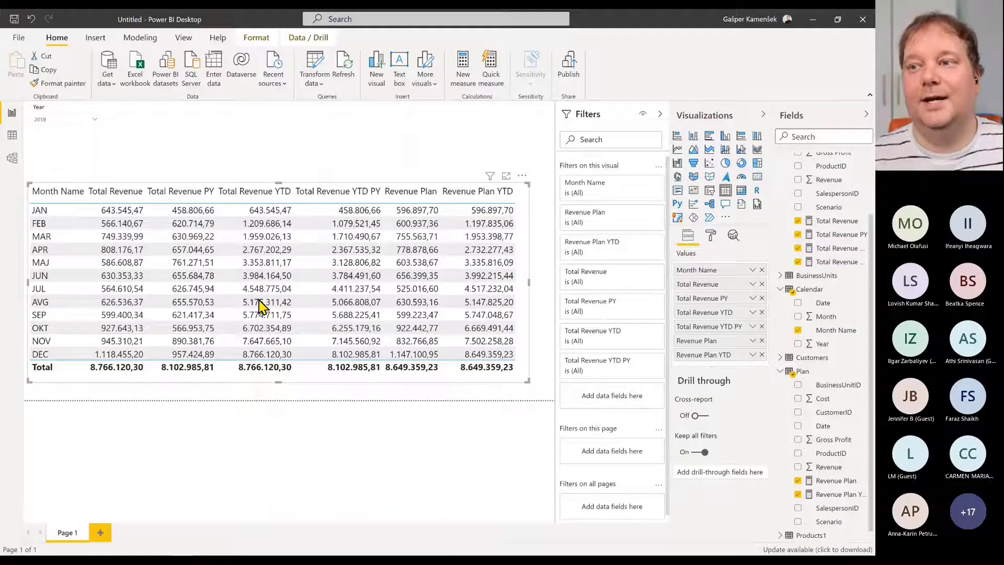
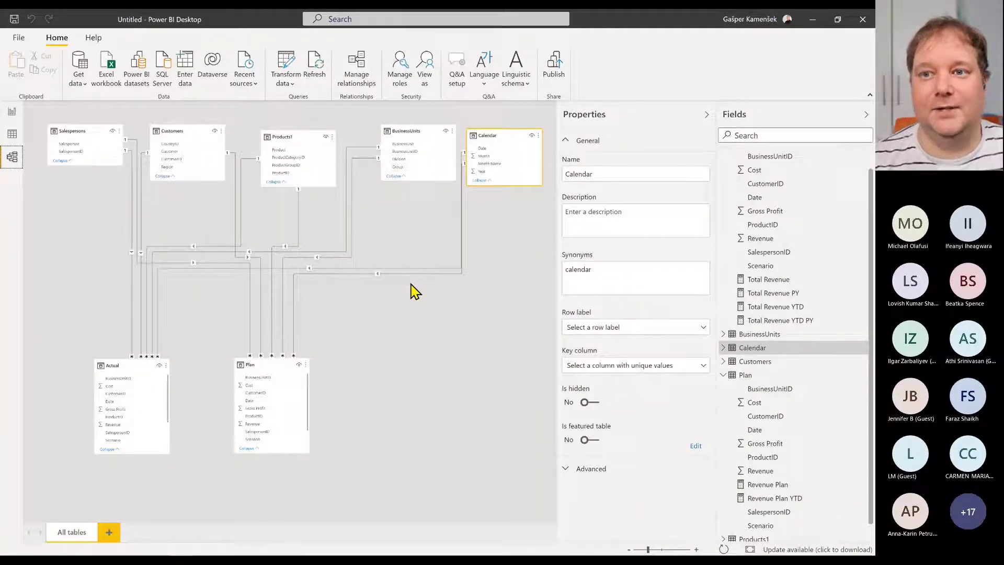
left_click(12, 114)
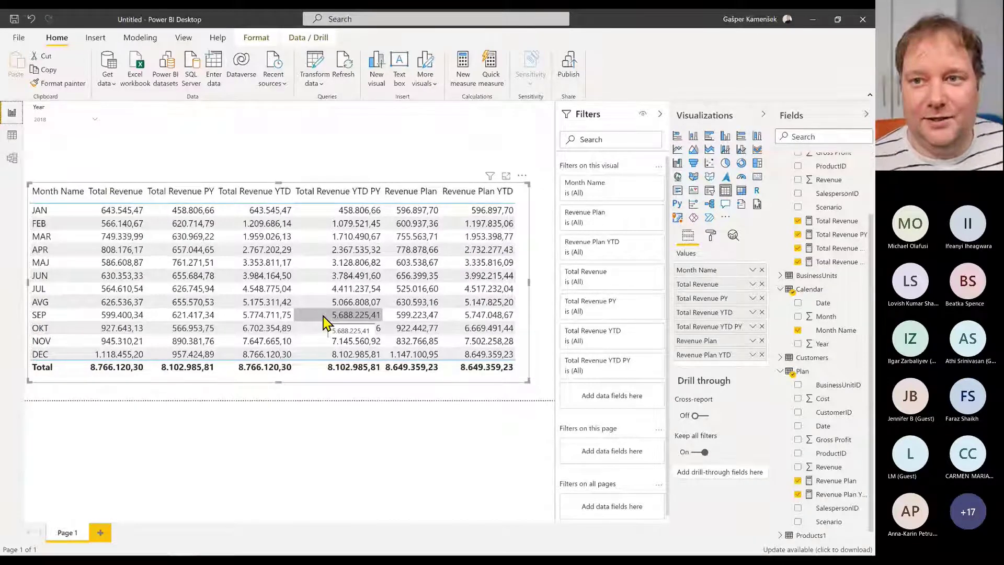
In the model diagram, spread the Plan, Actual, Products1 and BusinessUnits tables apart, with Plan in the lower right and BusinessUnits beside Actual
left_click(12, 159)
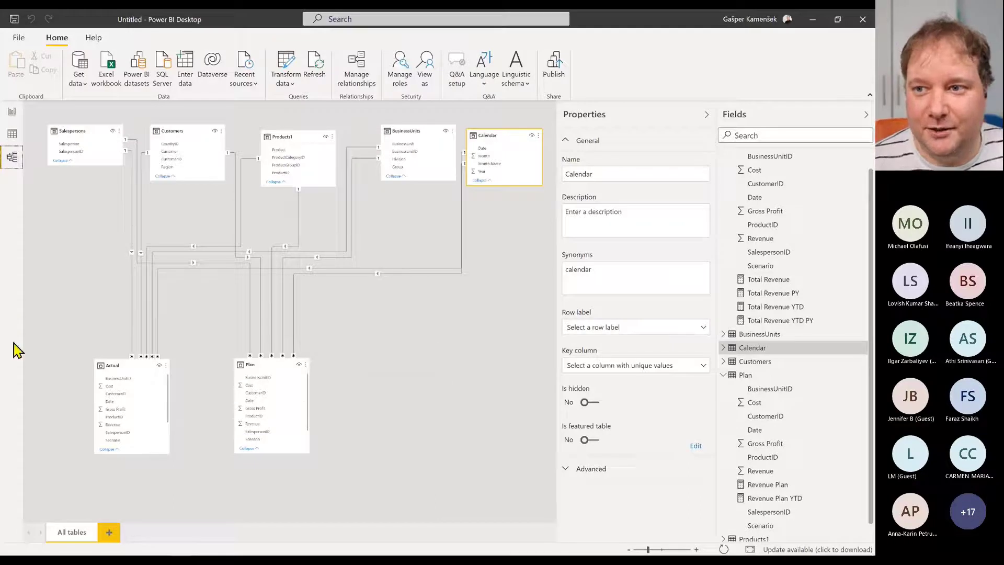
left_click_drag(267, 368, 488, 426)
left_click_drag(111, 369, 140, 239)
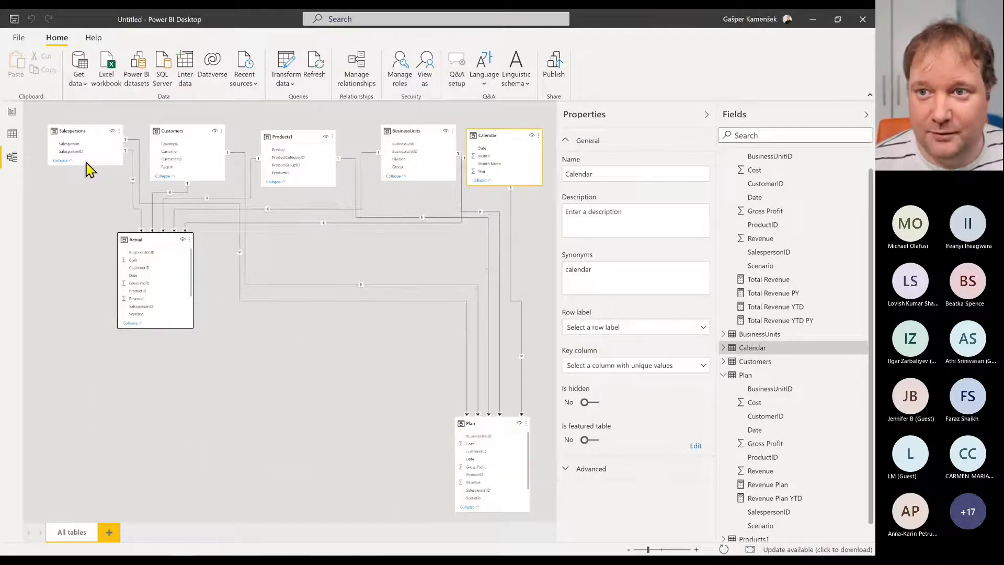
left_click_drag(280, 137, 96, 426)
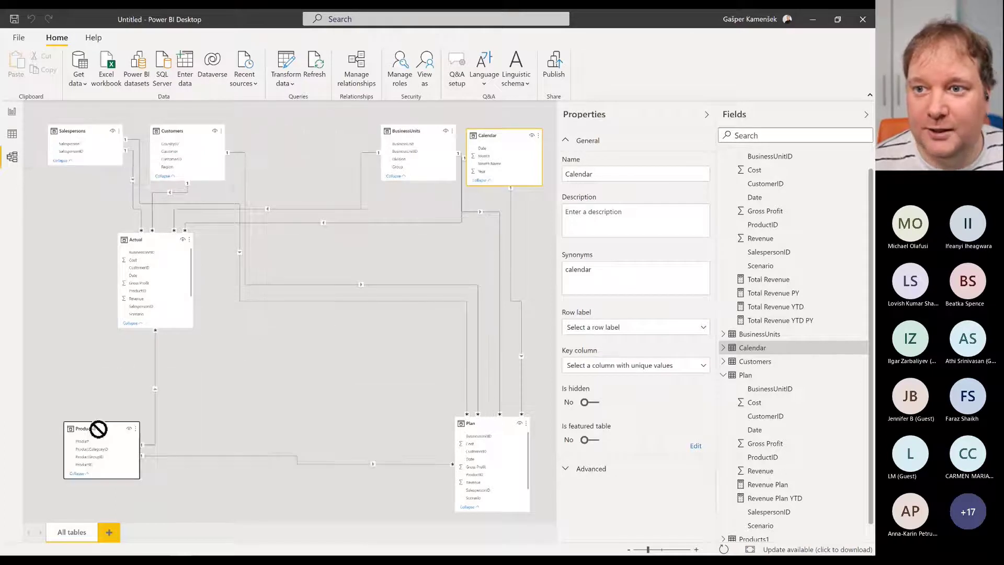
left_click_drag(412, 135, 62, 241)
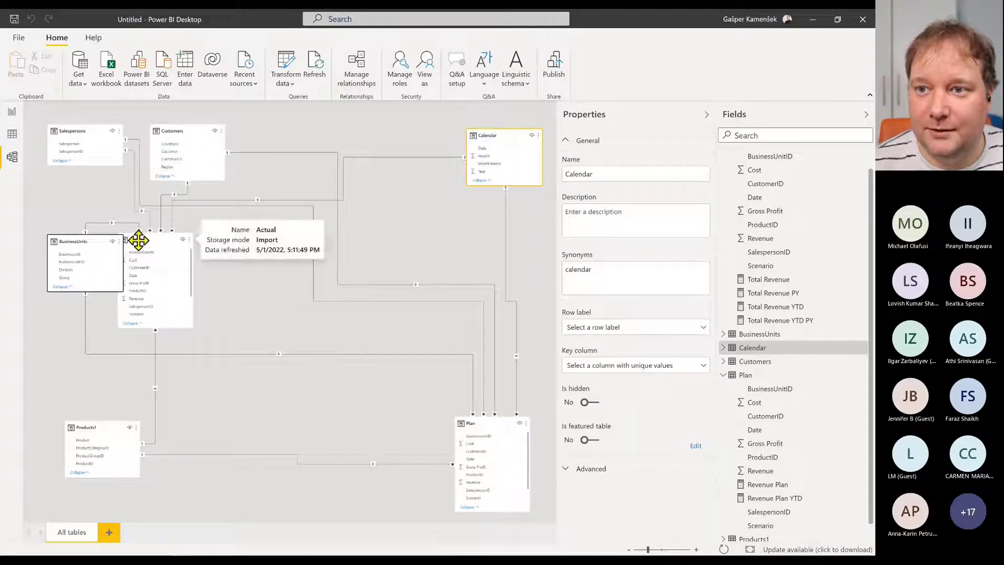
Arrange Salespersons, Customers, BusinessUnits, Products1 and Calendar around Actual by shifting Actual, Calendar and Customers, and raise the Plan table slightly
left_click_drag(138, 239, 191, 238)
left_click_drag(499, 135, 383, 248)
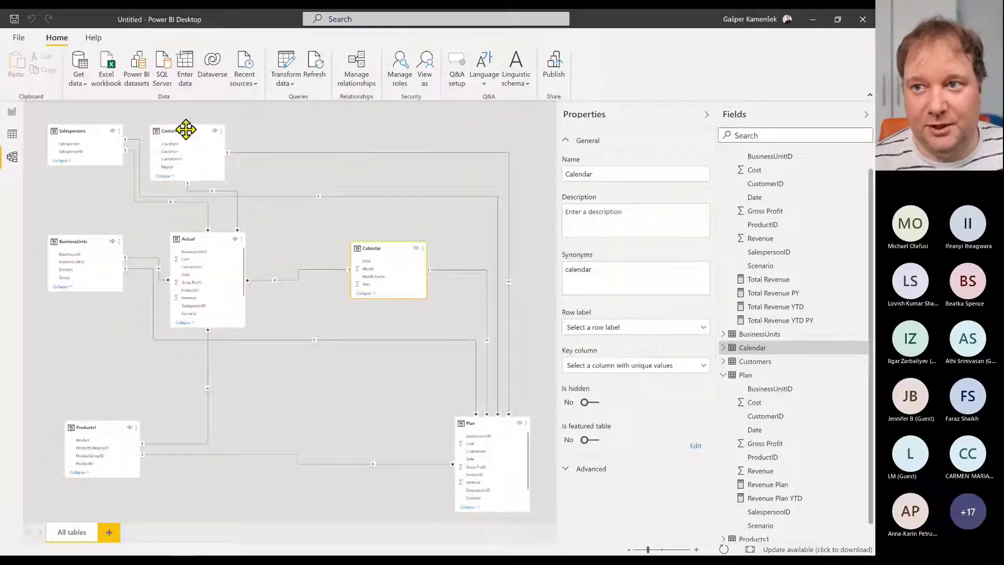
left_click_drag(184, 130, 211, 129)
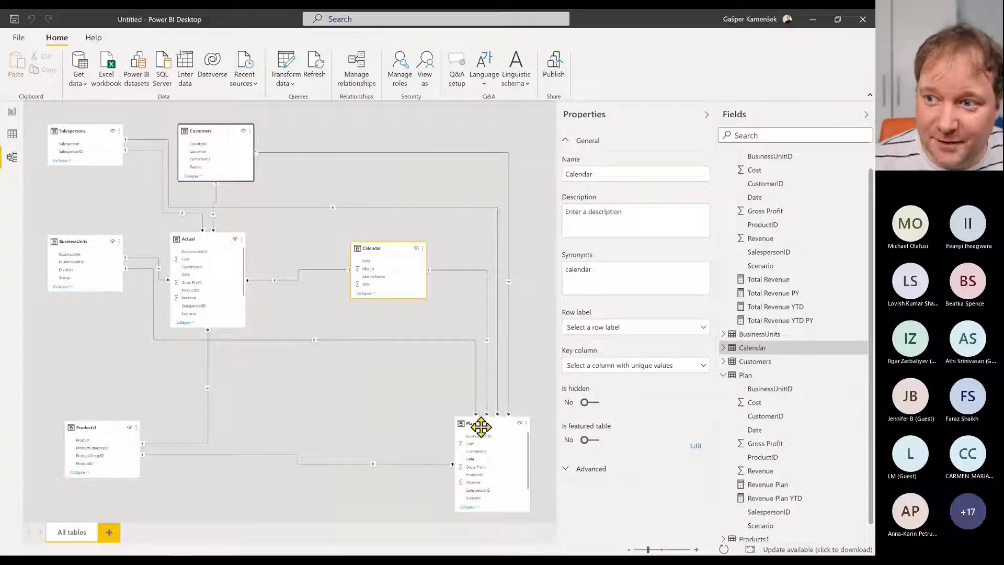
left_click_drag(479, 425, 499, 354)
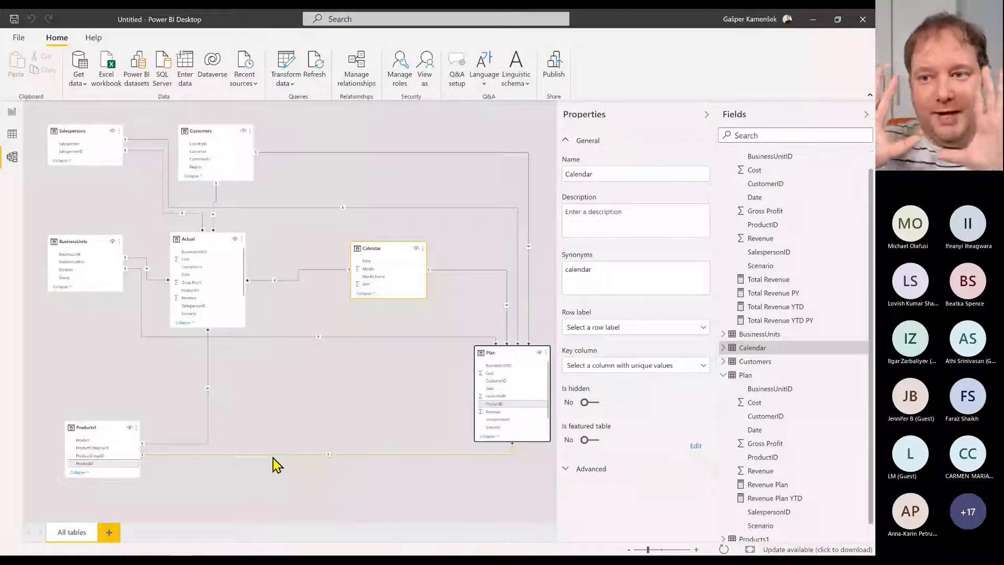
Return to the report page and close the report, choosing to save its changes
left_click(12, 113)
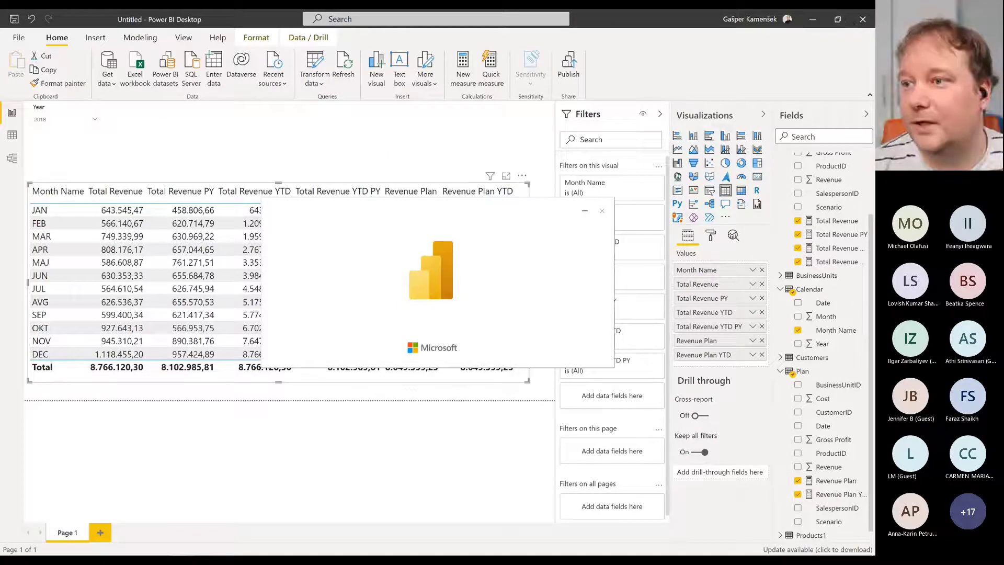
left_click(857, 25)
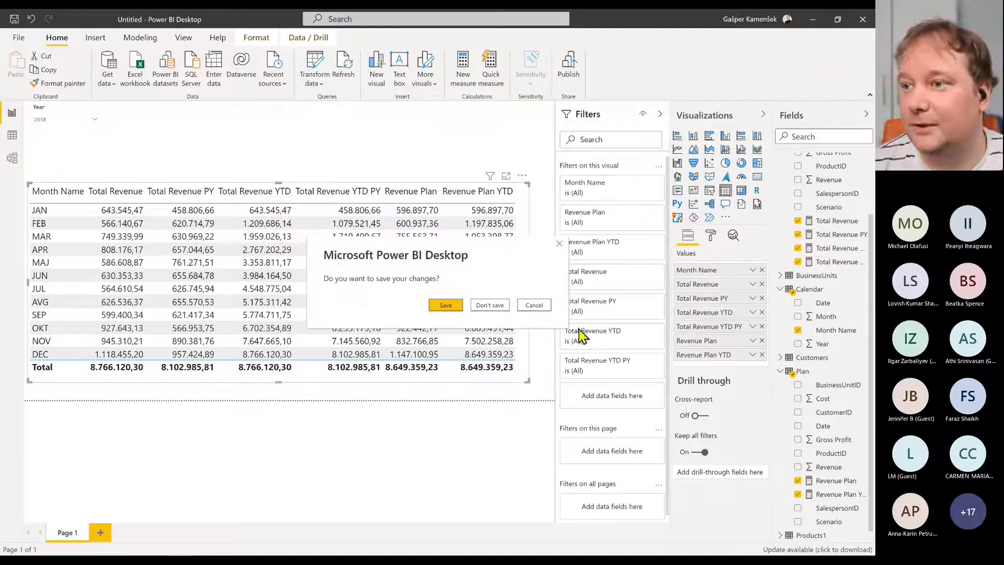
left_click(445, 308)
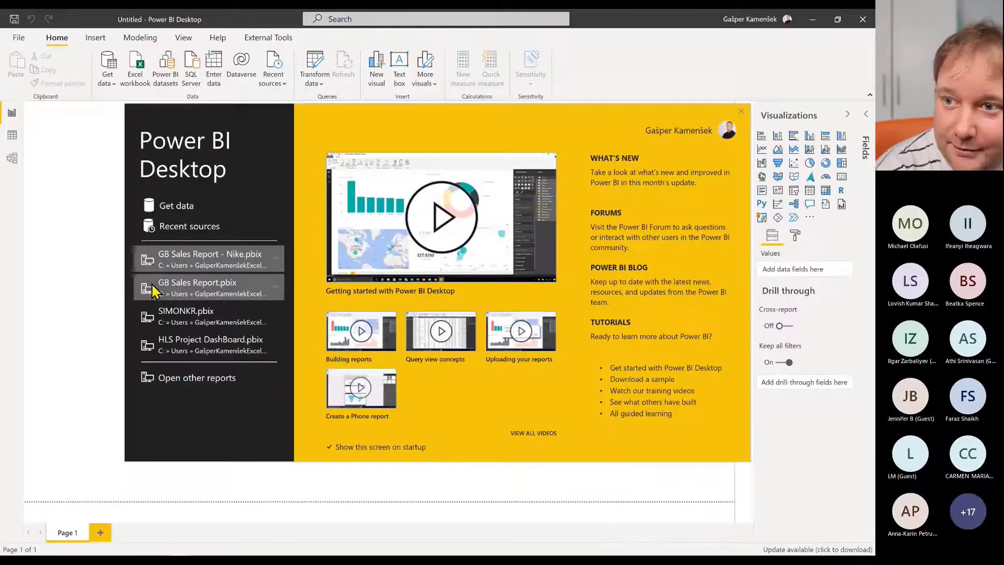
Dismiss the start screen of the new blank report and return to the sales report's Save As dialog, moving it towards the window's centre
left_click(741, 111)
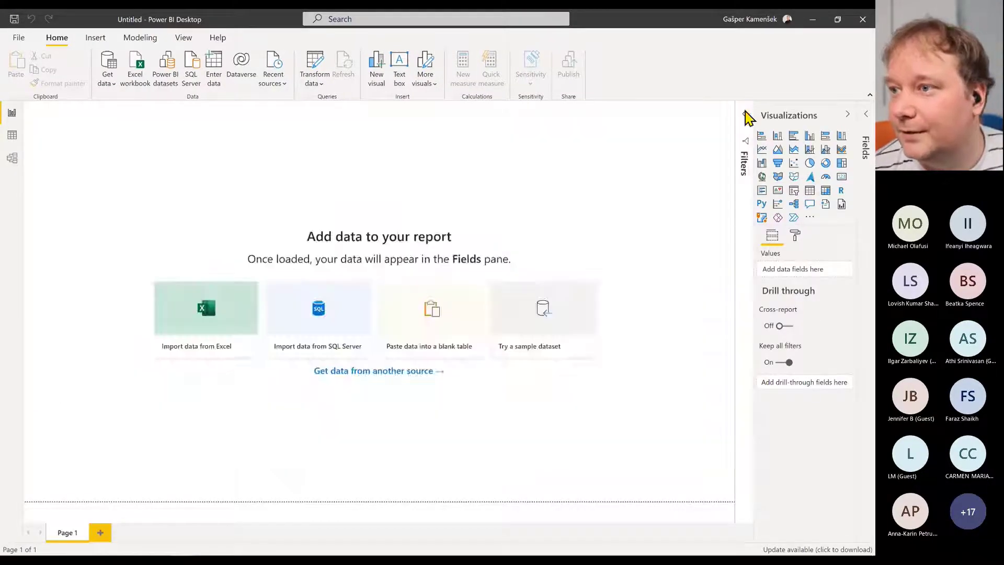
key("alt+Tab")
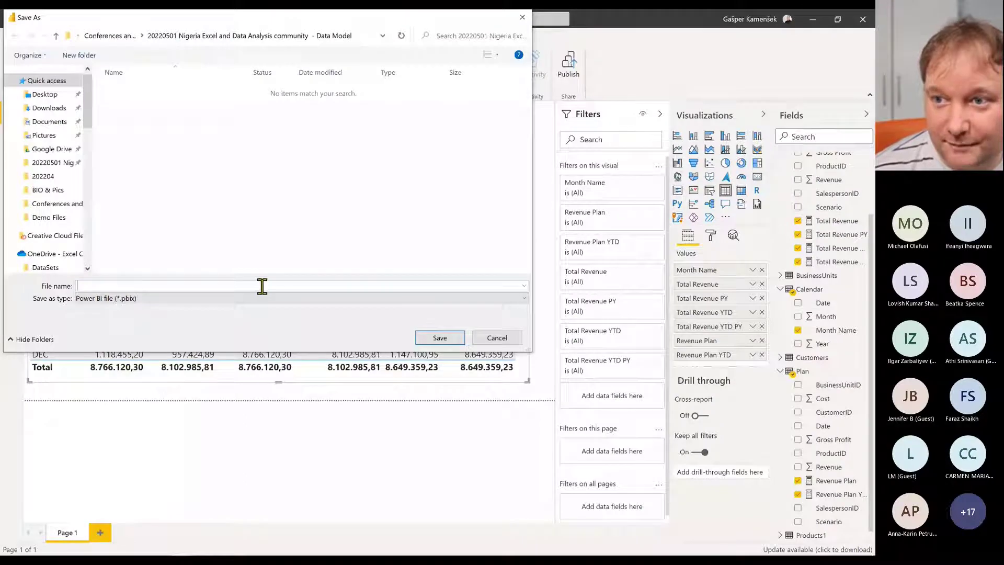
left_click_drag(362, 15, 451, 78)
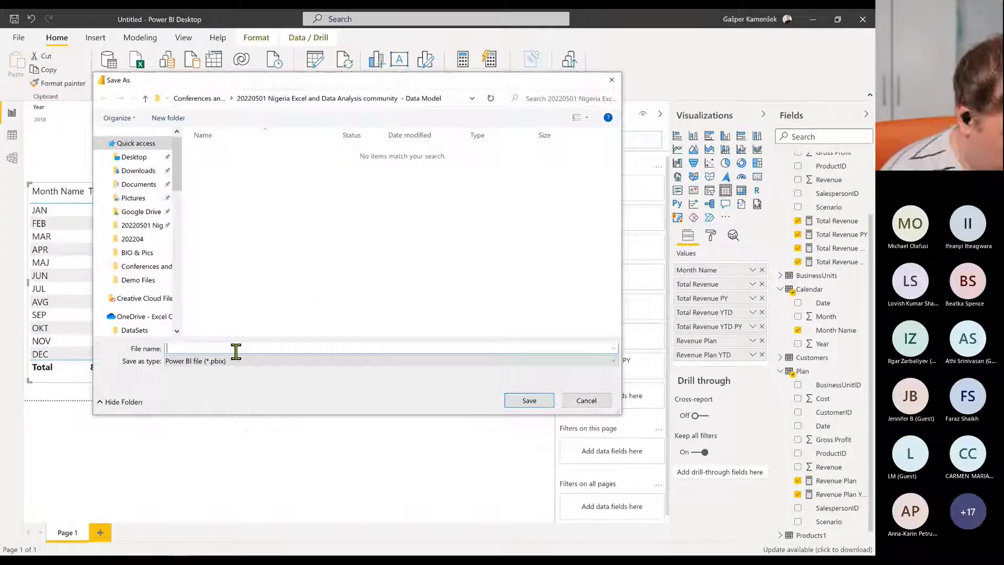
Save the report as a Power BI file named "The Way everybody does it"
type("The")
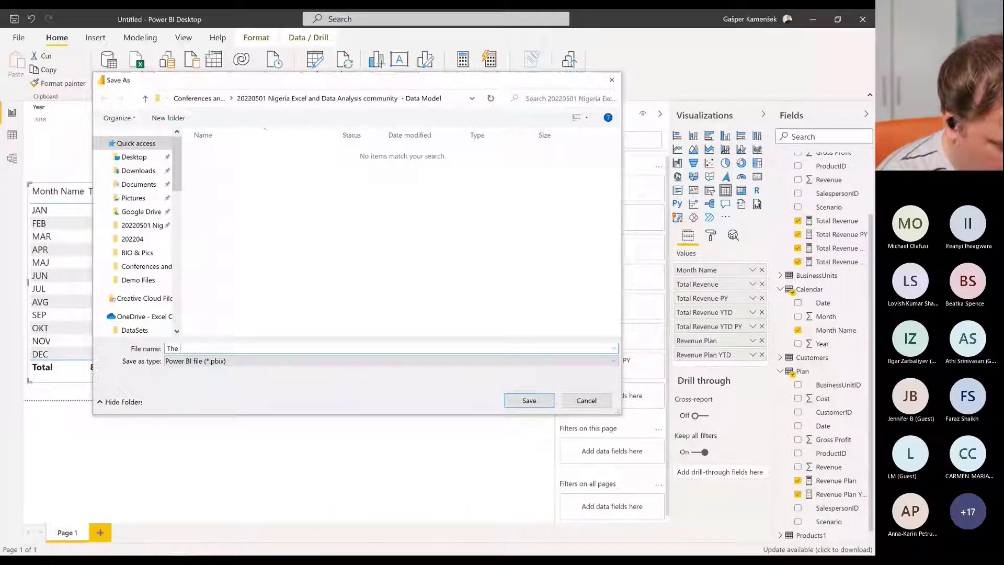
type(" Way everybody")
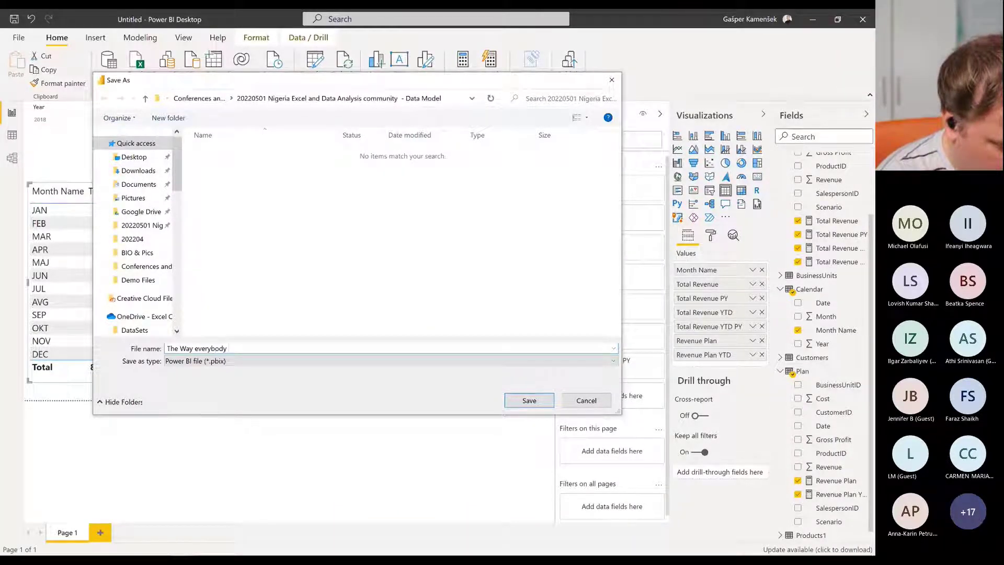
type(" does it")
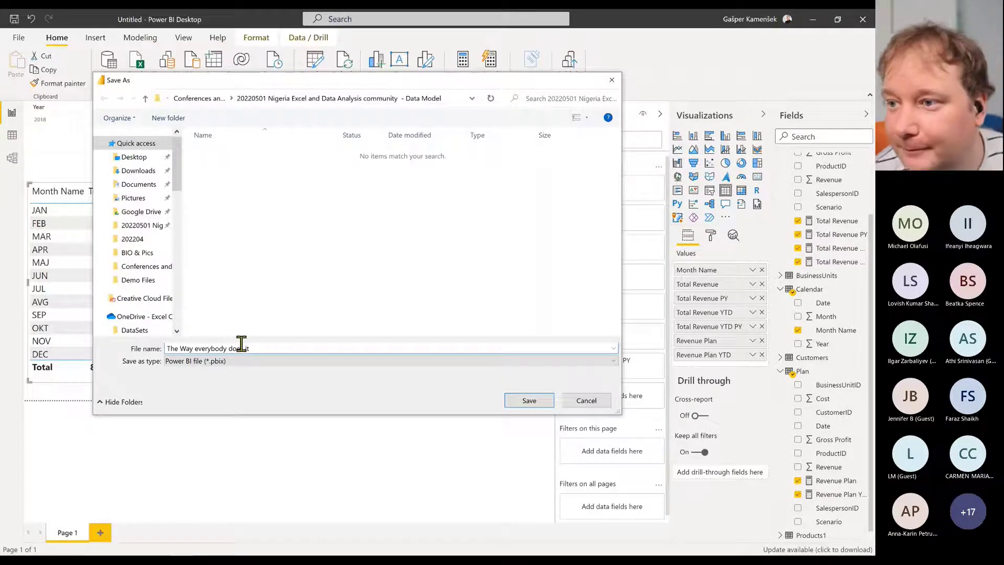
left_click(529, 400)
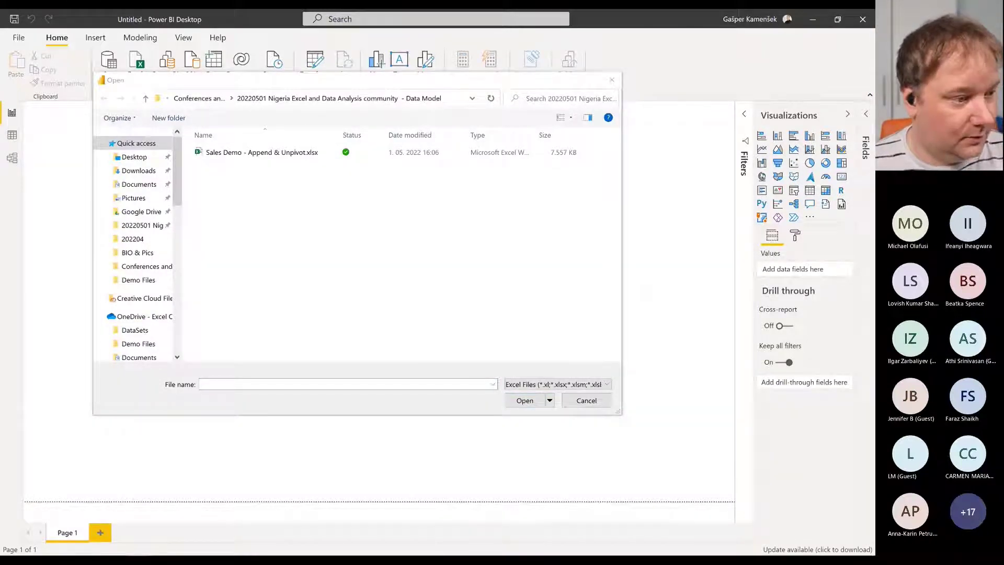
Bring the Actual, BusinessUnits, Customers, Plan, Products1 and Salespersons tables from Sales Demo - Append & Unpivot.xlsx into the Power Query Editor
left_click(263, 159)
left_click(527, 402)
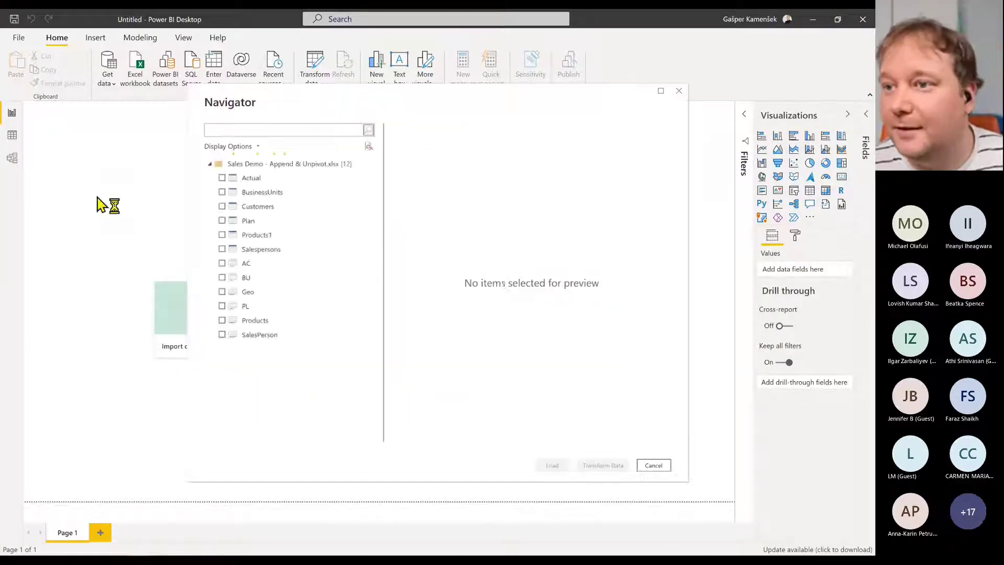
left_click(222, 178)
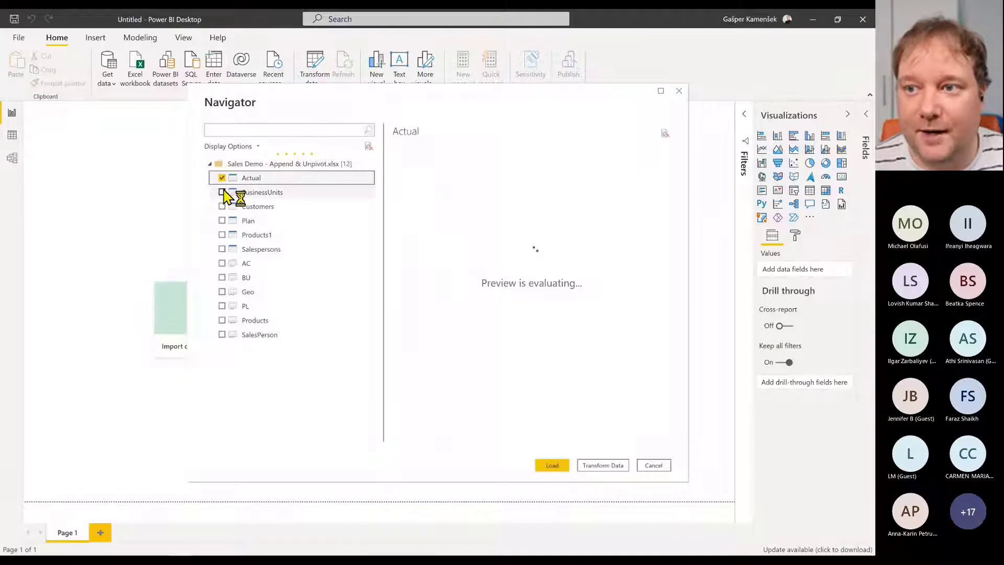
left_click(221, 192)
left_click(222, 206)
left_click(222, 220)
left_click(222, 235)
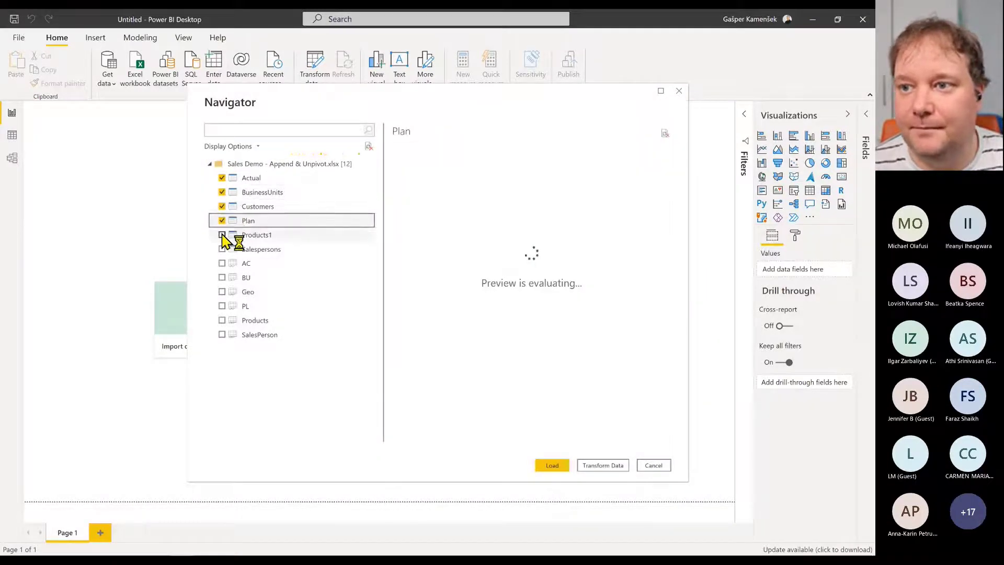
left_click(223, 250)
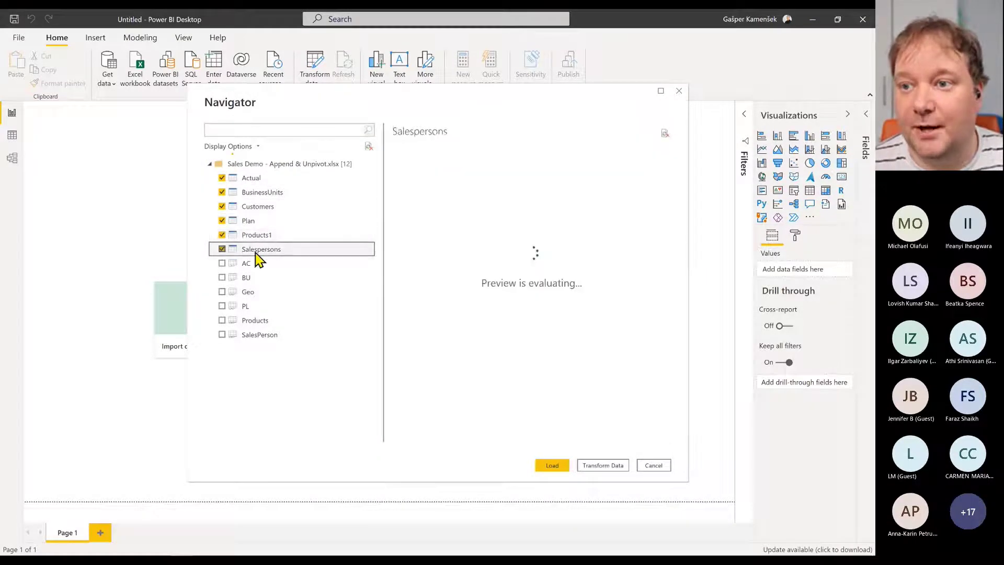
left_click(613, 467)
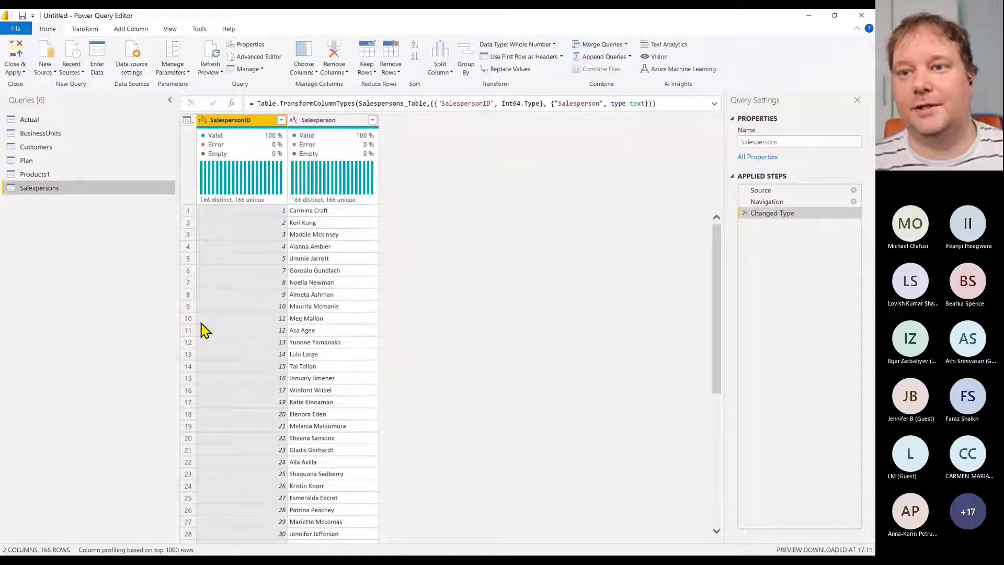
Compare the columns of the Actual and Plan queries, including Plan's Scenario column
left_click(34, 121)
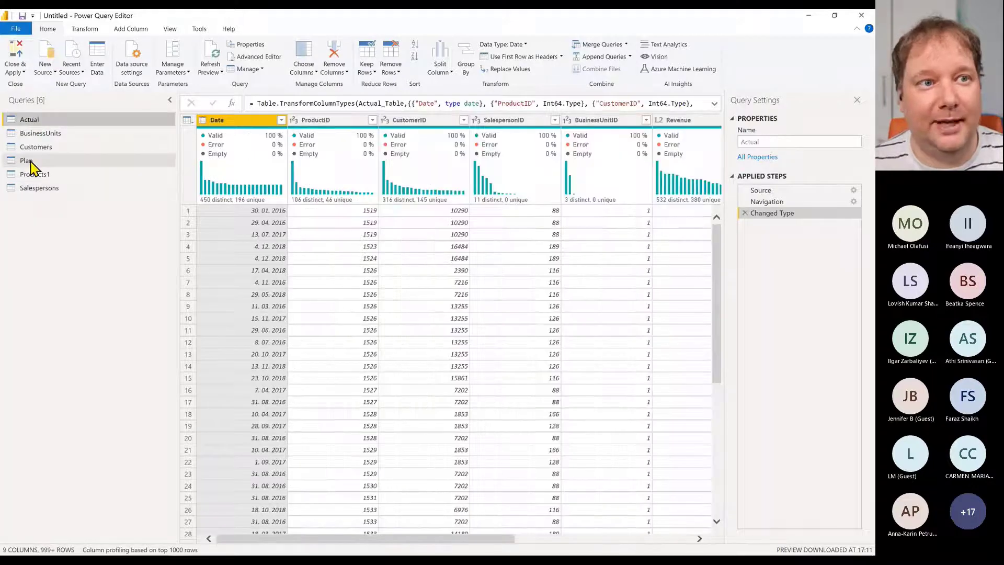
left_click(29, 161)
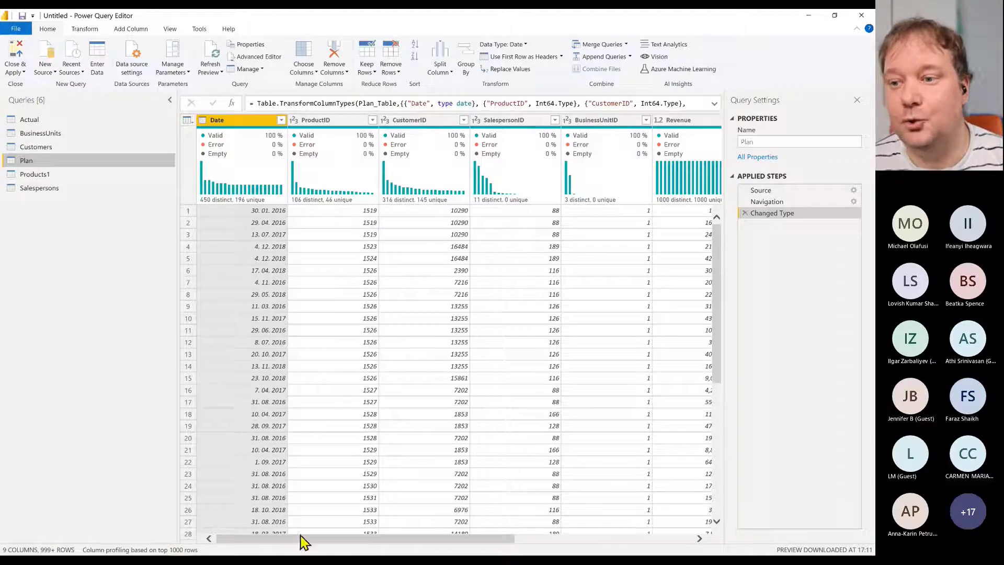
left_click_drag(271, 545, 273, 546)
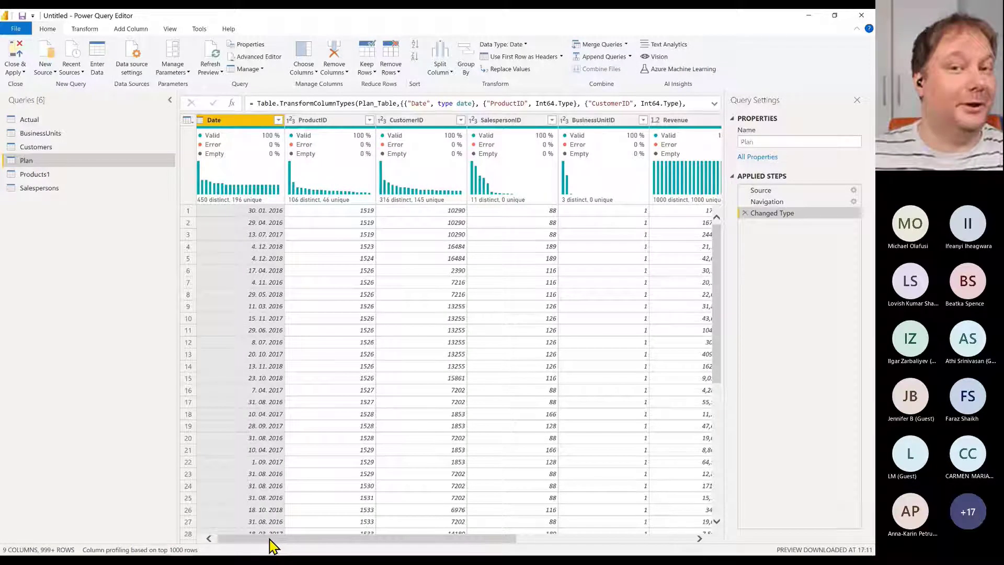
left_click_drag(273, 545, 448, 545)
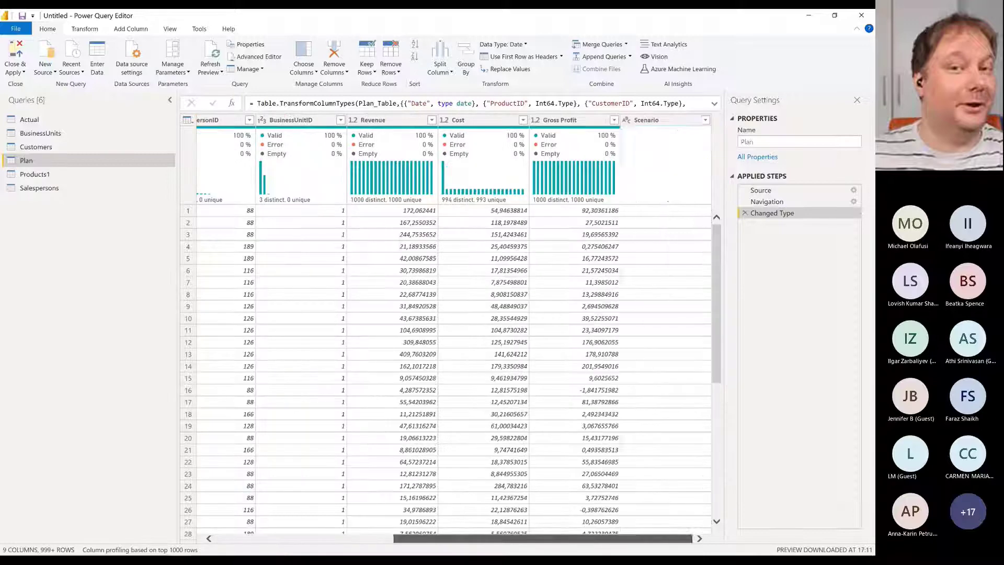
left_click(672, 122)
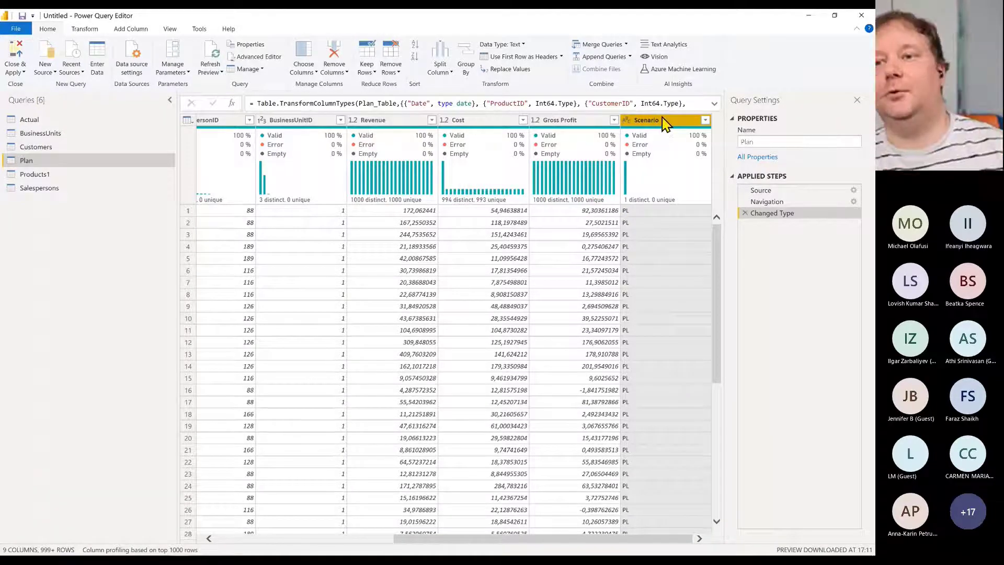
Append the Actual and Plan queries into a new query, with Actual as the first table
left_click(31, 120)
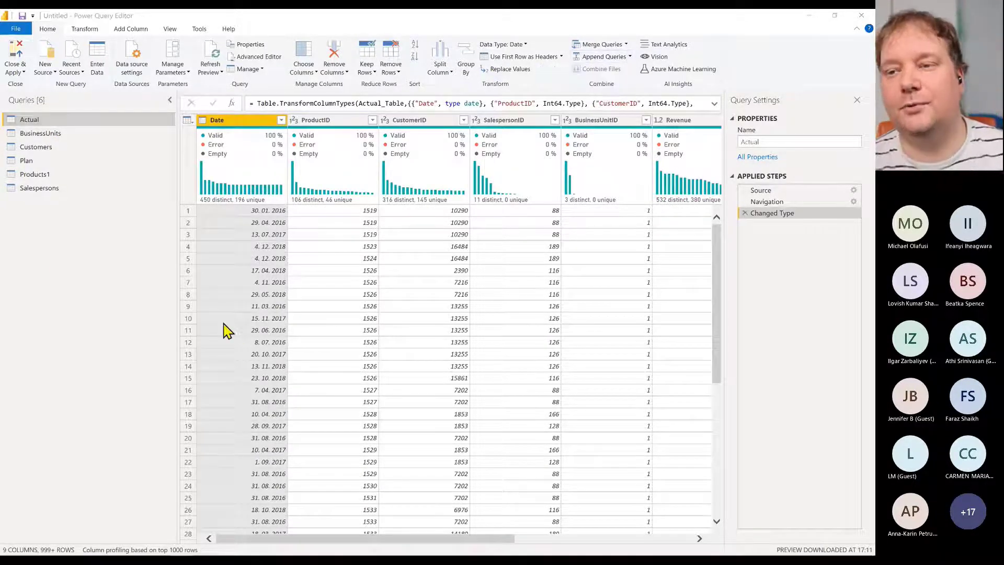
left_click(372, 318)
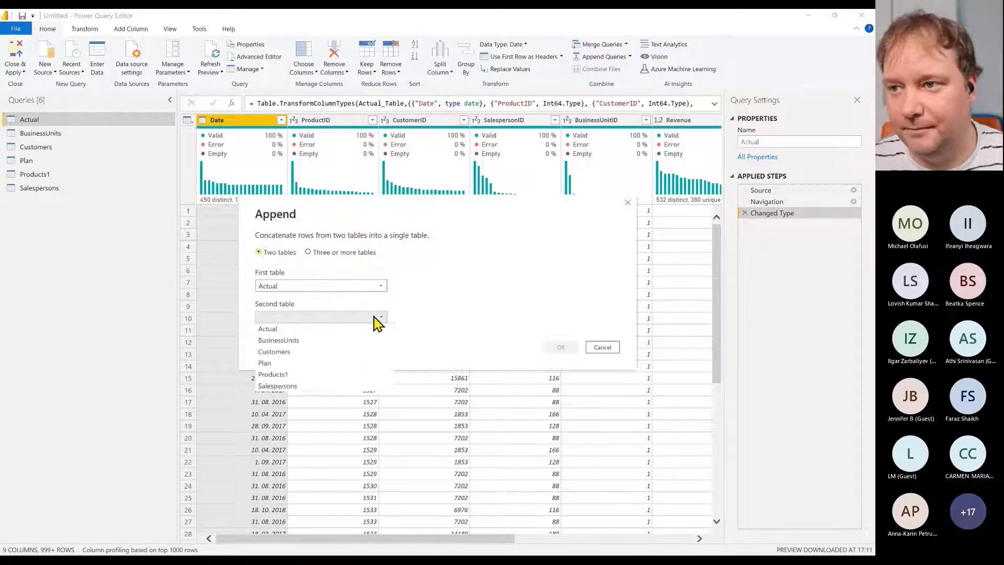
left_click(333, 363)
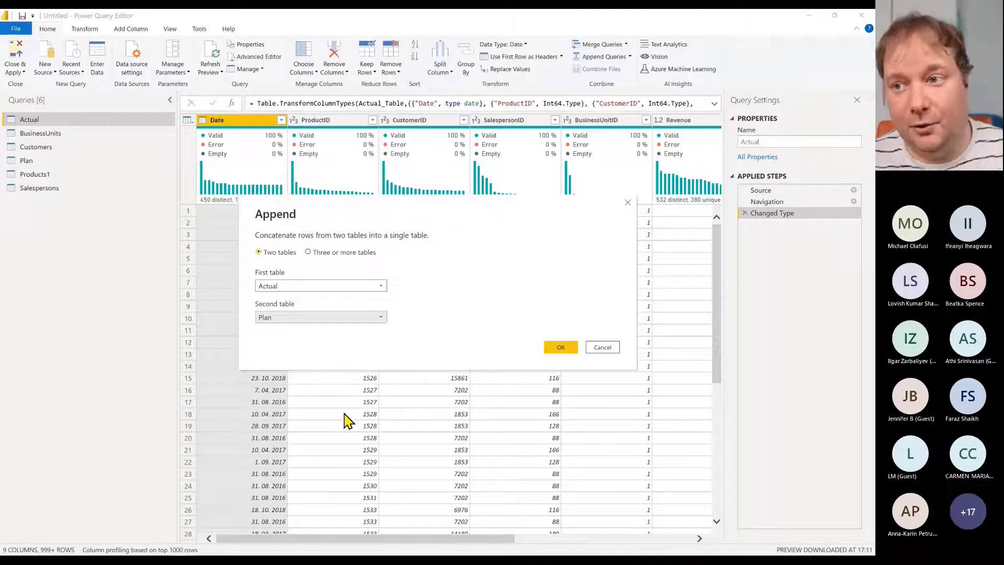
left_click(558, 348)
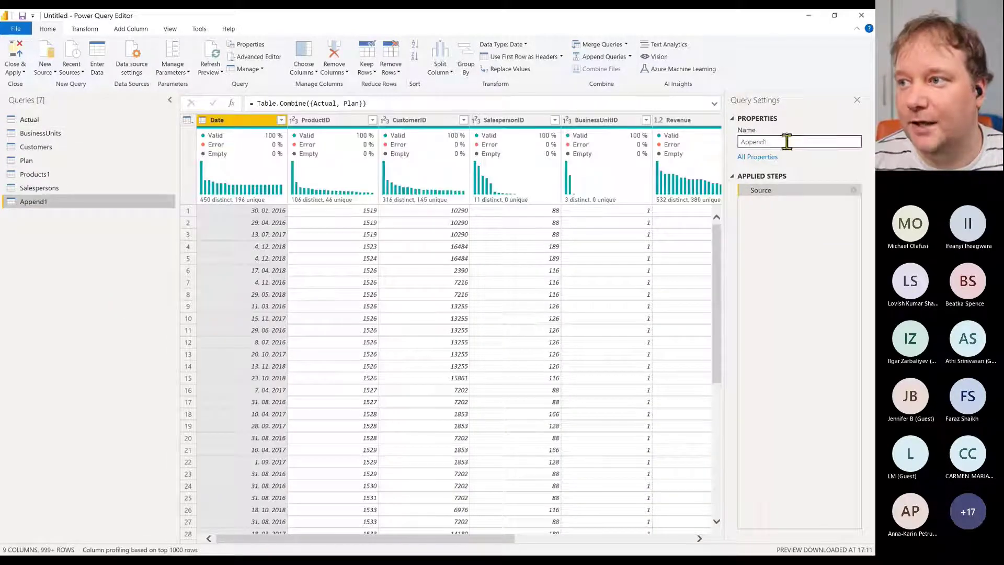
Rename the appended query as fSales
double_click(787, 141)
type("factD")
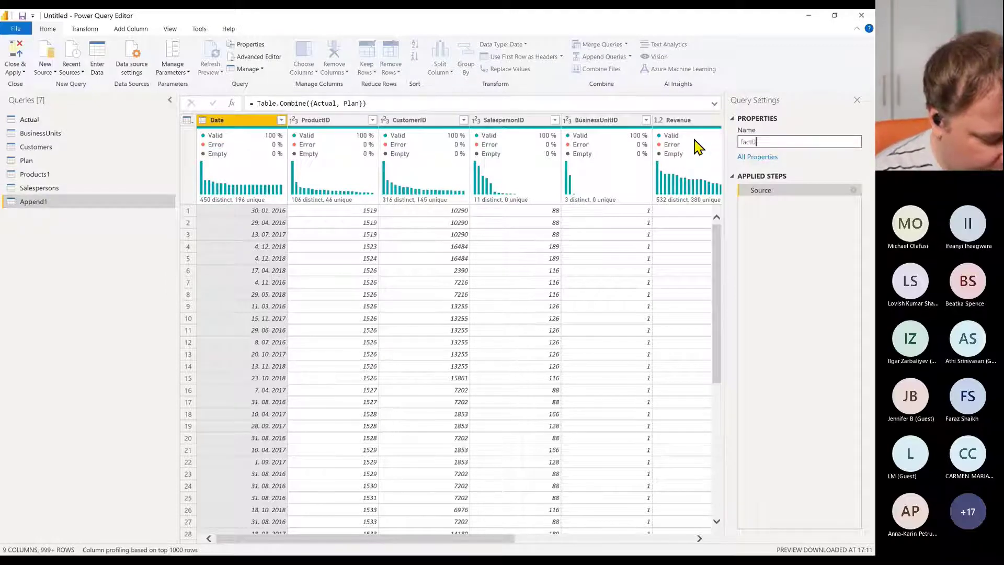
key("BackSpace")
type("Sales")
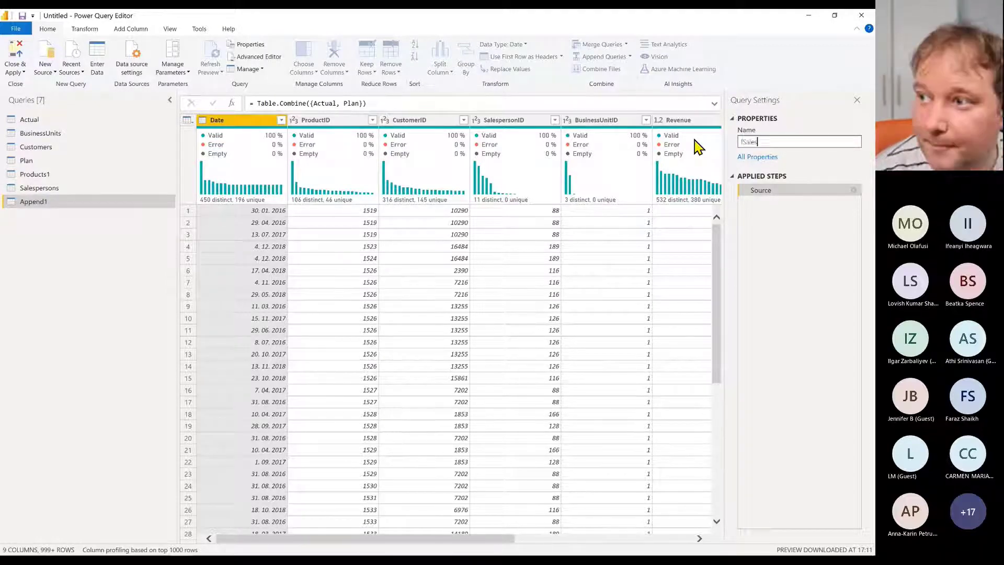
key("Return")
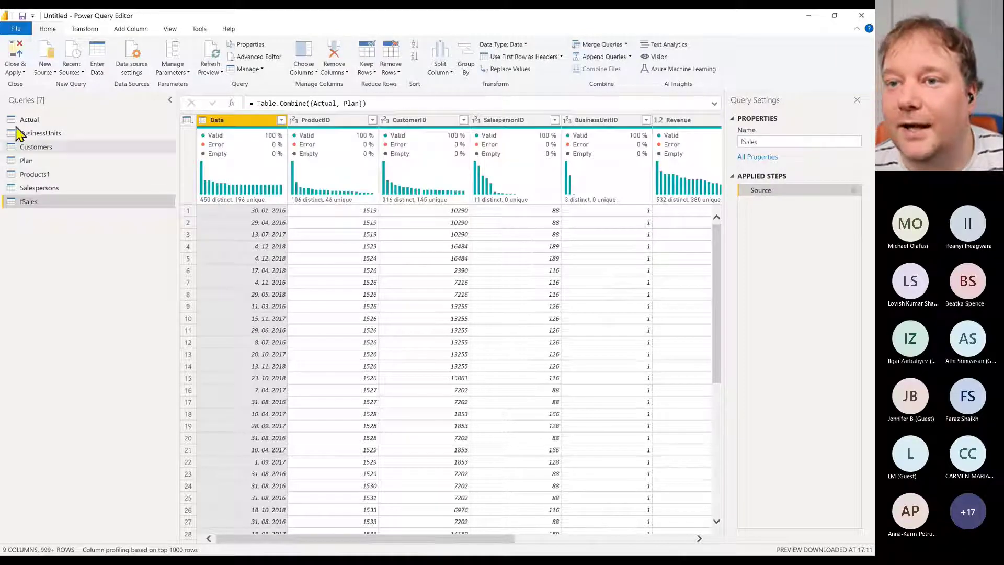
Disable loading for the source queries Actual and Plan
right_click(44, 119)
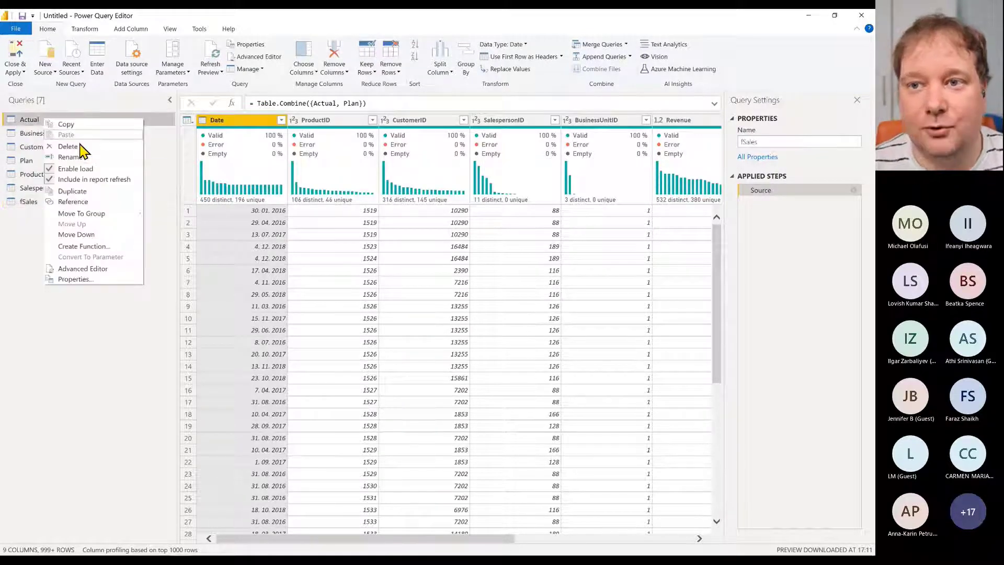
left_click(69, 171)
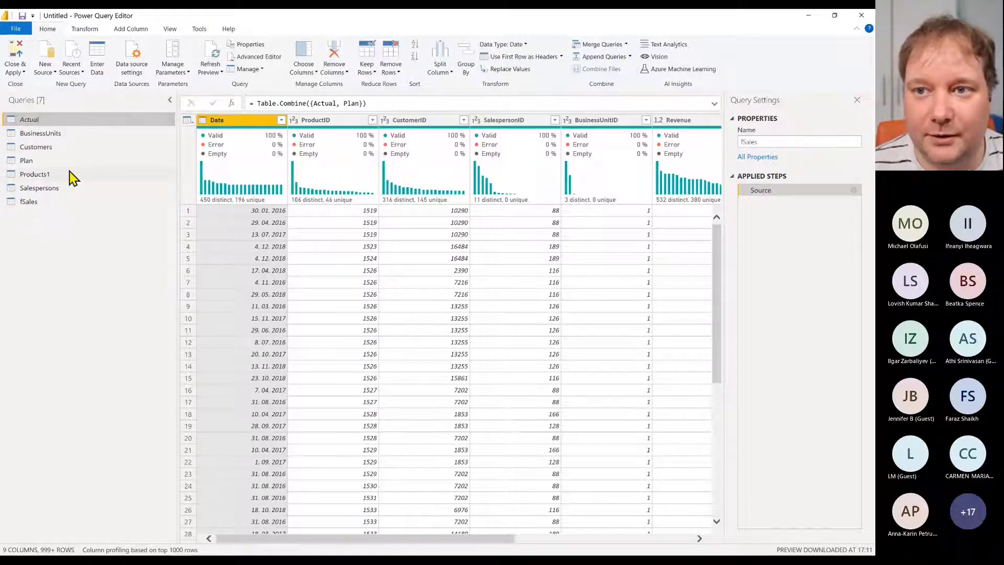
right_click(27, 161)
left_click(70, 211)
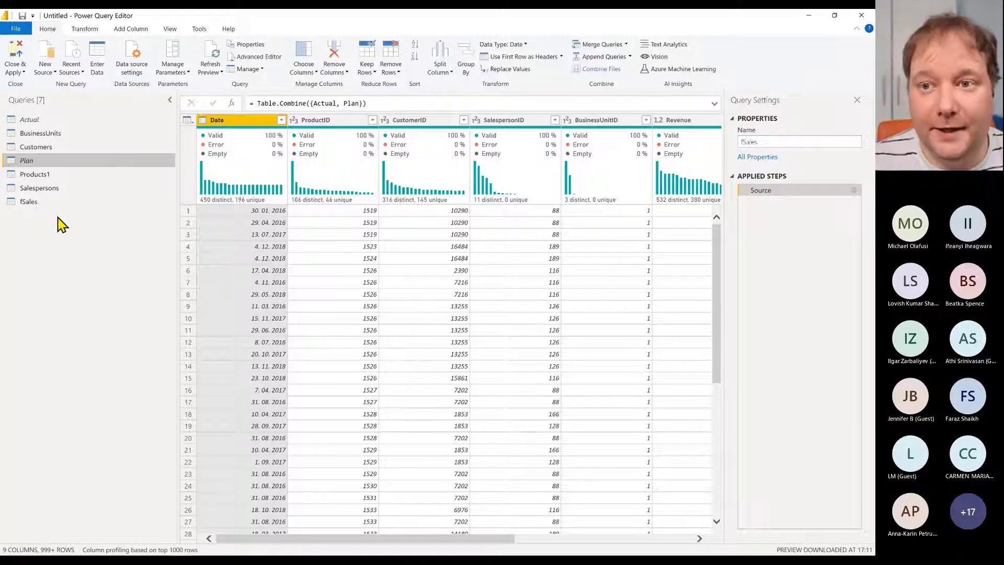
Unpivot all fSales columns other than Date, ProductID, CustomerID, SalespersonID, BusinessUnitID and Scenario
left_click(44, 203)
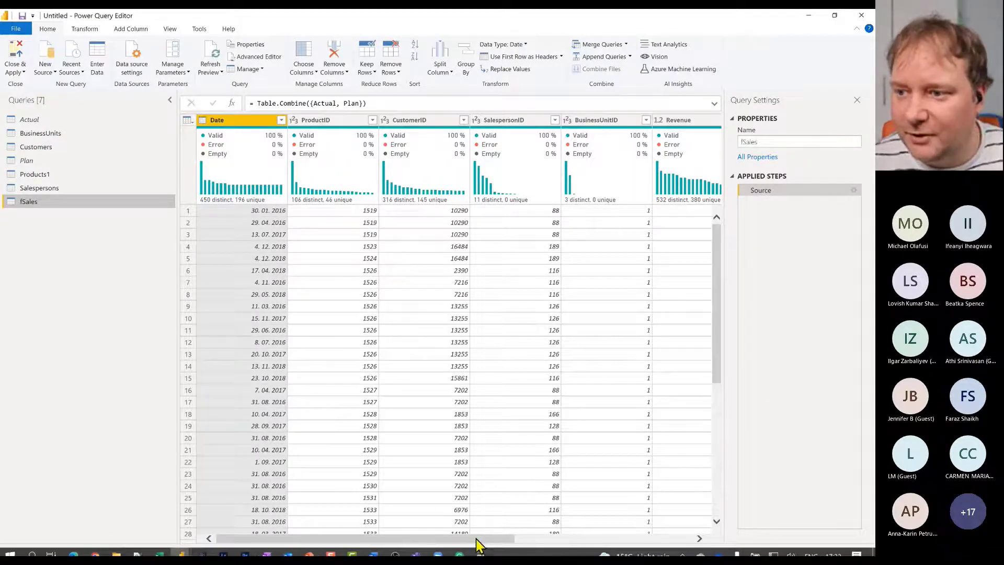
left_click_drag(477, 539, 639, 541)
left_click(454, 122, "shift")
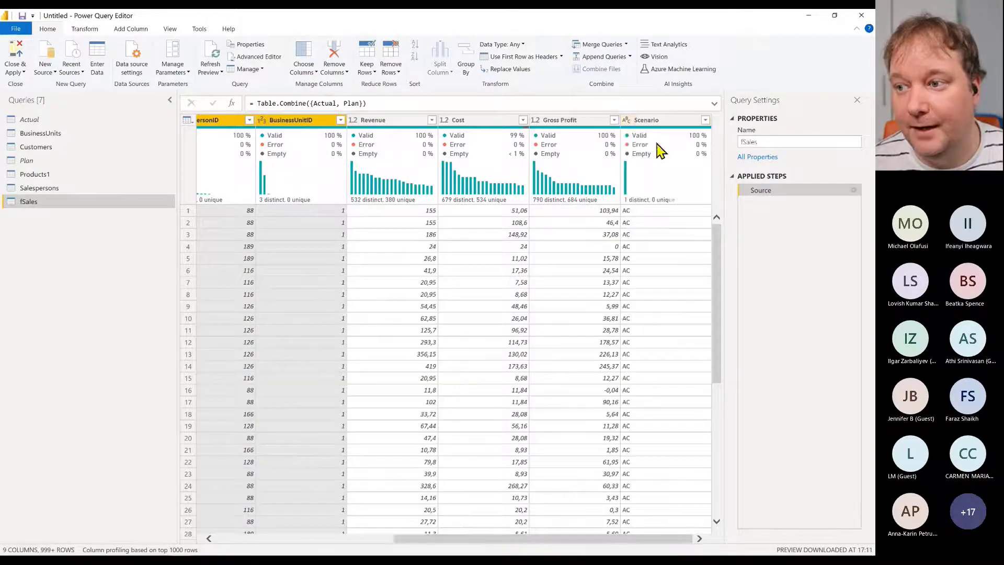
left_click(663, 121, "ctrl")
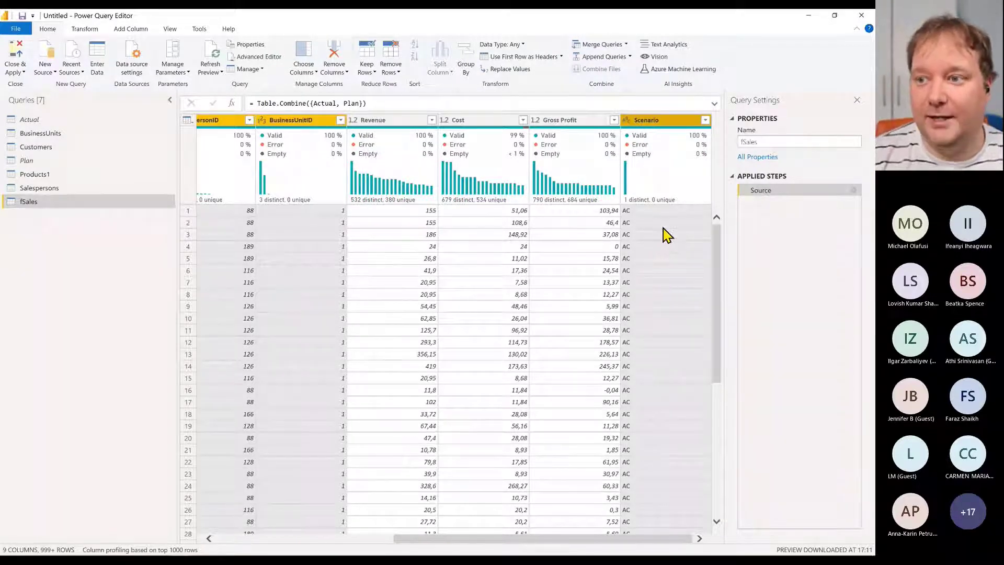
left_click_drag(549, 538, 710, 528)
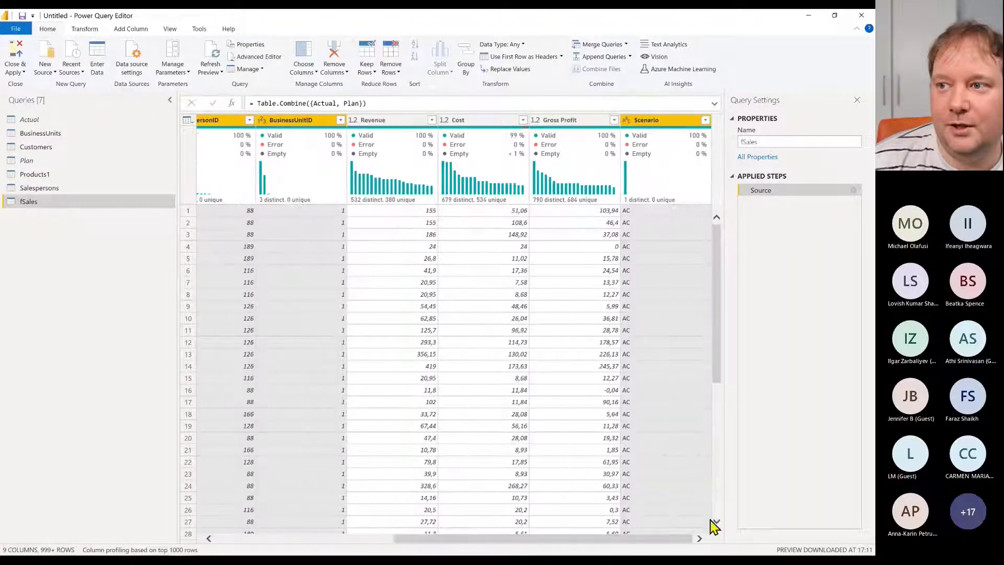
right_click(293, 121)
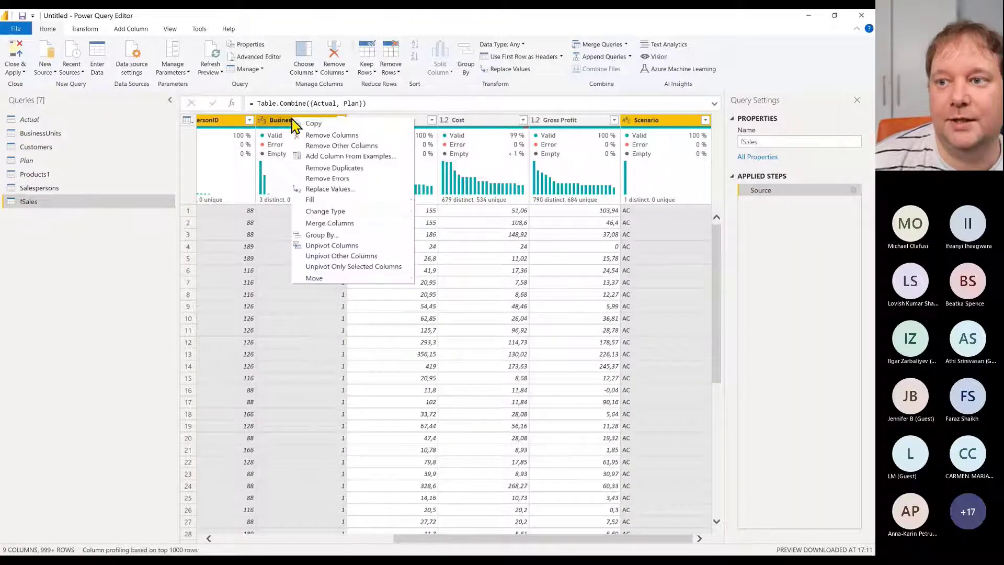
left_click(357, 256)
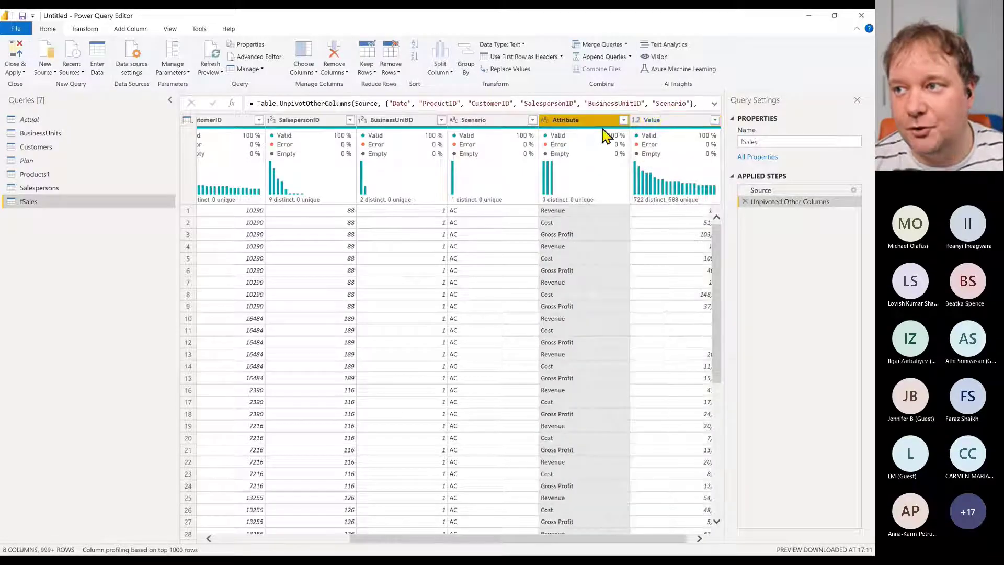
Rename the Attribute column of fSales as KPI and review it alongside the Value column
left_click(645, 121)
left_click(557, 122)
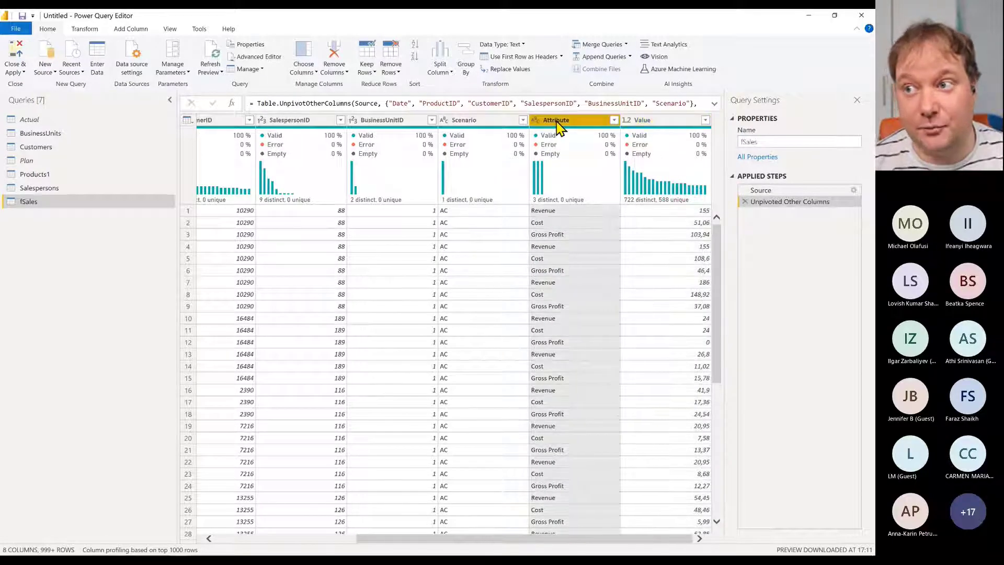
double_click(557, 121)
type("KPI")
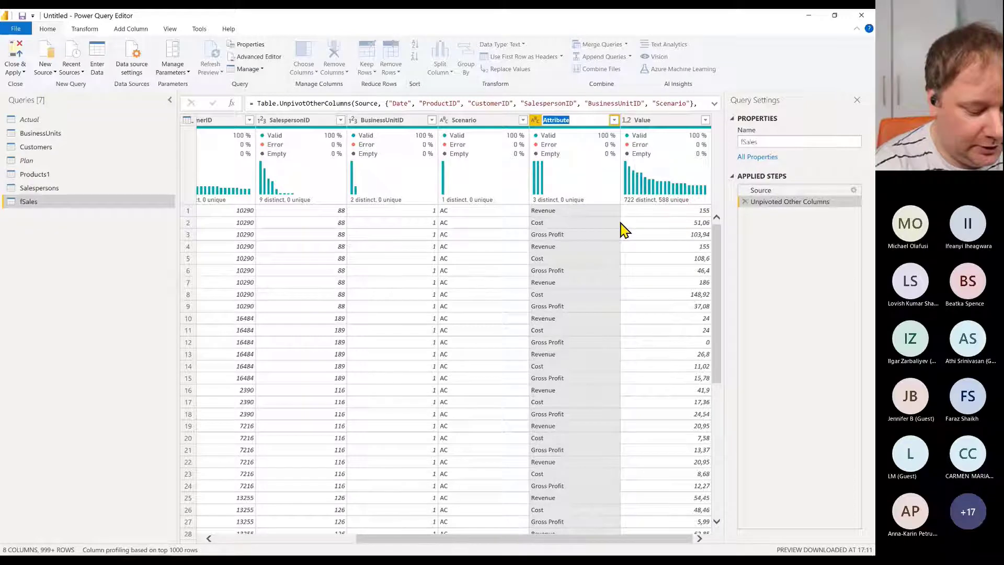
key("Return")
left_click(668, 126)
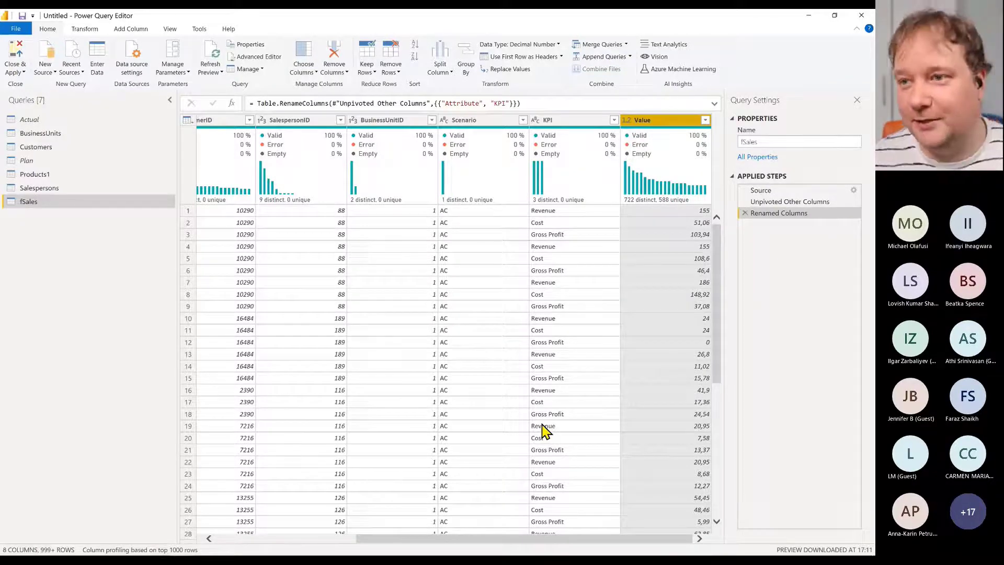
left_click(584, 122)
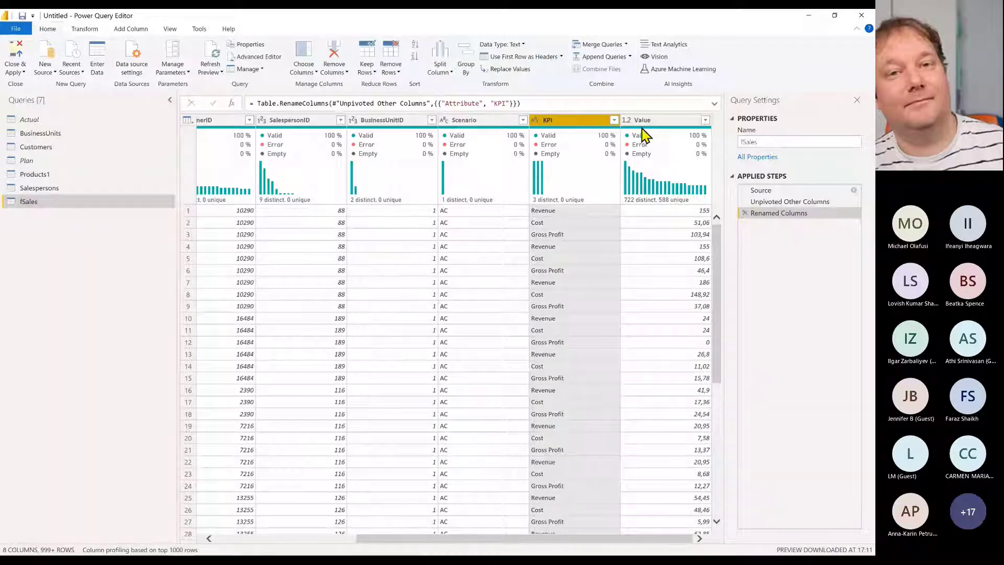
left_click(678, 169)
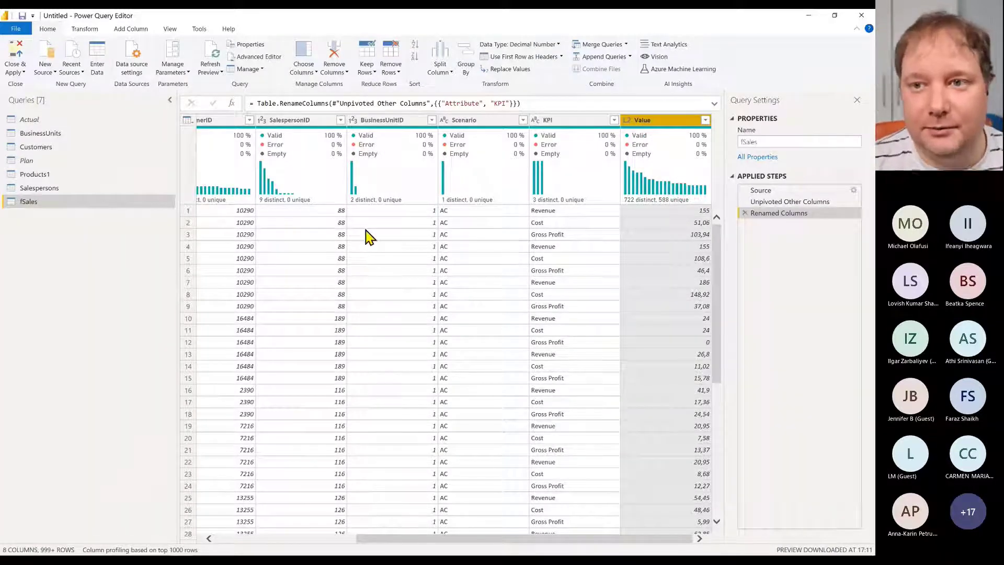
Duplicate the fSales query and replace the end of the copy's M code with the copied calendar-building steps, separated by a comma
right_click(40, 205)
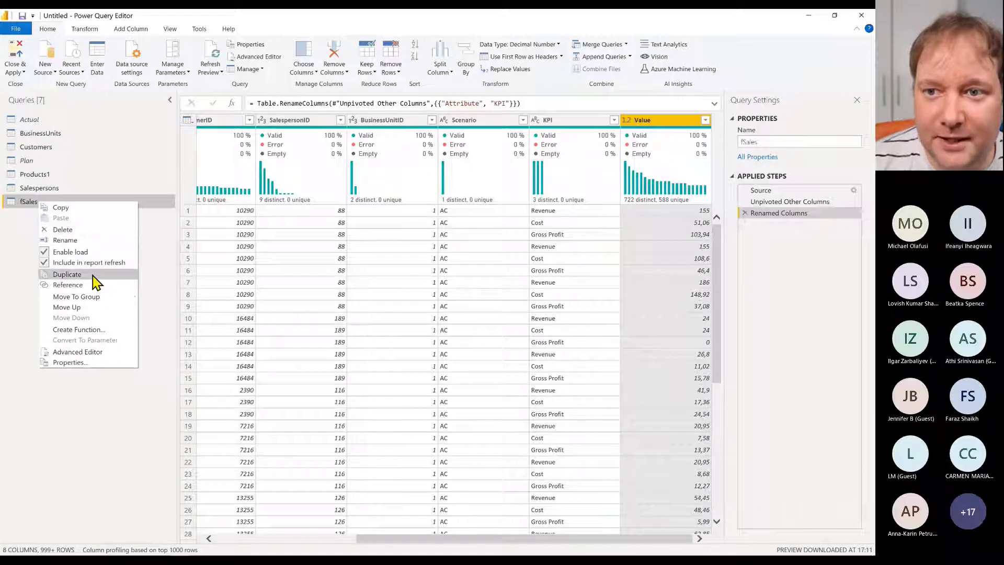
left_click(67, 274)
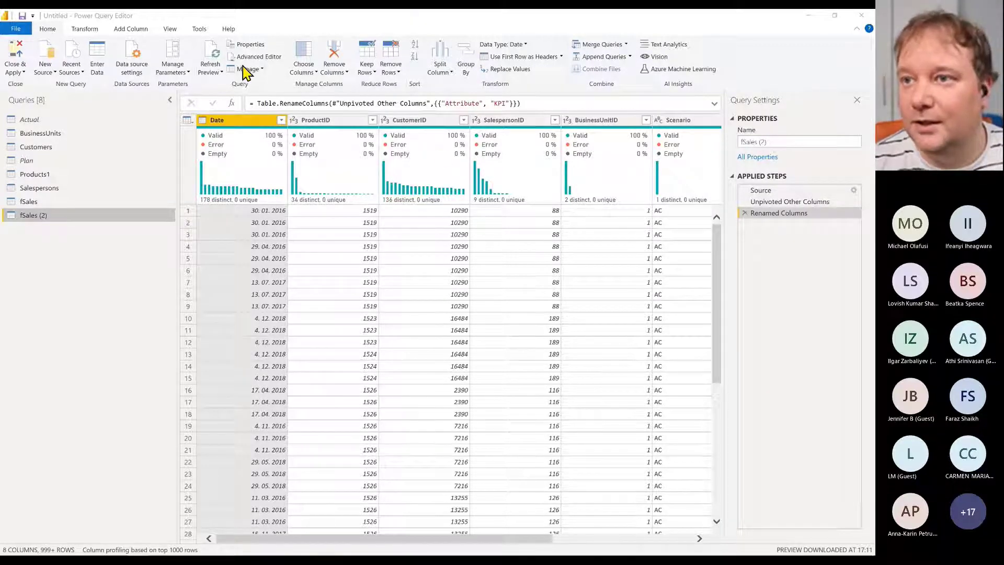
left_click(258, 58)
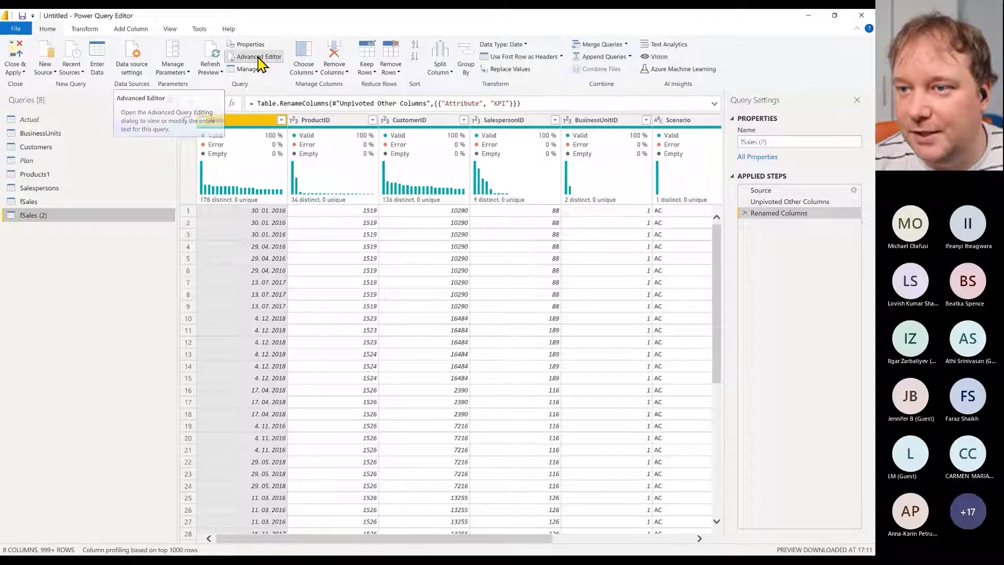
left_click_drag(276, 181, 167, 167)
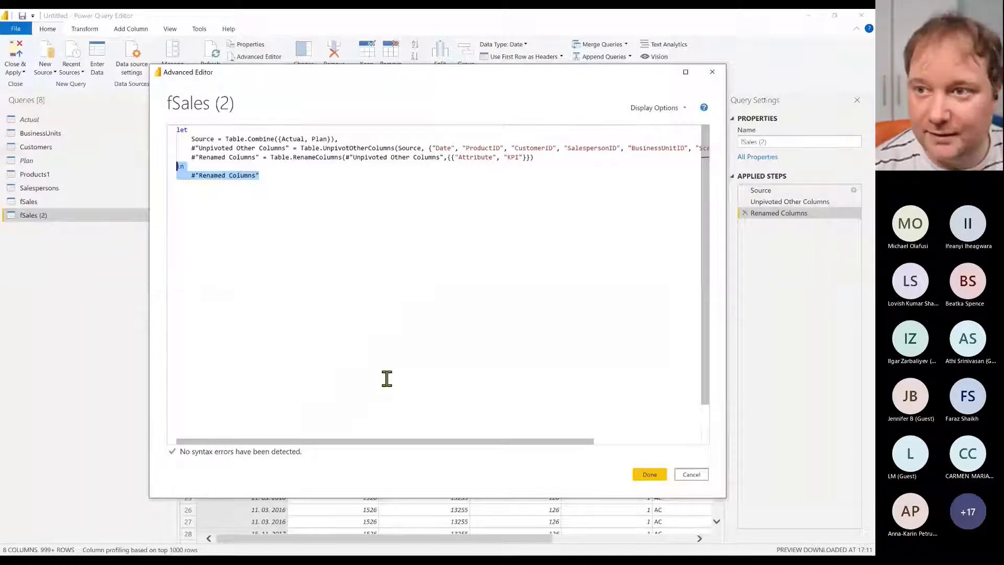
key("Delete")
key("ctrl+v")
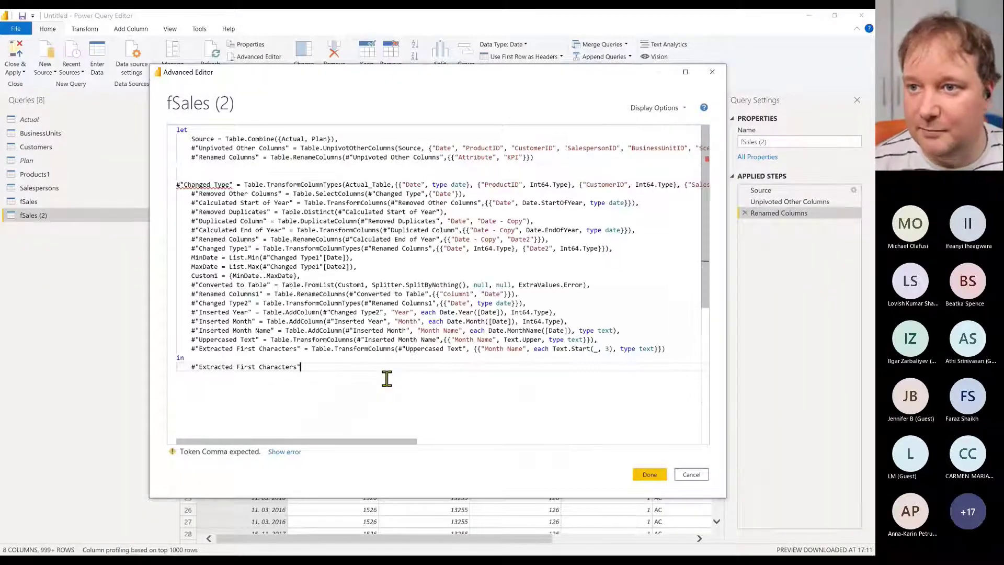
left_click(537, 157)
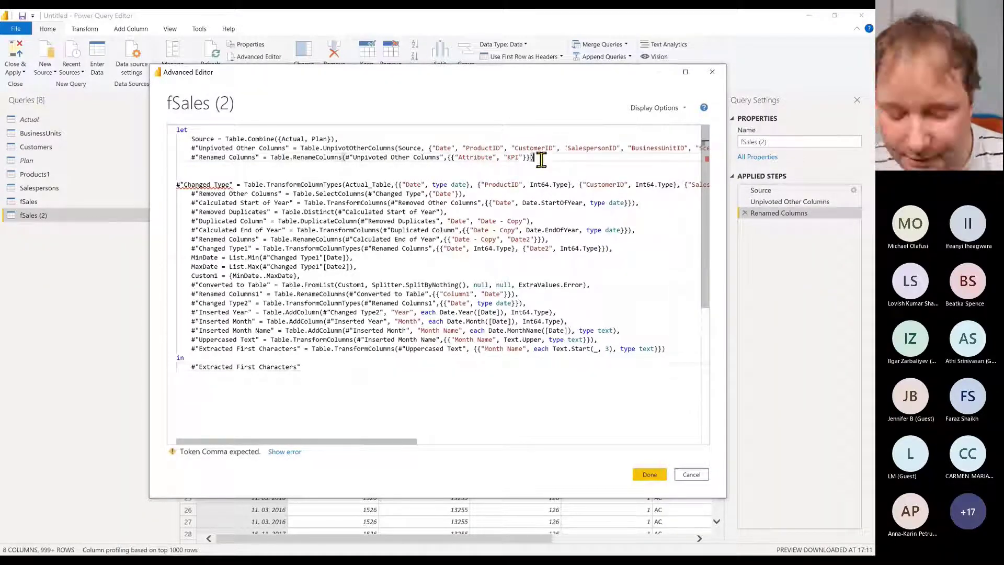
type(",")
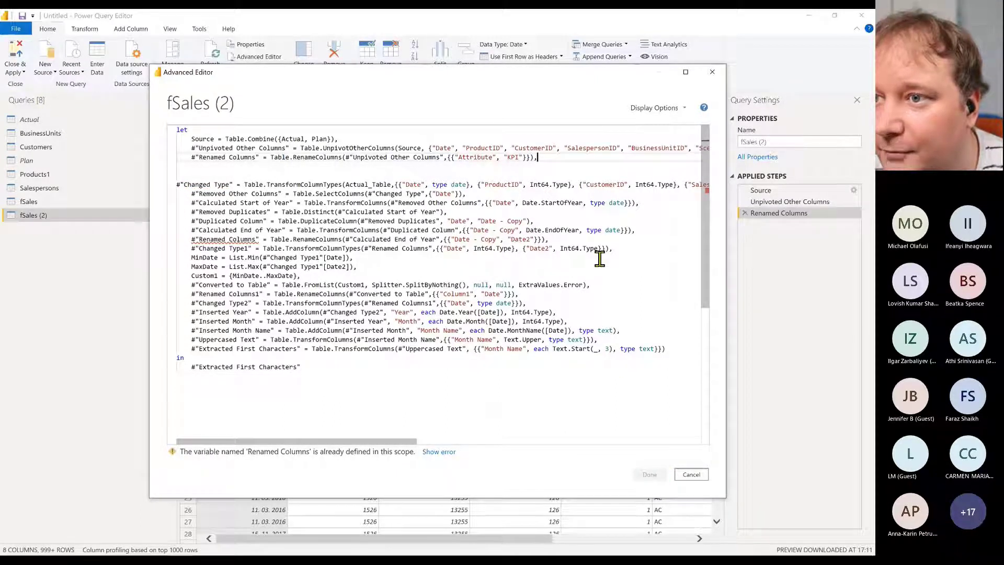
Rename the Renamed Columns step after Calculated End of Year as Renamed Columns11 and use that name in the Changed Type1 step
left_click(257, 240)
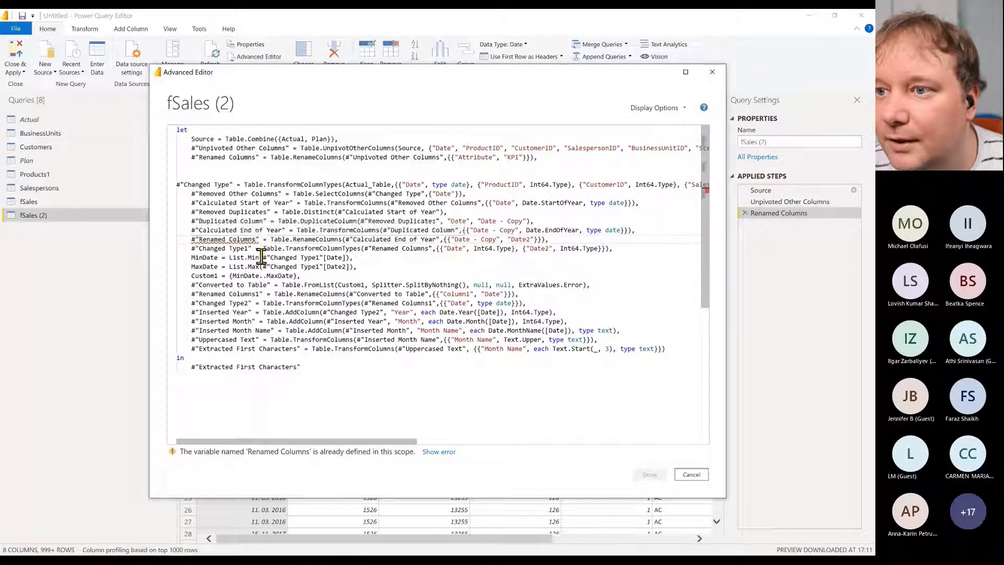
type("1")
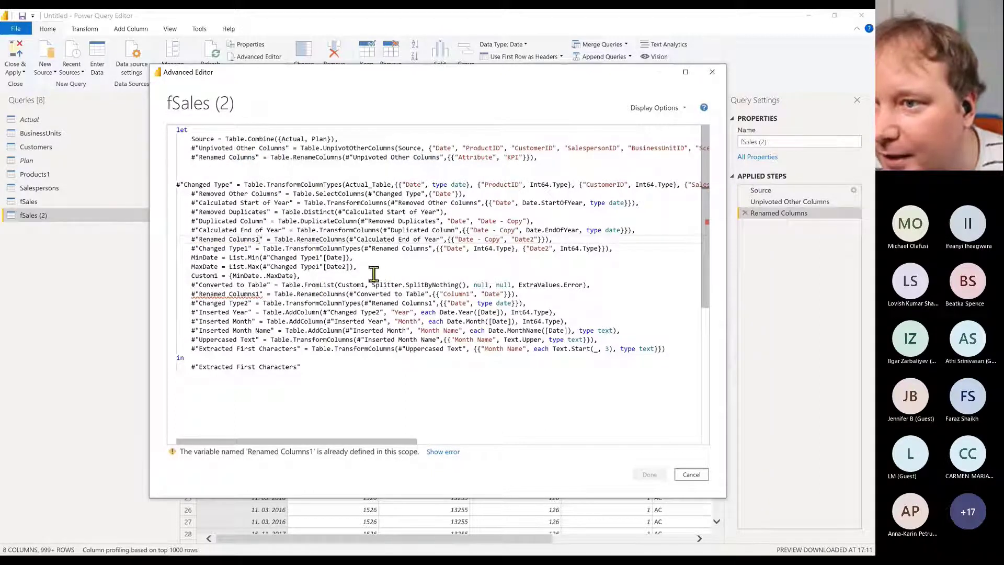
type("1")
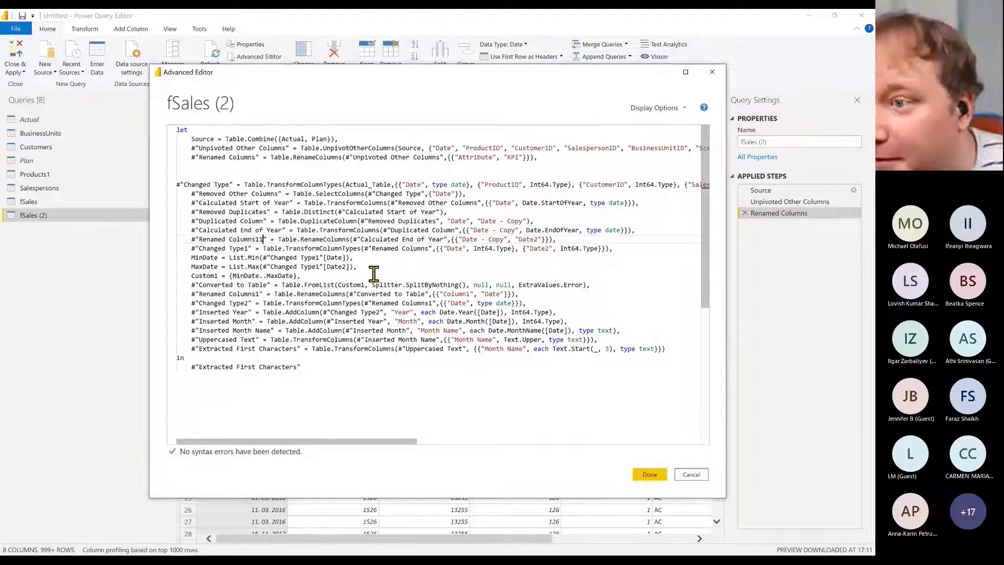
left_click(428, 248)
type("11")
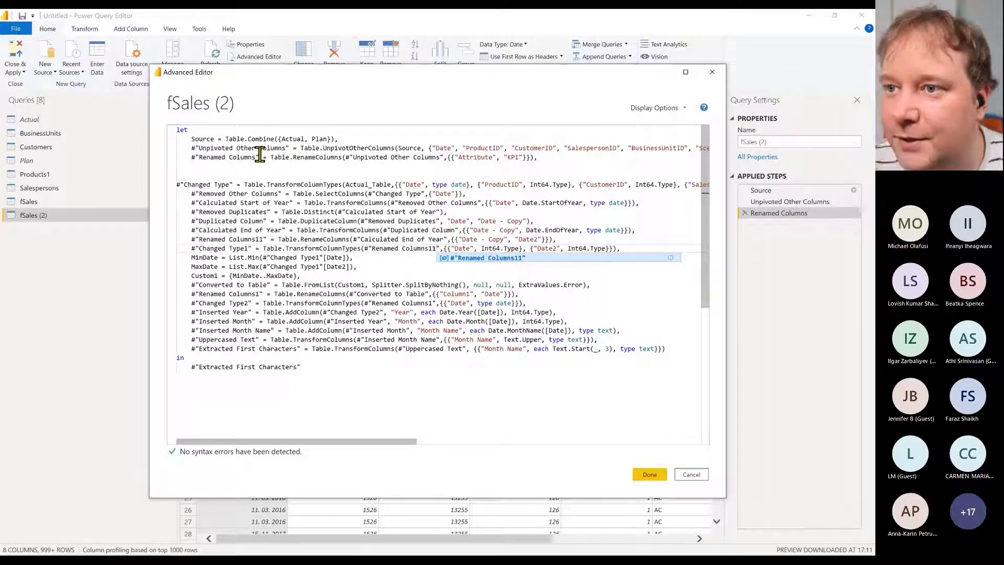
Replace Actual_Table with #"Renamed Columns" in the Changed Type step and check the rest of that line
left_click_drag(259, 157, 191, 157)
key("ctrl+c")
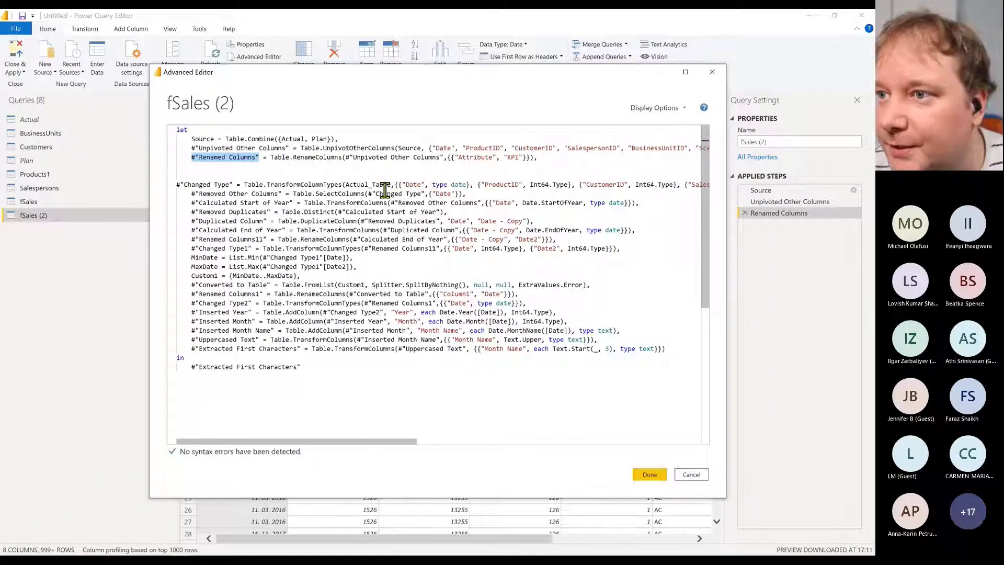
left_click_drag(390, 184, 345, 183)
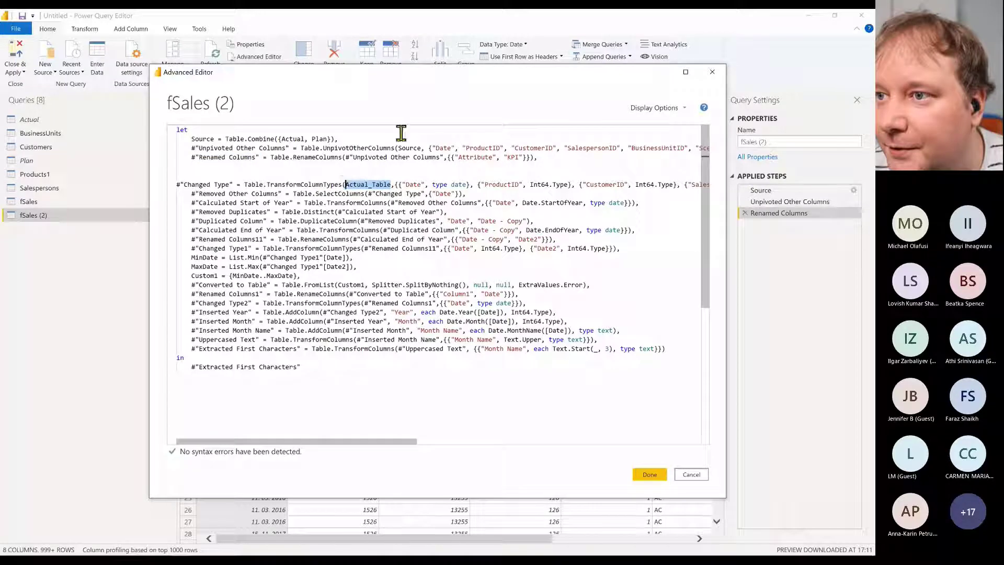
key("ctrl+v")
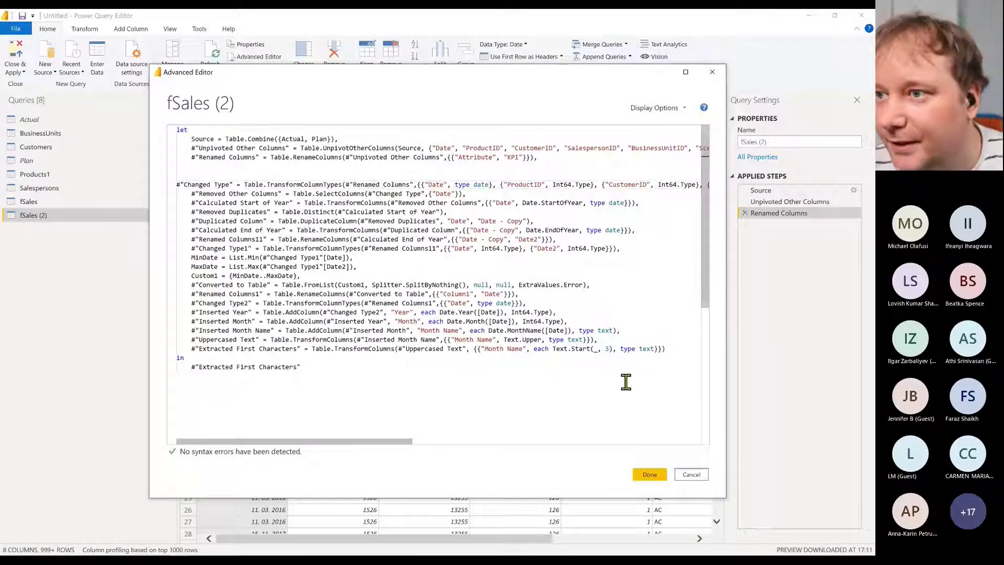
left_click_drag(393, 448, 695, 466)
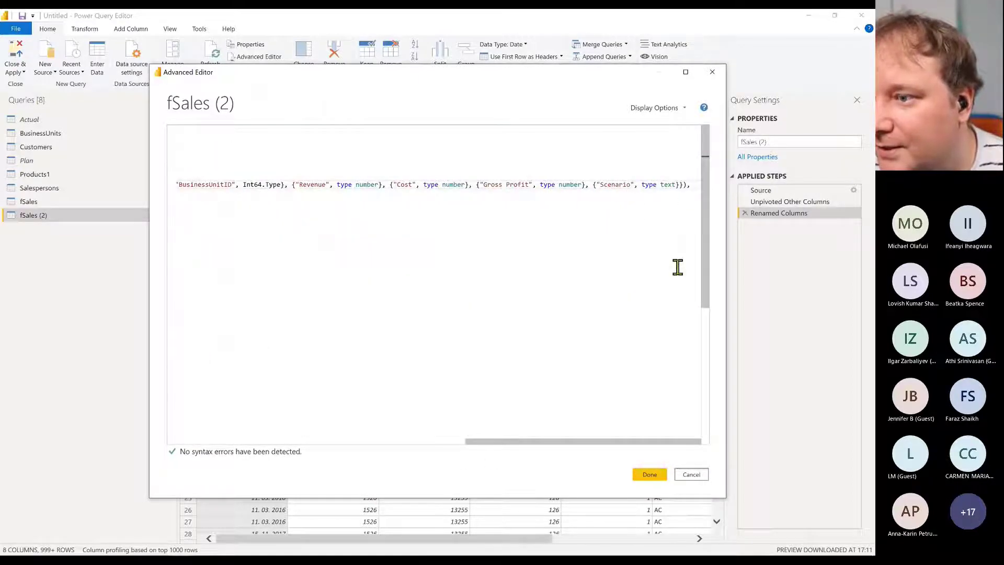
left_click_drag(560, 447, 242, 449)
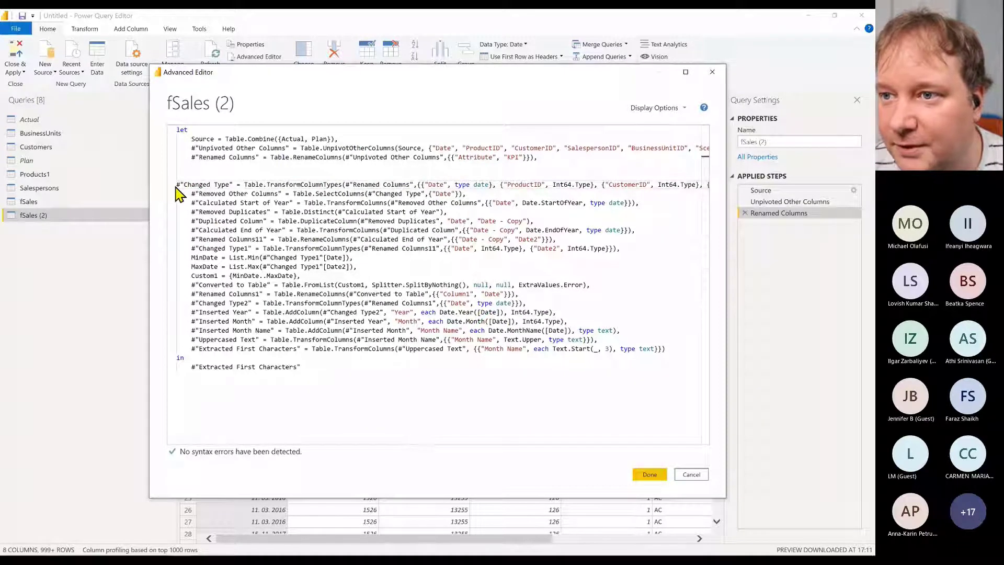
Delete the whole #"Changed Type" line from the duplicated query's M code
left_click_drag(175, 192, 758, 193)
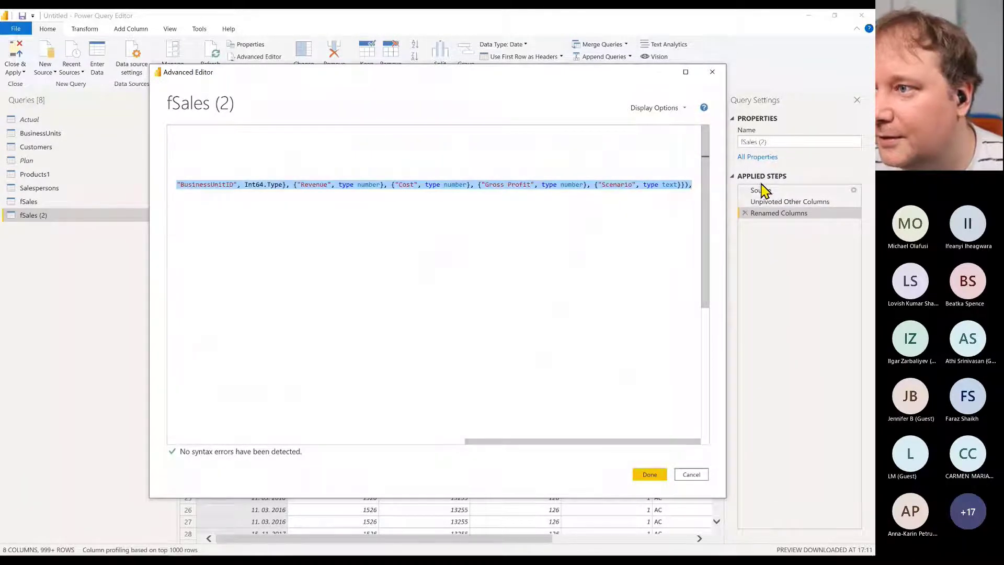
key("Delete")
key("Delete")
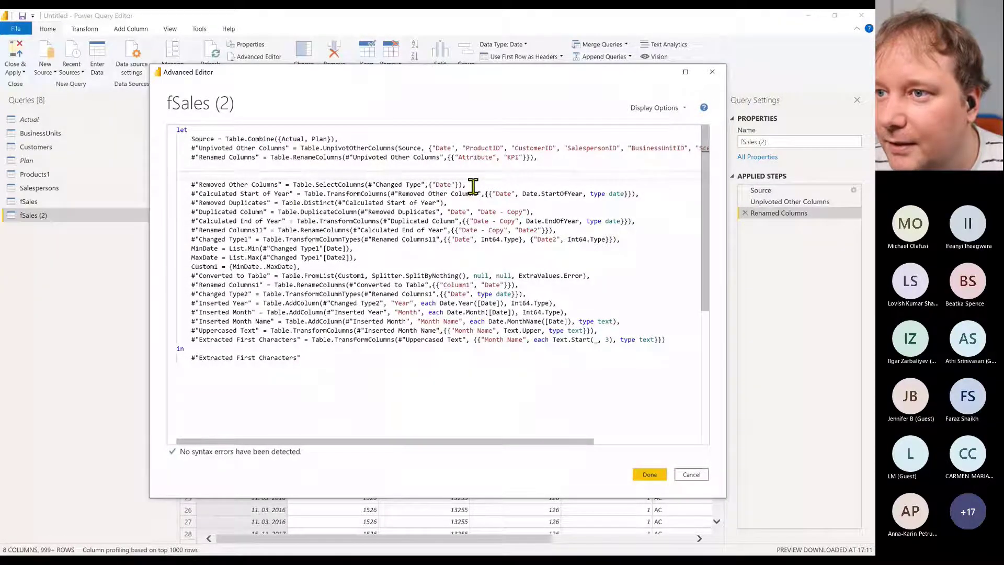
Make the Removed Other Columns step reference #"Renamed Columns" instead of #"Changed Type" and apply the edited code
left_click_drag(465, 184, 177, 176)
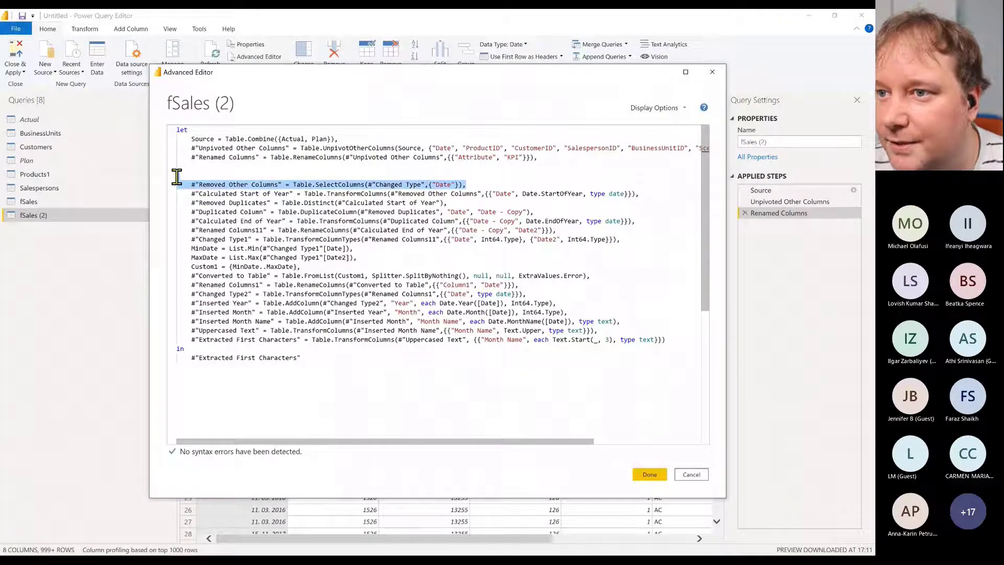
left_click(268, 156)
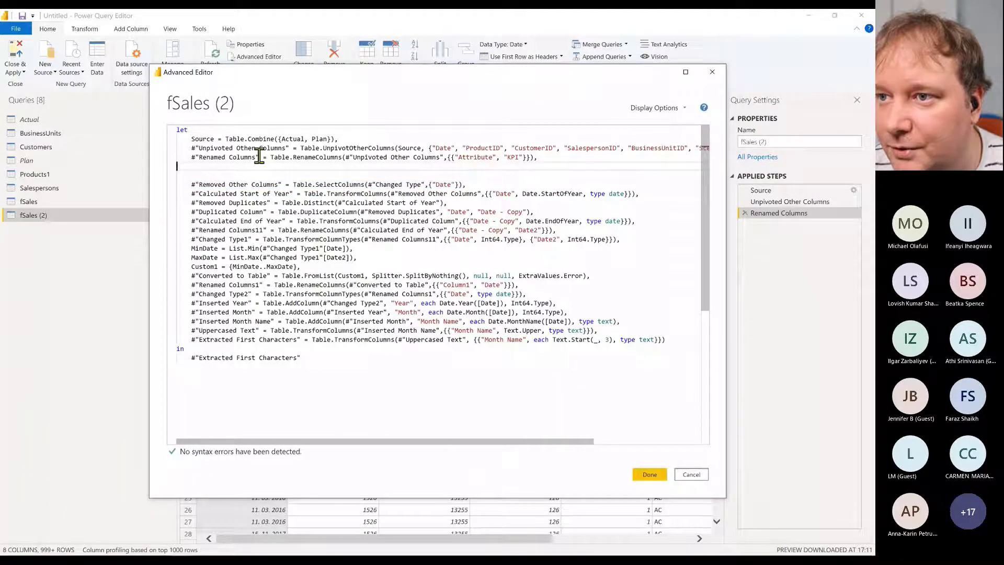
left_click_drag(260, 157, 190, 157)
key("ctrl+c")
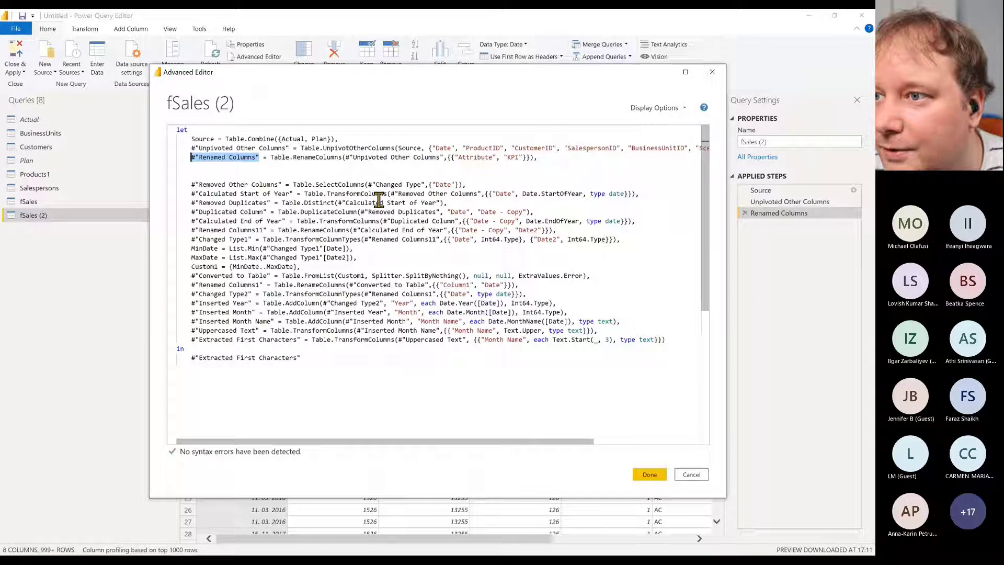
left_click_drag(424, 184, 369, 183)
key("ctrl+v")
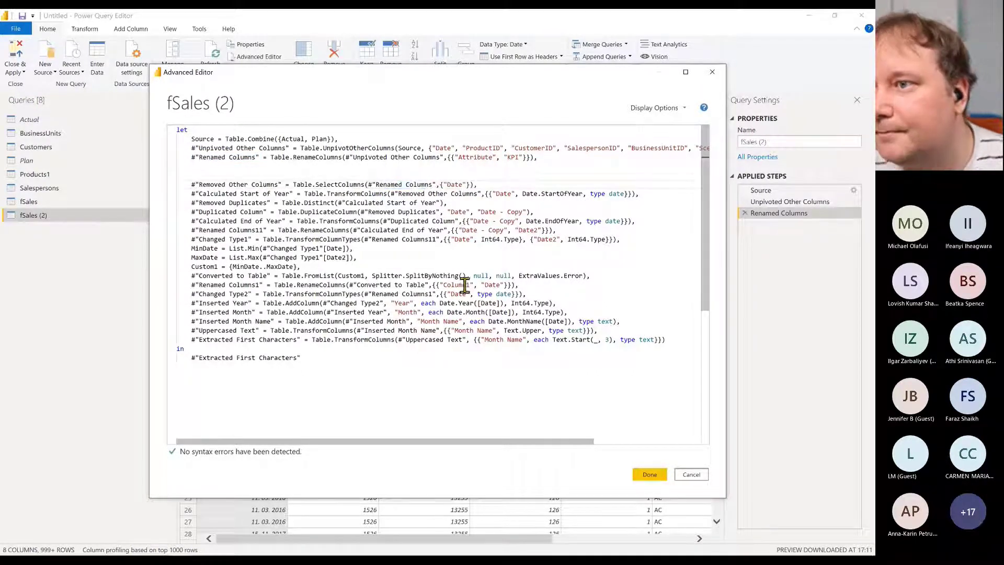
left_click(649, 474)
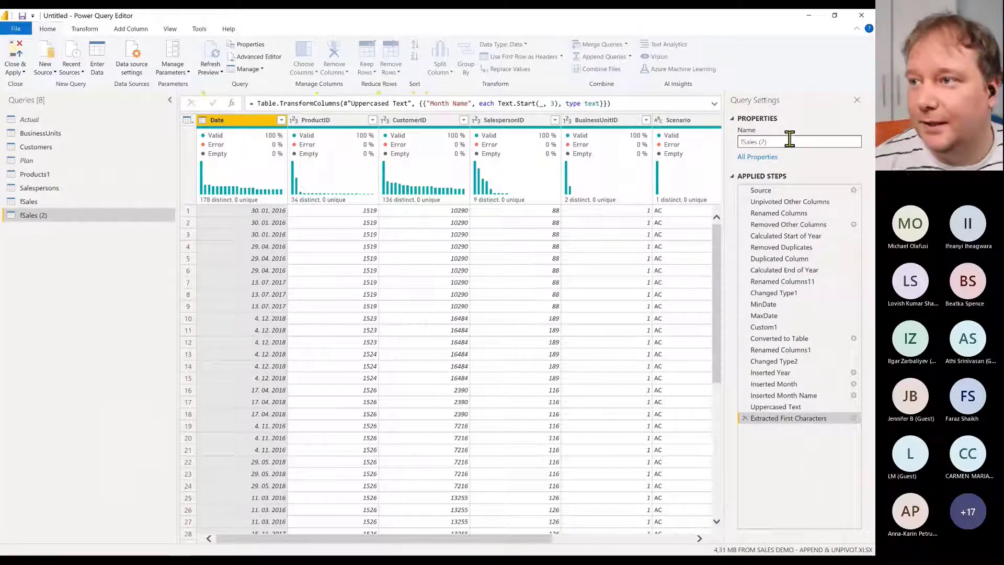
Rename the duplicated query fSales (2) as Calendar
left_click_drag(790, 140, 729, 147)
type("C")
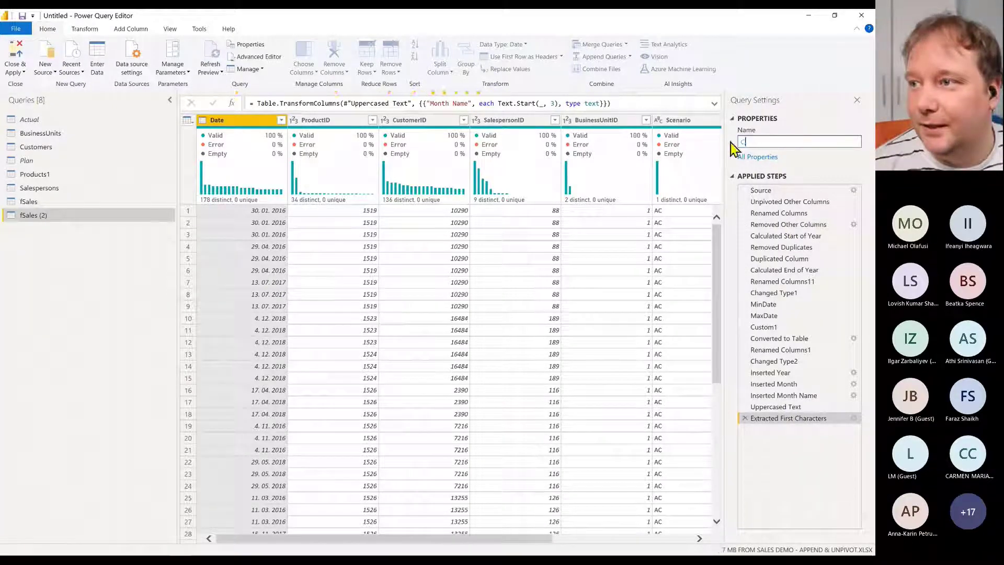
type("alendar")
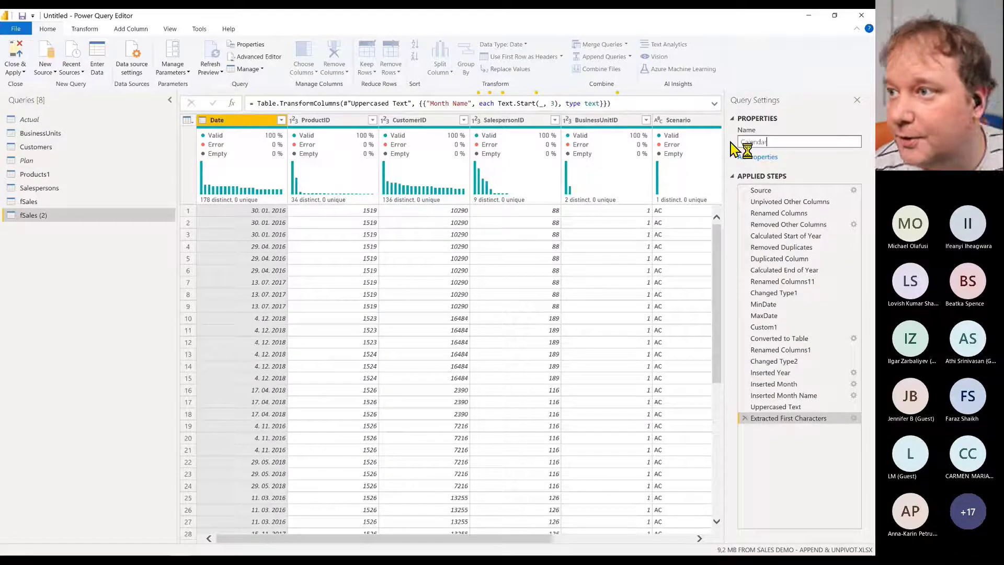
key("Return")
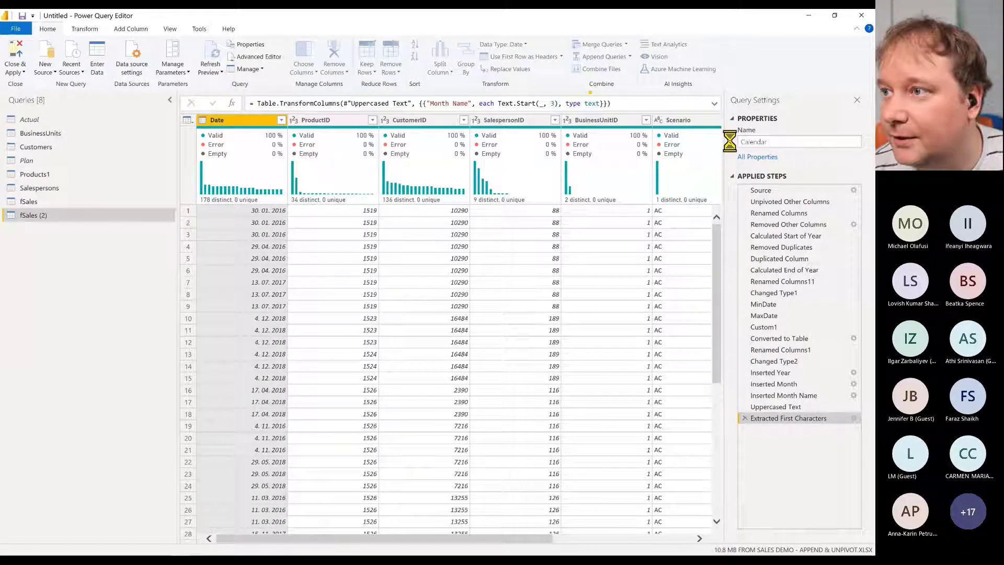
Review the Calendar query's applied steps from Uppercased Text back to Calculated End of Year, finishing on Extracted First Characters
left_click(781, 407)
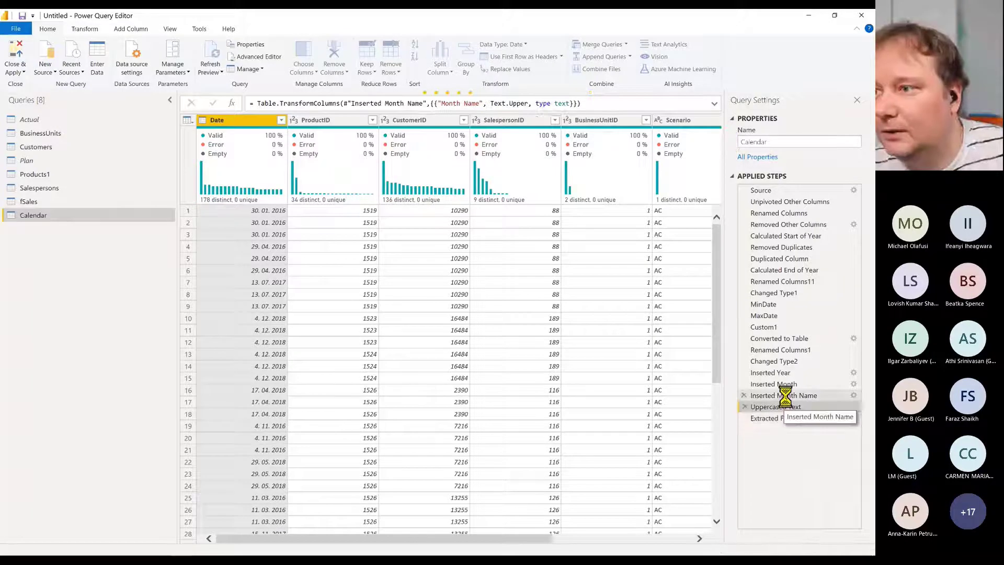
left_click(783, 395)
left_click(778, 361)
left_click(788, 293)
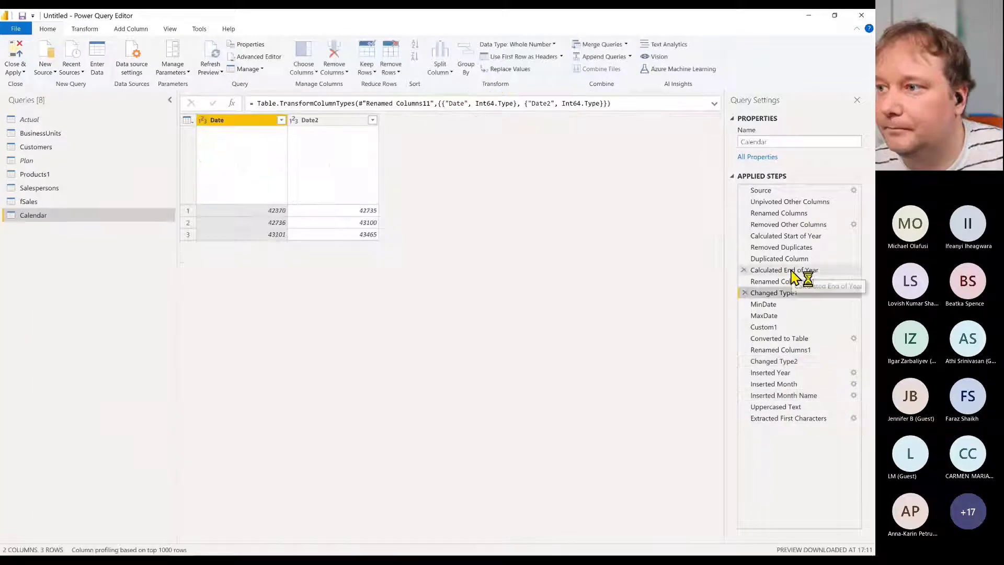
left_click(787, 271)
left_click(788, 418)
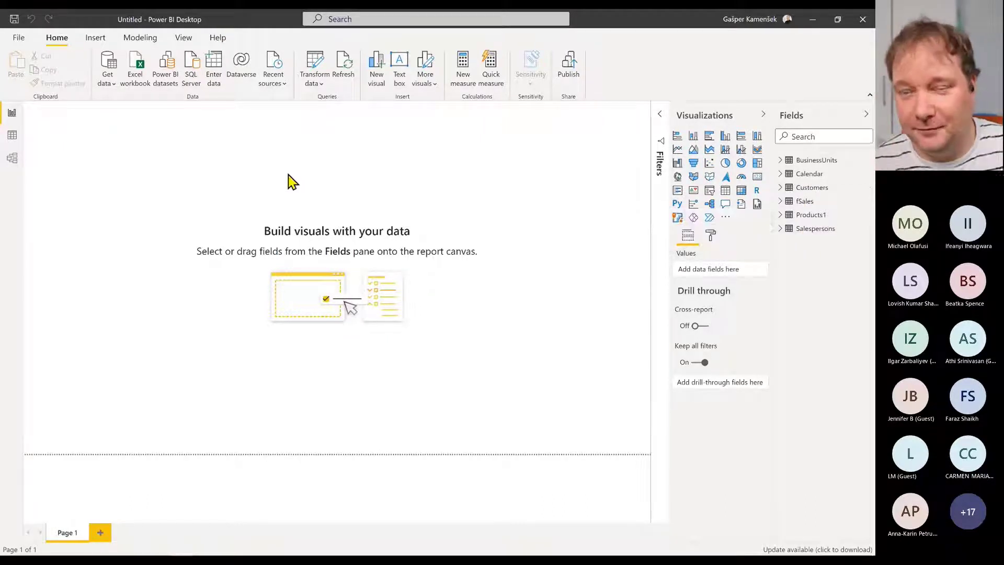
Arrange the Salespersons, Customers, BusinessUnits and Calendar tables around fSales in the model diagram
left_click(11, 158)
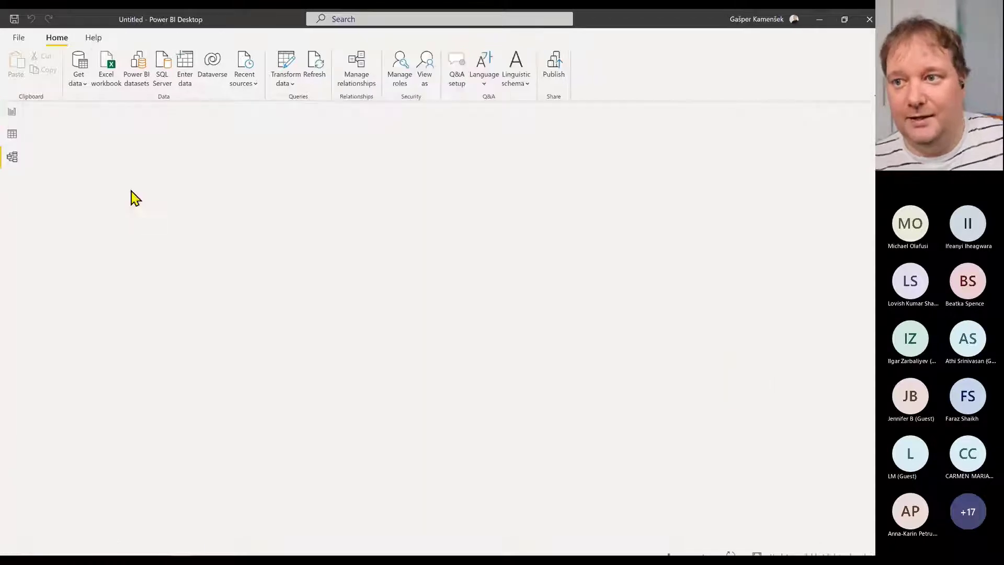
left_click_drag(148, 278, 58, 148)
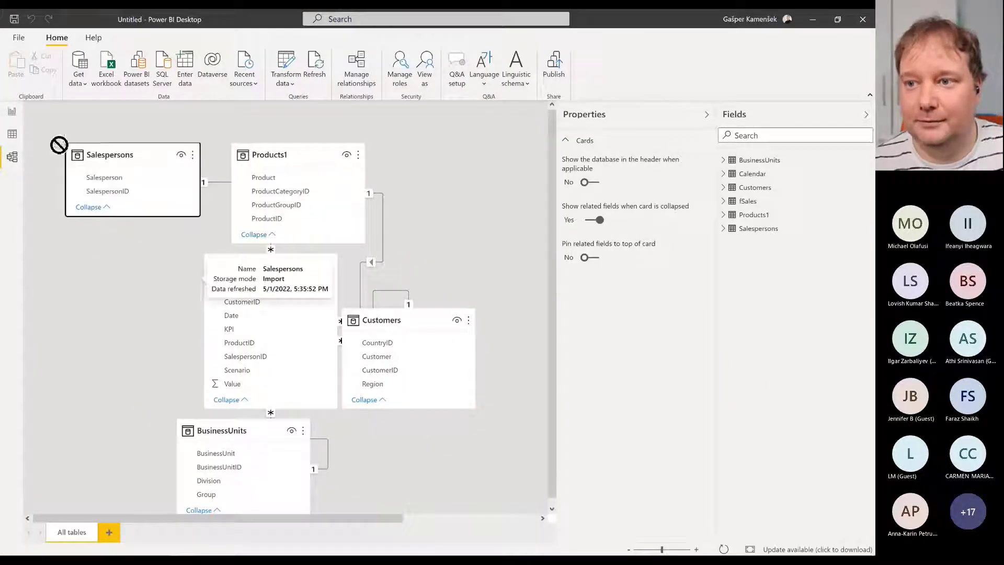
left_click_drag(396, 319, 458, 181)
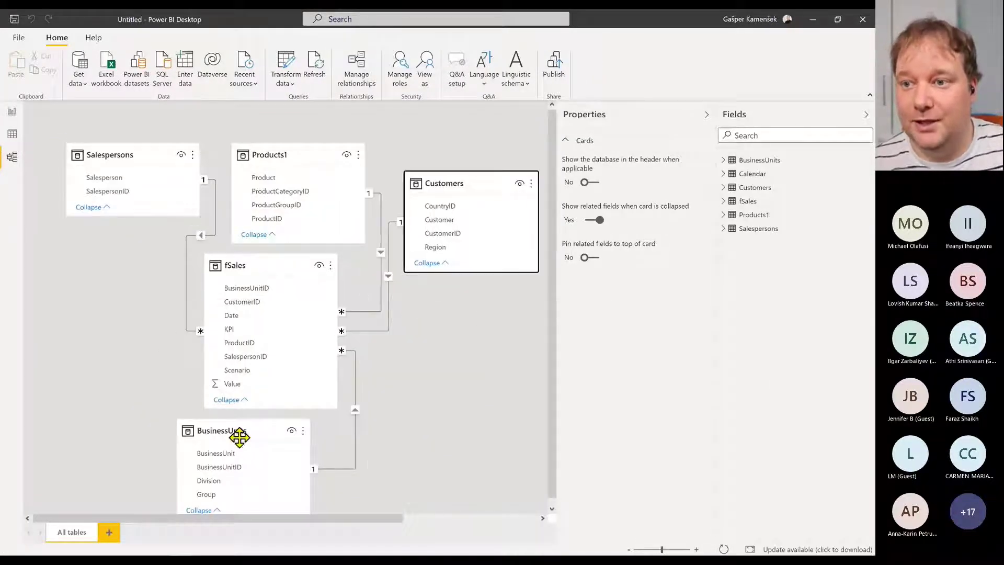
left_click_drag(240, 437, 128, 343)
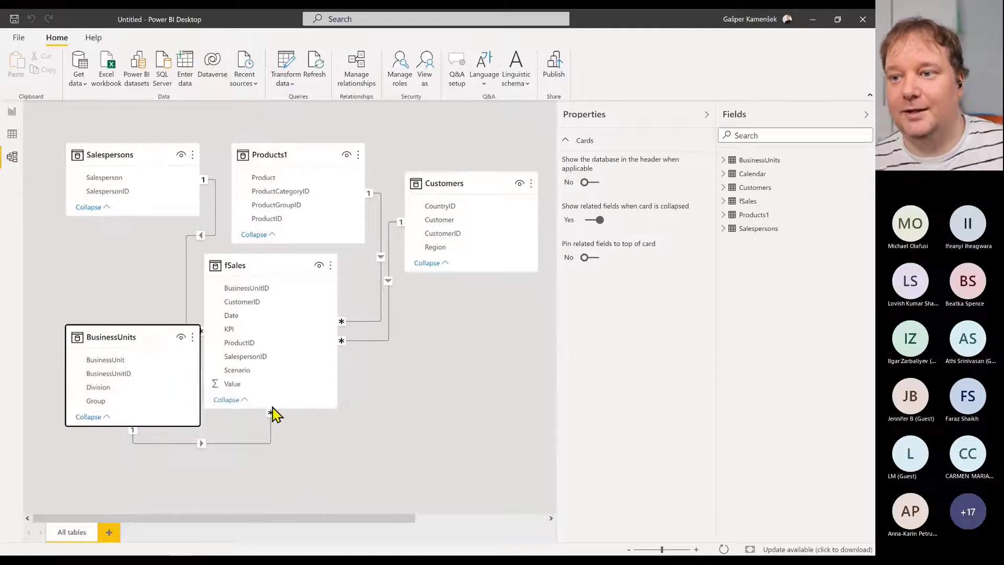
left_click(628, 549)
left_click(706, 114)
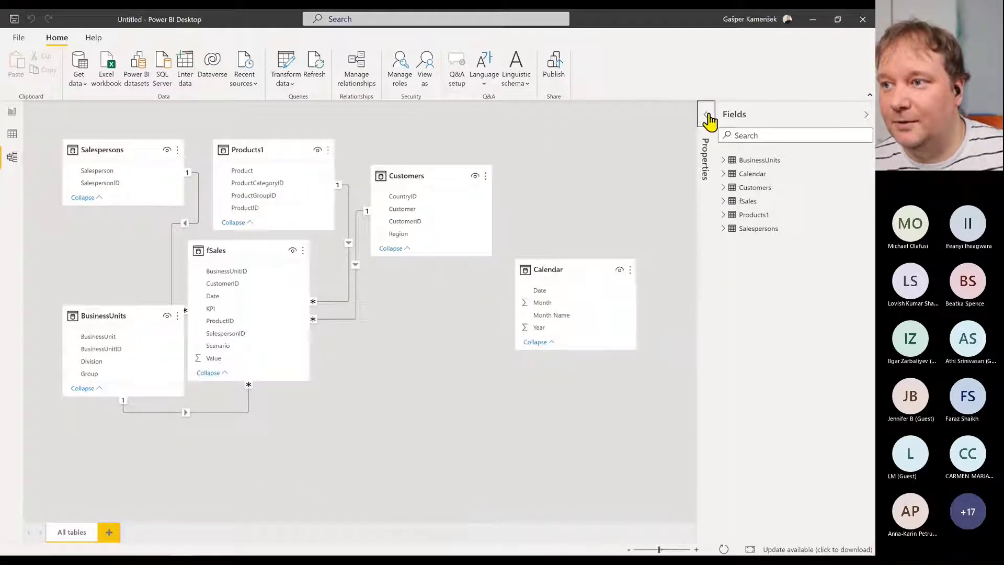
left_click_drag(527, 303, 392, 384)
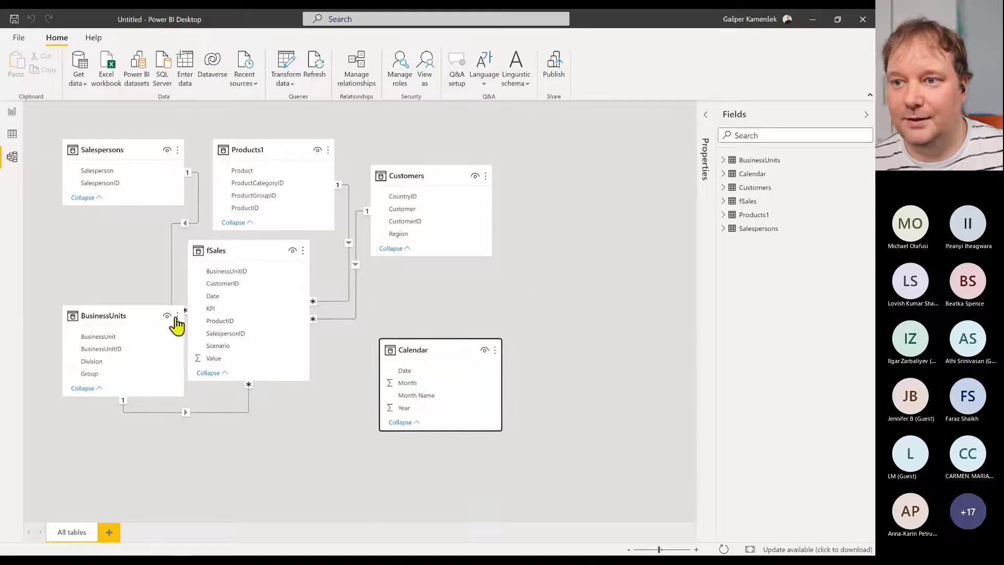
Relate the fSales Date field to the Calendar Date field and spread the dimension tables around fSales in the model diagram
left_click_drag(217, 300, 413, 375)
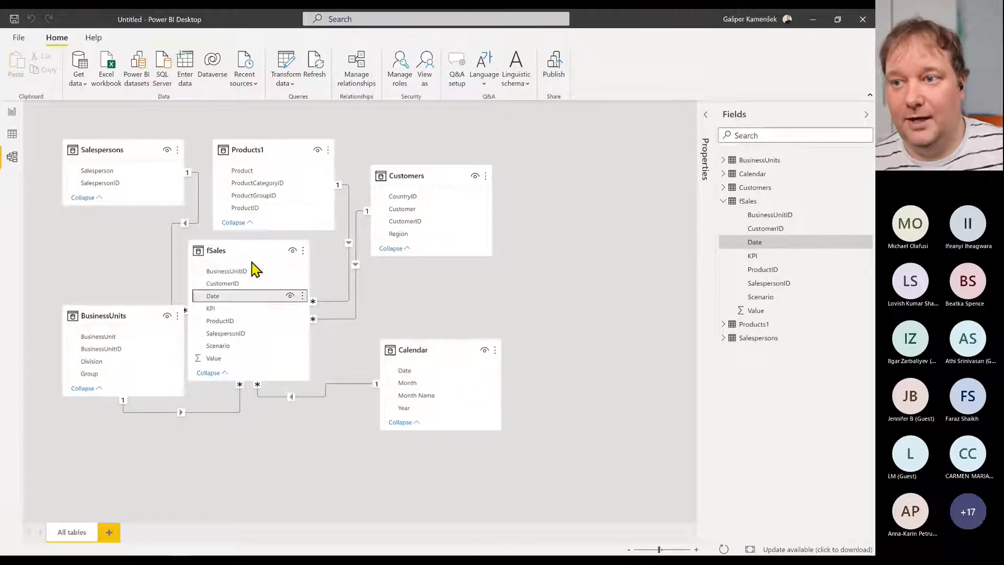
left_click_drag(251, 268, 280, 284)
left_click_drag(136, 314, 136, 403)
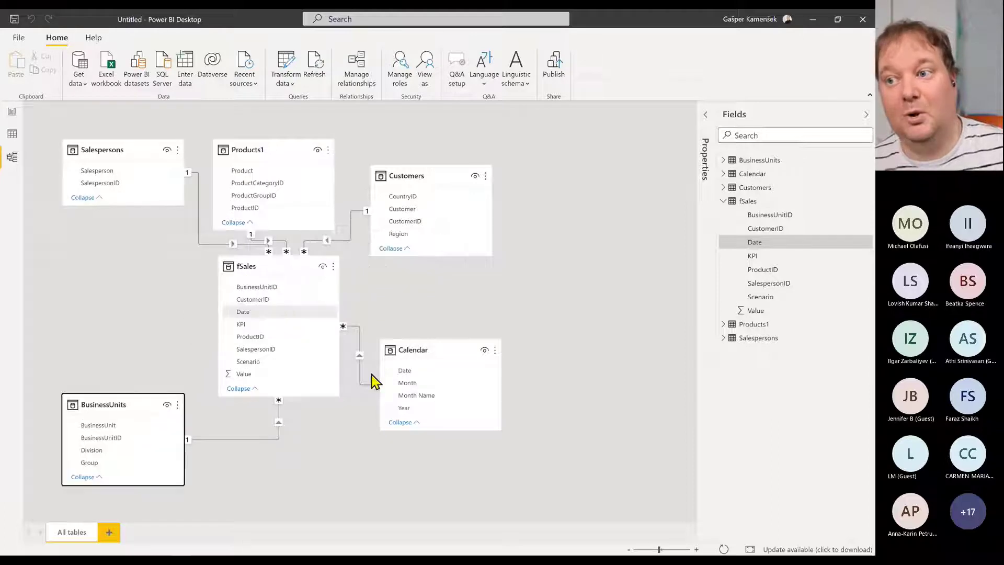
left_click_drag(473, 385, 511, 432)
left_click_drag(112, 152, 98, 208)
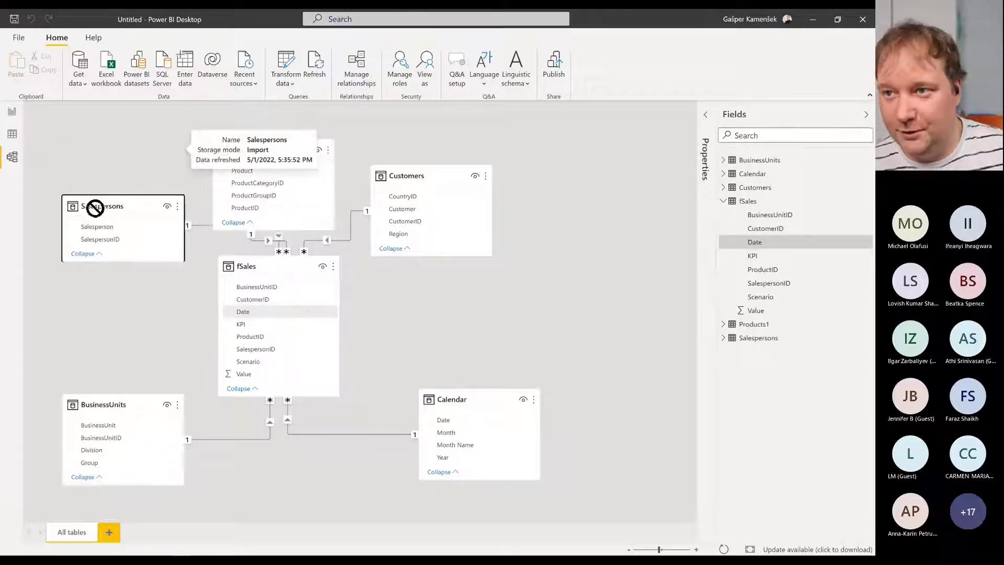
left_click(258, 140)
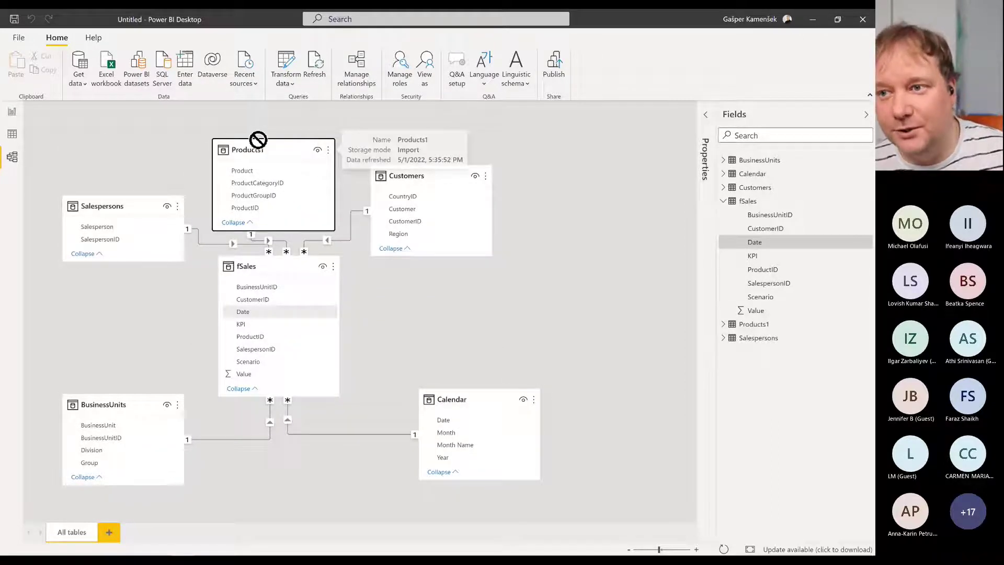
left_click_drag(257, 139, 250, 139)
left_click_drag(274, 260, 277, 291)
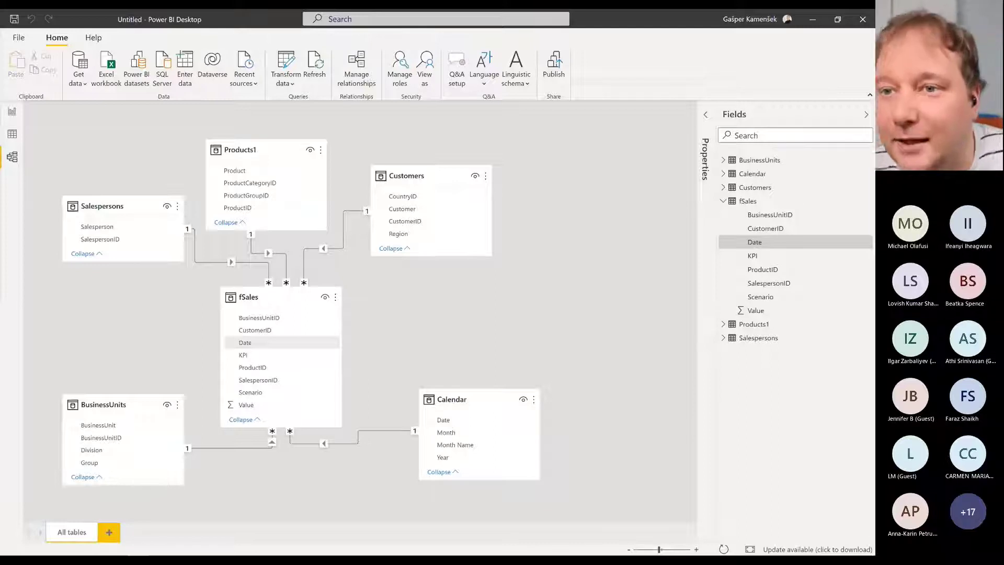
Sort the Calendar table's Month Name column by the Month column
left_click(12, 111)
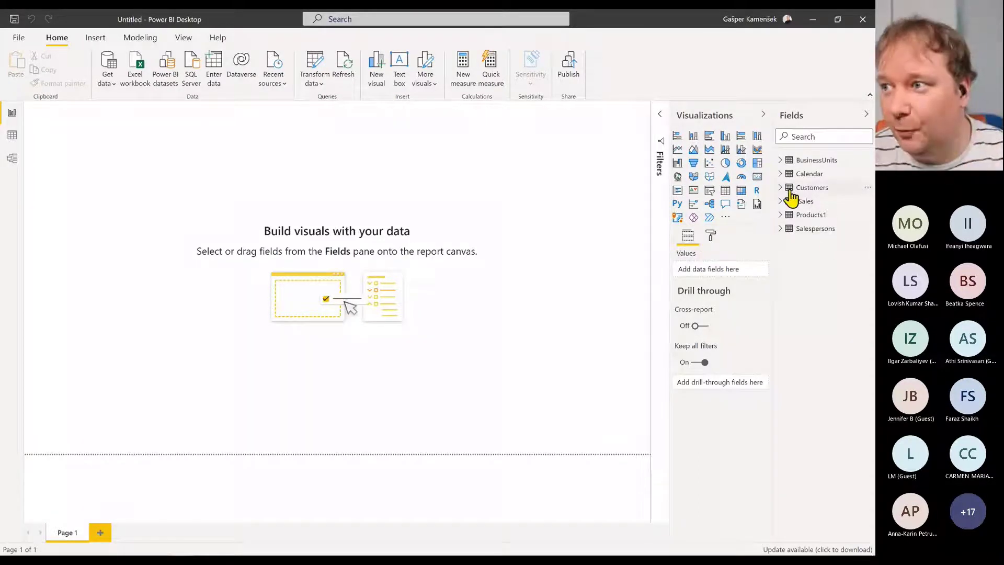
left_click(780, 175)
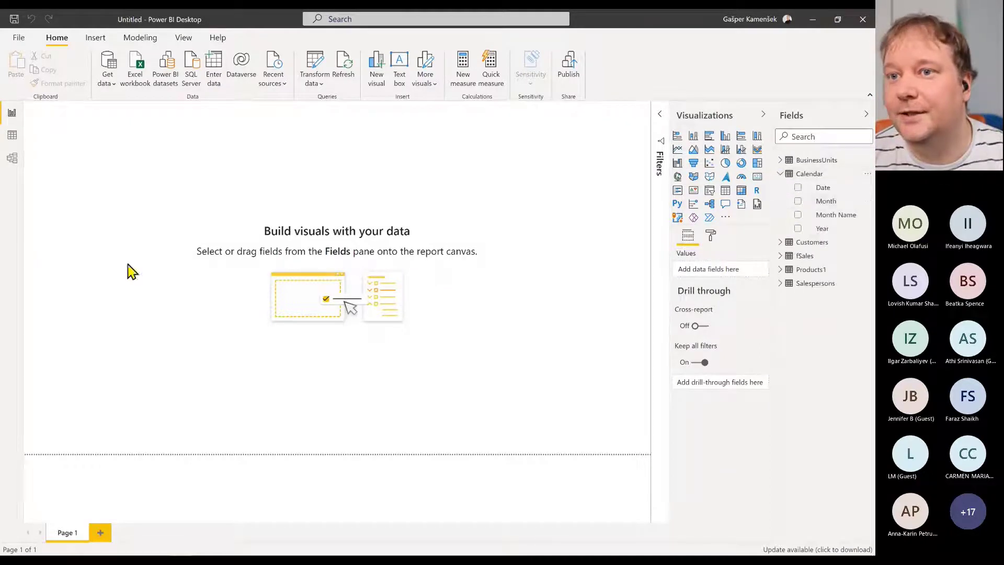
left_click(11, 134)
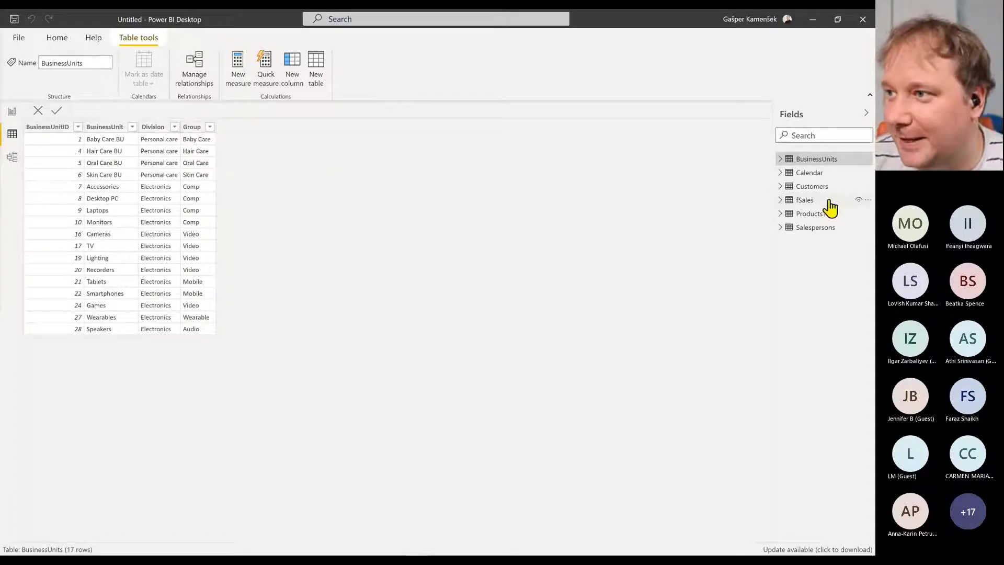
left_click(809, 172)
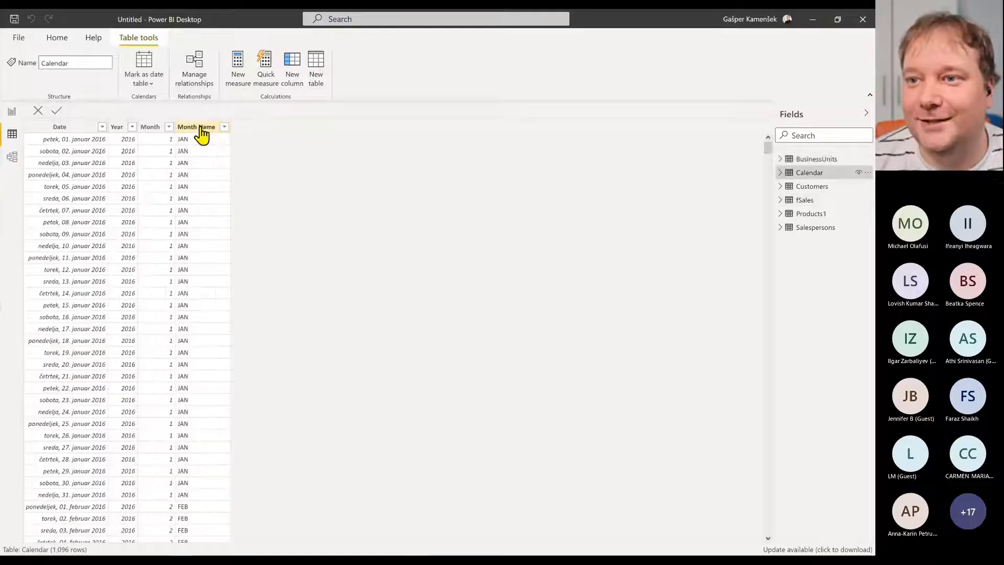
left_click(199, 127)
left_click(422, 78)
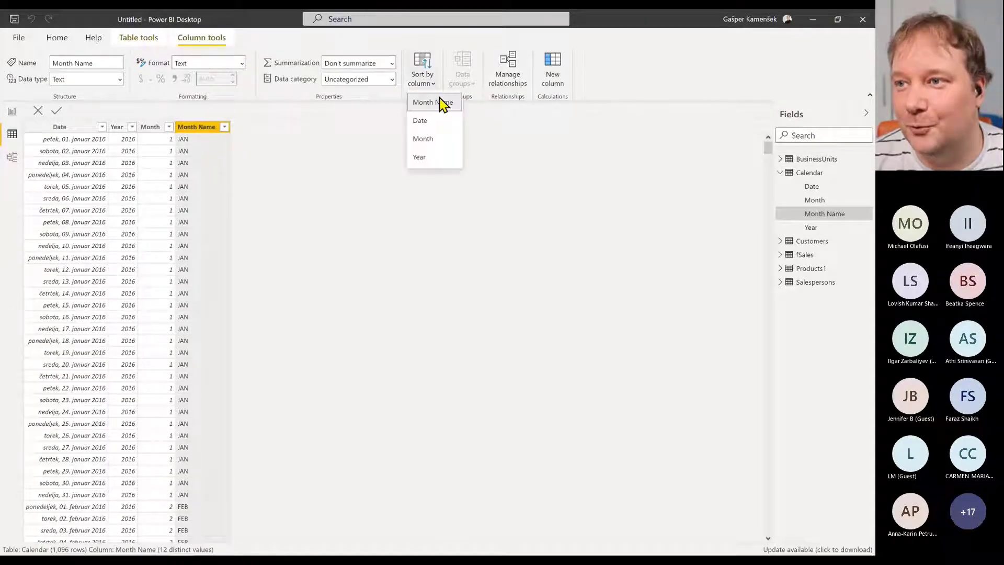
left_click(440, 102)
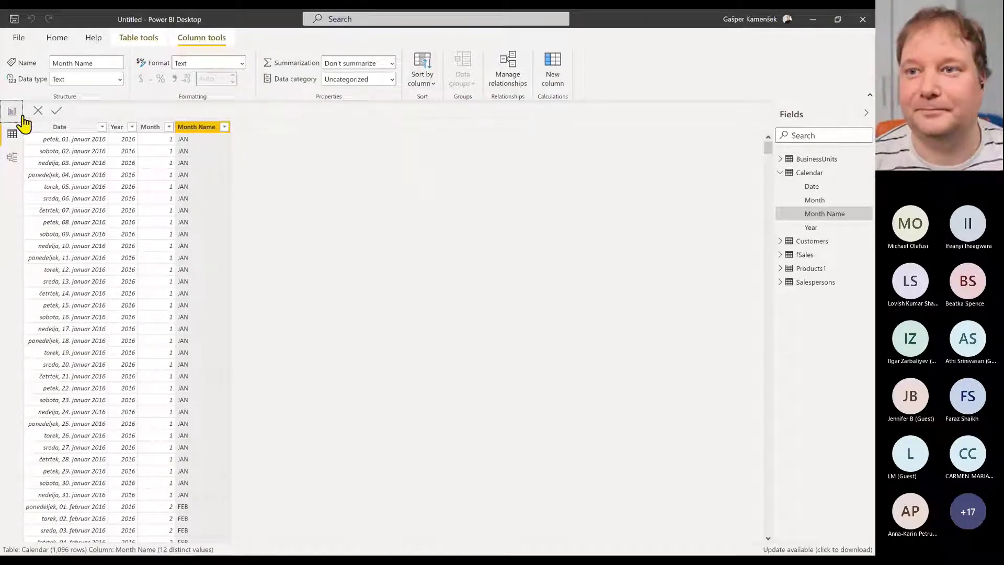
Add a compact dropdown slicer for the Calendar table's Year field to the report page and select 2017
left_click(13, 112)
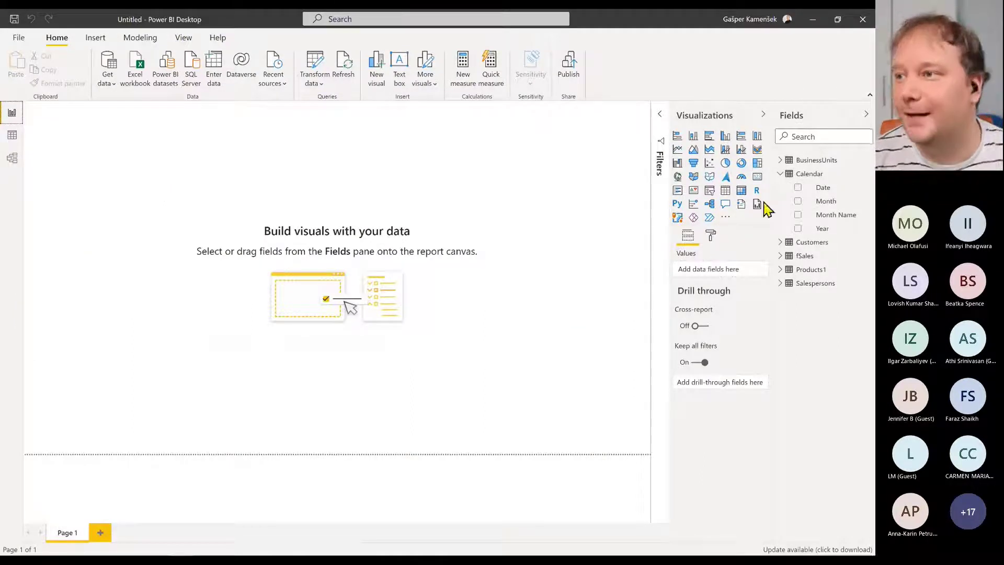
left_click(797, 229)
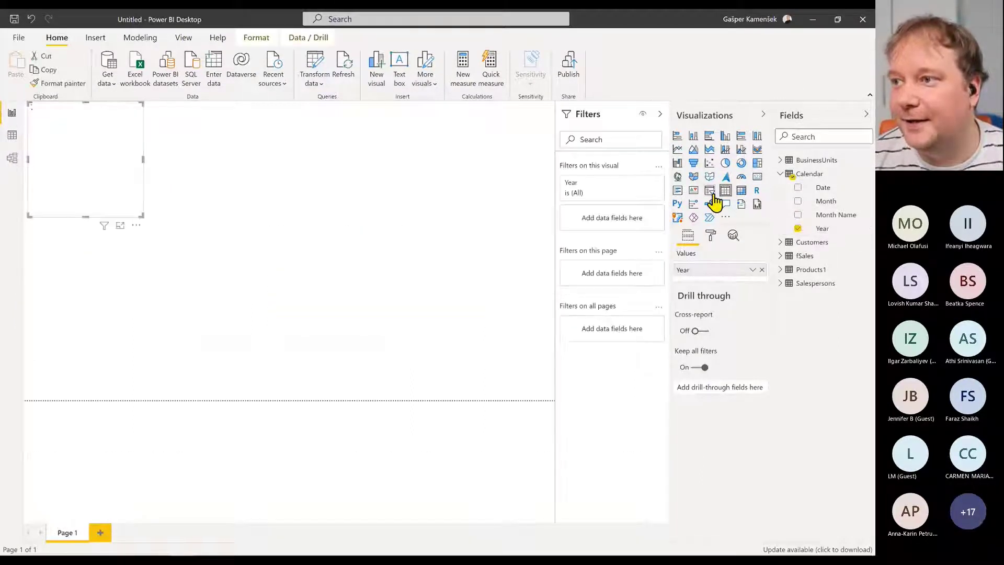
left_click(710, 191)
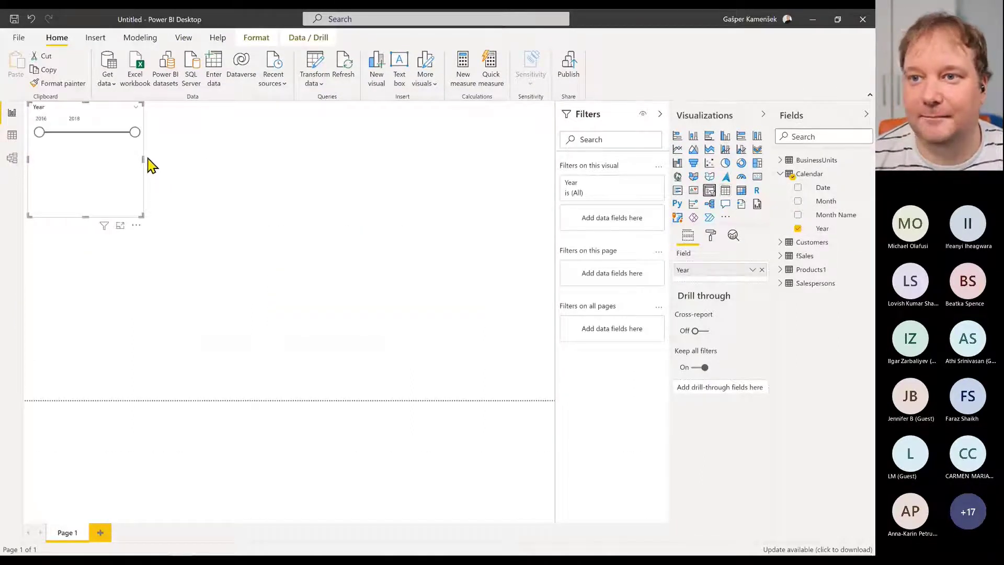
left_click(135, 106)
left_click(157, 132)
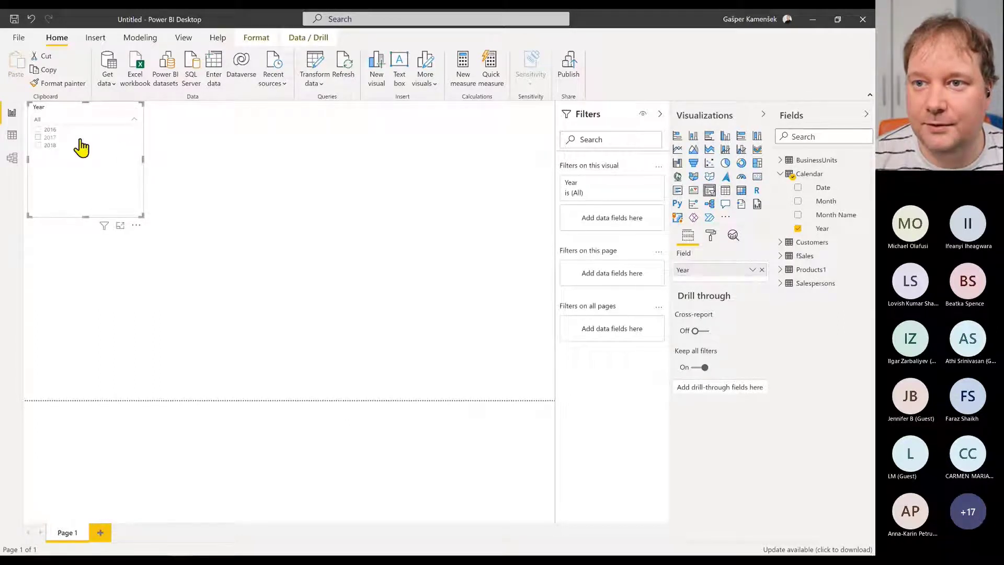
left_click(50, 138)
left_click(111, 172)
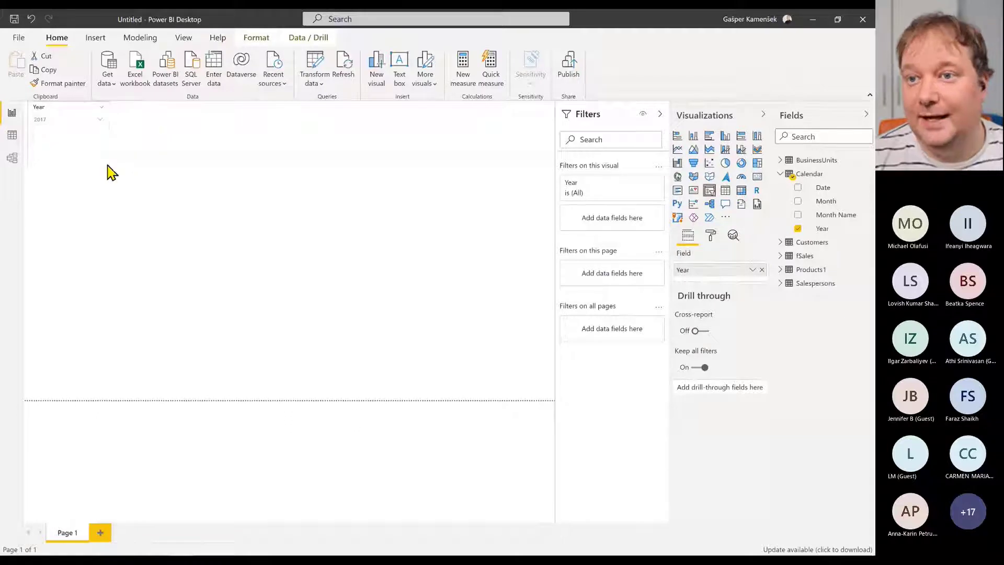
left_click(660, 114)
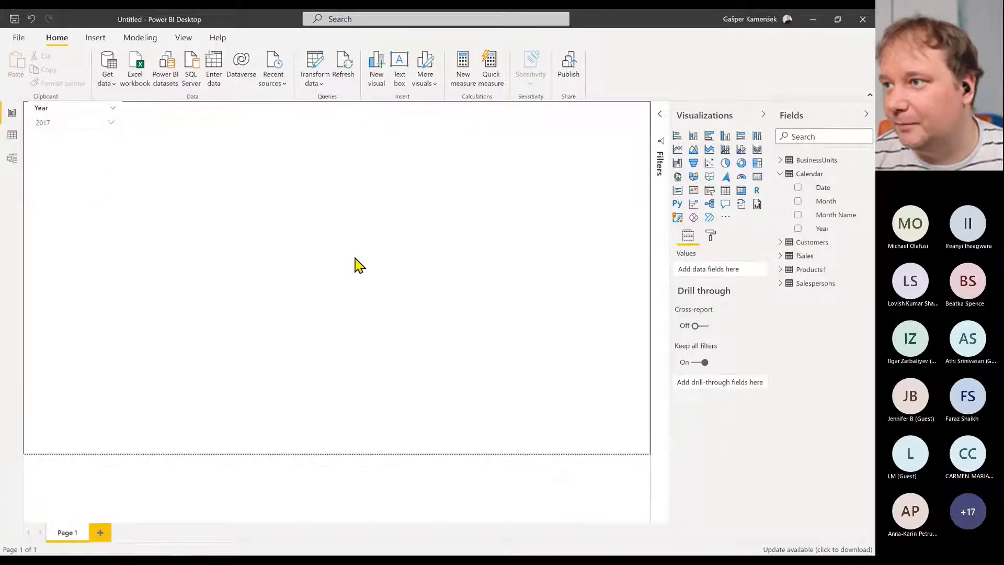
Add a table visual of the Calendar Month Name field, enlarge it and place it beneath the Year slicer
left_click(797, 215)
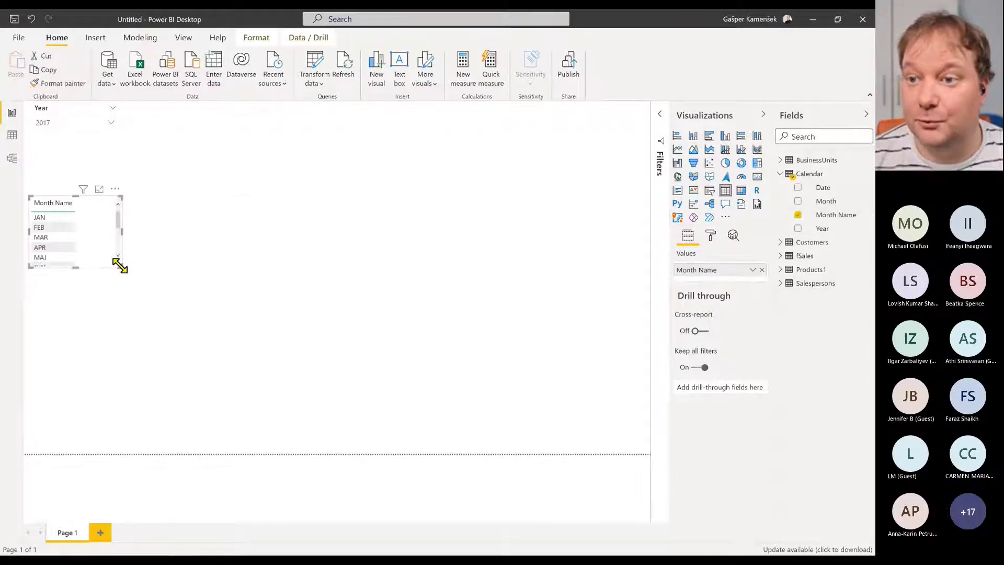
left_click_drag(118, 264, 419, 415)
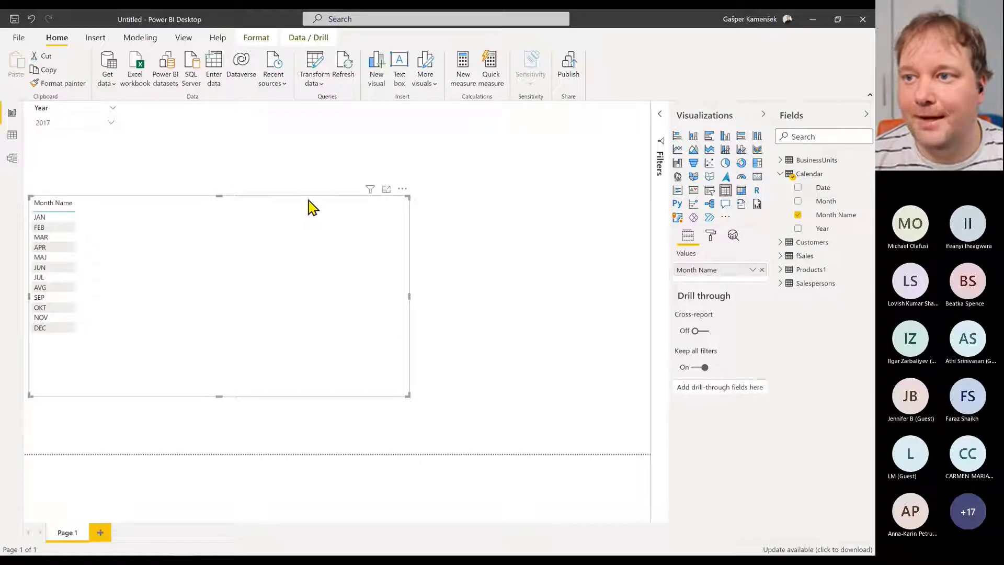
left_click_drag(401, 197, 405, 162)
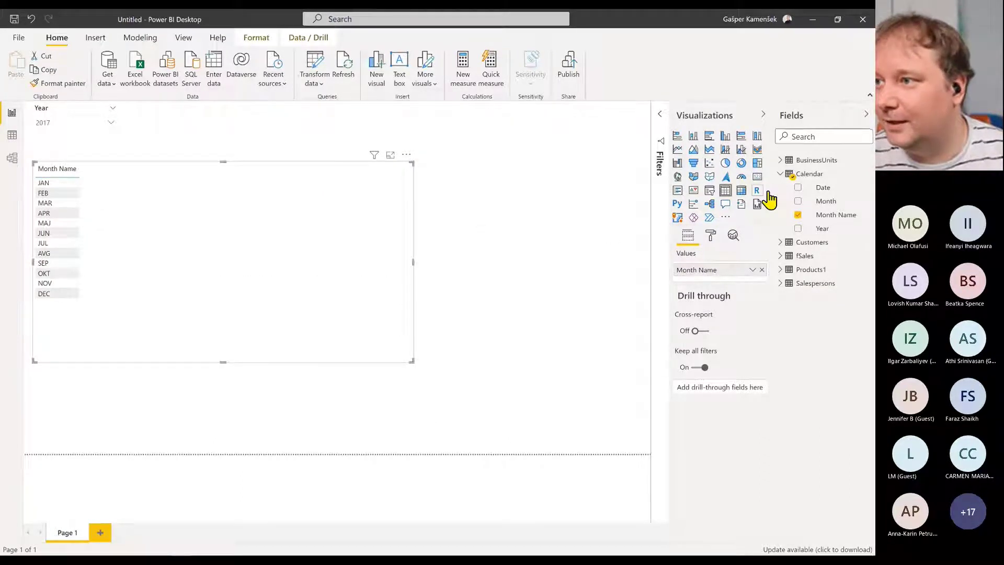
Create the measure AC = SUM(fSales[Value]) in the fSales table and add it to the Month Name table visual
right_click(812, 173)
left_click(833, 418)
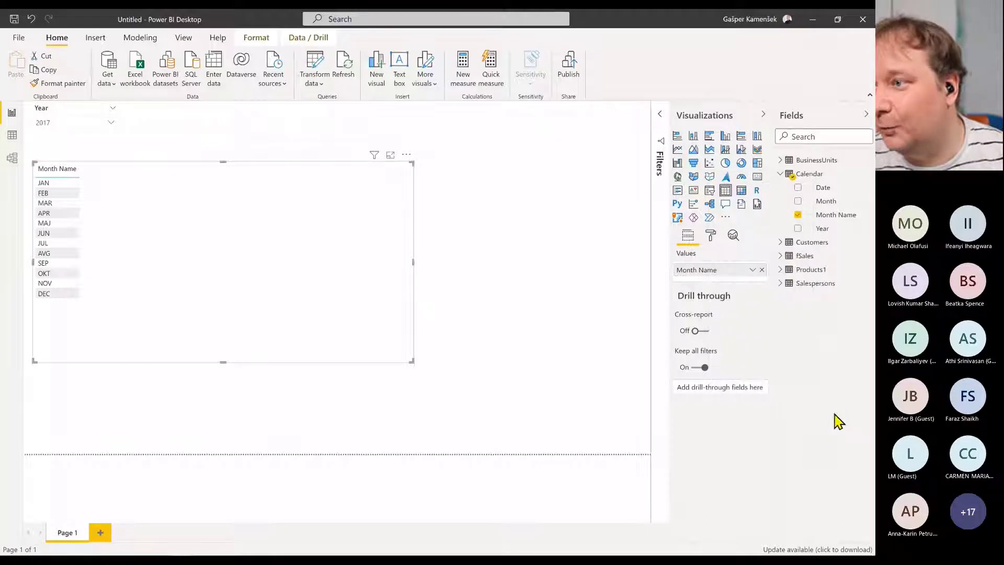
left_click(780, 174)
right_click(813, 204)
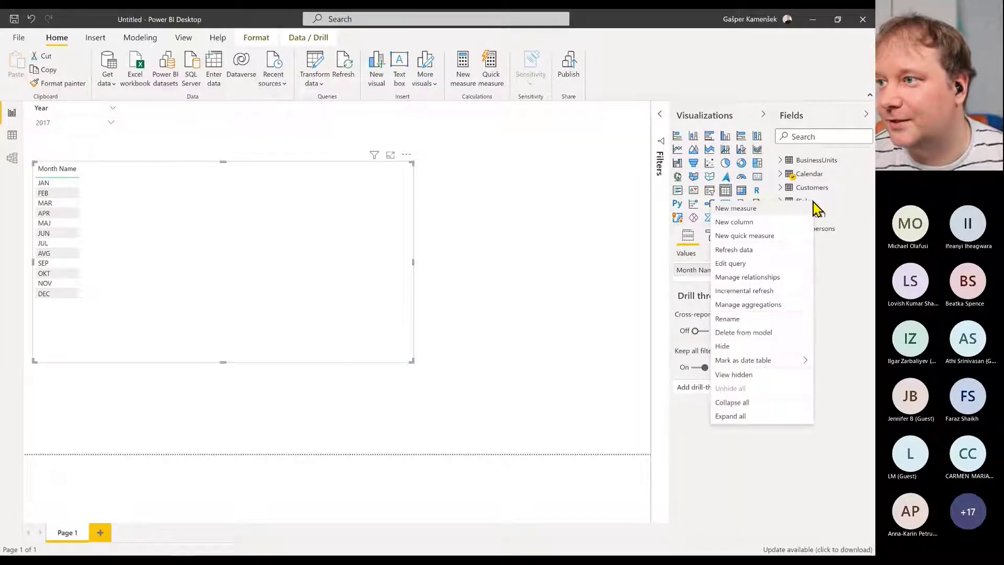
left_click(757, 208)
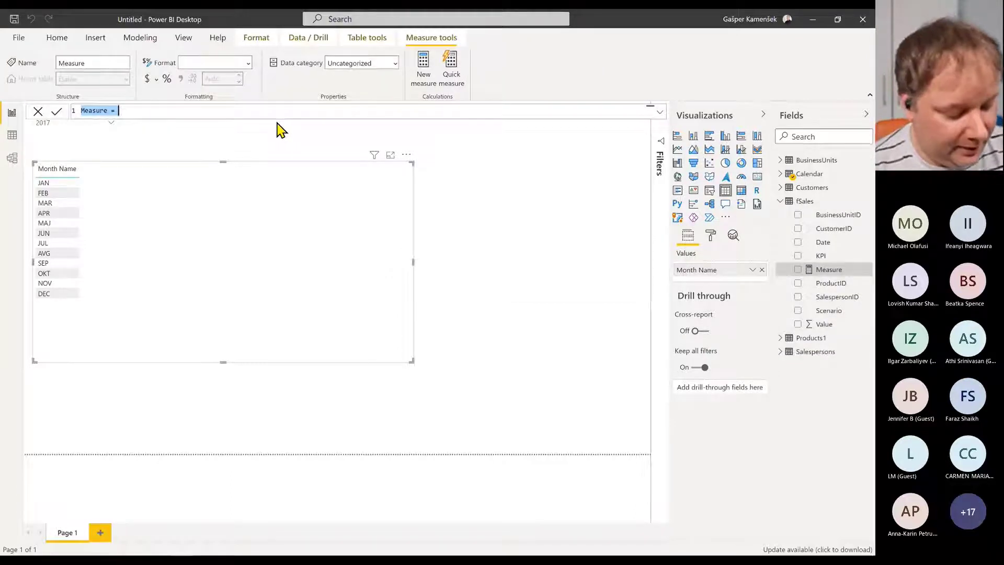
type("AC")
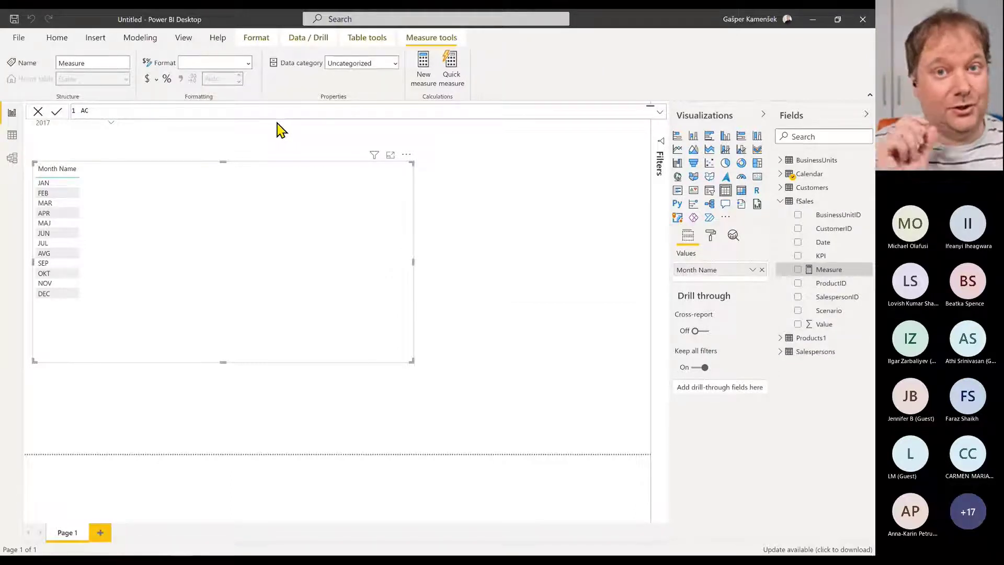
type(" =")
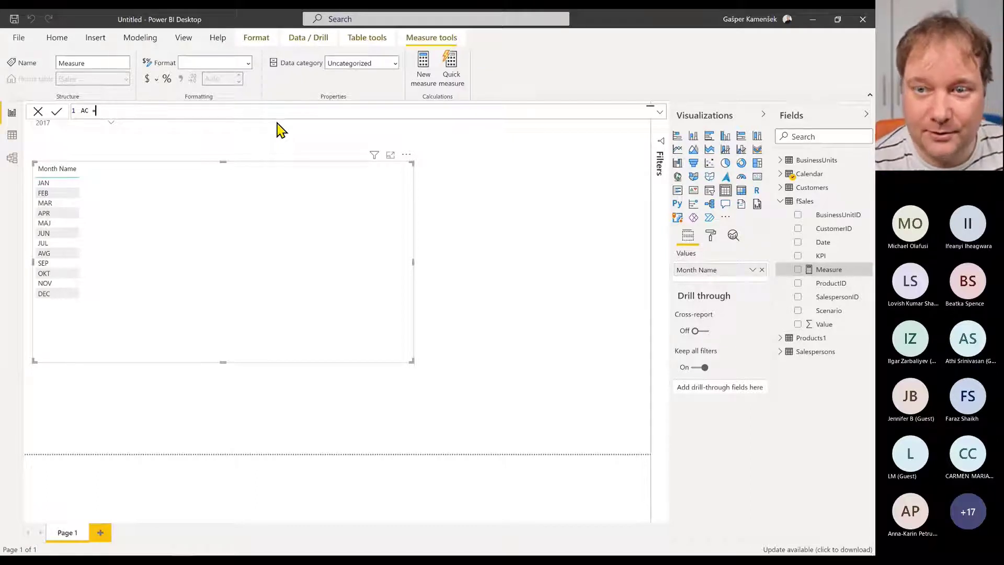
type(" SUM(")
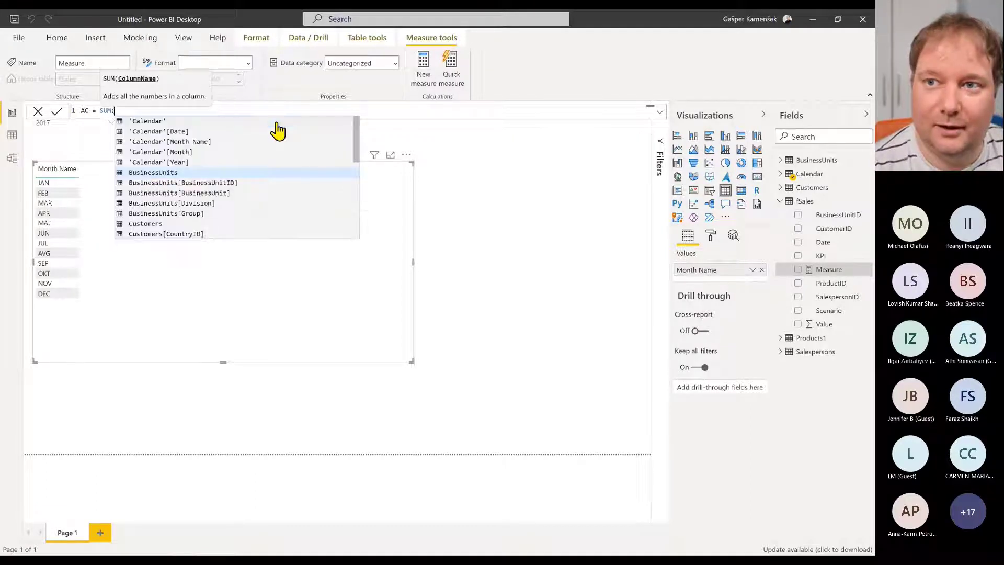
type("Actu")
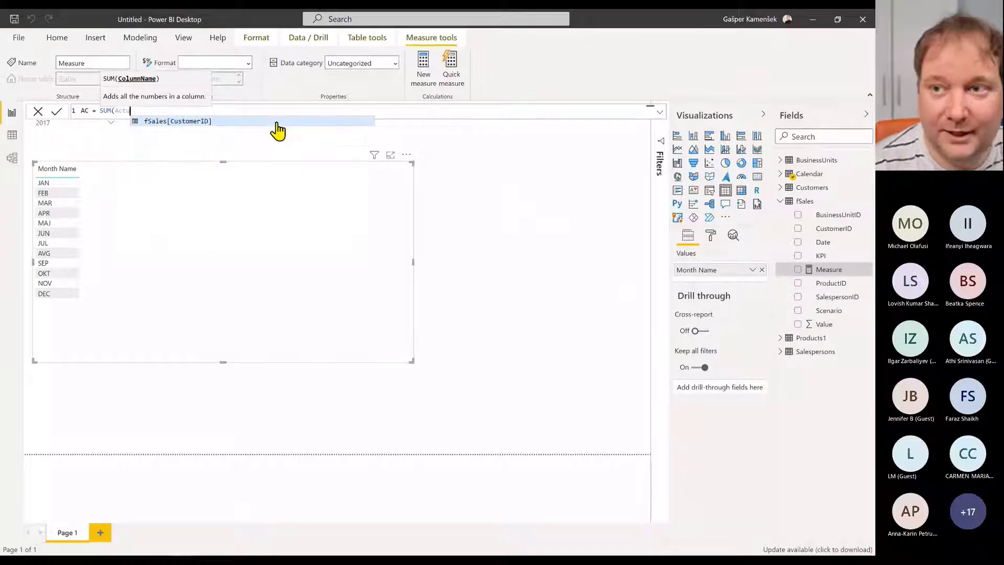
key("BackSpace")
key("BackSpace")
key("BackSpace")
key("BackSpace")
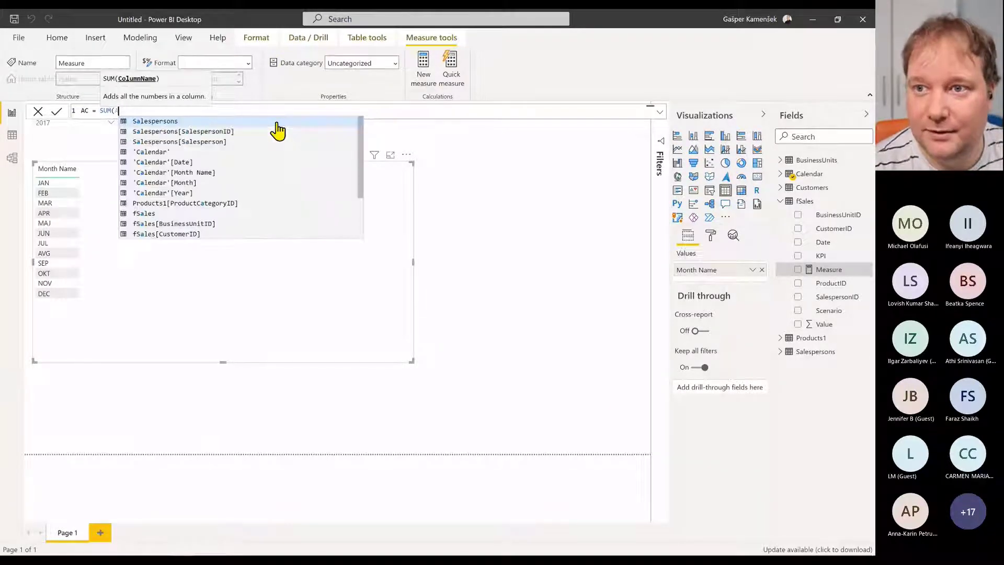
type("Ca")
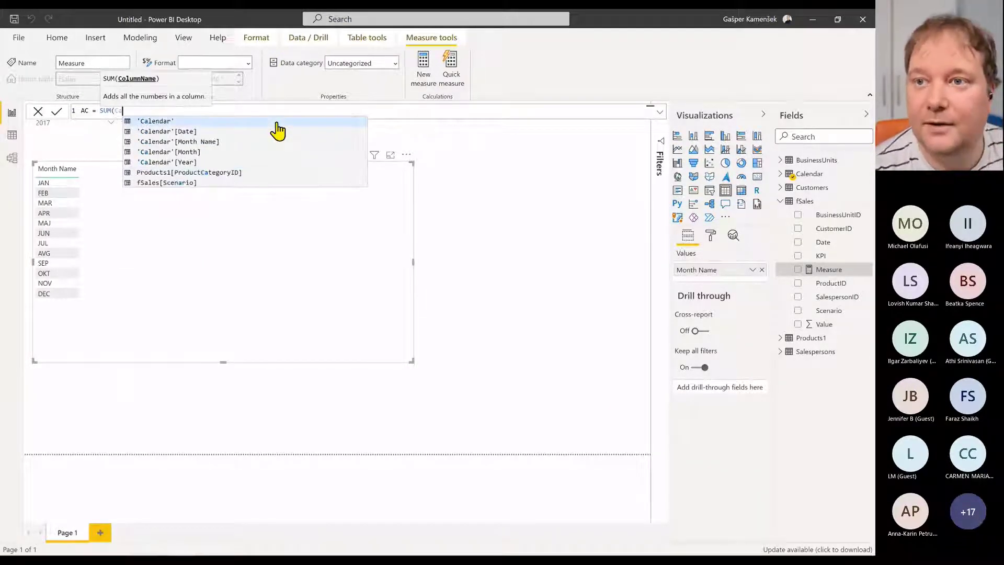
key("BackSpace")
key("BackSpace")
type("Va")
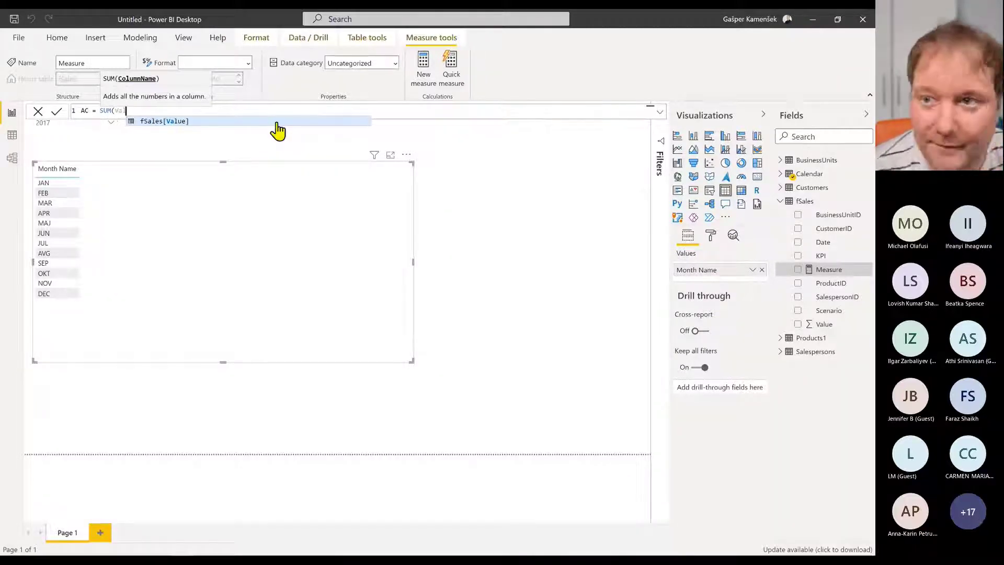
left_click(275, 121)
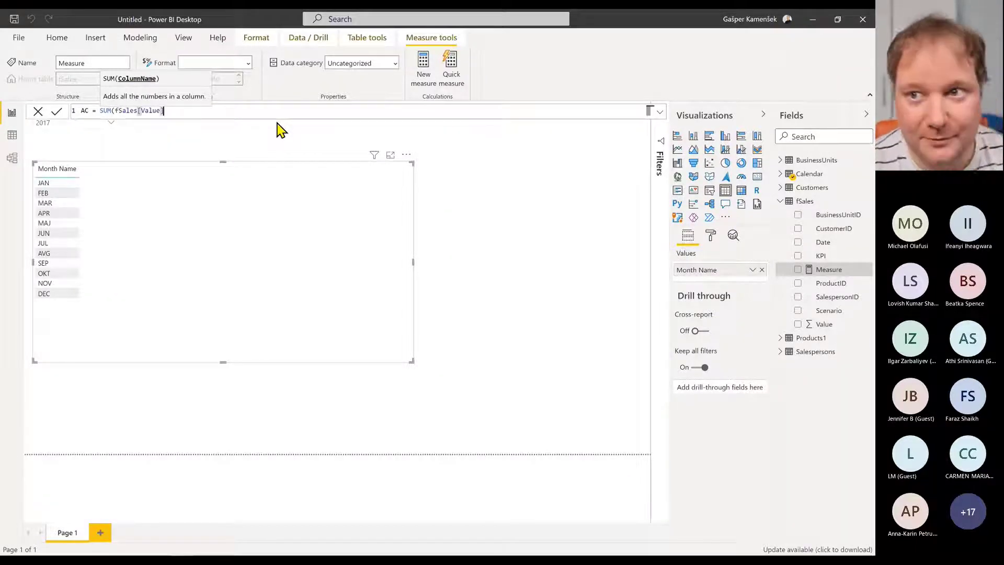
type(")")
key("Return")
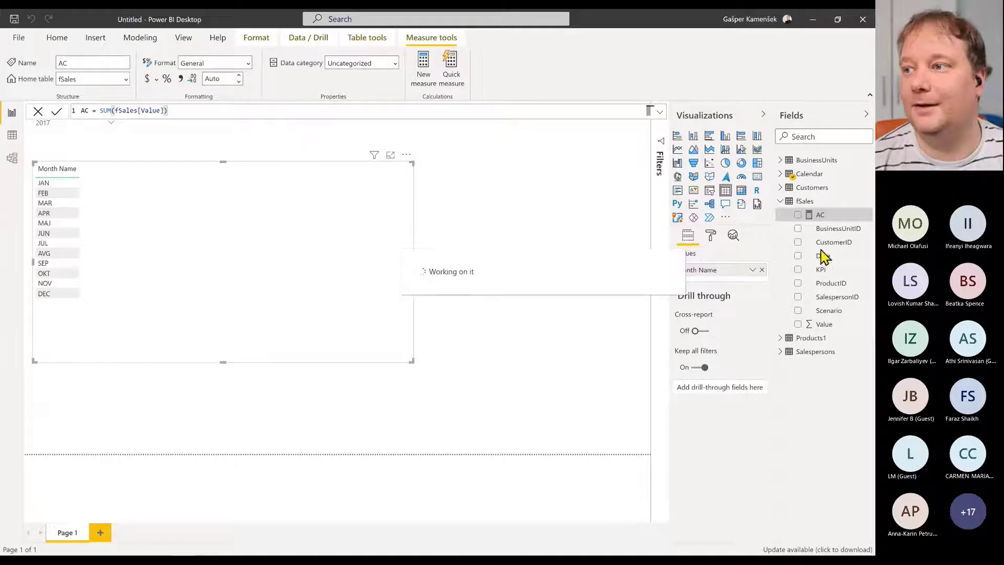
left_click(808, 219)
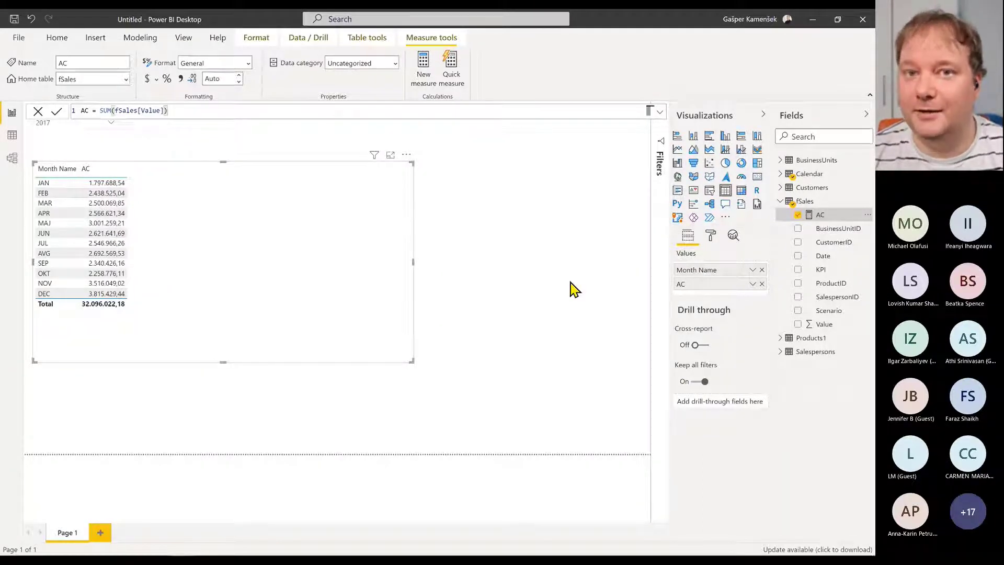
Add a compact slicer for the fSales KPI field, place it at the upper right of the report page and select Revenue
left_click(607, 192)
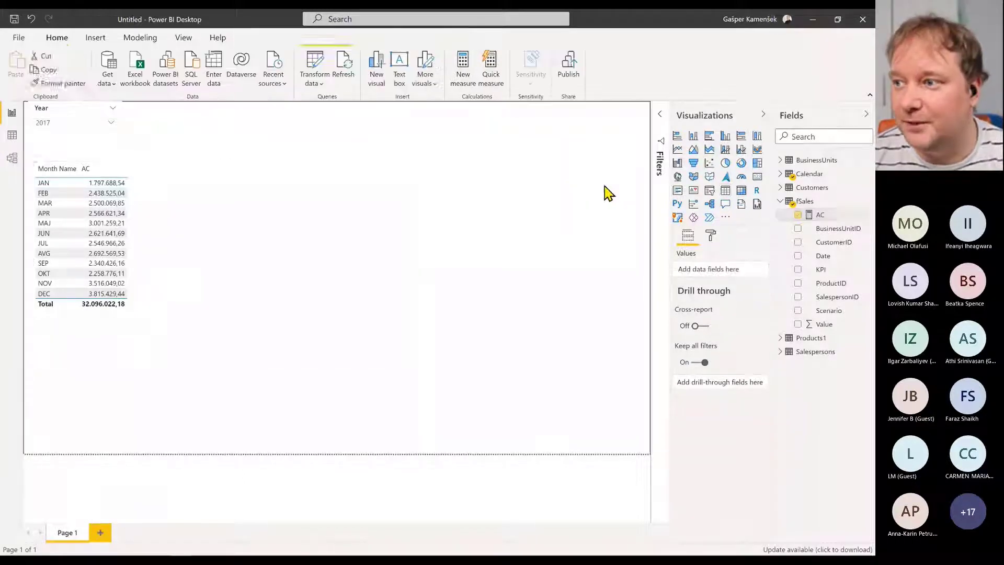
left_click(797, 269)
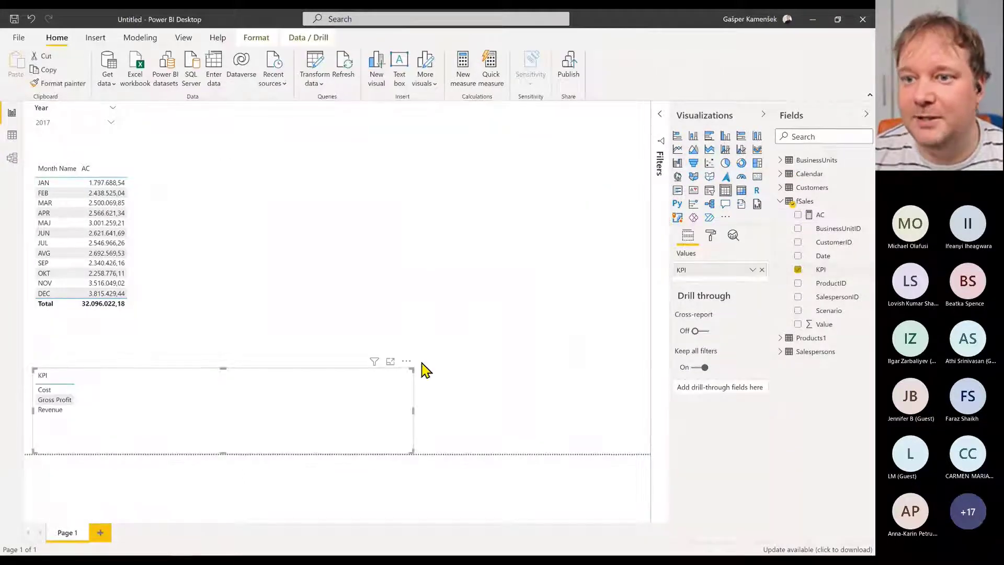
left_click(710, 191)
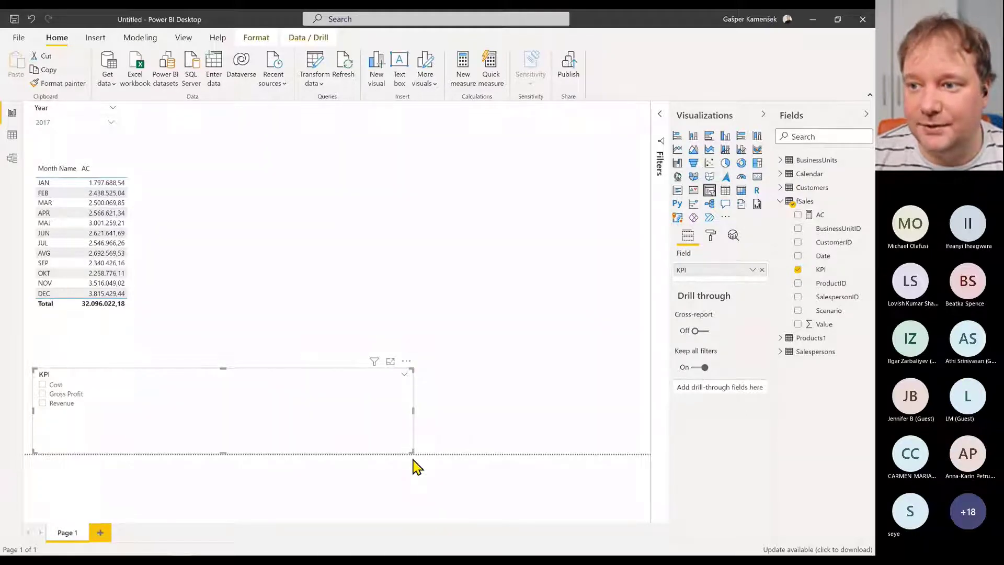
left_click_drag(412, 452, 173, 432)
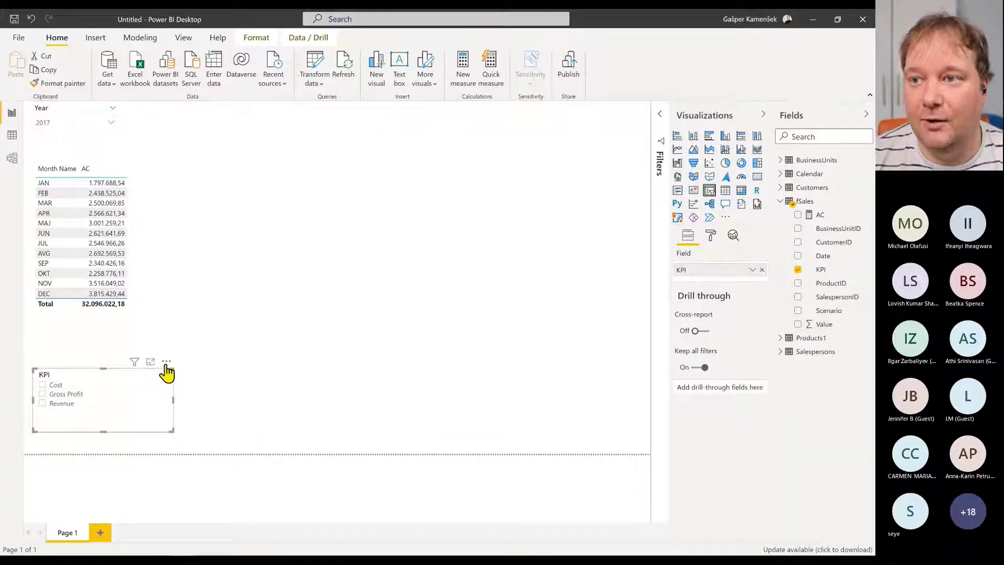
left_click_drag(167, 372, 559, 123)
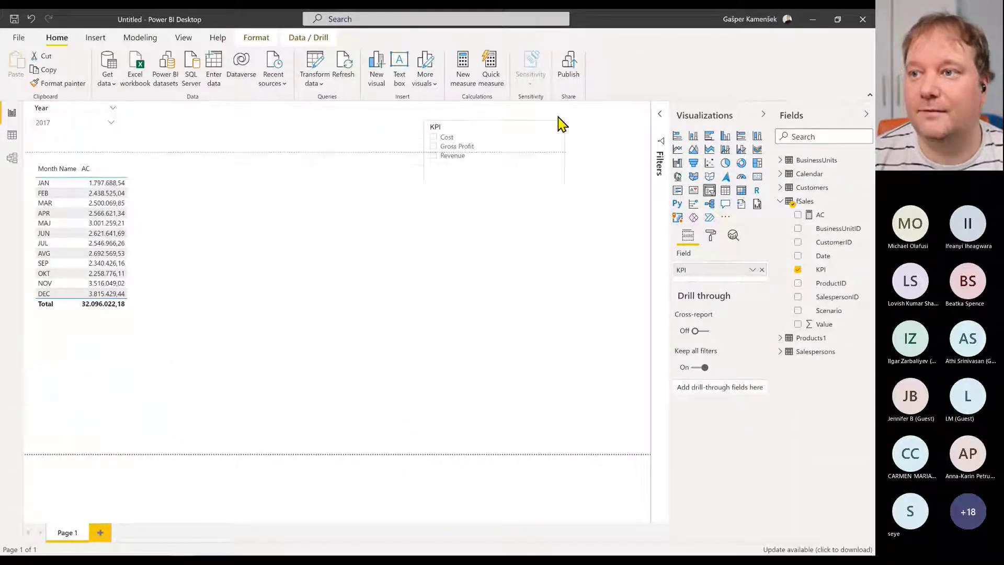
left_click(454, 138)
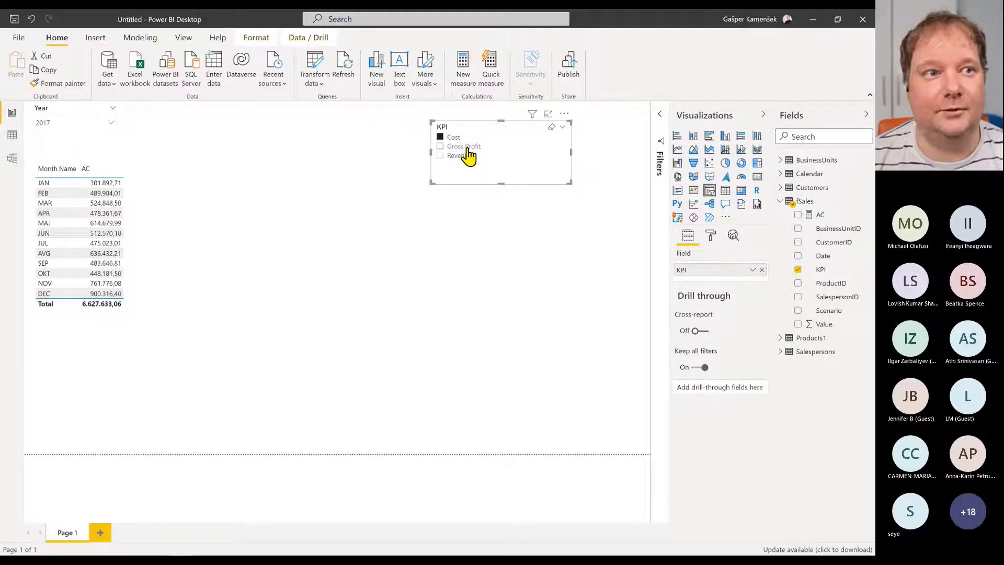
left_click(466, 155)
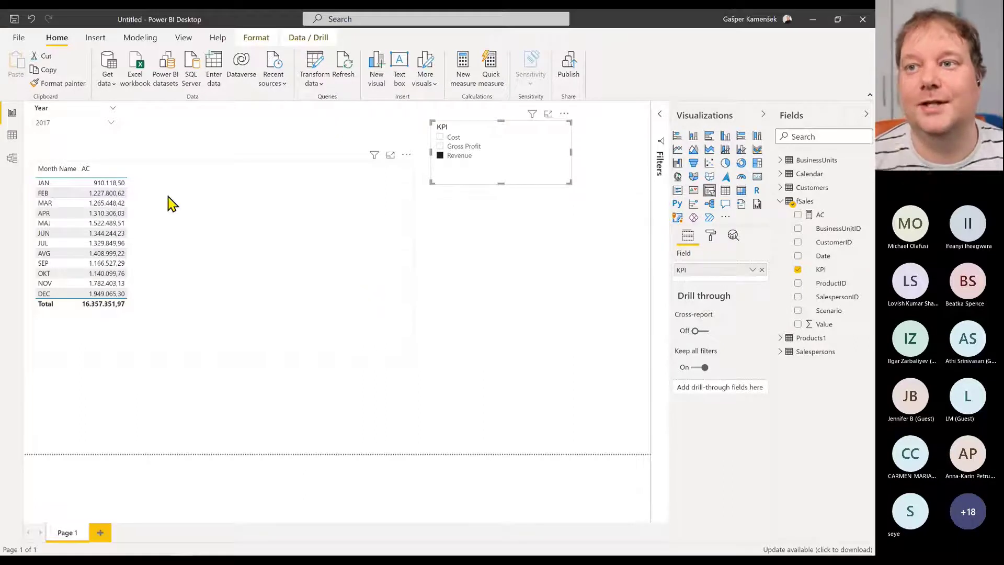
Start a manually entered data table with two columns named ID and Calculation
left_click(215, 68)
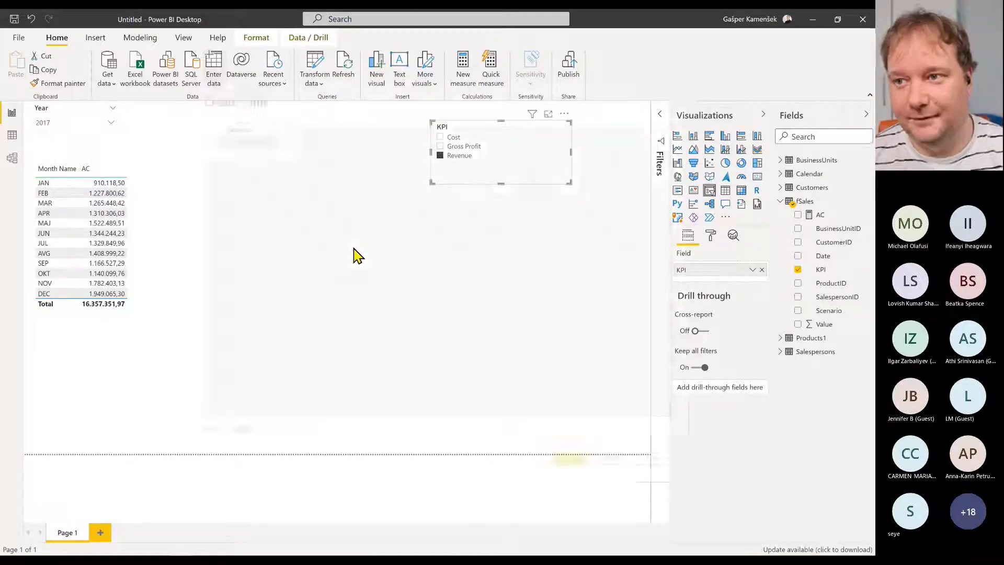
double_click(250, 130)
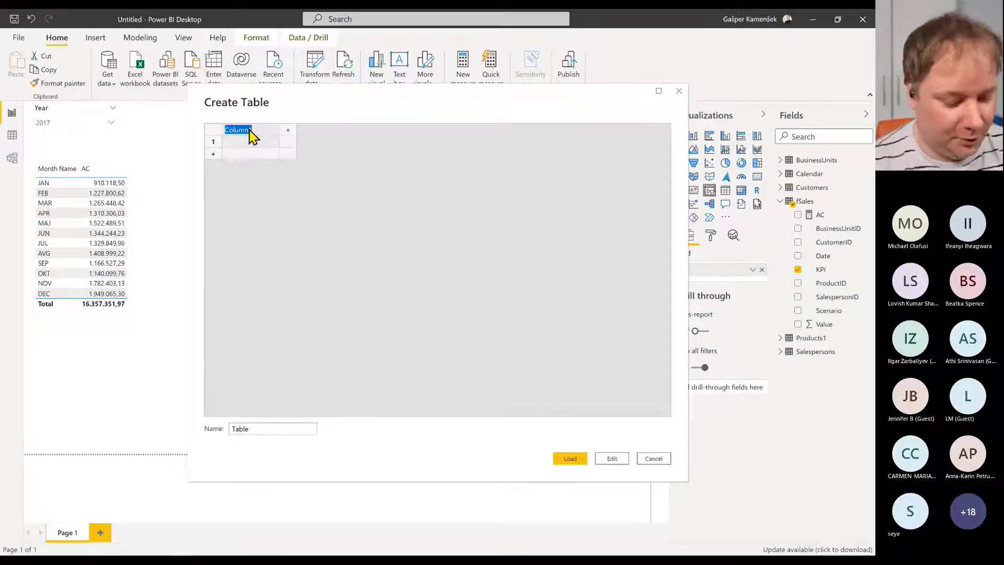
type("ID")
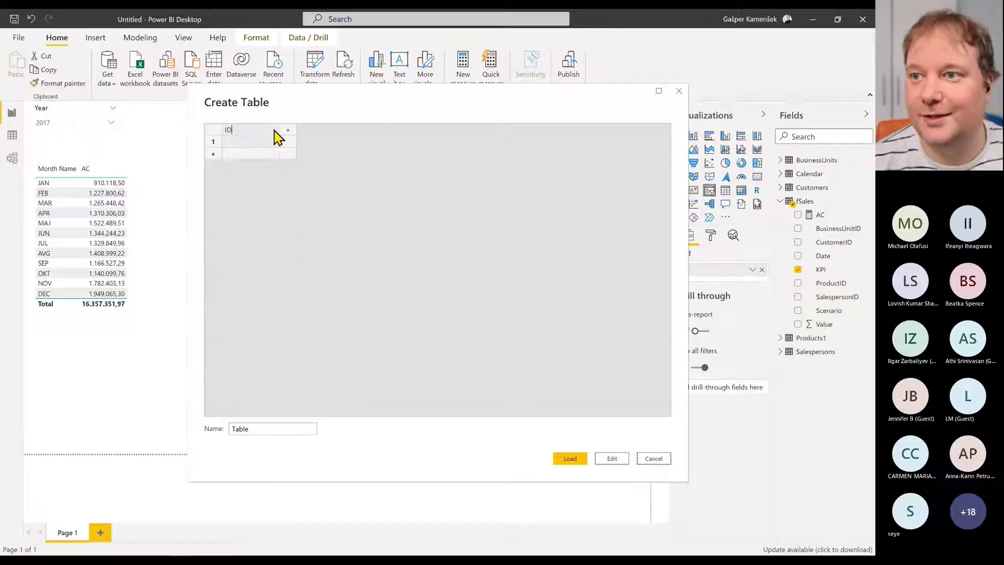
left_click(287, 130)
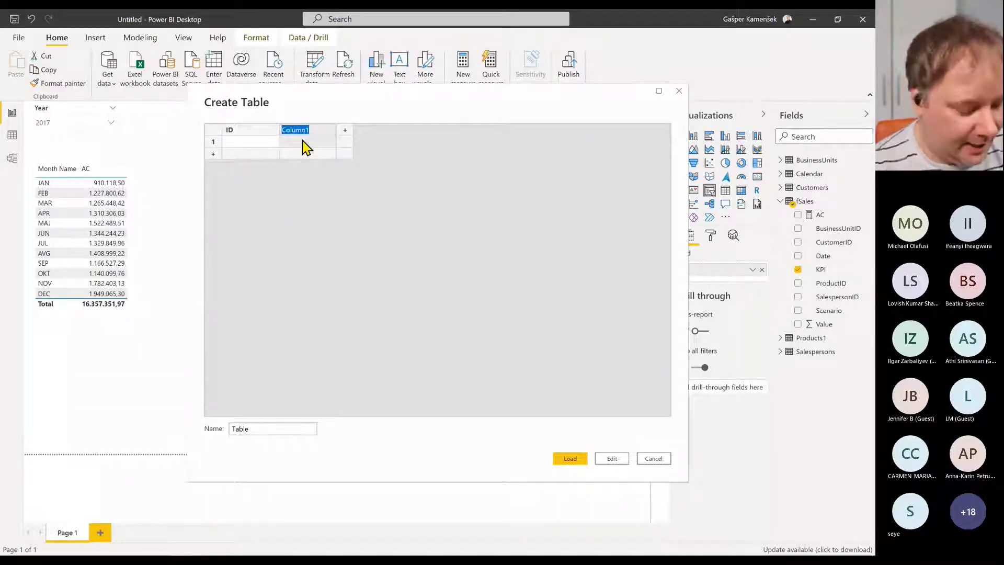
type("Calculation")
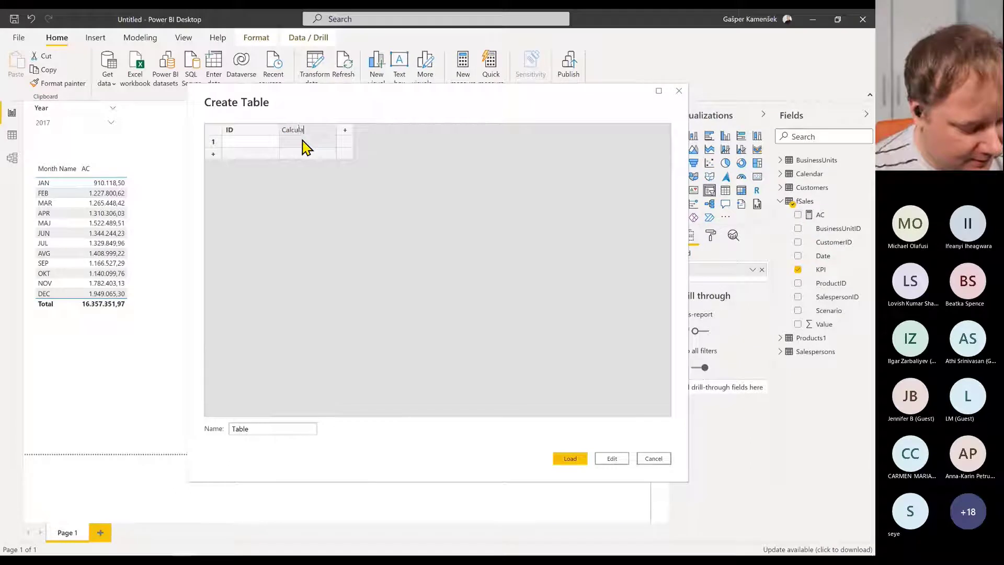
Fill the new table with the rows 1 Monthly and 2 YTD, and delete the surplus empty third row
left_click(239, 140)
type("1")
left_click(247, 153)
type("2")
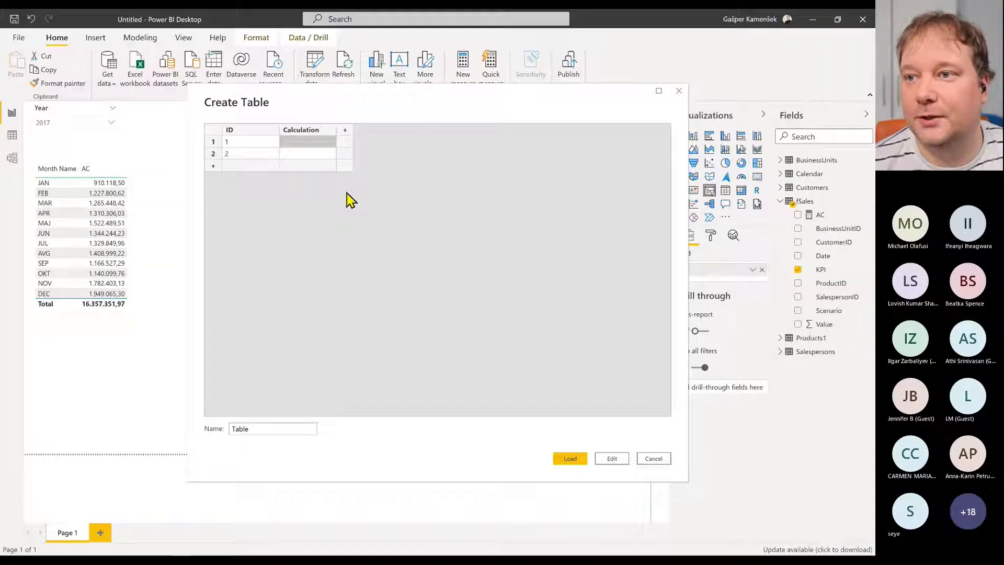
type("Monthly")
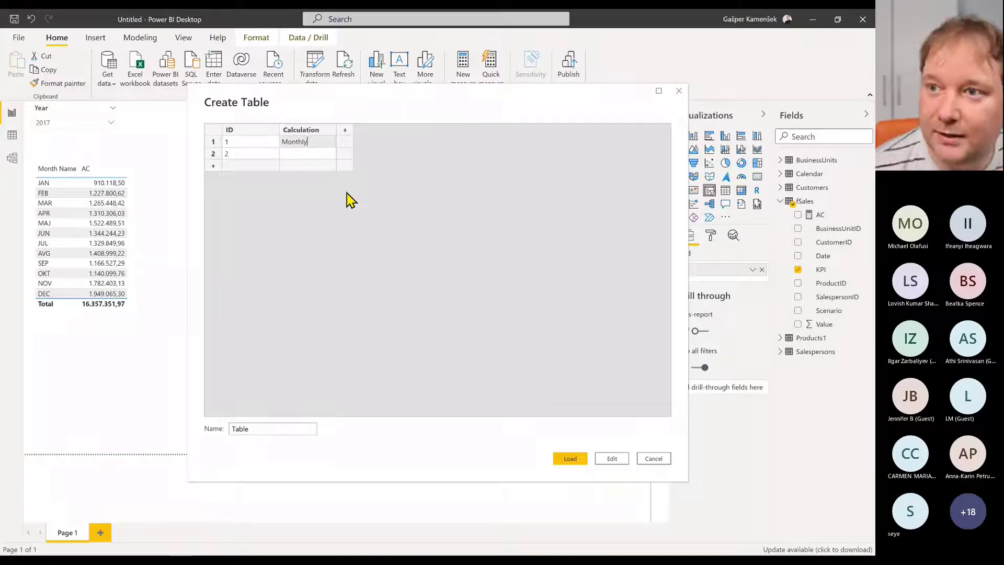
left_click(293, 153)
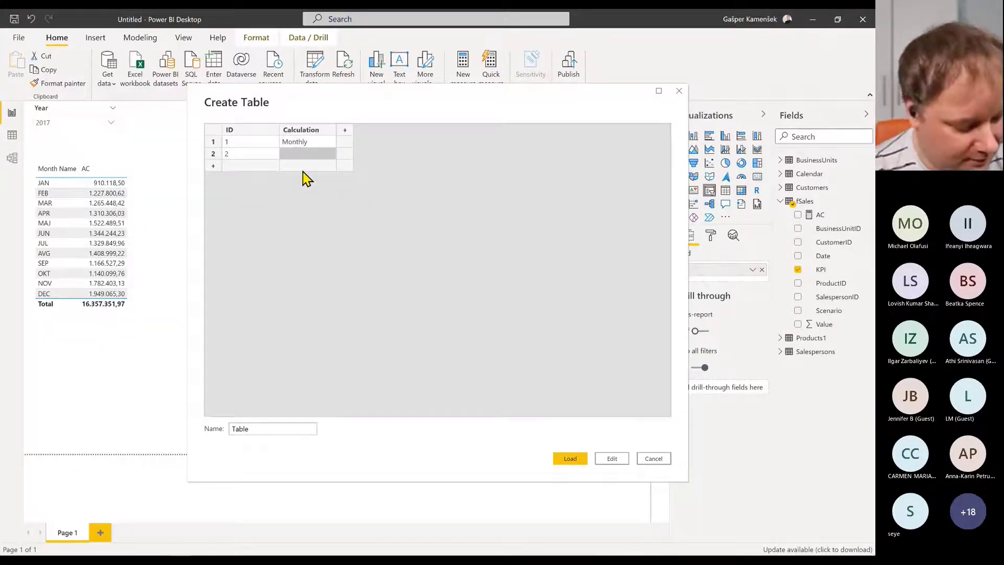
type("YTD")
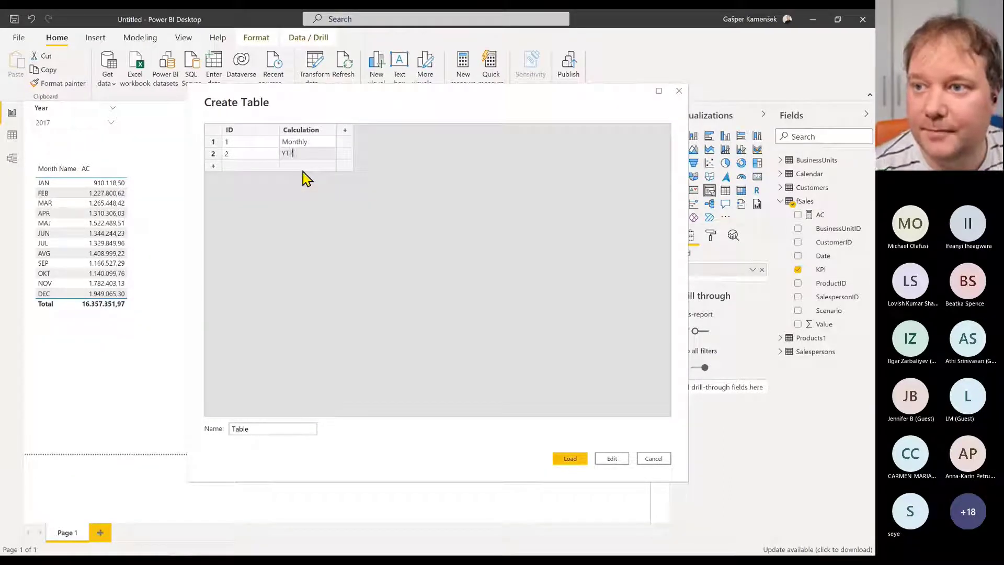
key("Return")
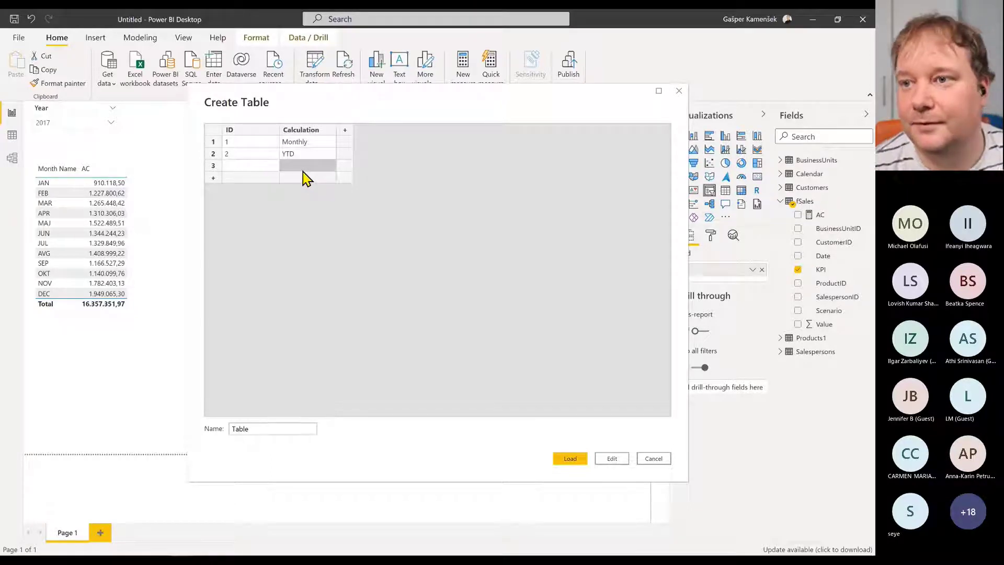
right_click(215, 166)
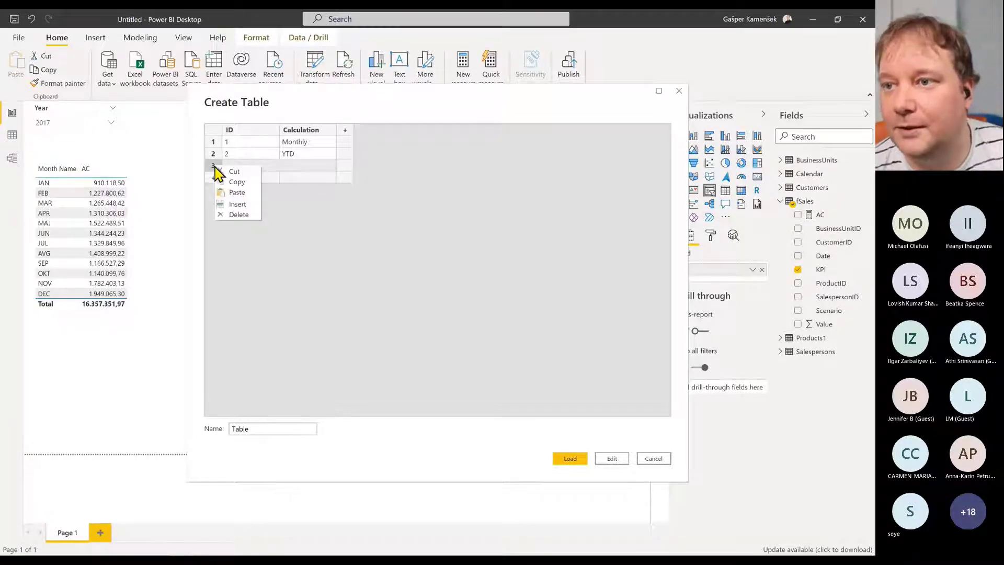
left_click(235, 215)
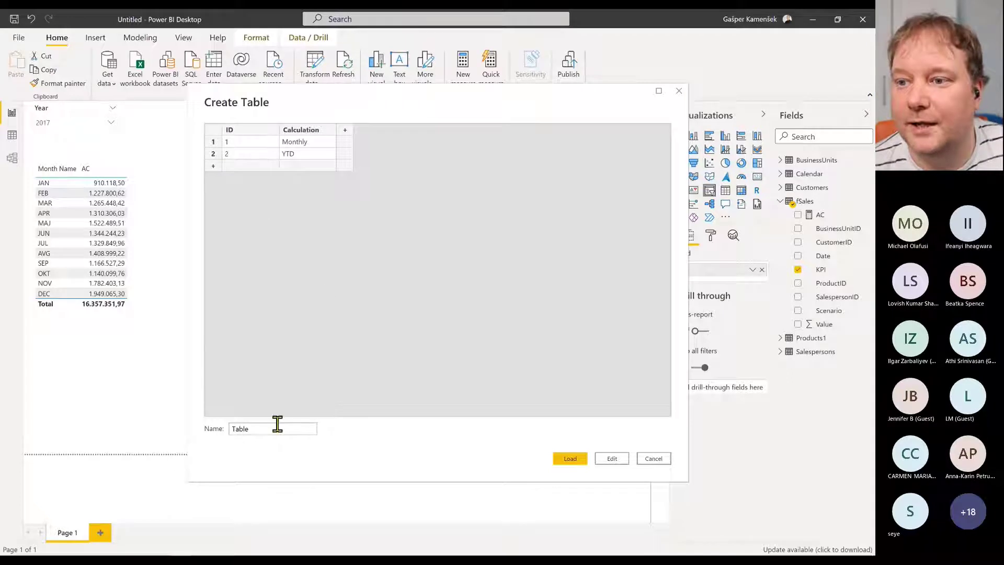
Name the entered table Calc and load it into the model
left_click_drag(275, 426, 209, 433)
type("Calc")
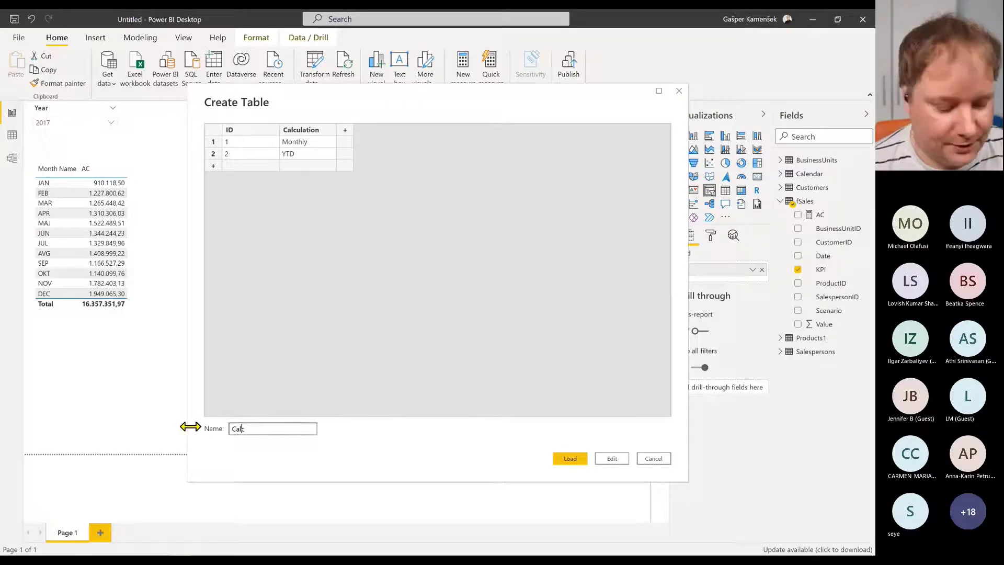
left_click(581, 459)
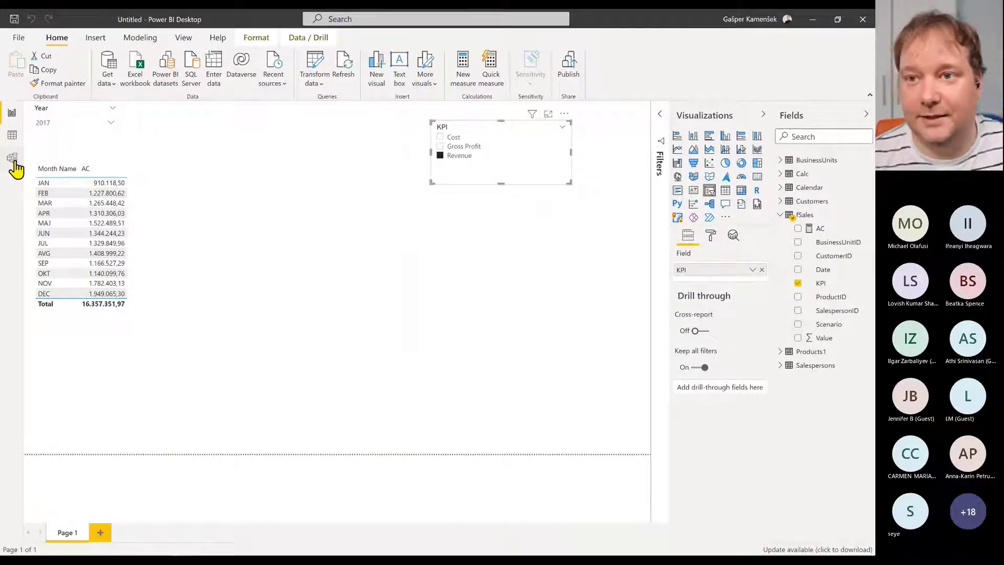
Add a slicer for the Calc table's Calculation field as a separate visual on the report page
left_click(12, 157)
left_click(12, 113)
left_click(277, 139)
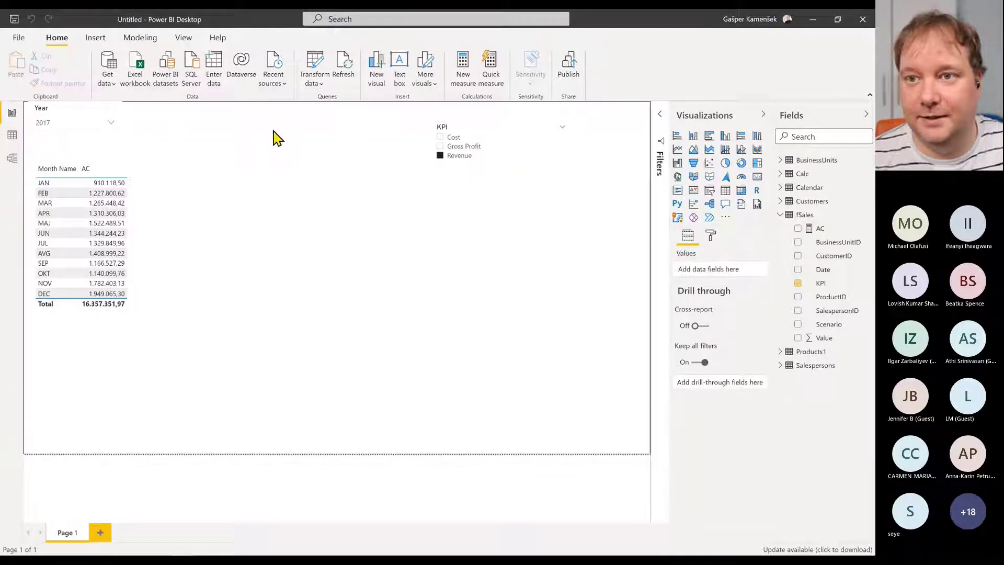
left_click(780, 174)
left_click(797, 188)
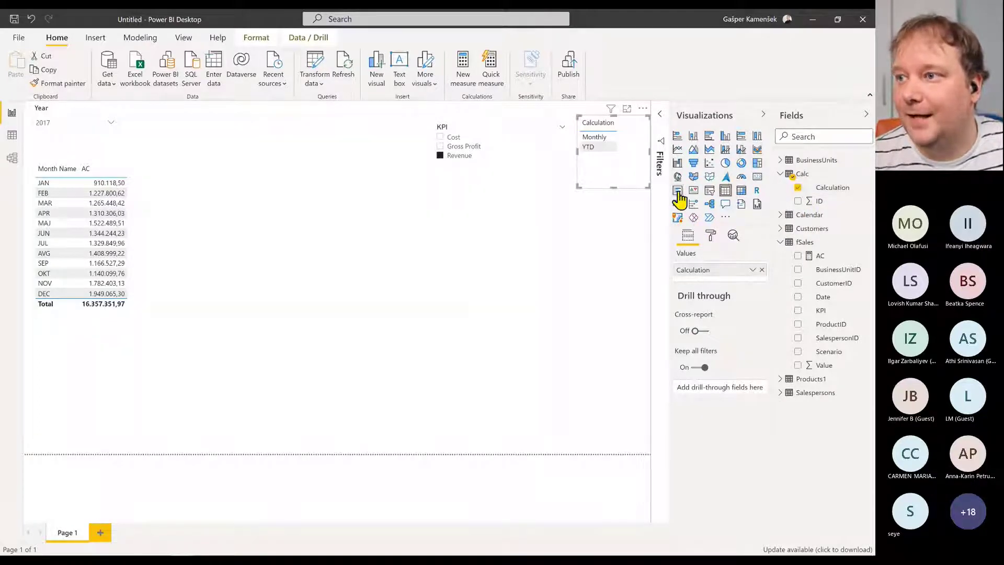
left_click(709, 190)
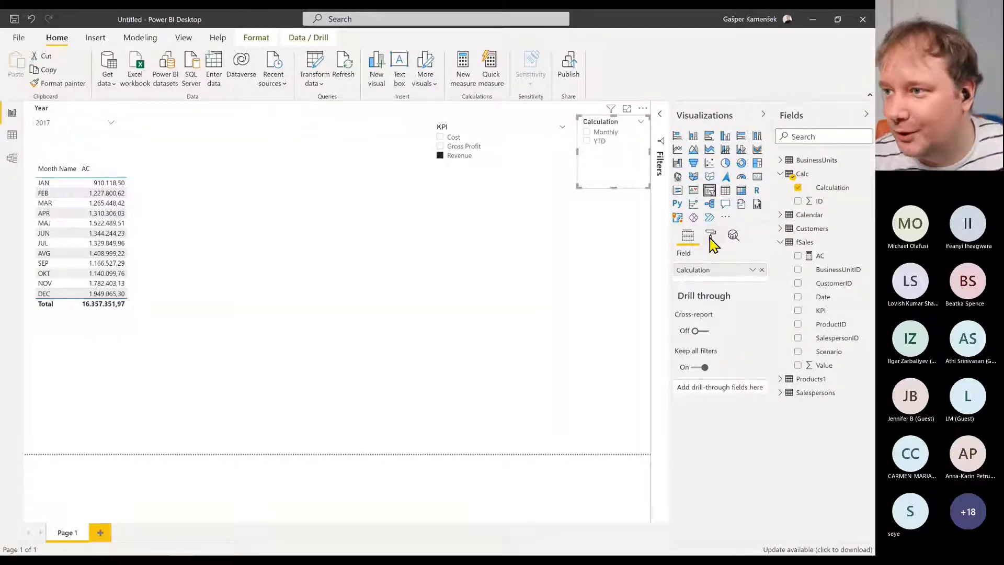
Give the Calculation slicer a horizontal orientation, fit it as a button row about 194 wide between the Year and KPI slicers, and select Monthly
left_click(710, 237)
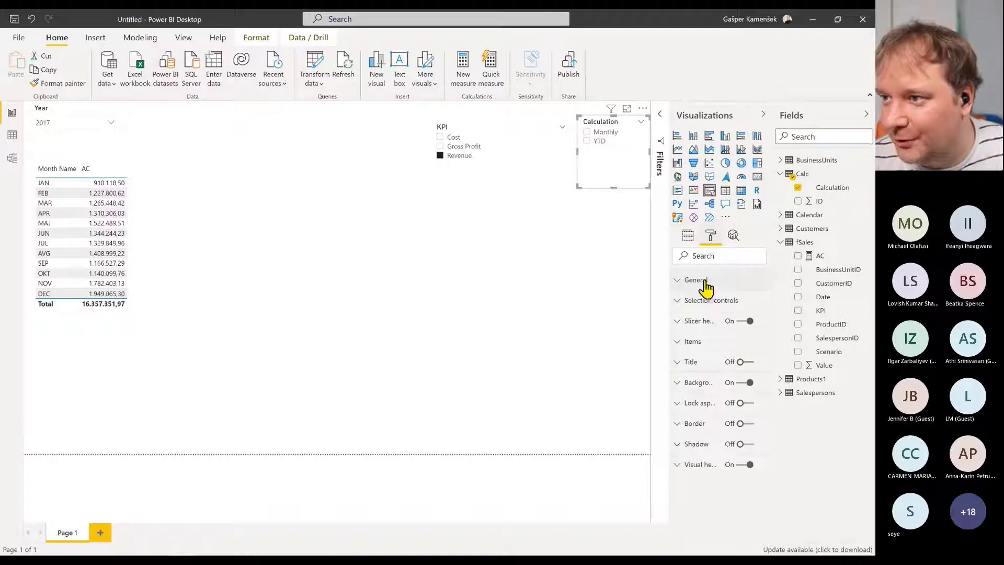
left_click(706, 287)
left_click(718, 385)
left_click(725, 413)
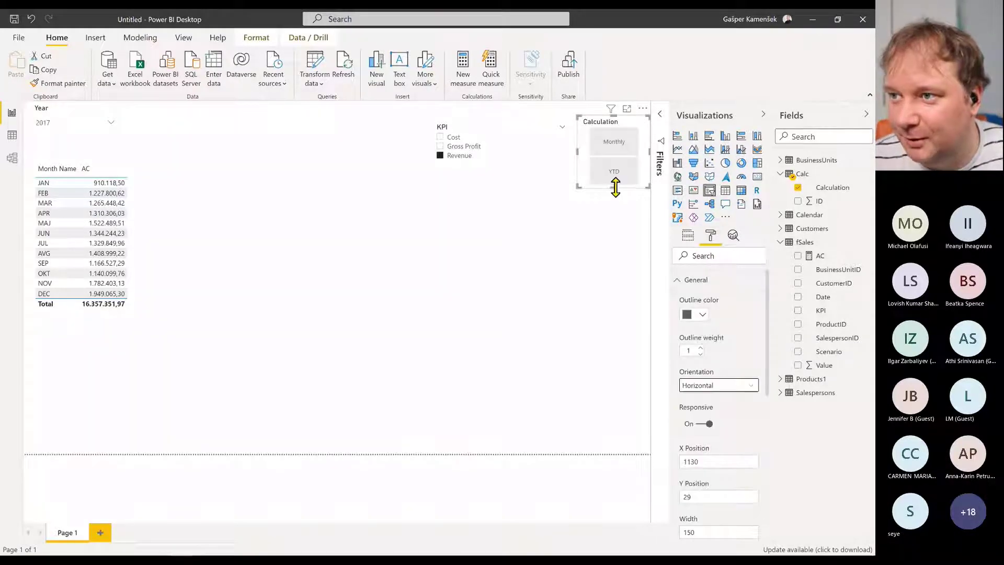
left_click_drag(614, 186, 235, 123)
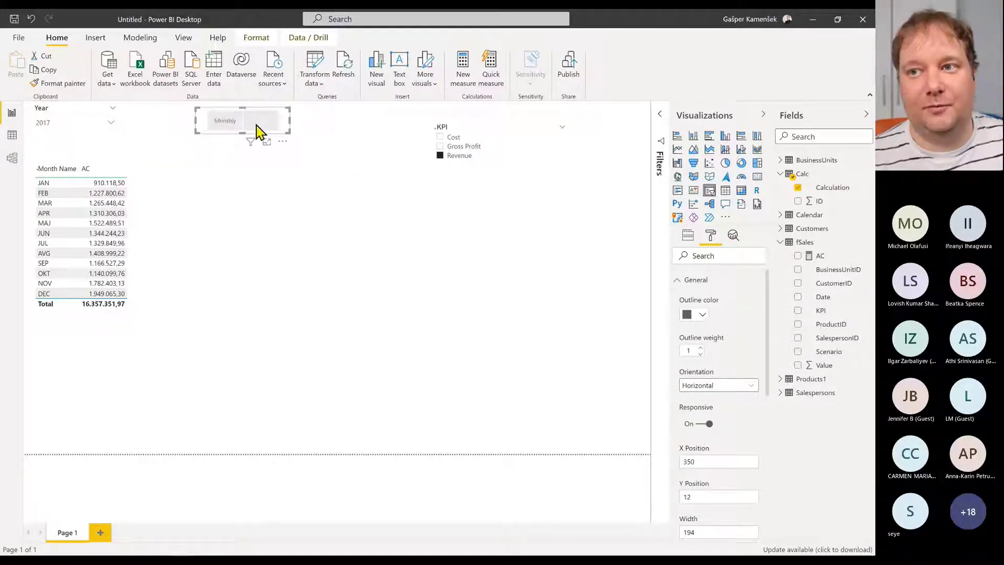
Open the AC measure's formula and wrap its SUM in a SWITCH function, leaving an empty line before the SUM
left_click(173, 175)
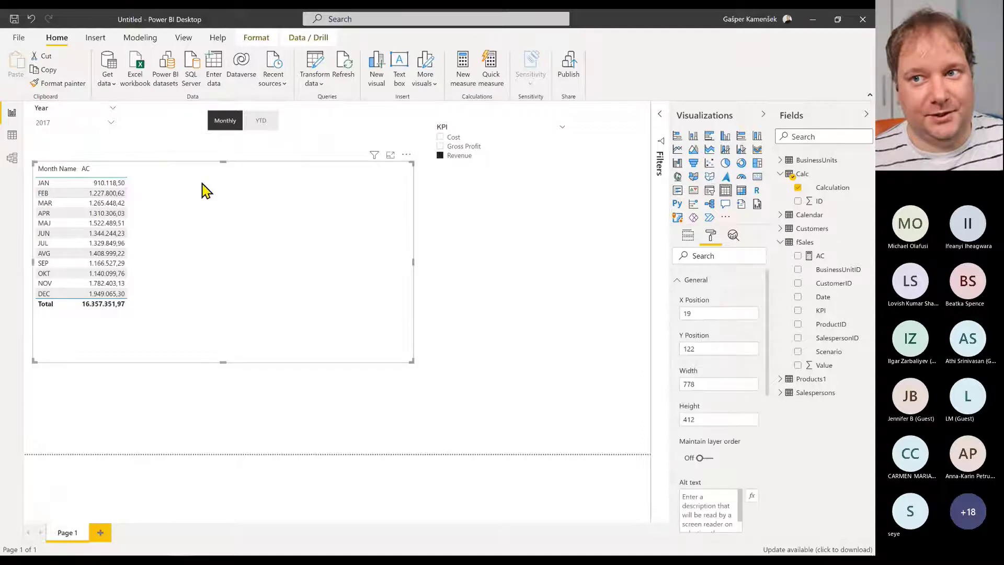
left_click(835, 256)
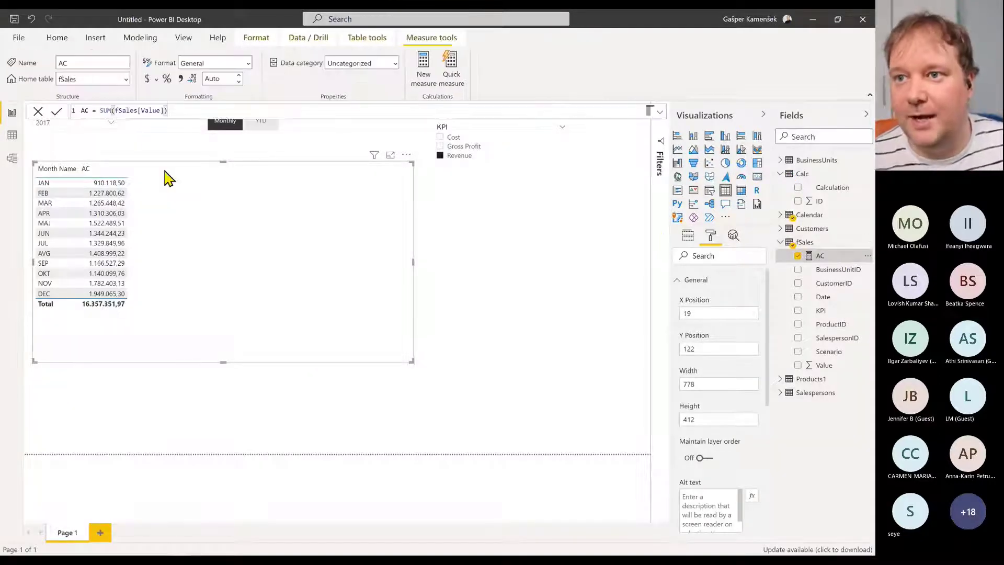
left_click(100, 110)
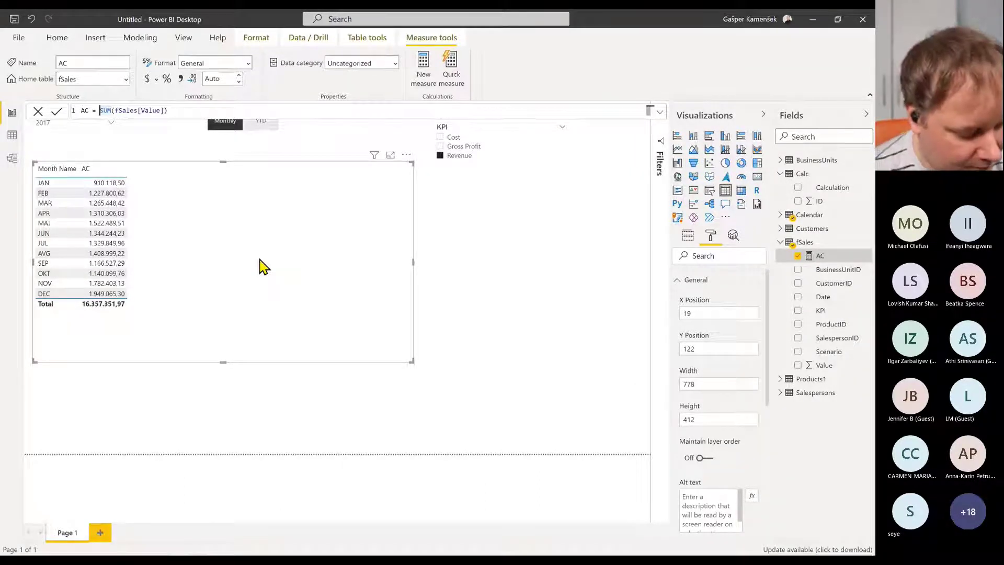
type("swi")
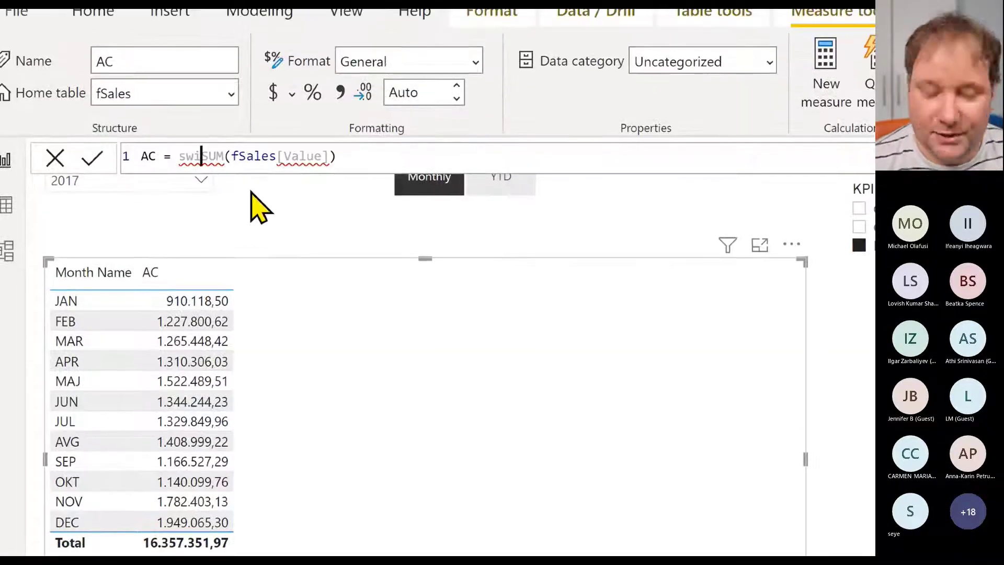
type("tch")
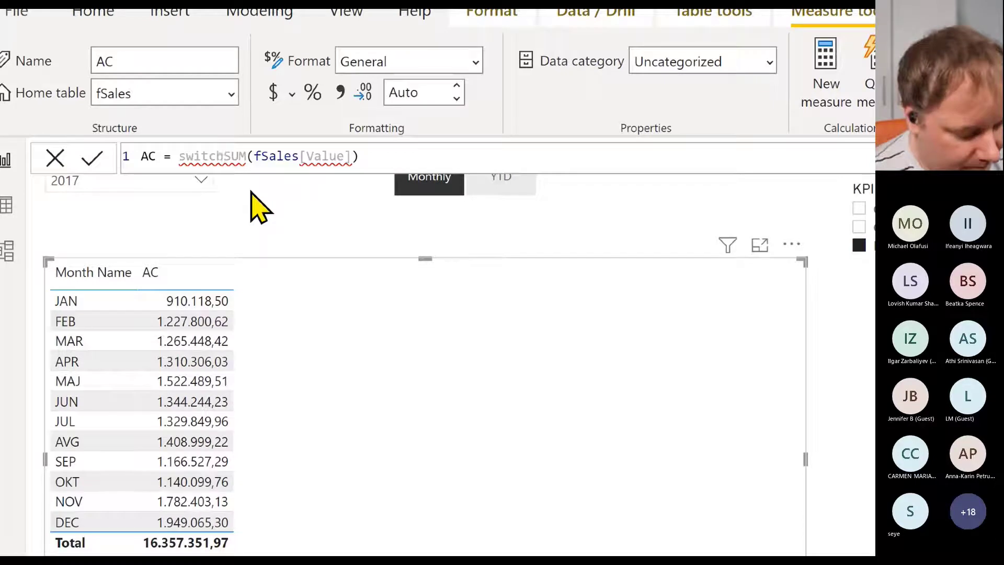
type("(")
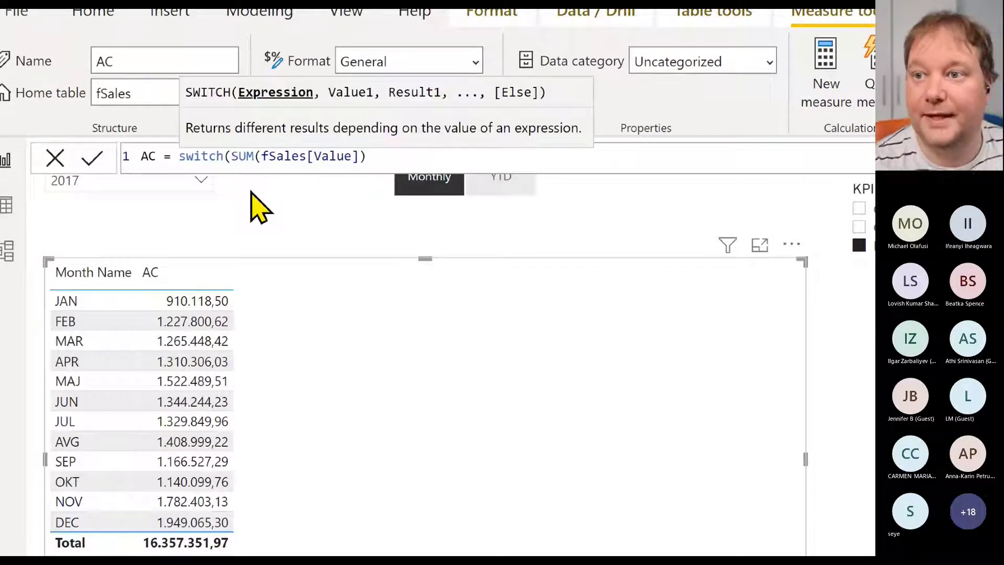
key("shift+Return")
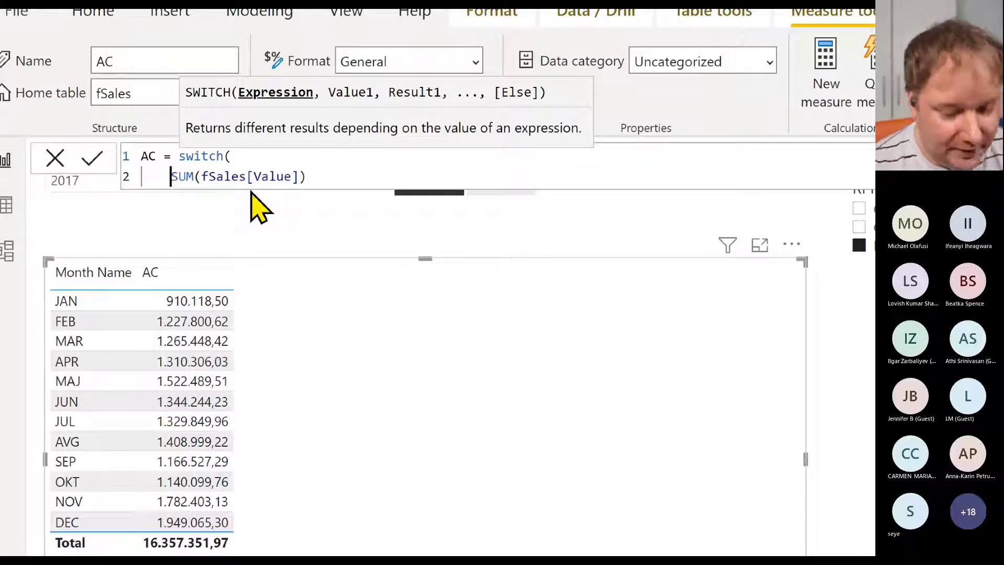
key("shift+Return")
key("Up")
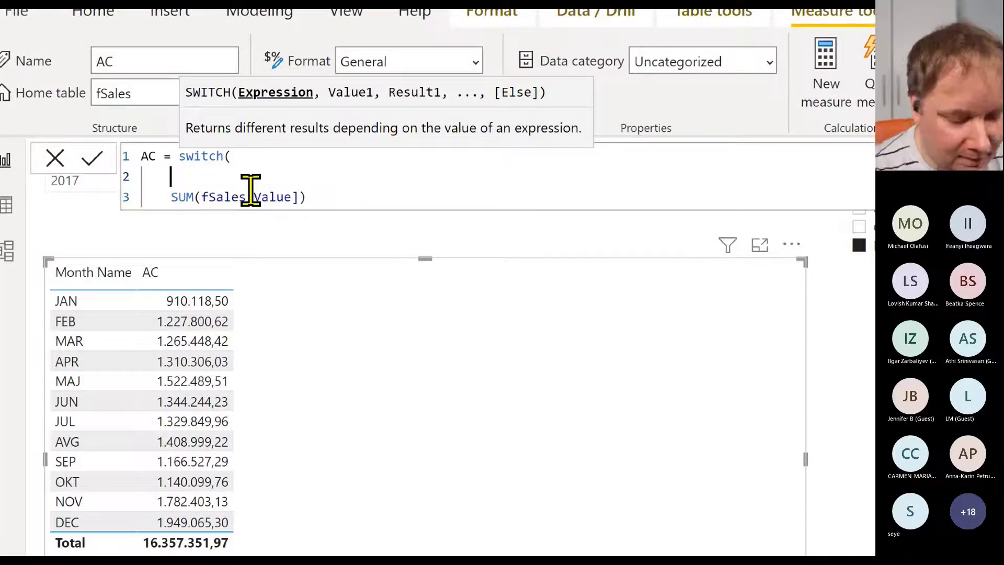
Enter MIN(Calc[ID]) as the expression that the SWITCH in the AC measure evaluates
type("min")
key("Tab")
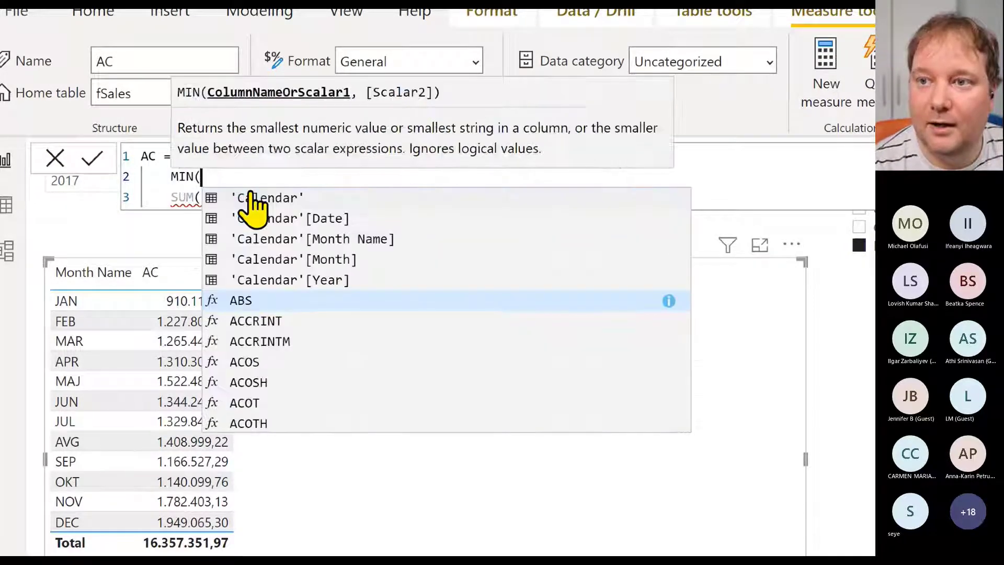
type("Calc")
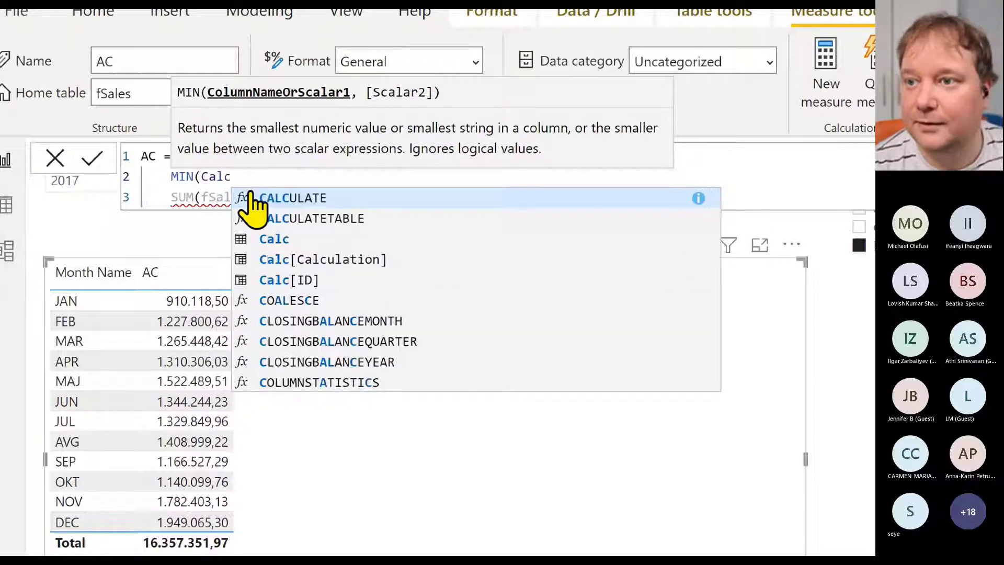
key("Down")
key("Down")
key("Down")
key("Down")
key("Tab")
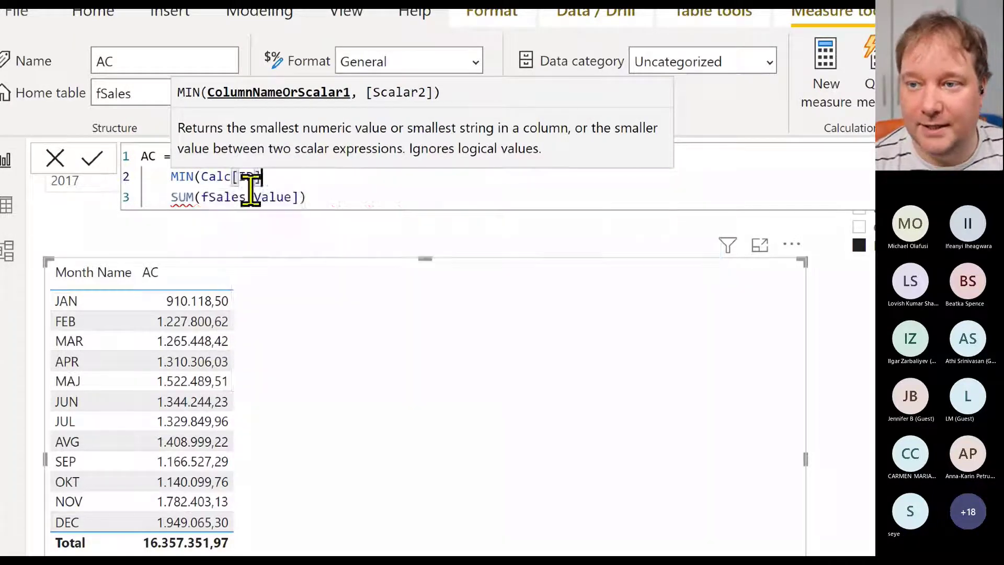
type(")")
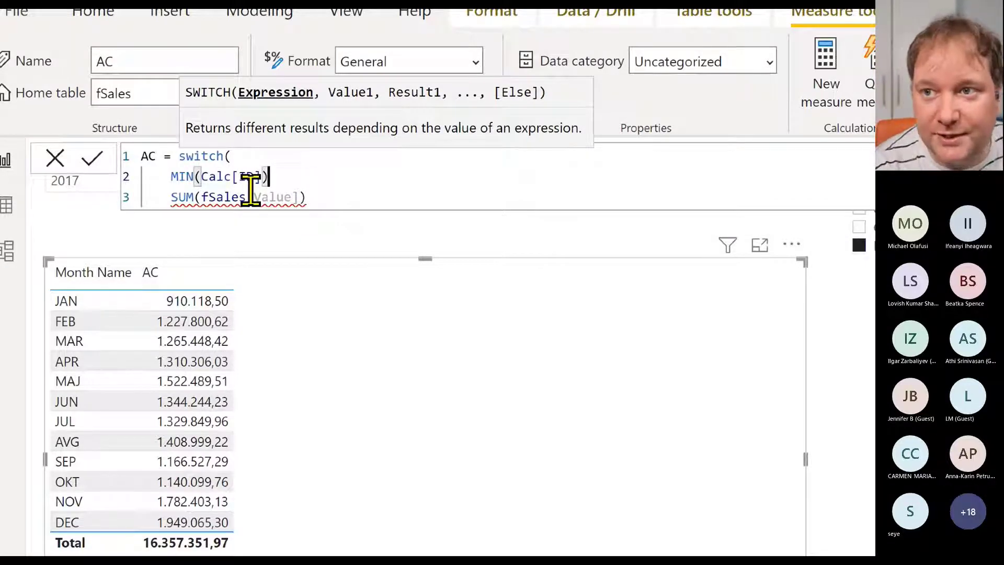
type(",")
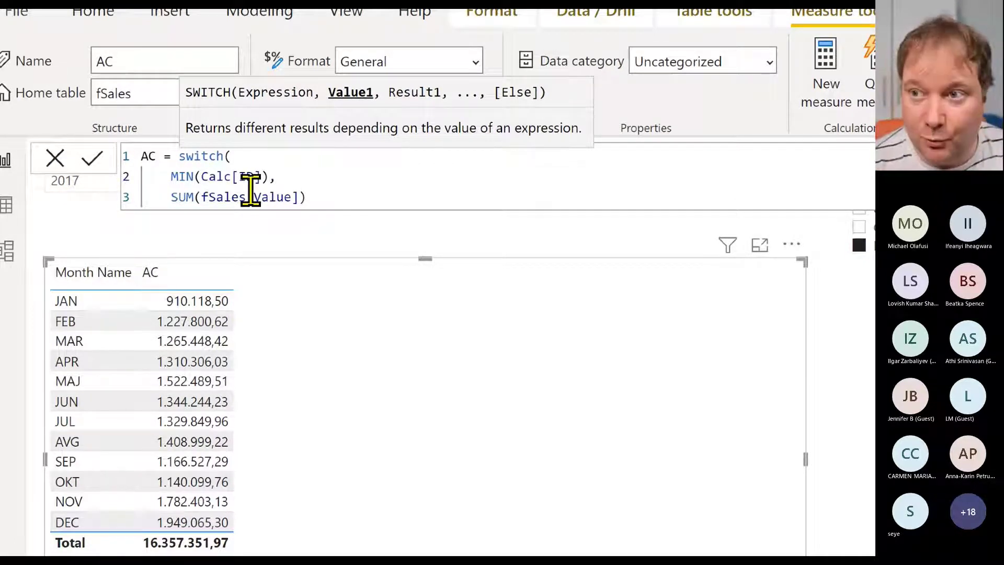
Make SUM(fSales[Value]) the SWITCH result for value 1 and start a new line for another case
key("Down")
key("Left")
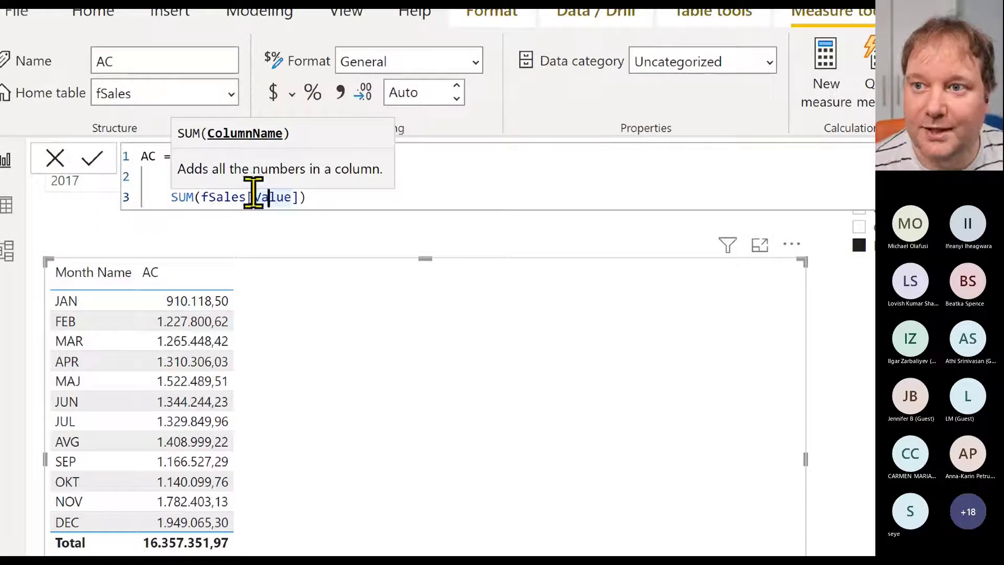
left_click(173, 198)
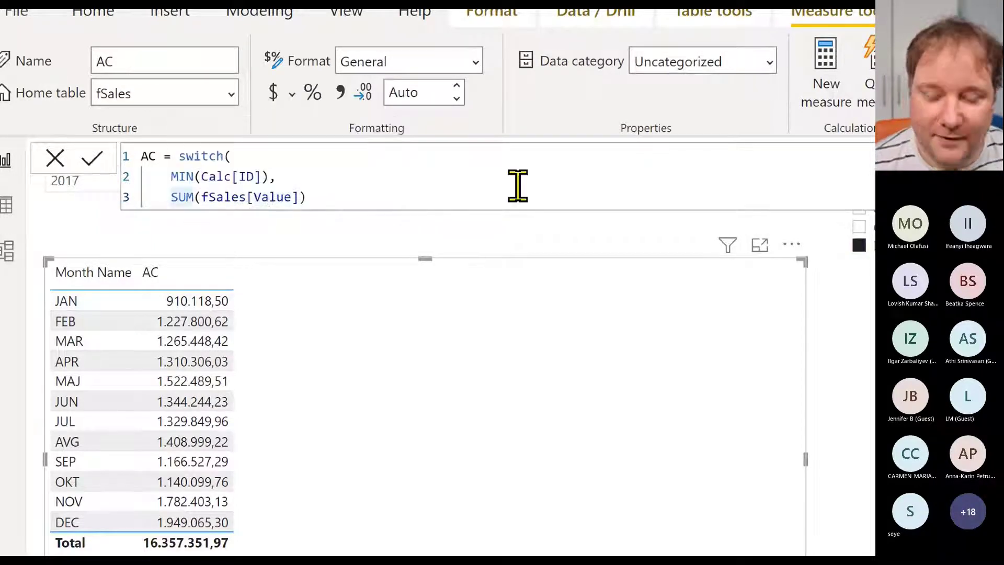
type("1,")
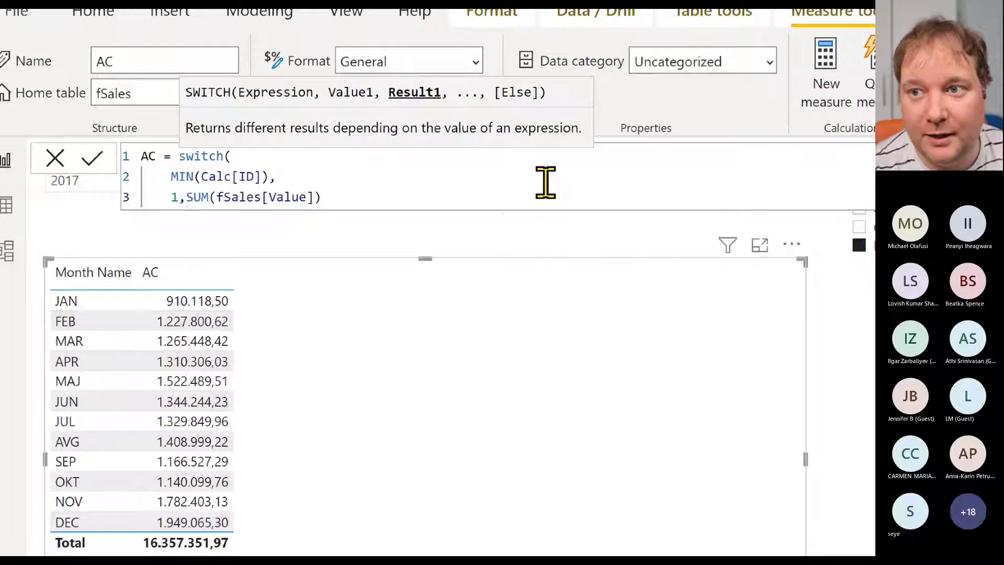
left_click(337, 196)
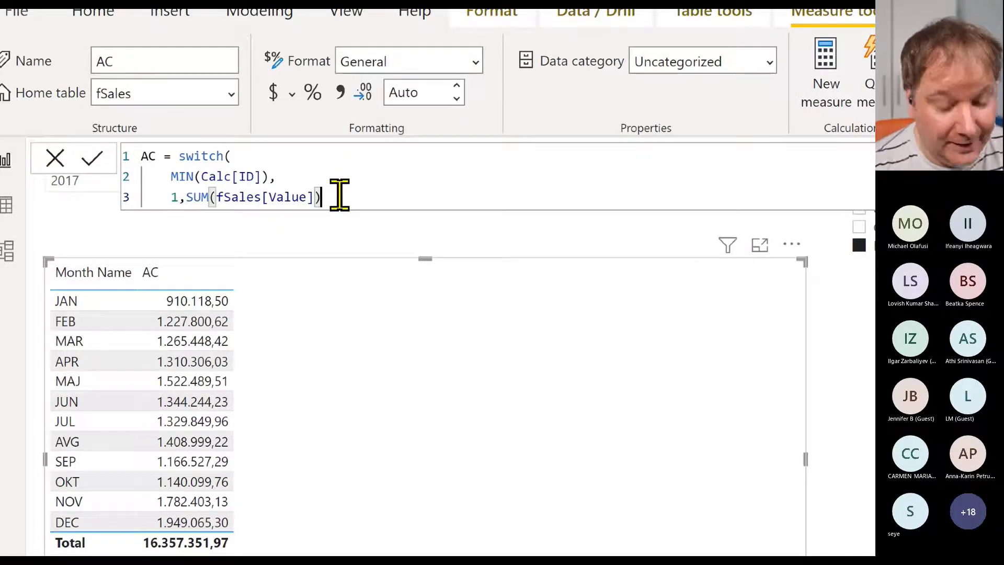
type(",")
key("shift+Return")
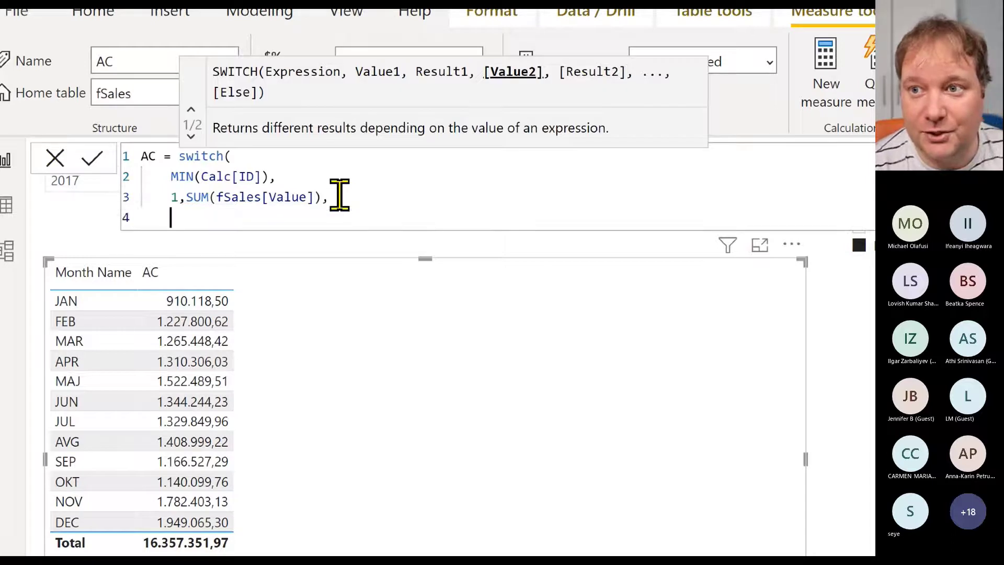
Add SWITCH value 2 with a CALCULATE function whose expression is SUM(fSales[Value])
type("2,Calc")
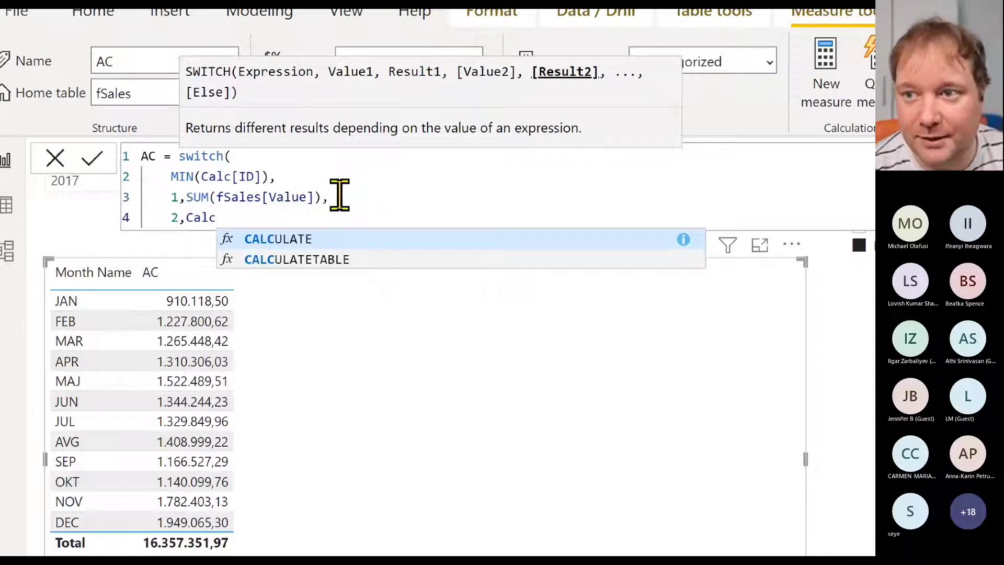
key("Tab")
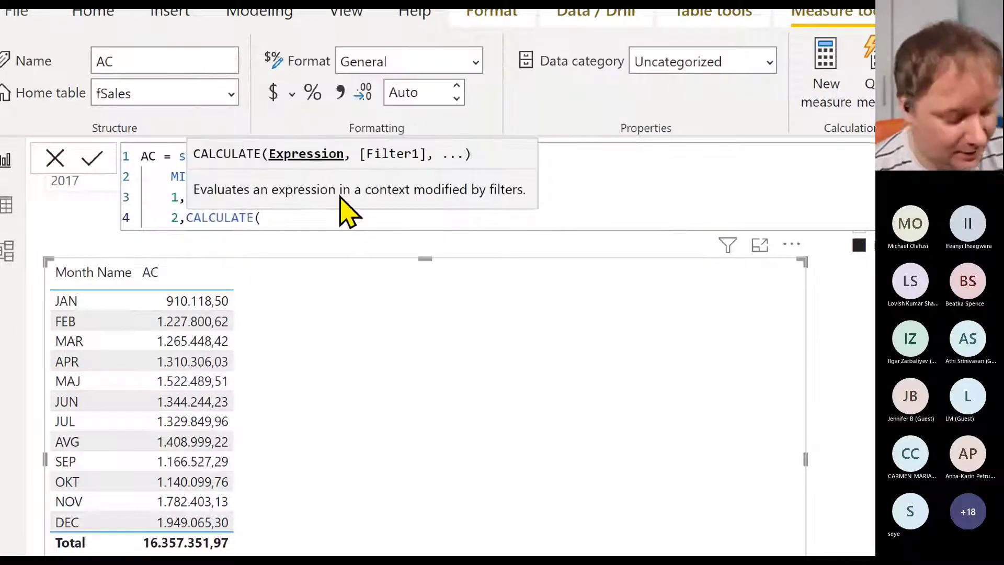
type("SUM")
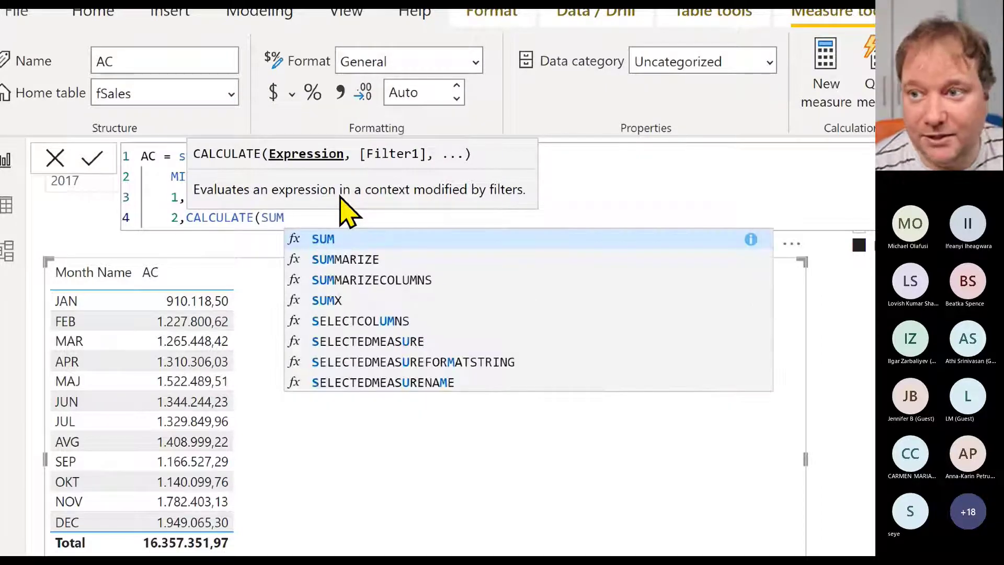
type("(")
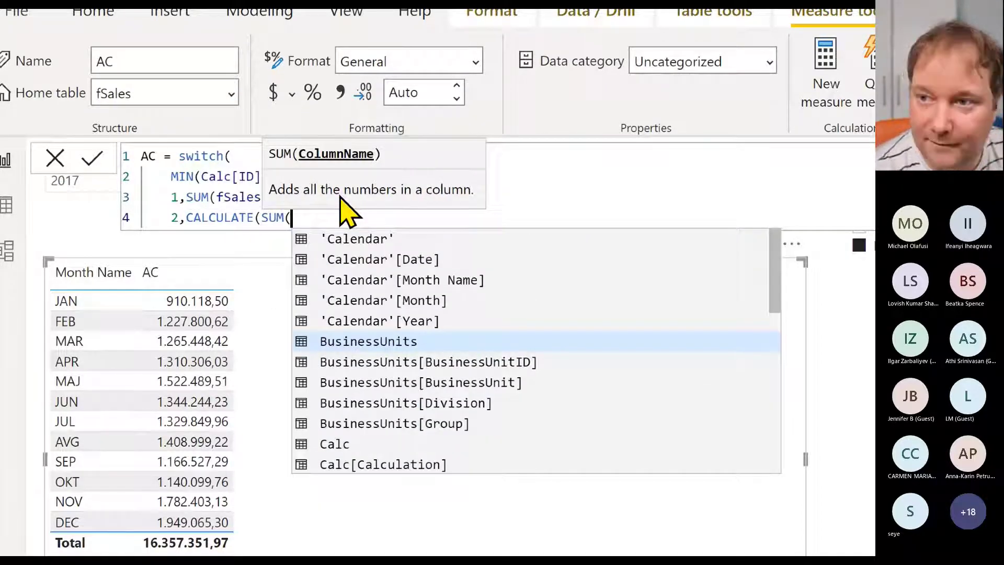
type("valu")
key("Tab")
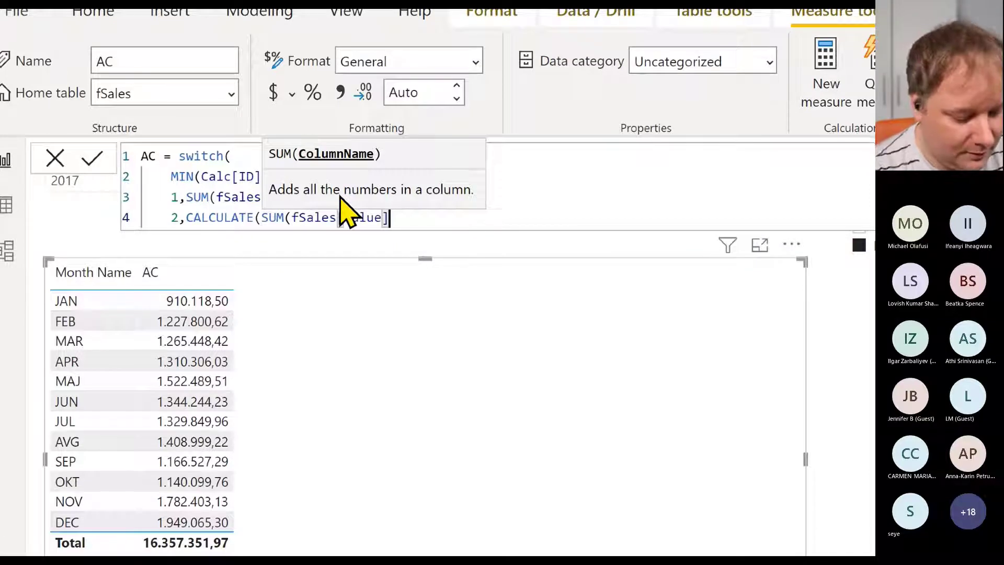
type("),")
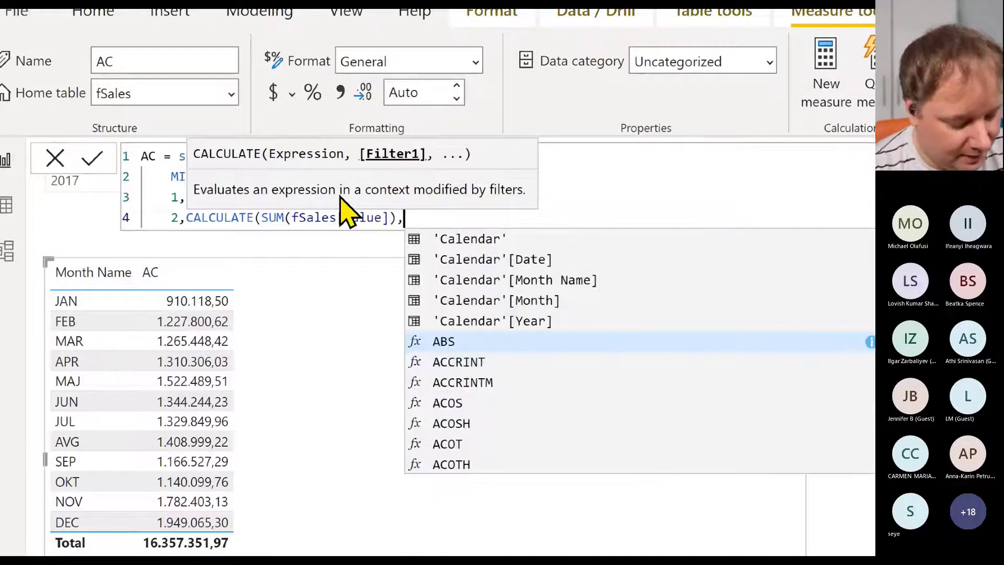
Enter DATESYTD('Calendar'[Date]) as the filter of the CALCULATE function
type("Dates")
key("Down")
key("Down")
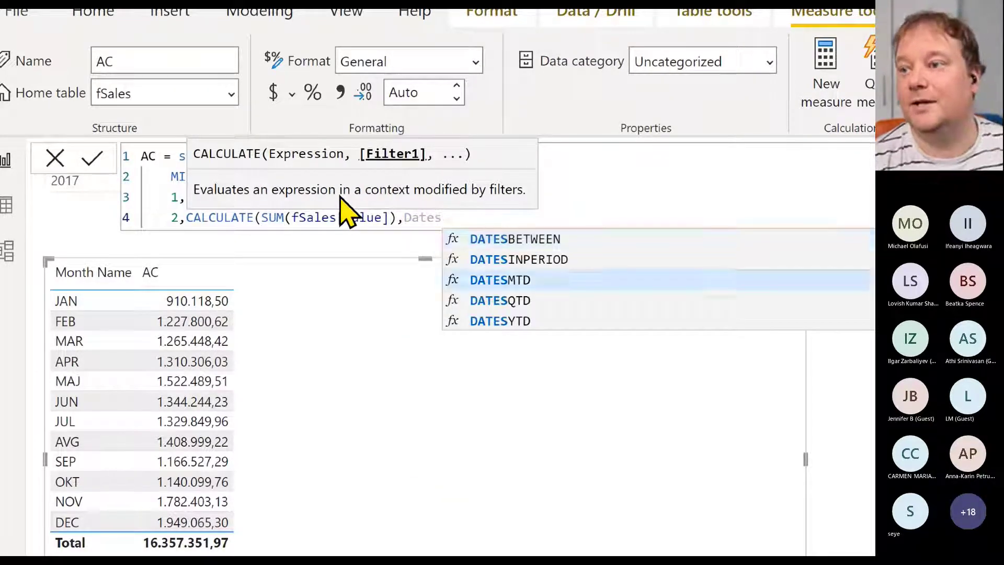
key("Down")
key("Down")
key("Tab")
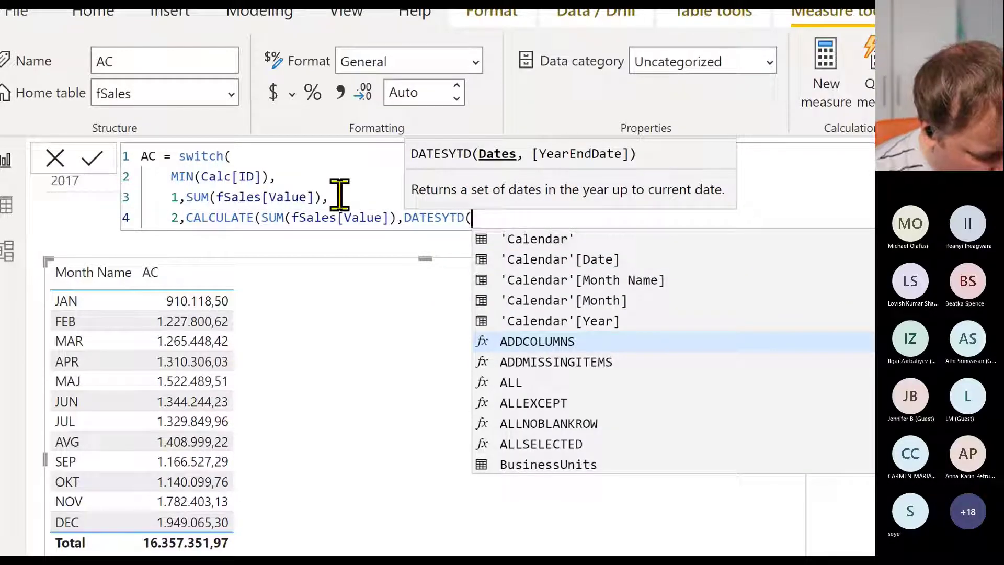
type("Cal")
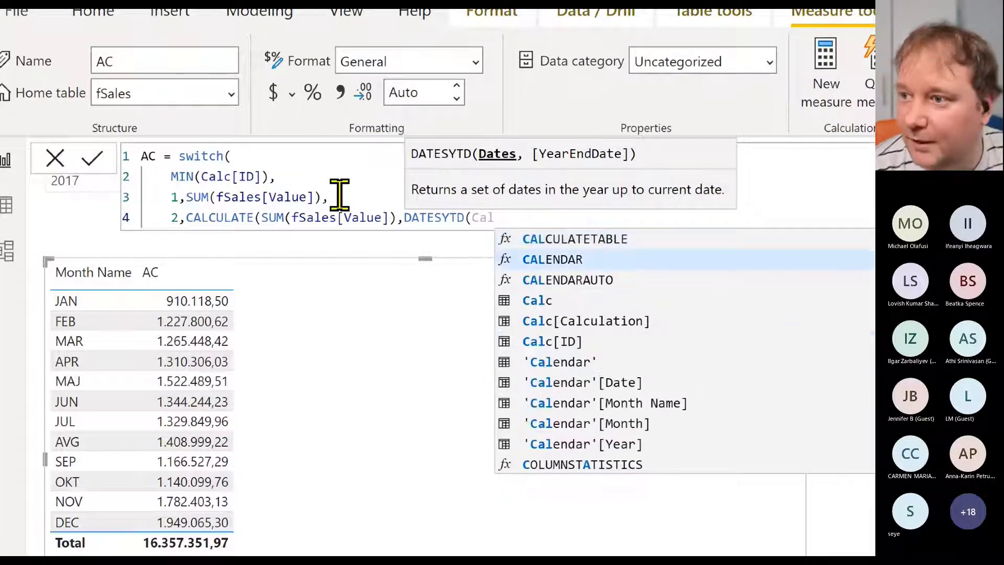
key("Down")
key("Down")
key("Down")
key("Tab")
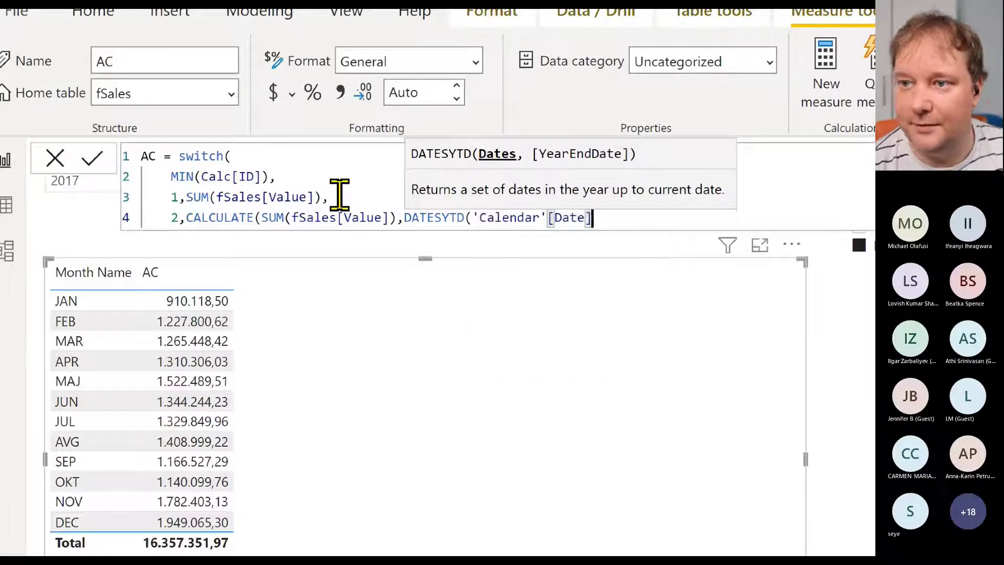
type(")")
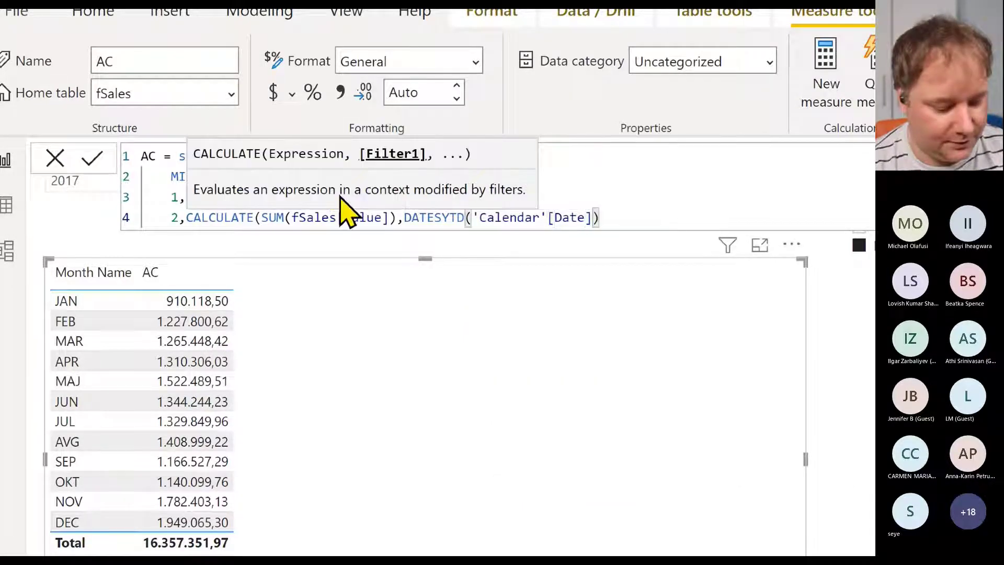
Close the CALCULATE and SWITCH functions, commit the AC measure and collapse its formula to one line
type(")")
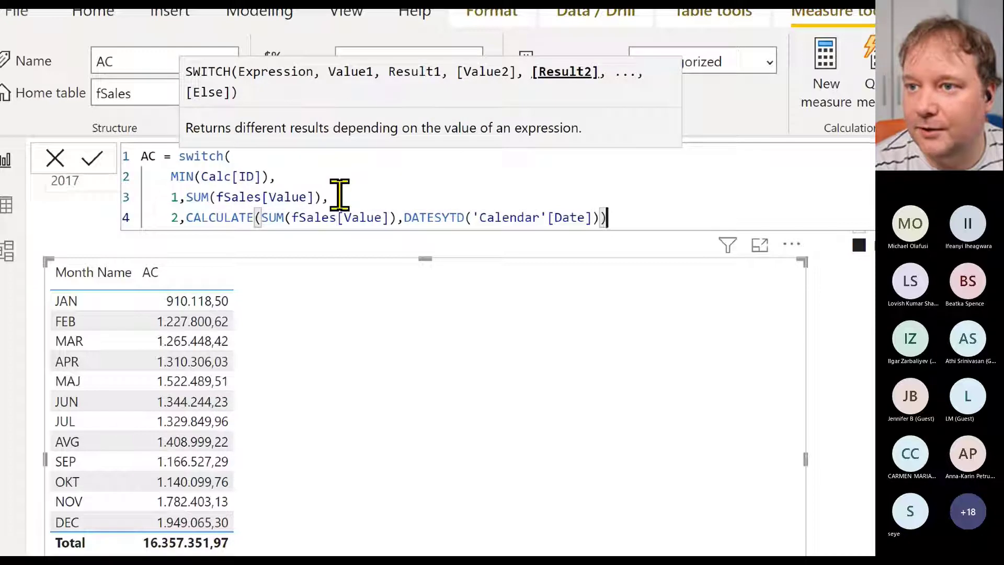
key("Return")
type(")")
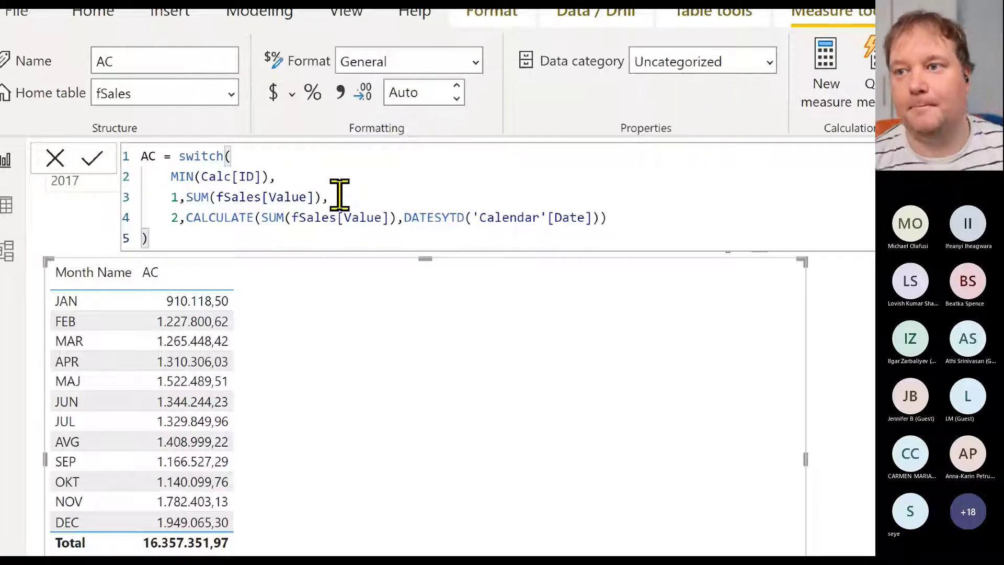
left_click(113, 163)
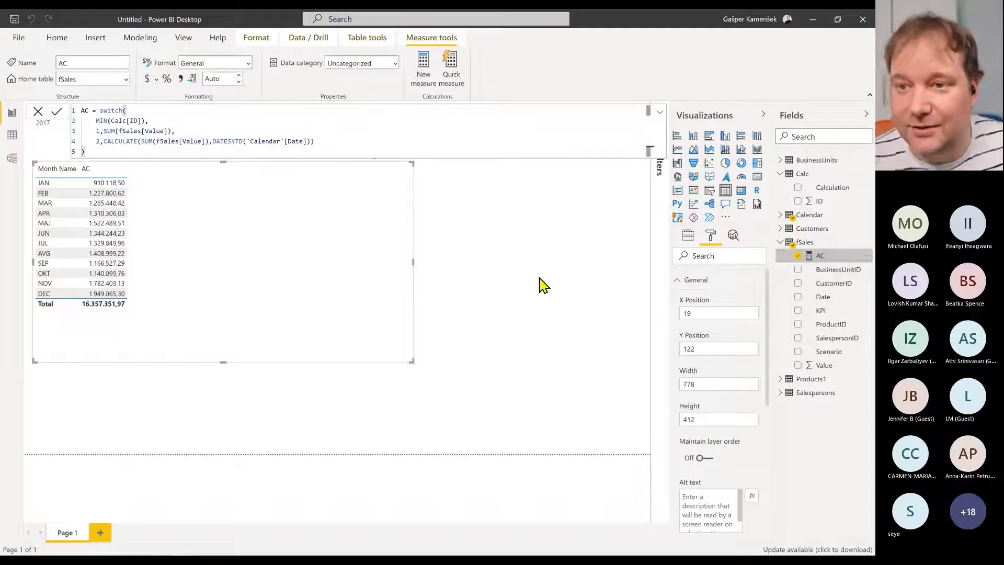
left_click(659, 112)
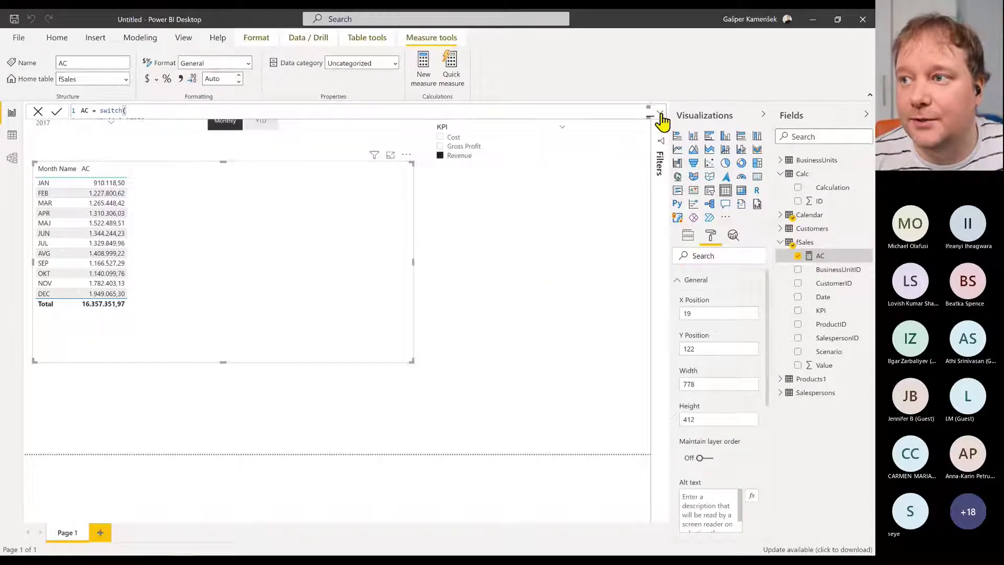
Test the AC table by switching the Calculation slicer between YTD and Monthly, ending on Monthly
left_click(264, 128)
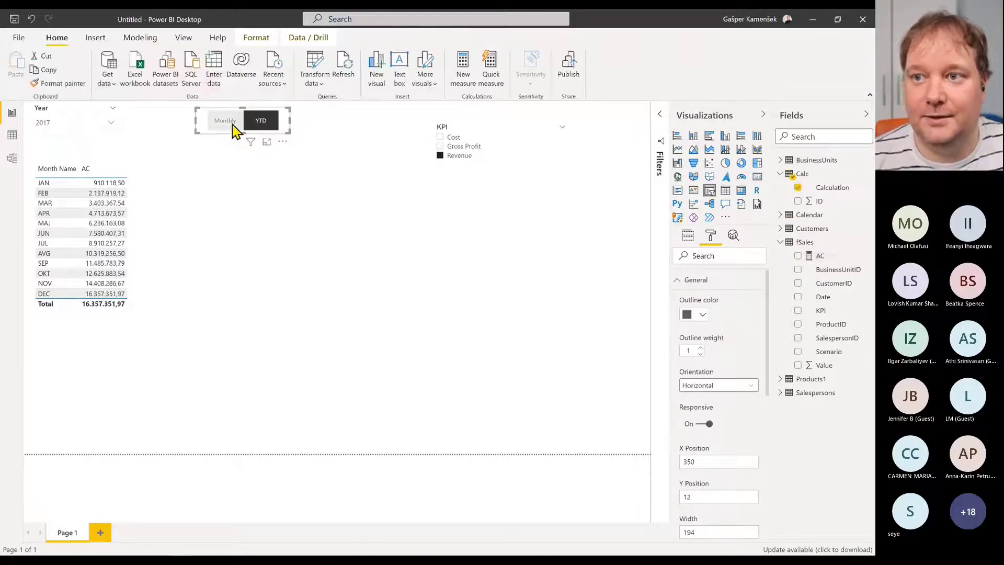
left_click(233, 130)
left_click(261, 126)
left_click(222, 123)
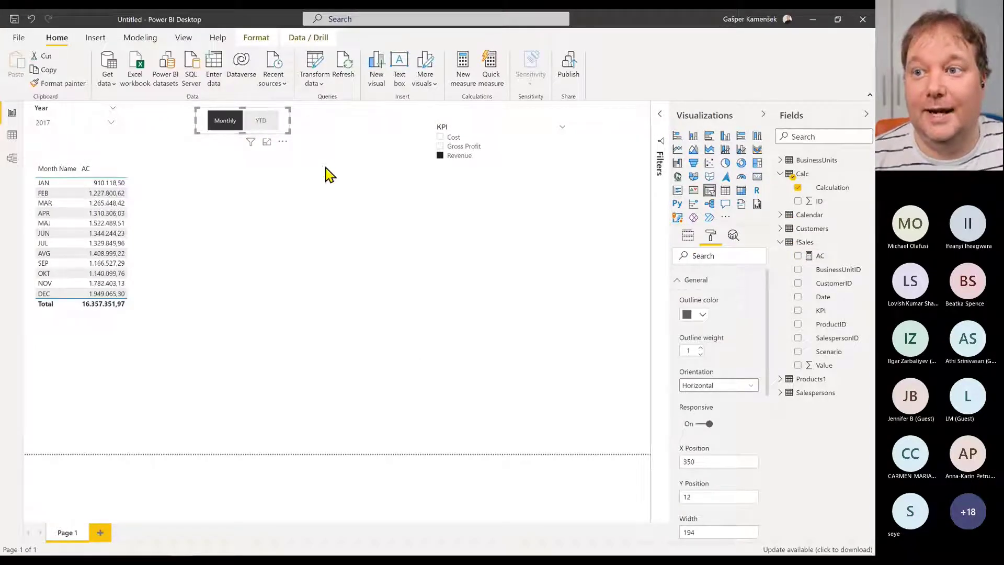
Check the AC table for different KPIs by switching the KPI slicer between Gross Profit and Revenue, ending on Cost
left_click(463, 148)
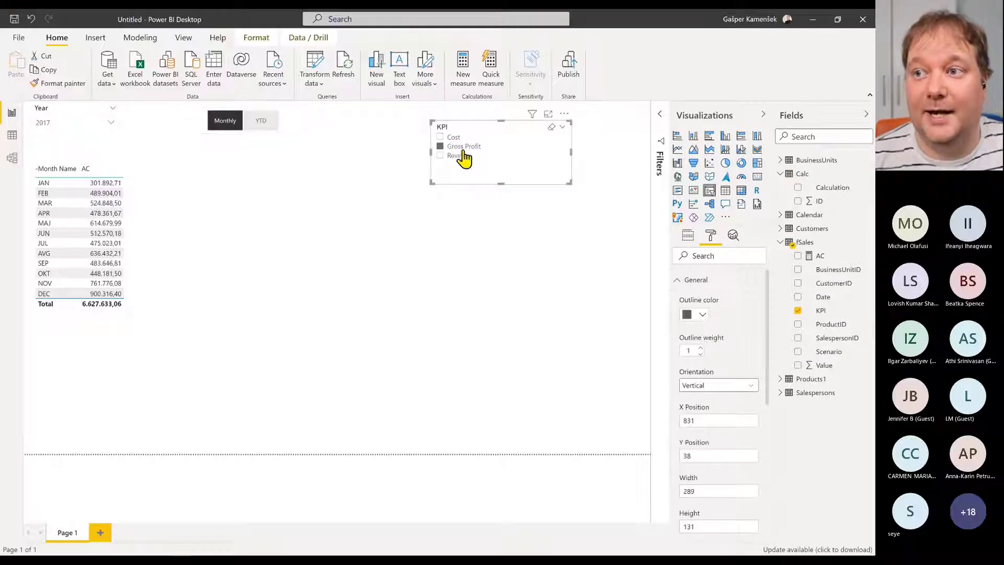
left_click(464, 156)
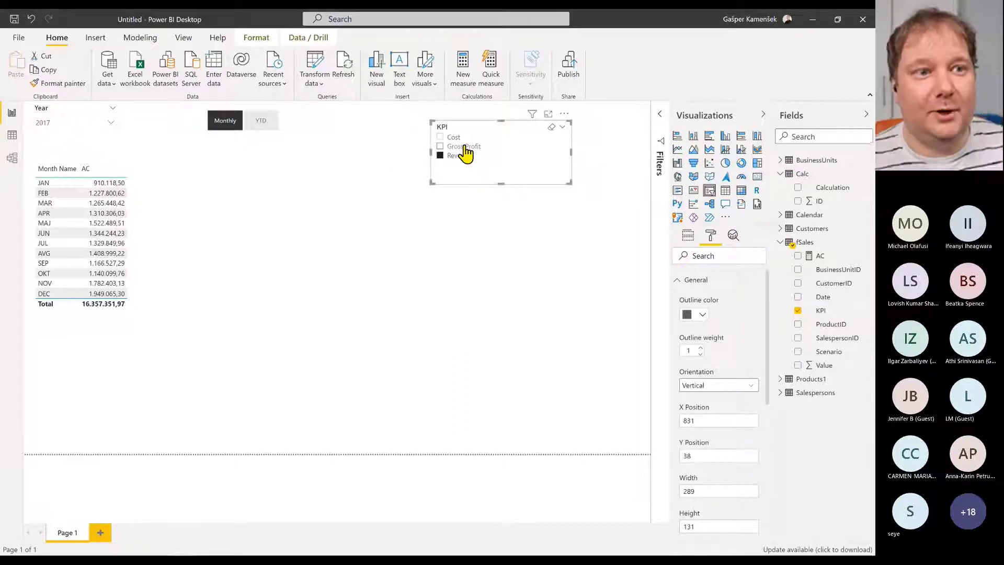
left_click(463, 146)
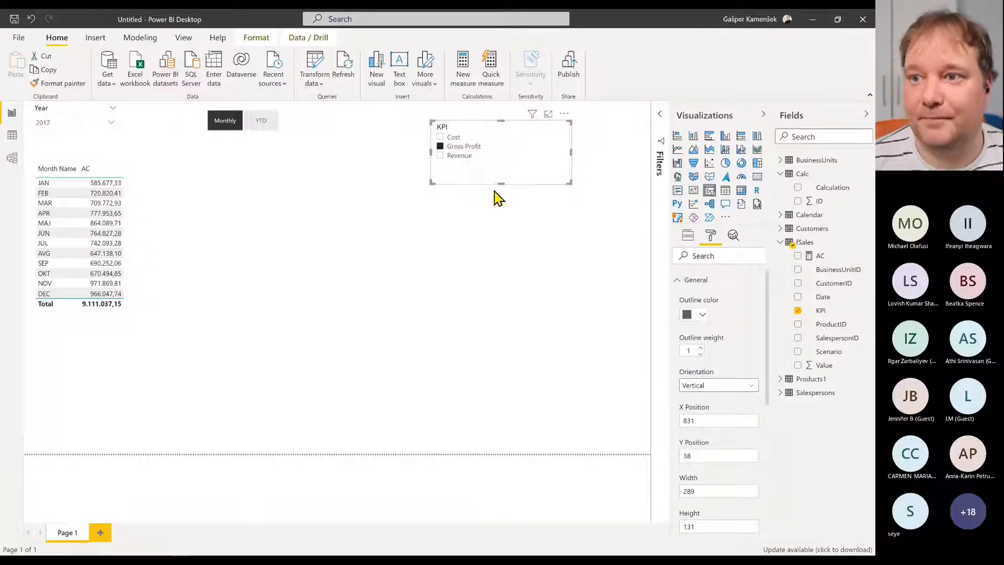
left_click(454, 137)
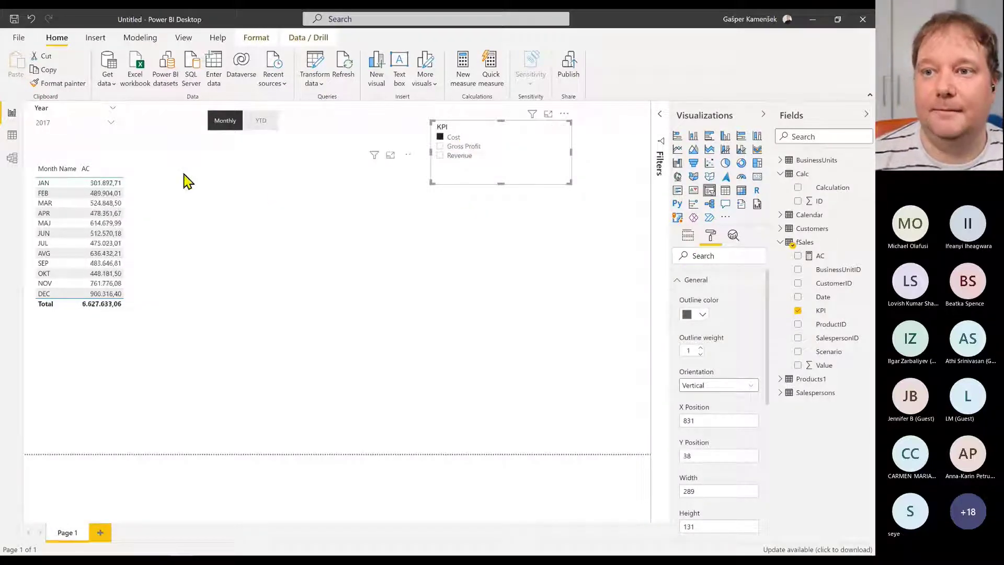
Examine the Scenario, KPI and Value columns of the fSales table in the data view and return to the report
left_click(159, 177)
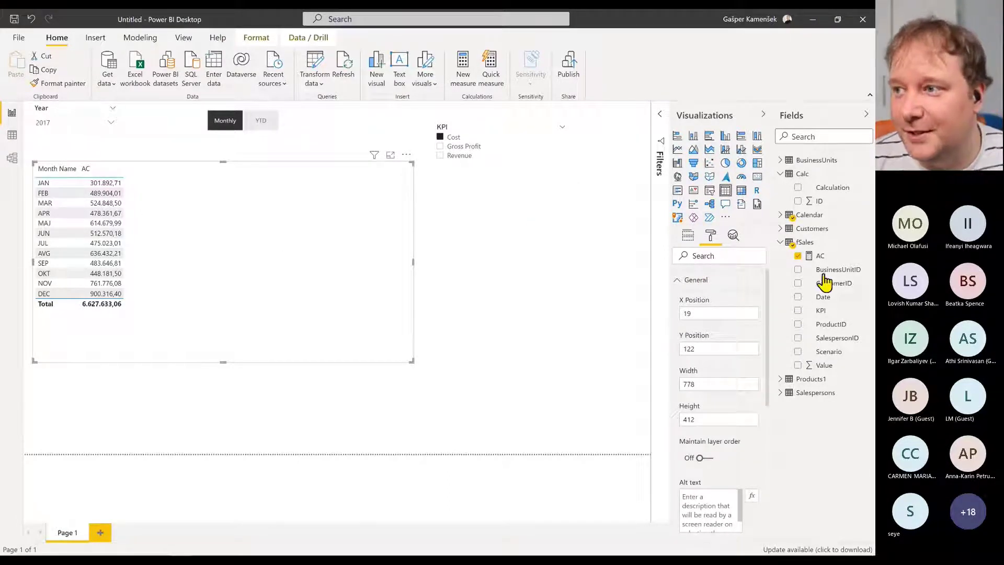
left_click(819, 256)
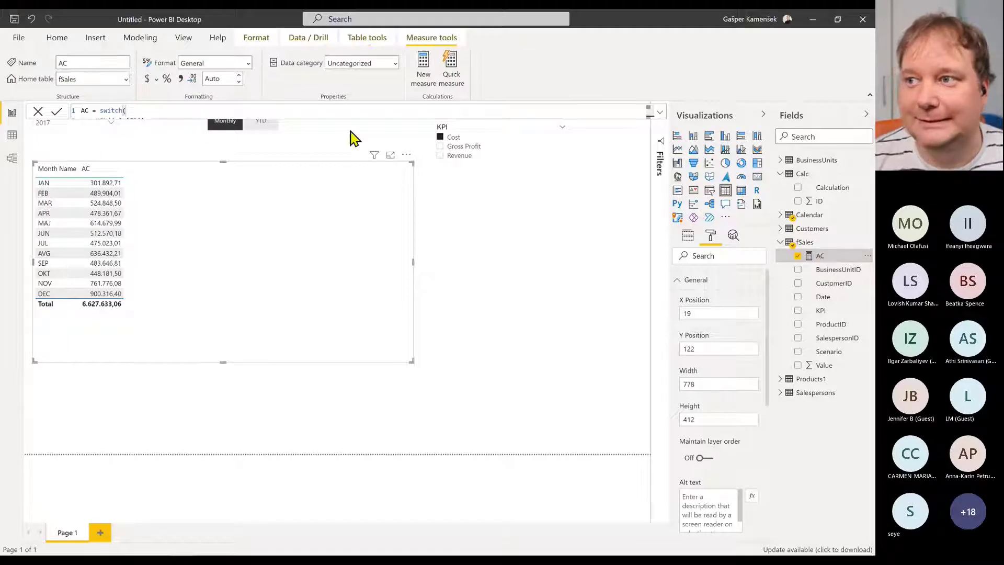
left_click(13, 135)
left_click(805, 268)
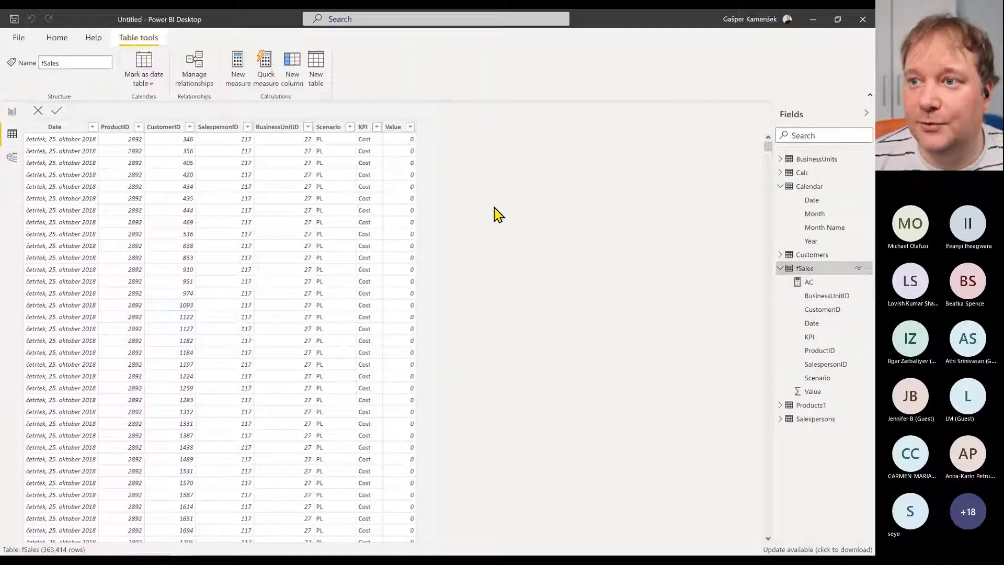
left_click(395, 149)
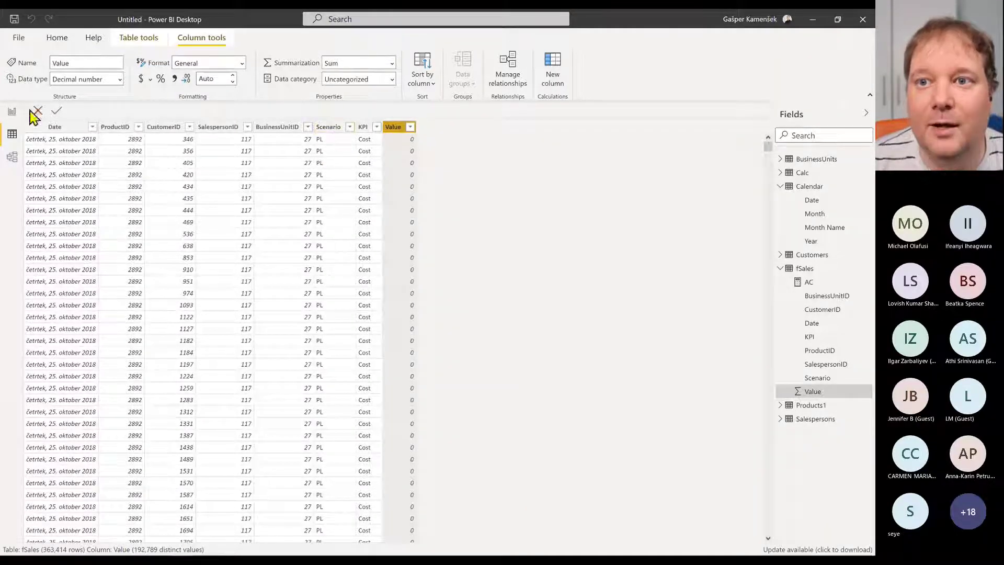
left_click(12, 111)
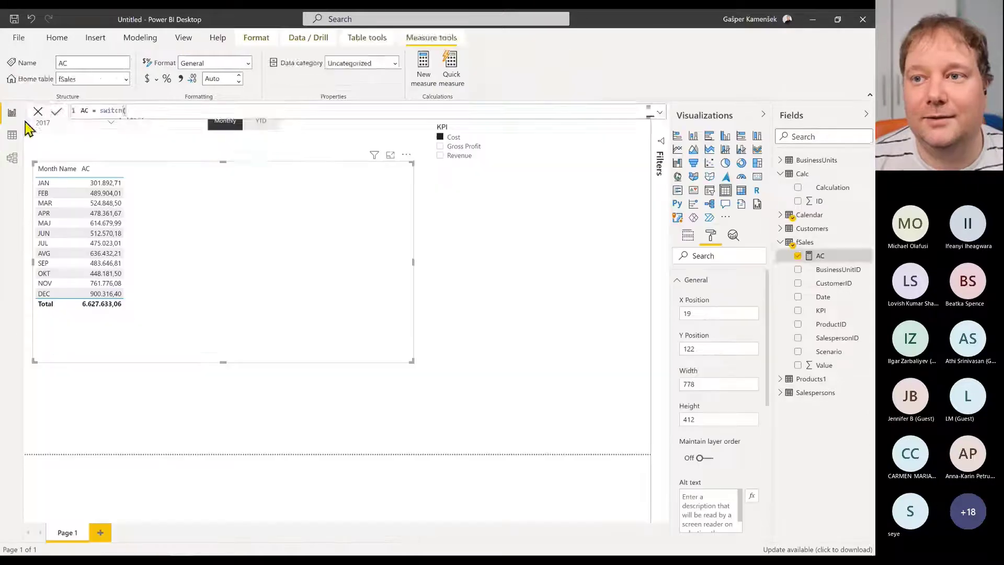
Open the AC measure's full formula and wrap its SWITCH function in CALCULATE, moving SWITCH to its own line
left_click(820, 256)
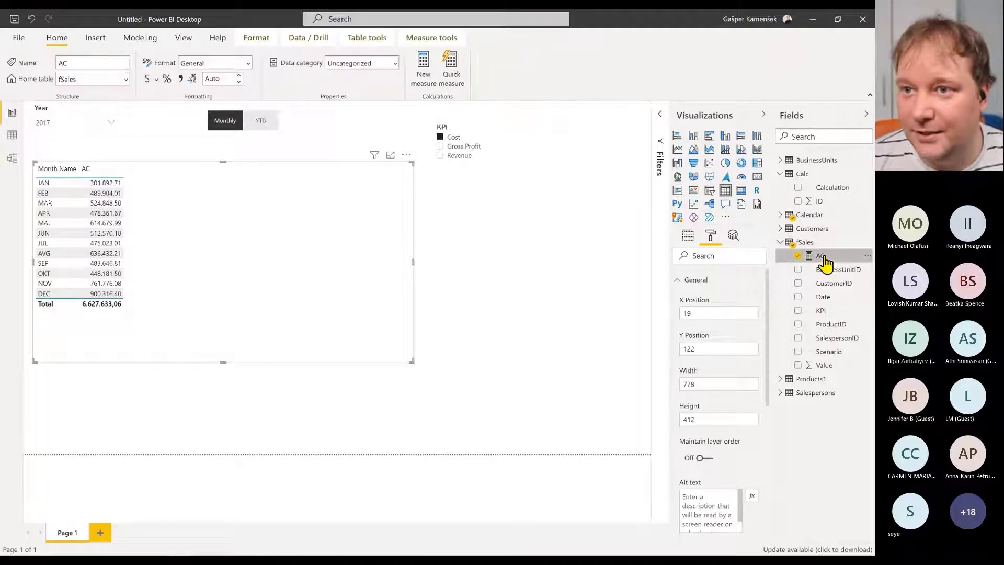
left_click(661, 113)
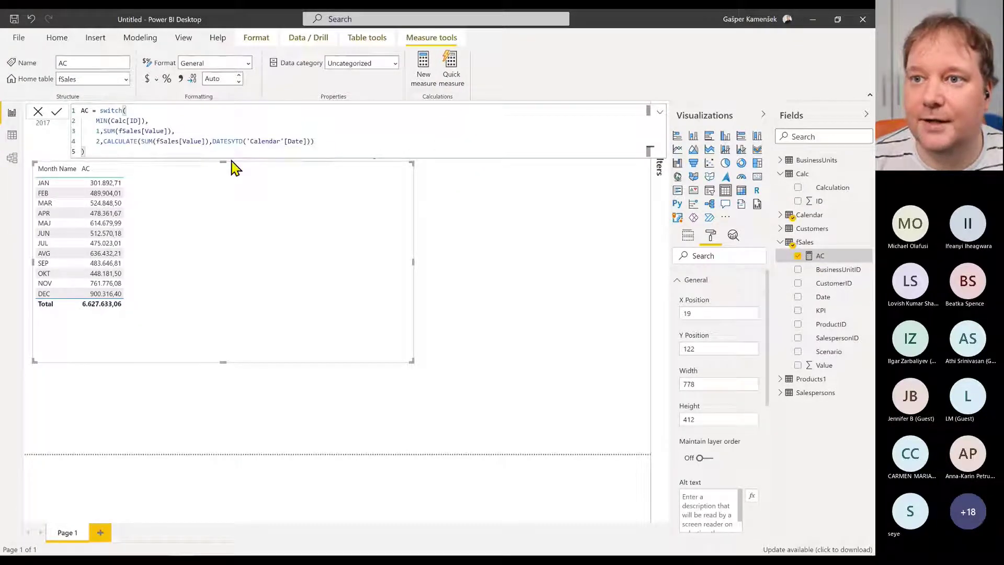
left_click(100, 111)
type("calc")
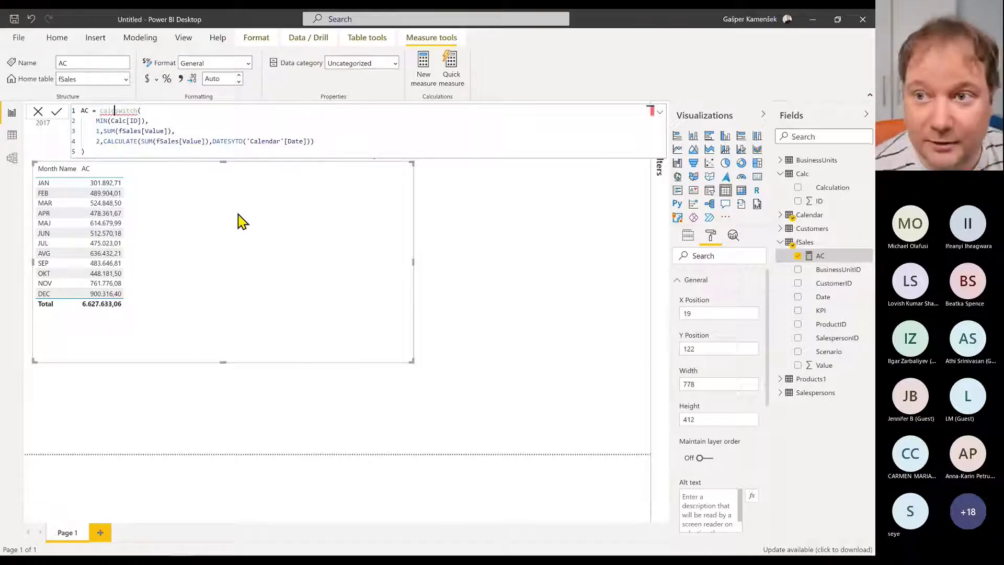
type("ulate")
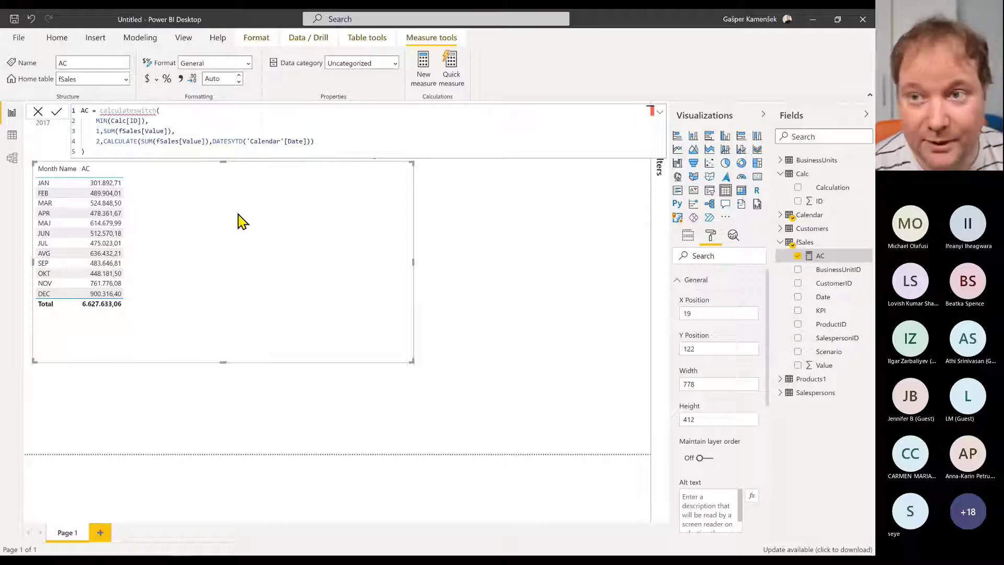
type("(")
key("Return")
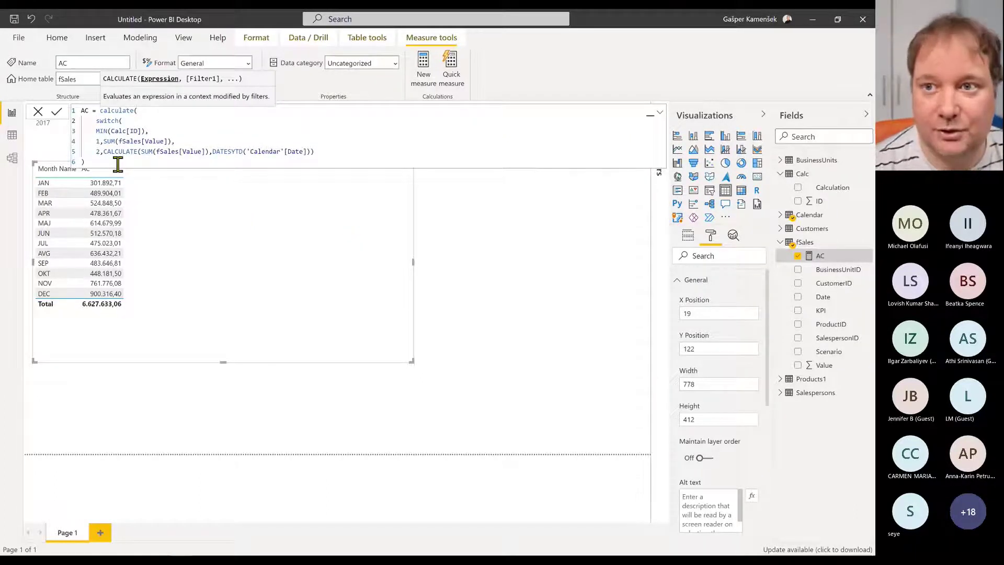
Add fSales[Scenario]="AC" as the outer CALCULATE filter, commit the AC measure and collapse its formula to one line
type(",")
key("shift+Return")
type("Scena")
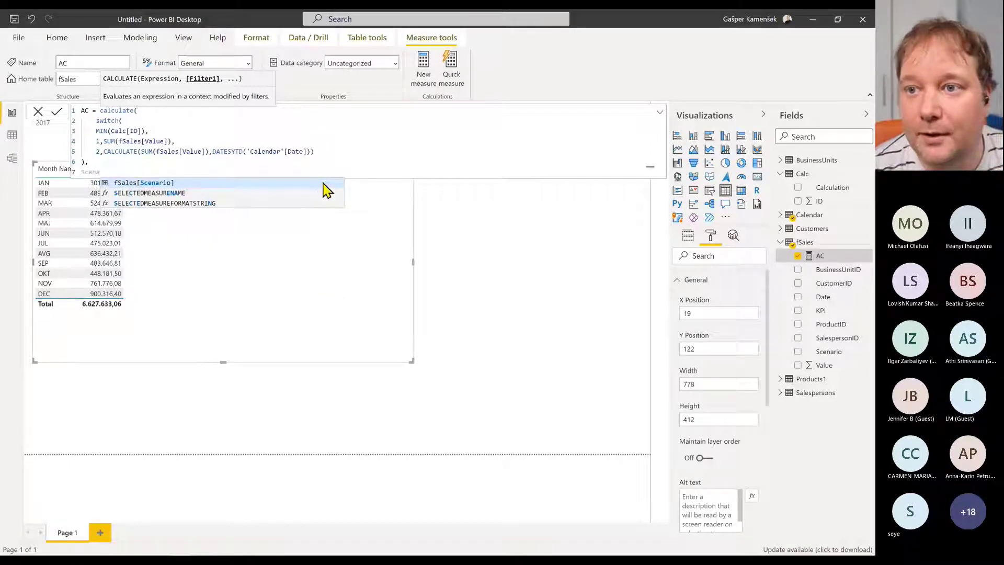
key("Tab")
type("=\"AC\")")
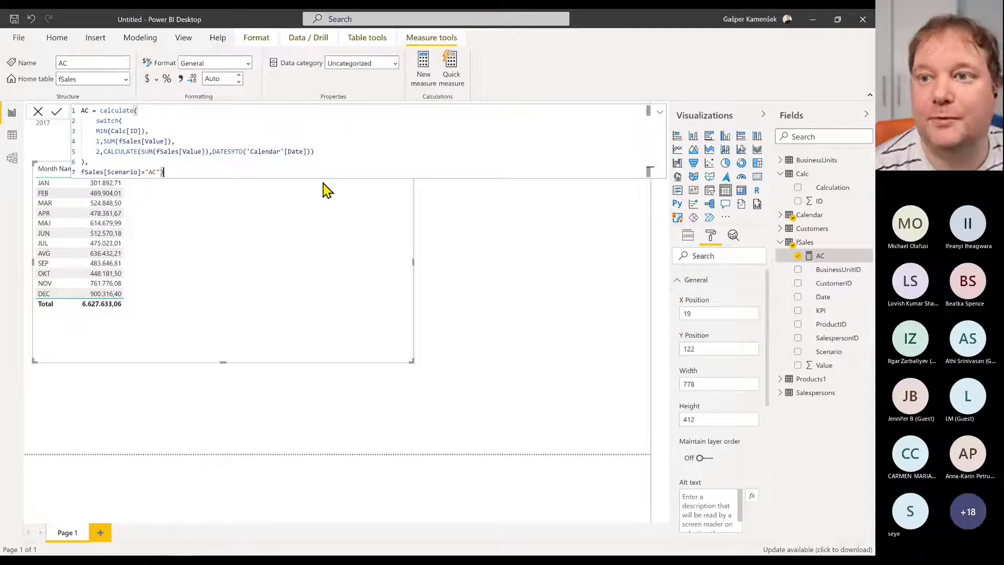
key("Return")
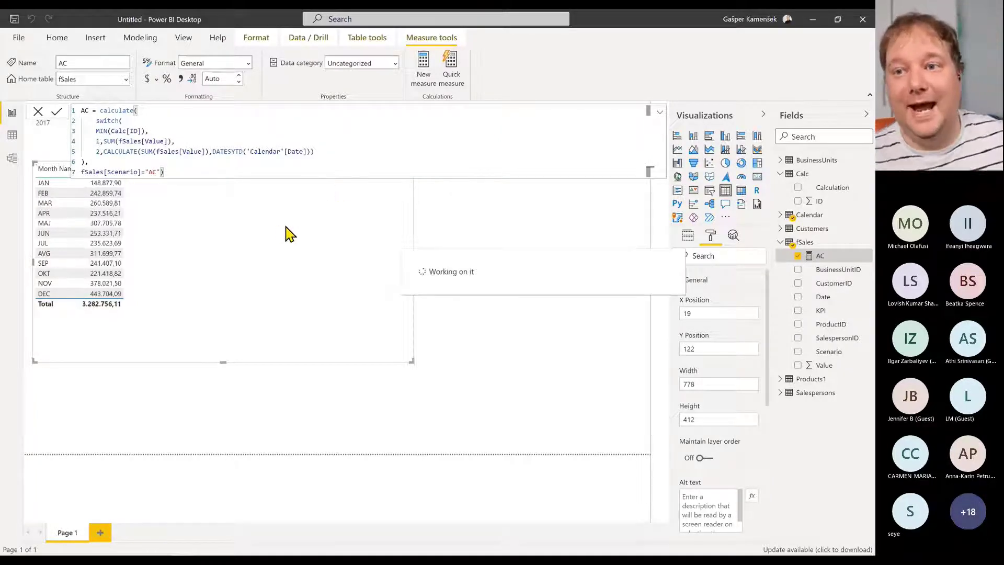
left_click(660, 112)
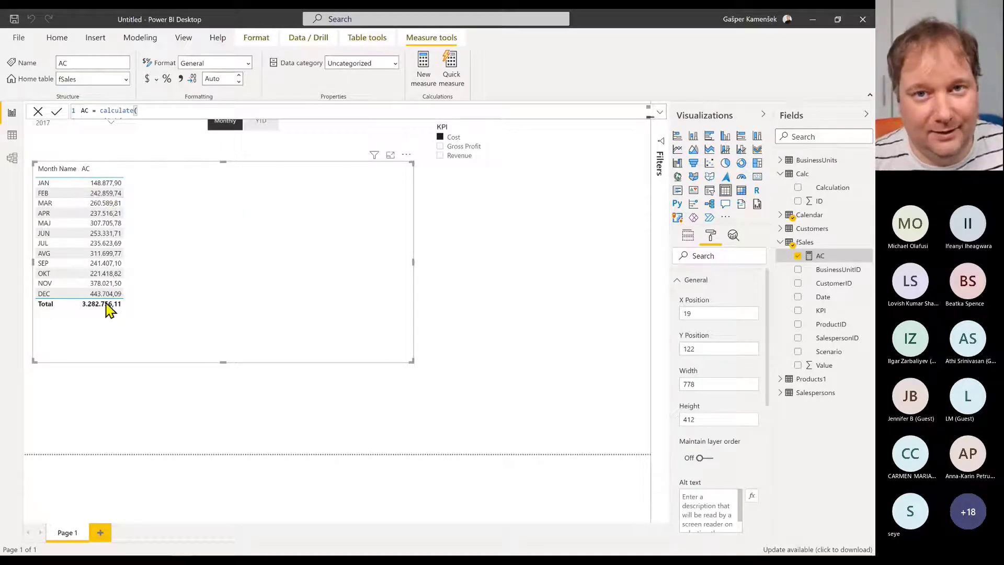
Filter the KPI slicer to Revenue and check the AC table with the YTD calculation
left_click(459, 155)
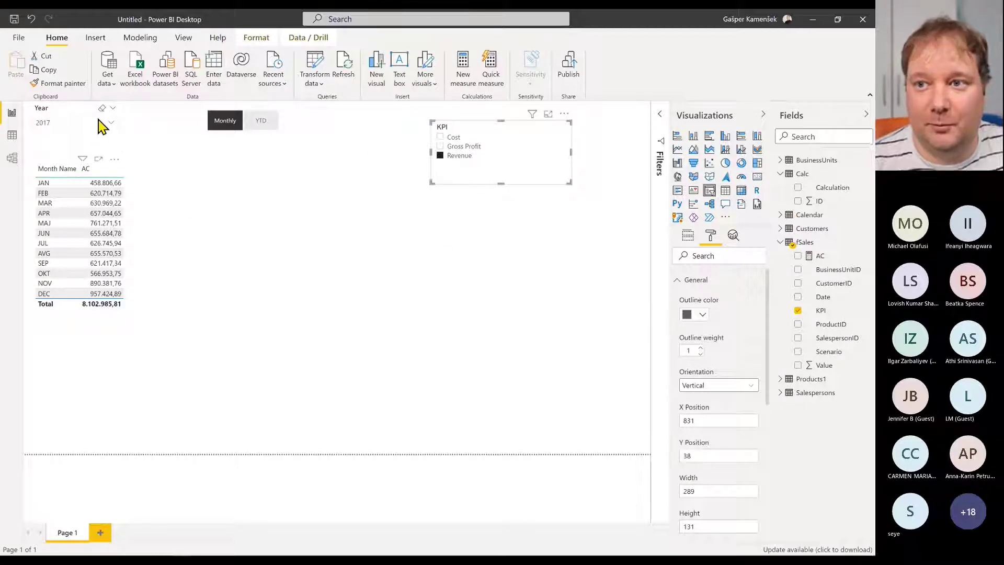
left_click(261, 128)
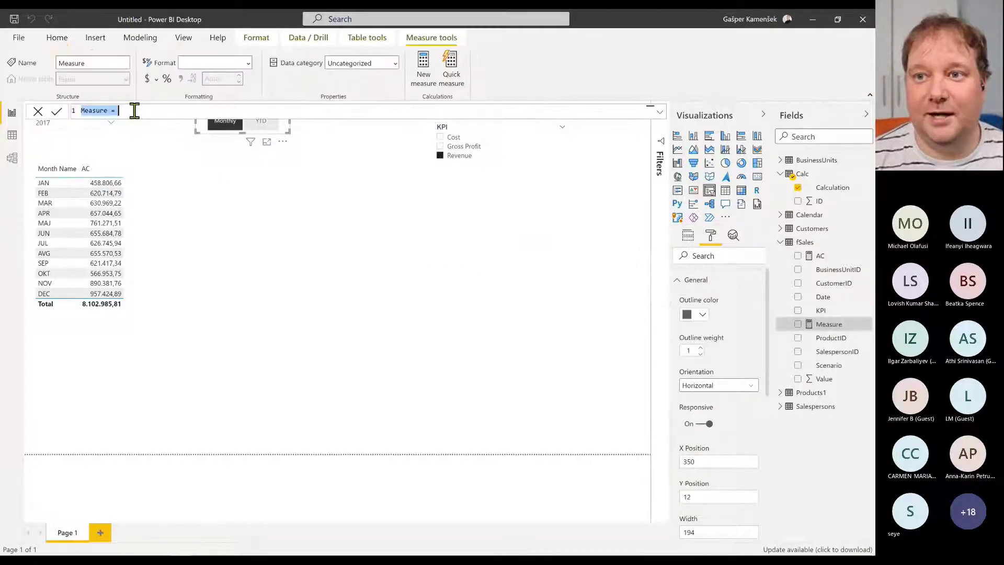
Define a new fSales measure named PY that starts with CALCULATE and uses fSales[AC] as its expression
type("PY")
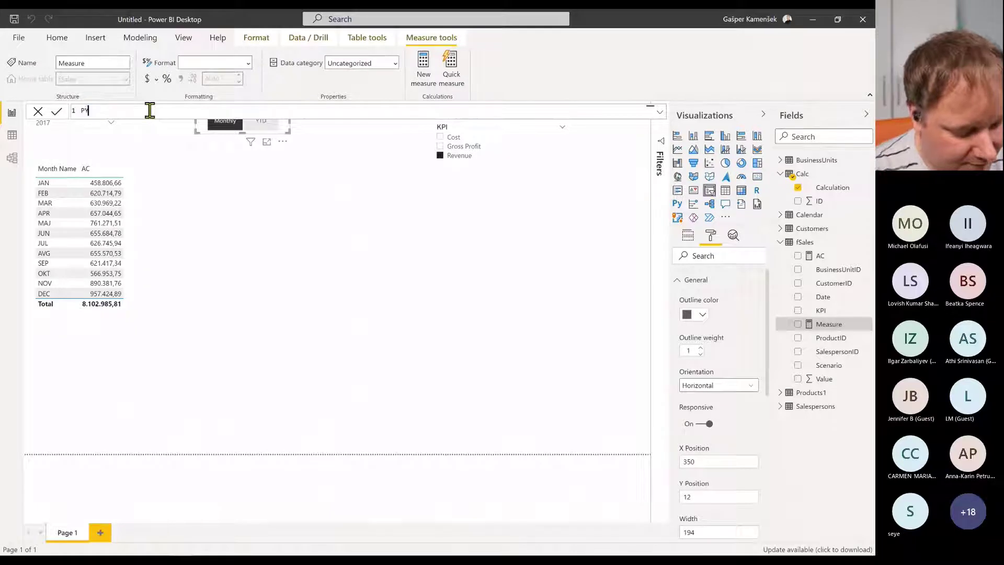
type(" = ")
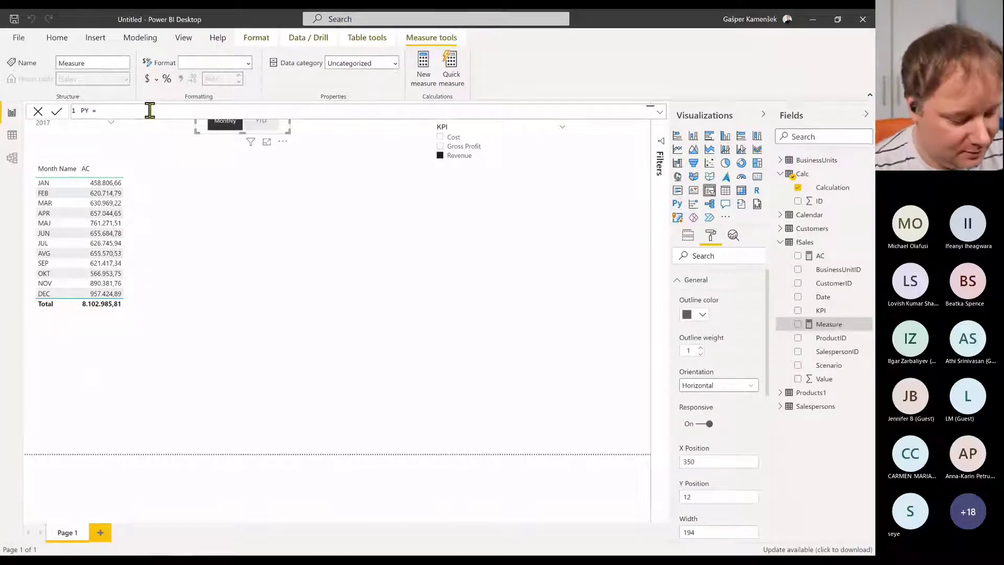
type("CALCULATE( ")
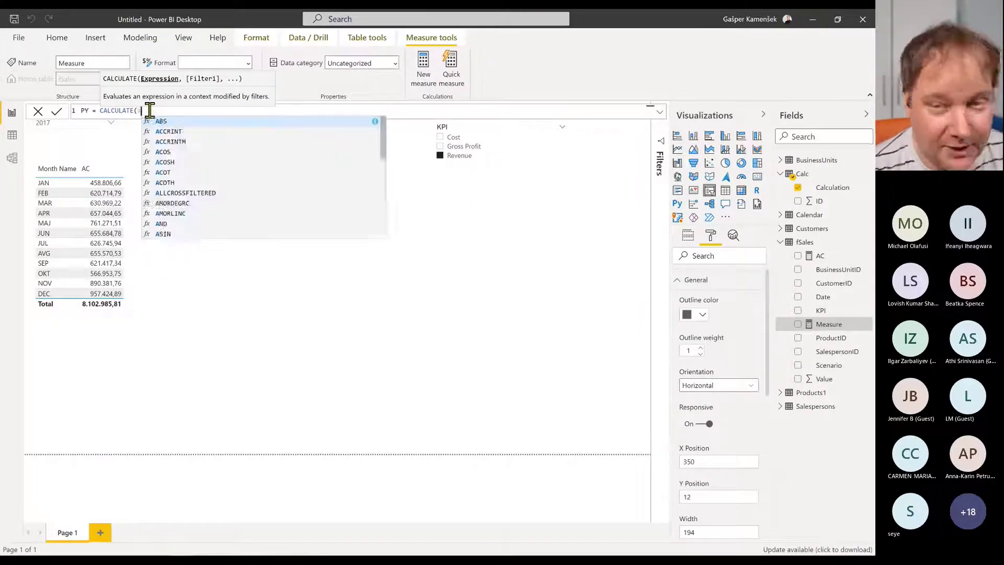
type("AC")
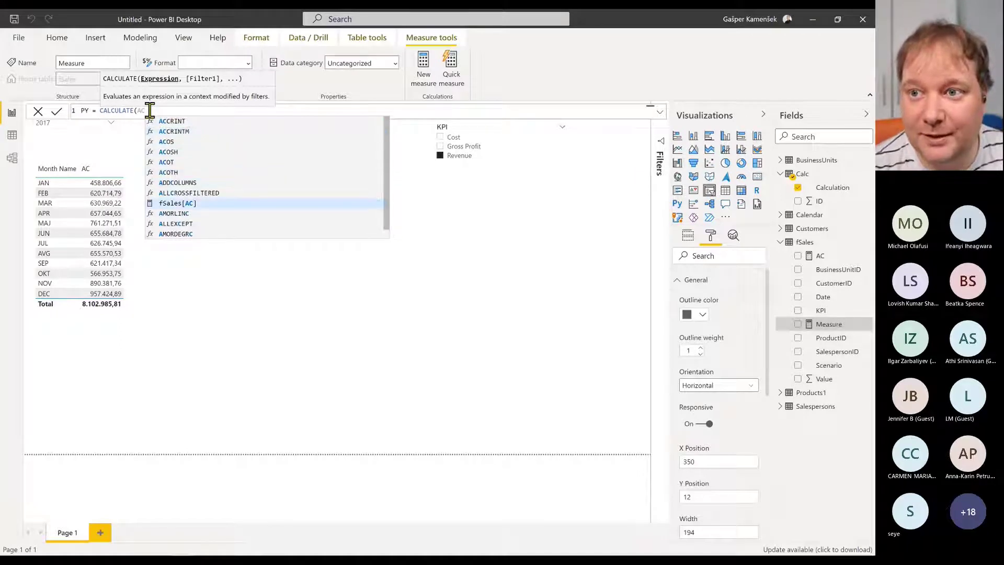
key("Tab")
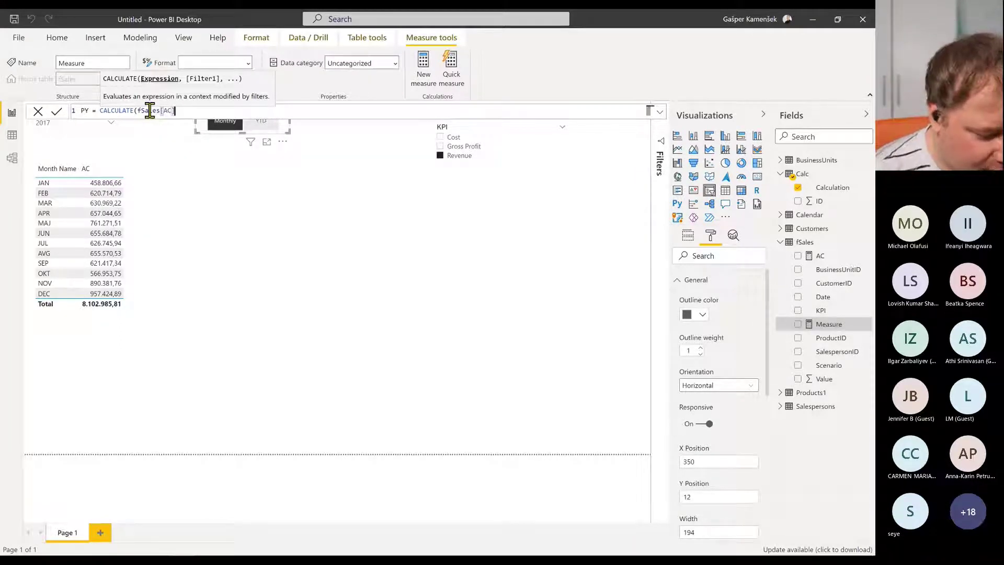
type(",")
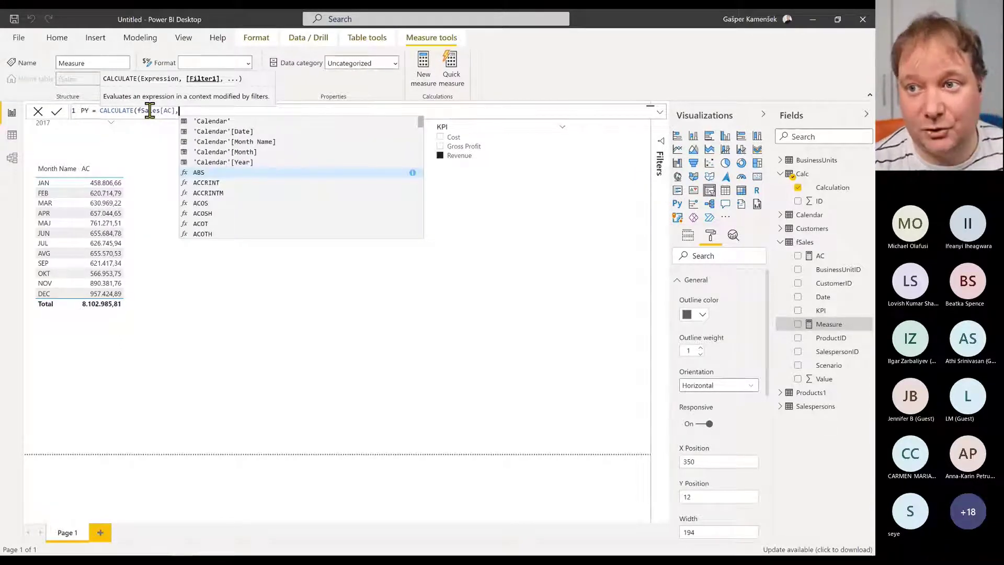
Add a DATEADD function as the CALCULATE filter of PY, with 'Calendar'[Date] as its dates argument
type("DATEADD(")
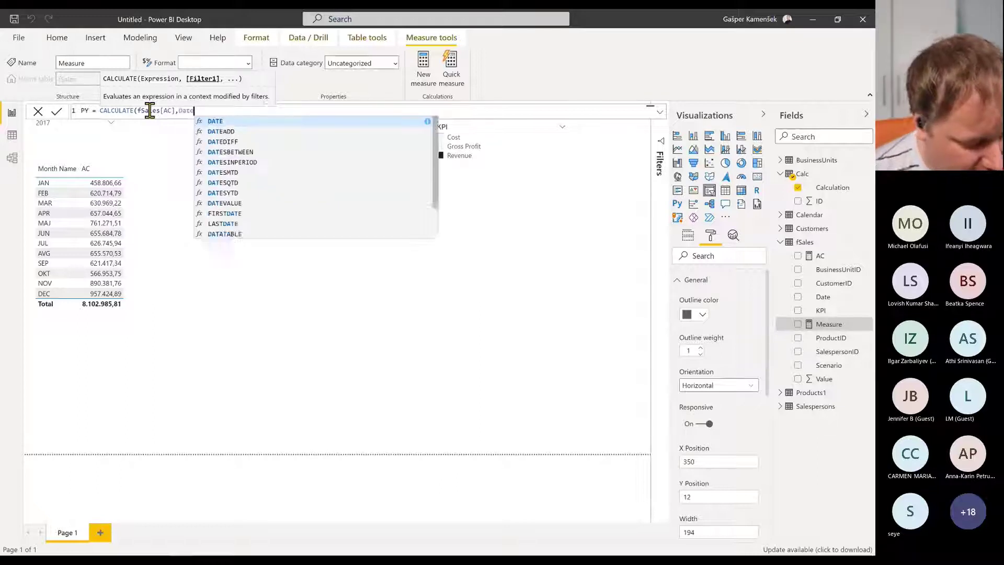
key("Tab")
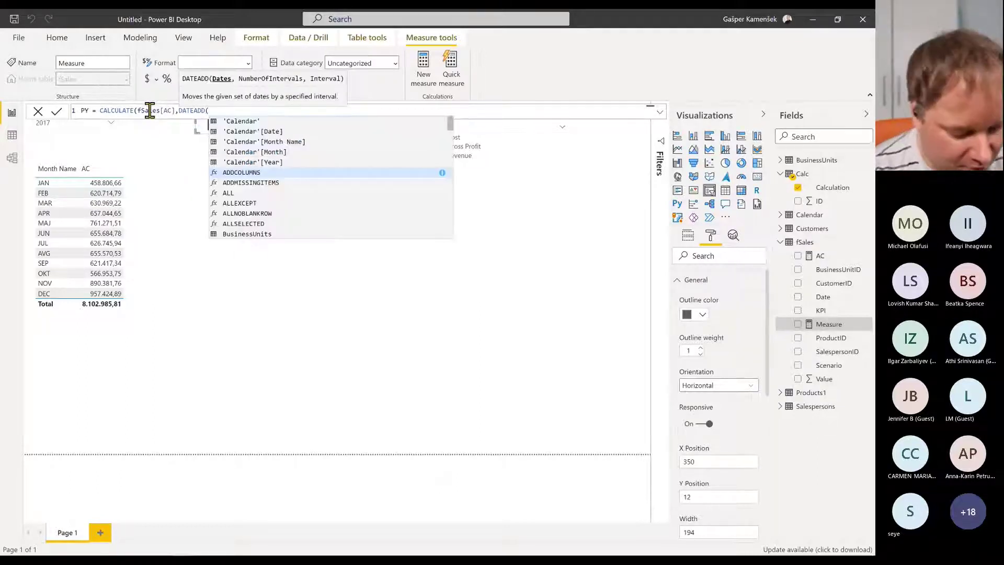
type("Cal")
key("Down")
key("Down")
key("Down")
key("Down")
key("Down")
key("Down")
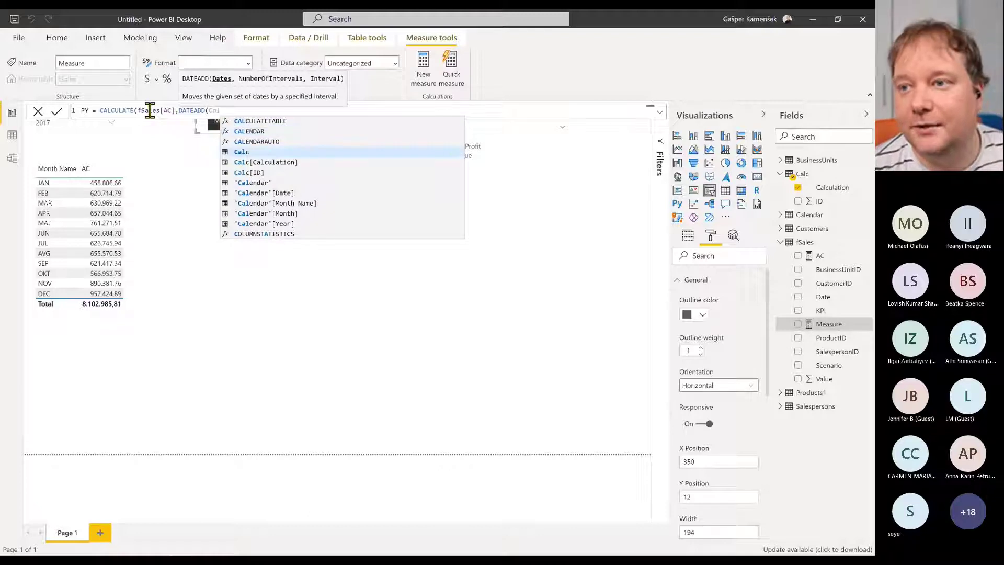
key("Tab")
Set the DATEADD shift to -1 with the YEAR interval, close both functions and commit the PY measure
type(",-1")
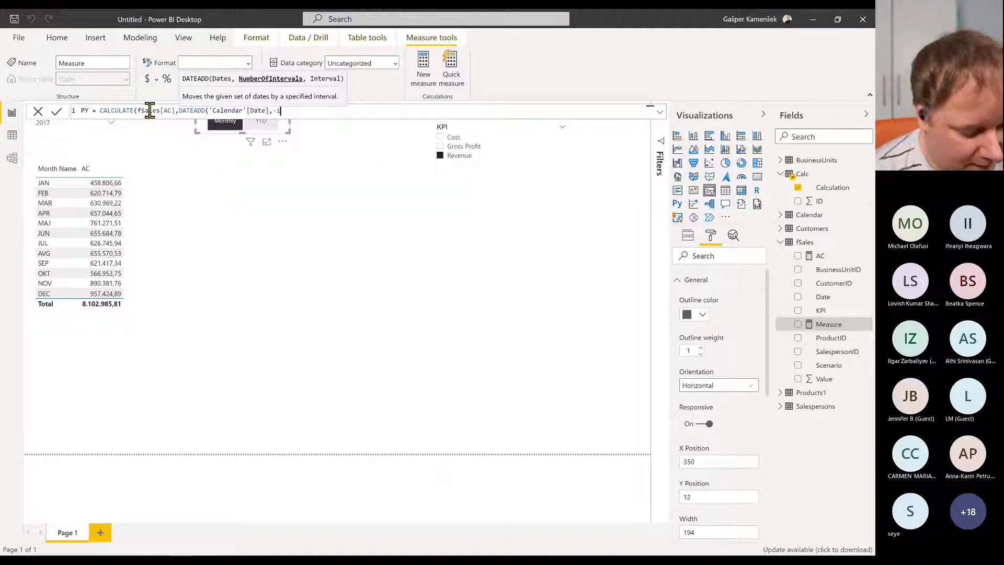
type(",")
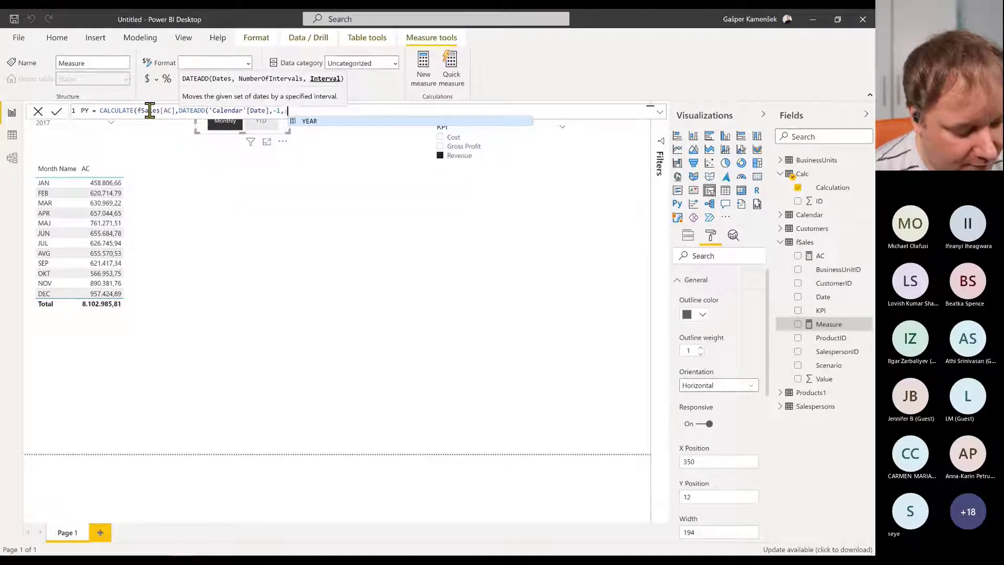
type("YEAR))")
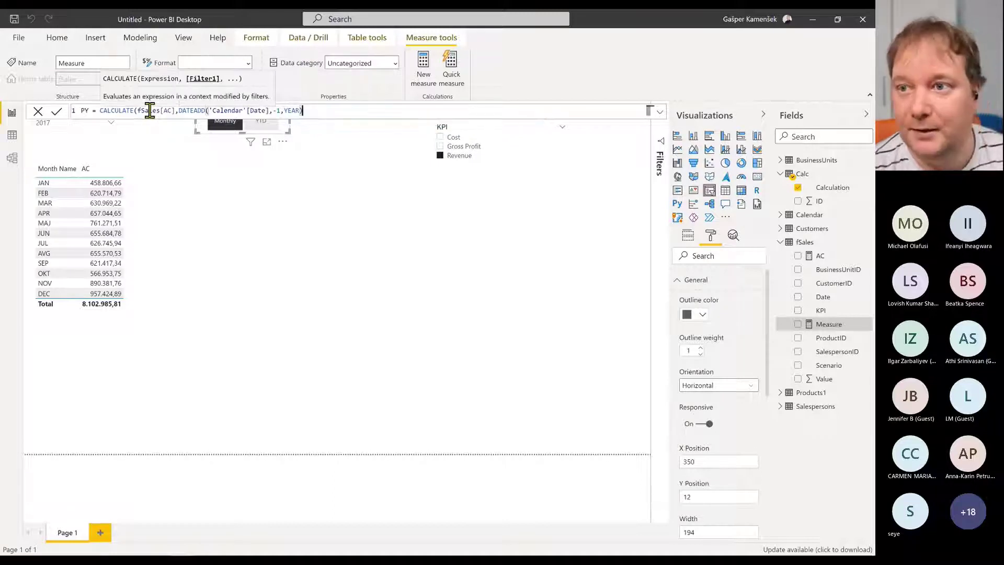
key("Return")
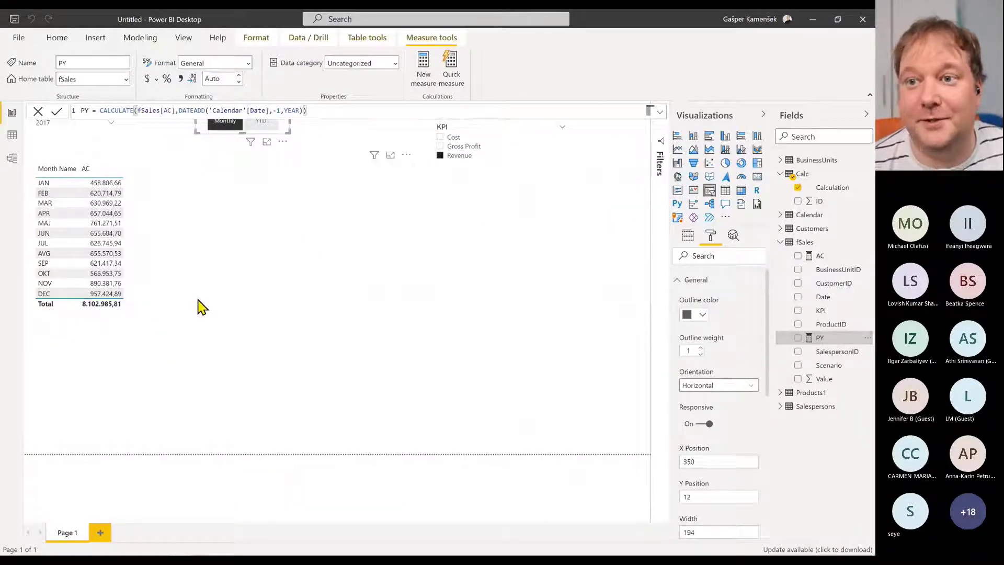
Add the PY measure to the monthly AC table as a new column
left_click(366, 282)
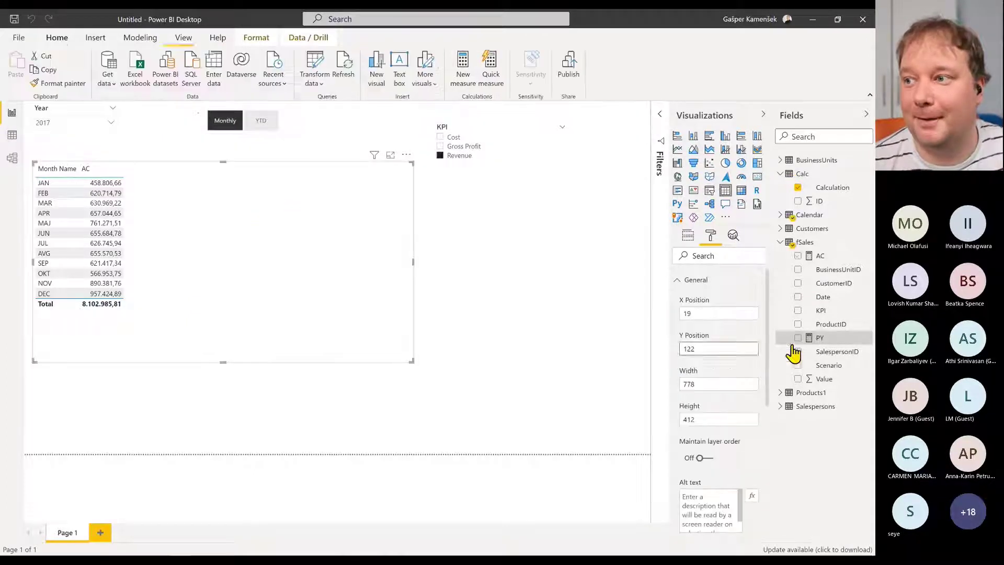
left_click(798, 338)
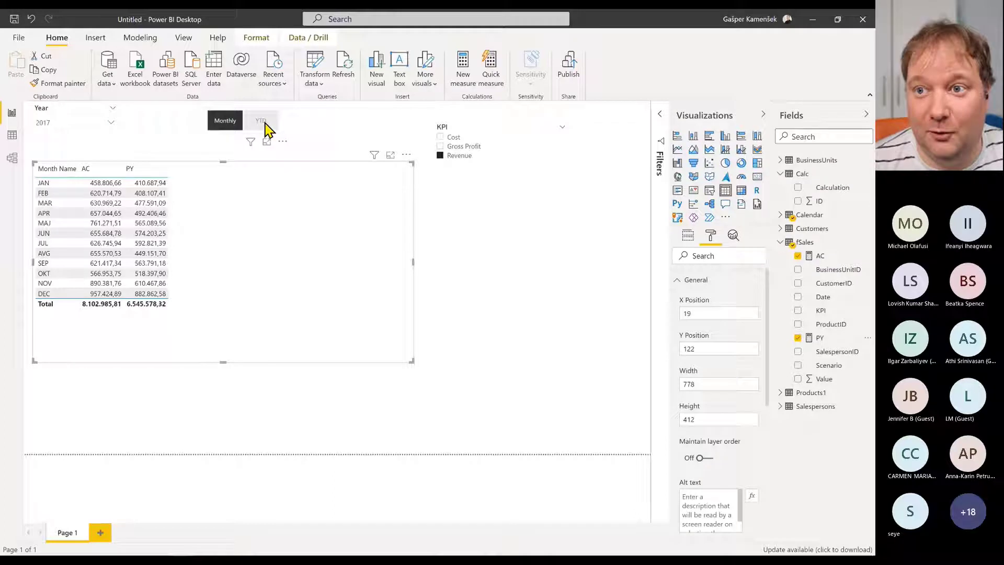
Check the AC and PY table under YTD and Monthly and for another KPI, ending on Monthly and Revenue
left_click(264, 123)
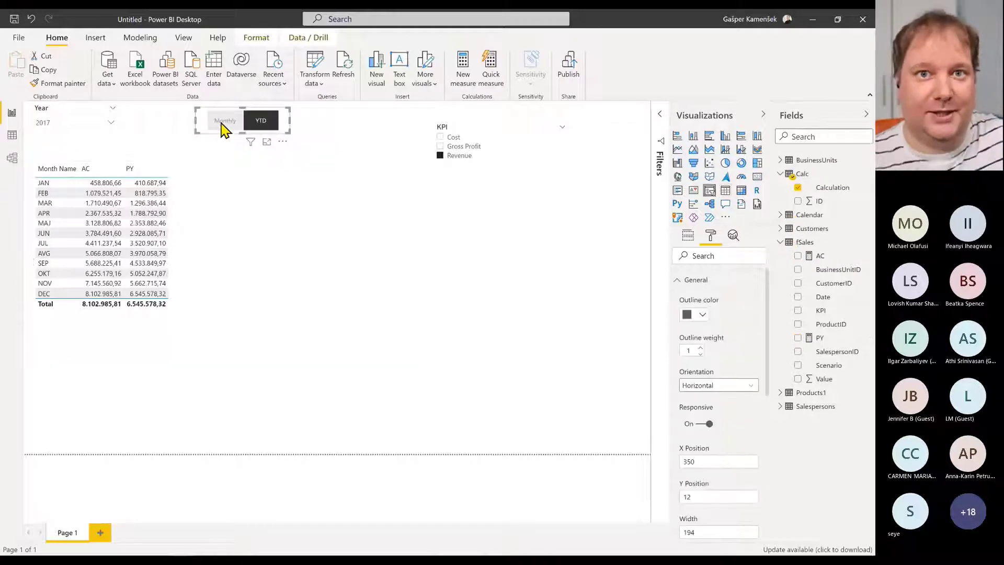
left_click(224, 127)
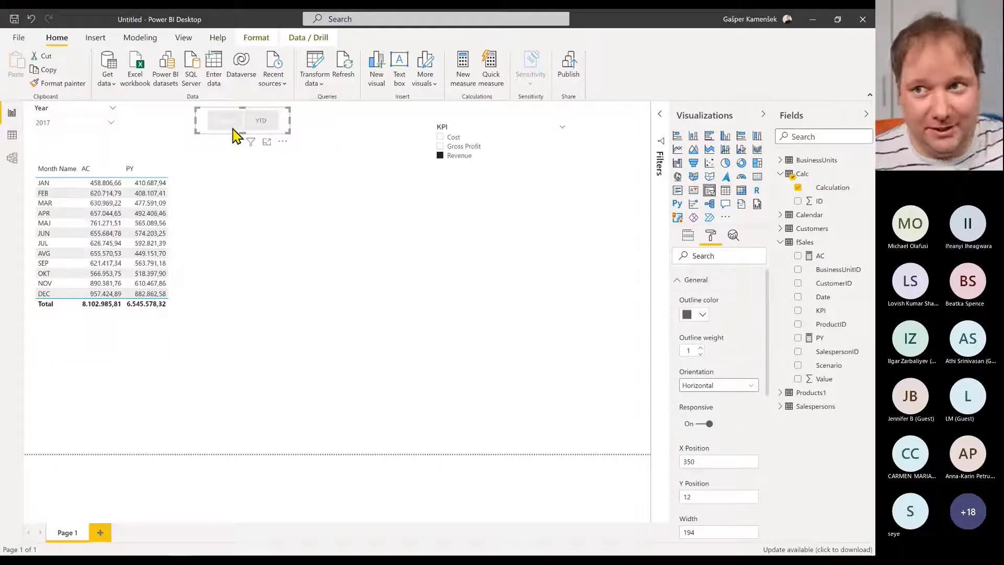
left_click(459, 155)
left_click(459, 156)
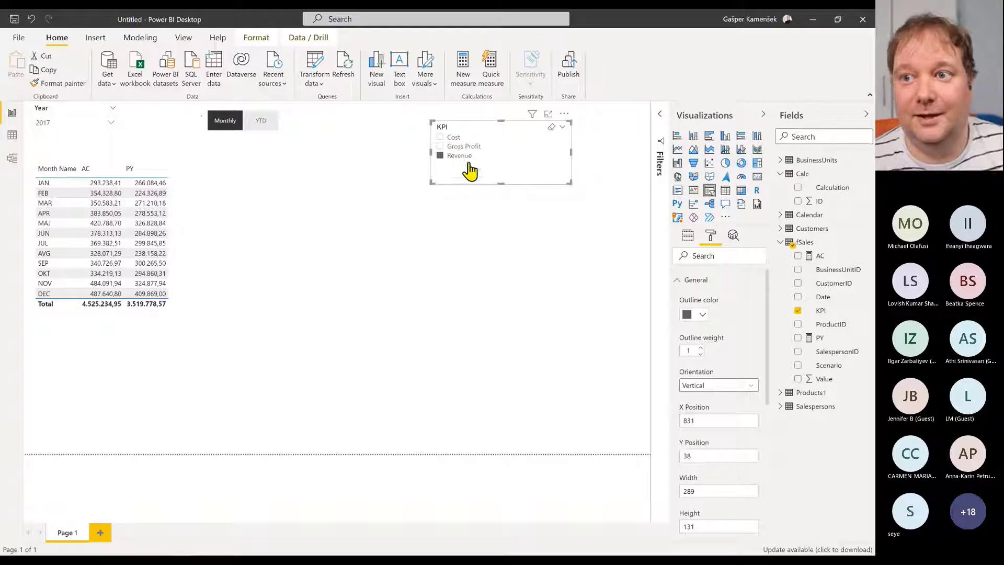
Copy the complete formula of the AC measure and leave that measure unchanged
left_click(829, 257)
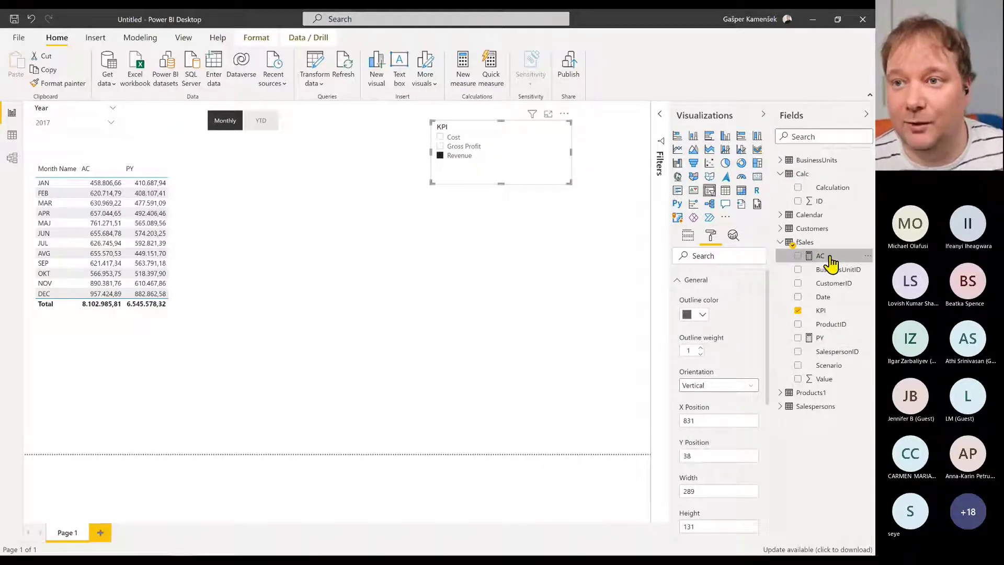
left_click(659, 113)
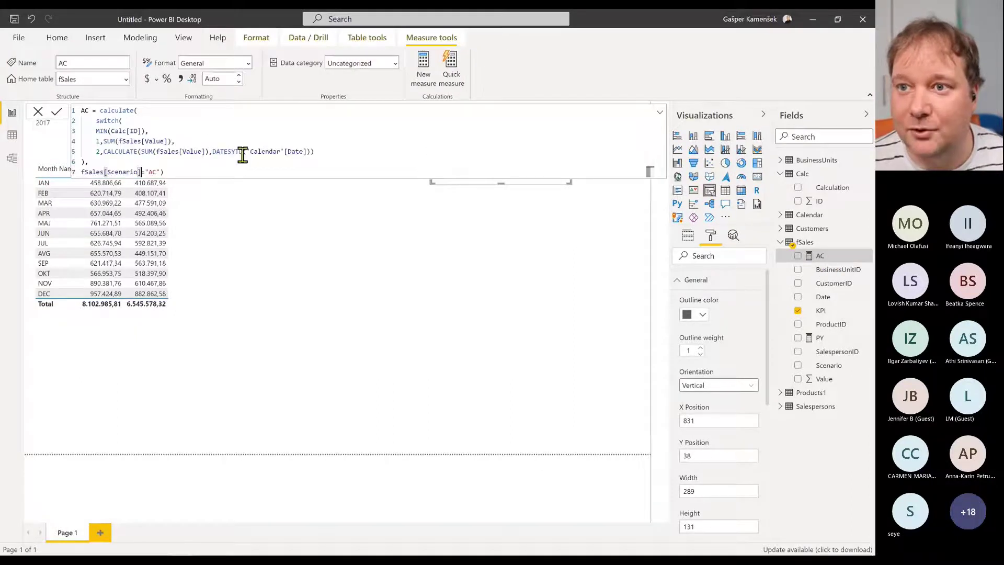
left_click_drag(197, 171, 48, 108)
key("ctrl+c")
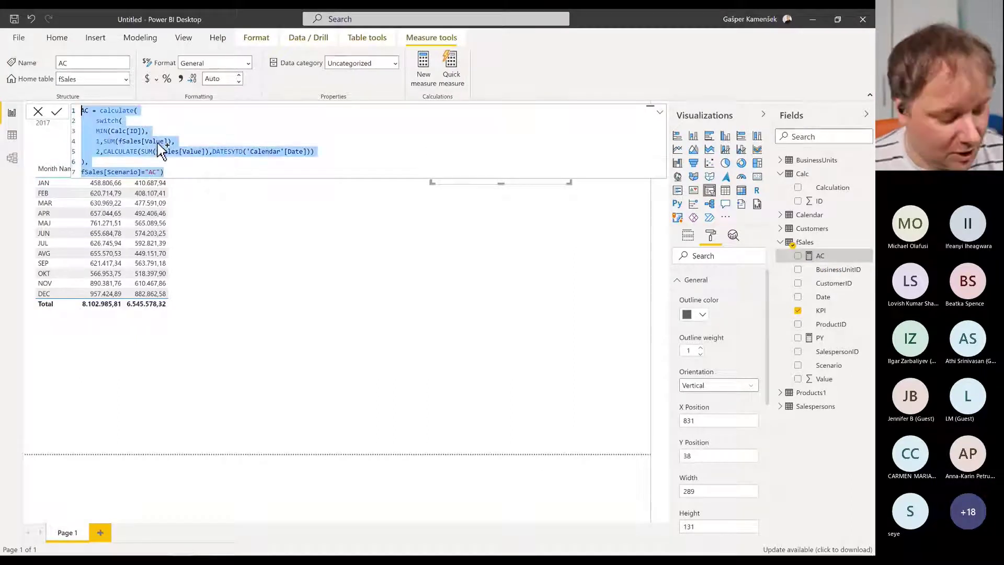
left_click(524, 297)
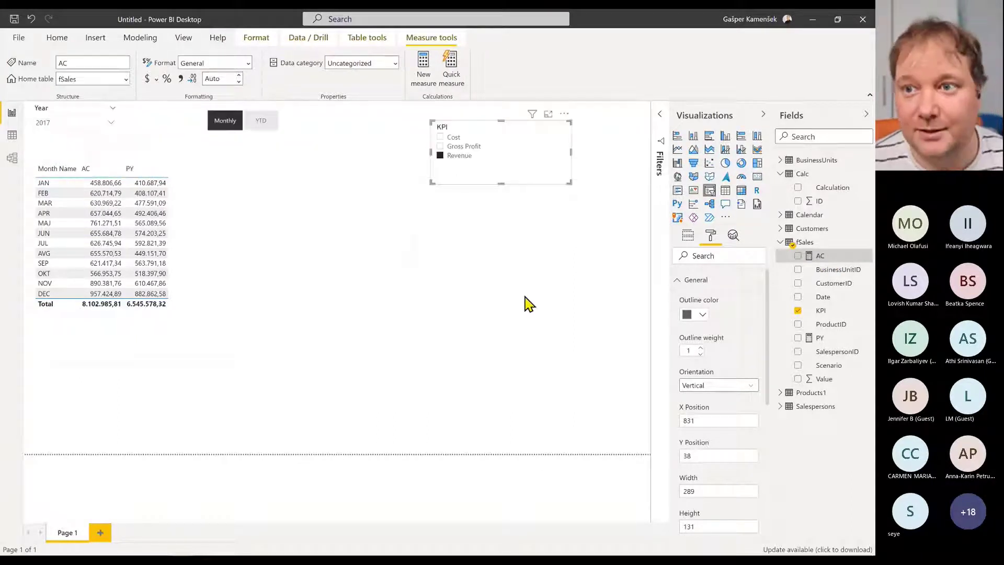
Create a new fSales measure from the copied AC formula and name it PL
right_click(815, 242)
left_click(788, 252)
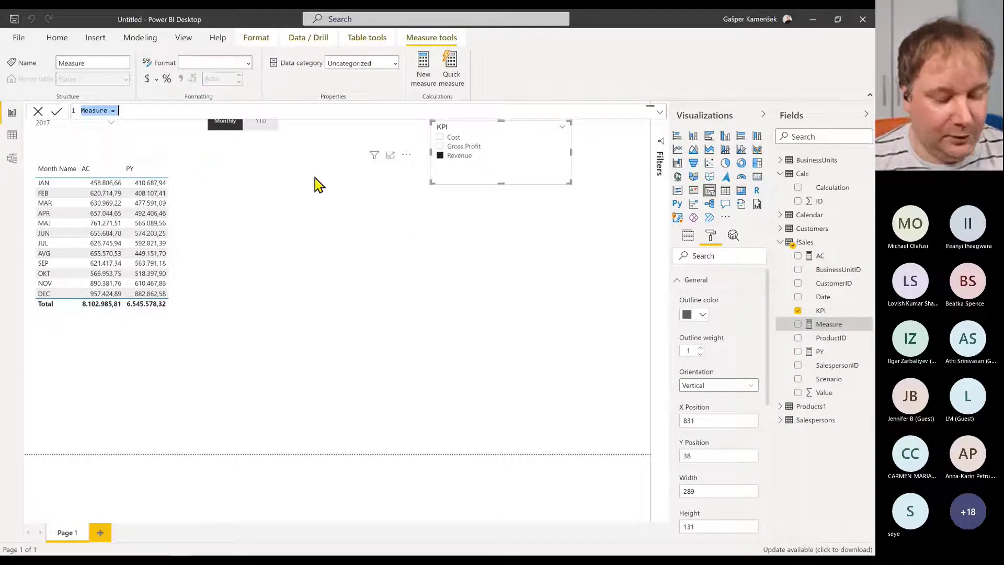
key("ctrl+v")
double_click(85, 110)
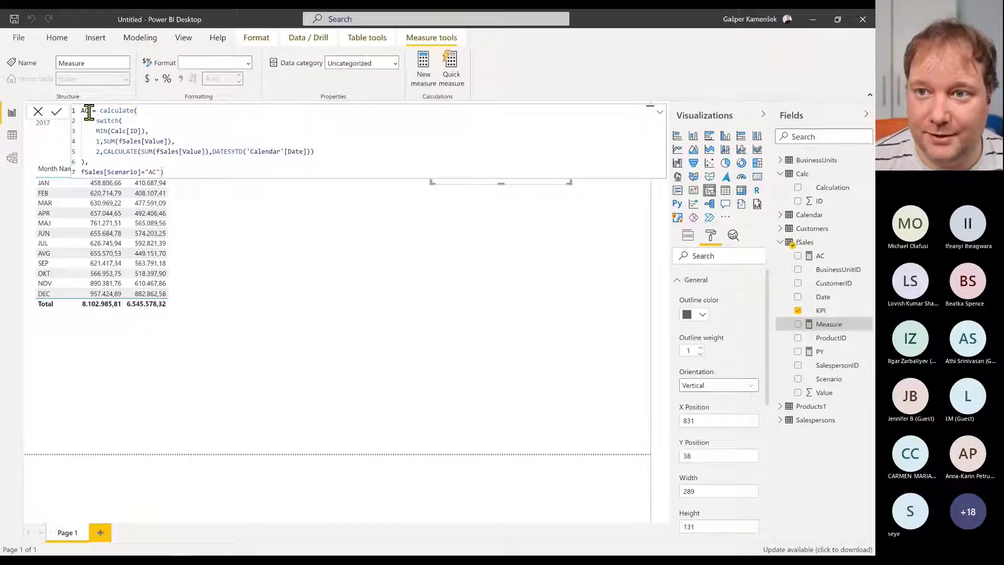
key("BackSpace")
type("PL")
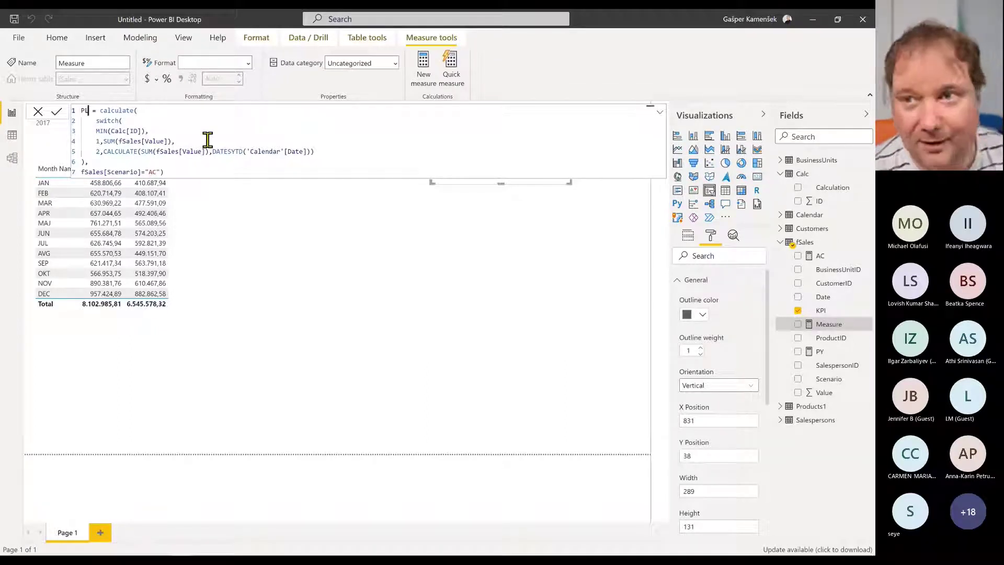
Change the Scenario filter value in the PL formula to "PL" and commit the measure
left_click(156, 172)
key("BackSpace")
key("BackSpace")
type("PL")
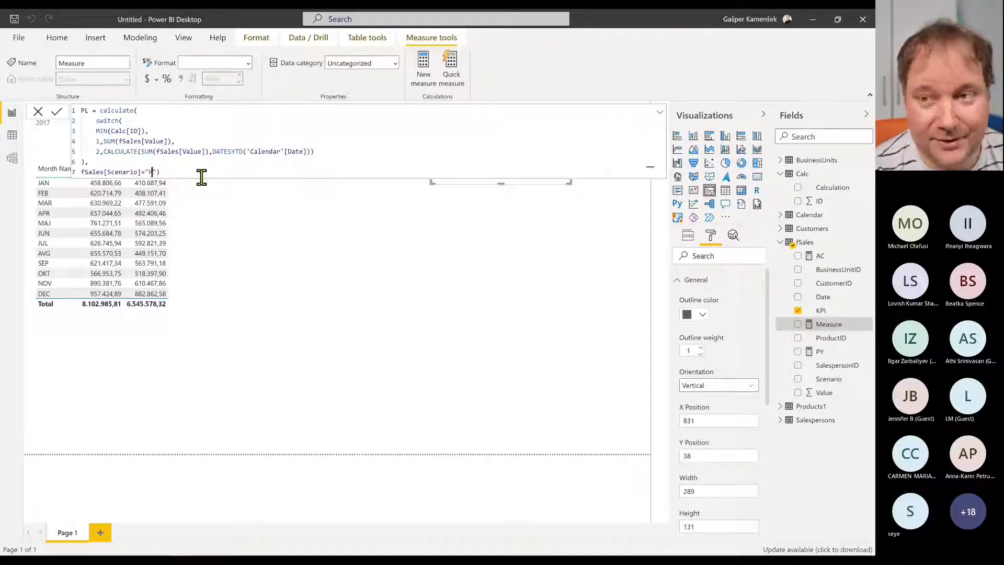
key("Return")
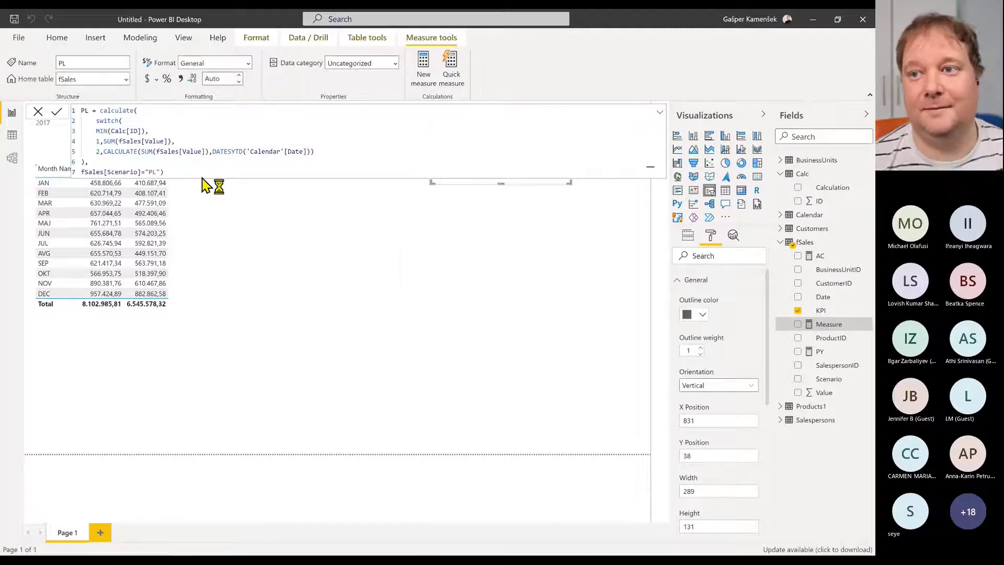
Add the PL measure to the monthly AC and PY table as a new column
left_click(307, 276)
left_click(800, 325)
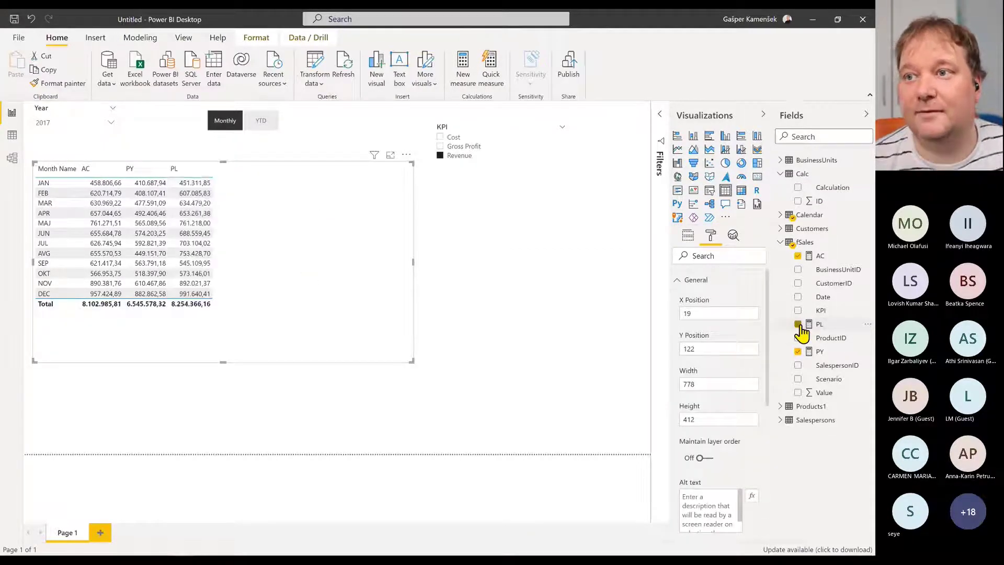
Check the three-measure table for Gross Profit, Revenue and Cost and under YTD and Monthly, ending on Monthly Cost
left_click(467, 146)
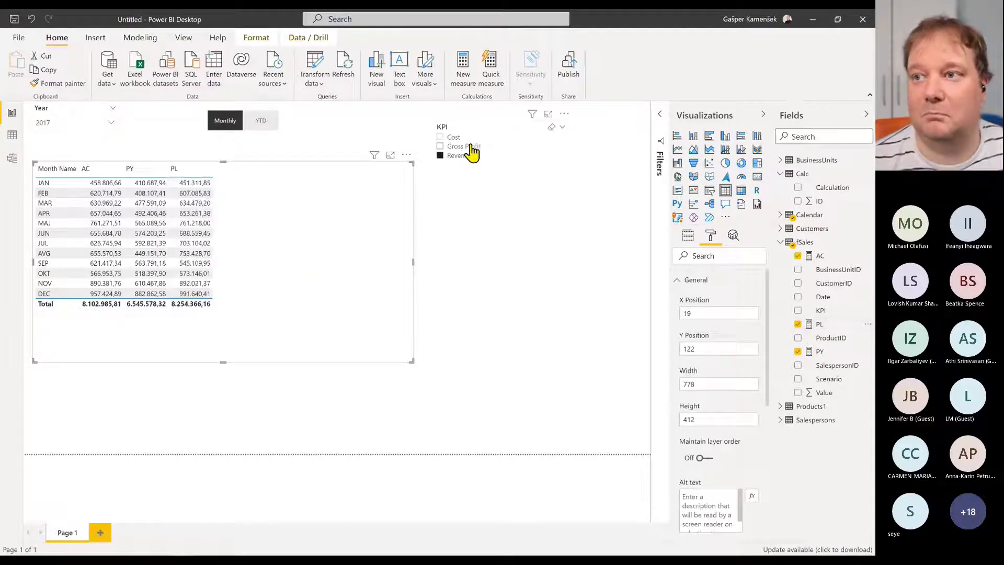
left_click(458, 155)
left_click(454, 138)
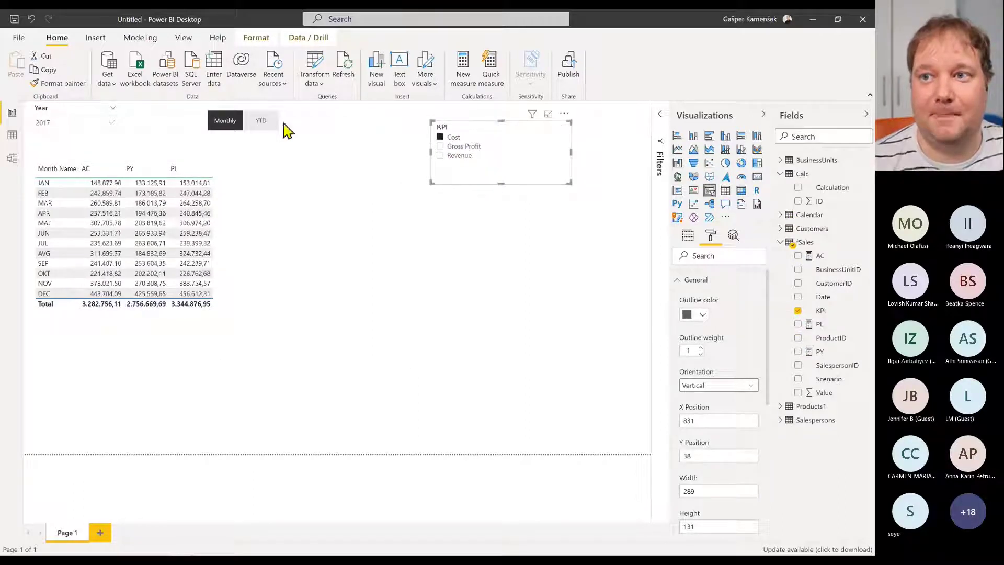
left_click(261, 123)
left_click(217, 125)
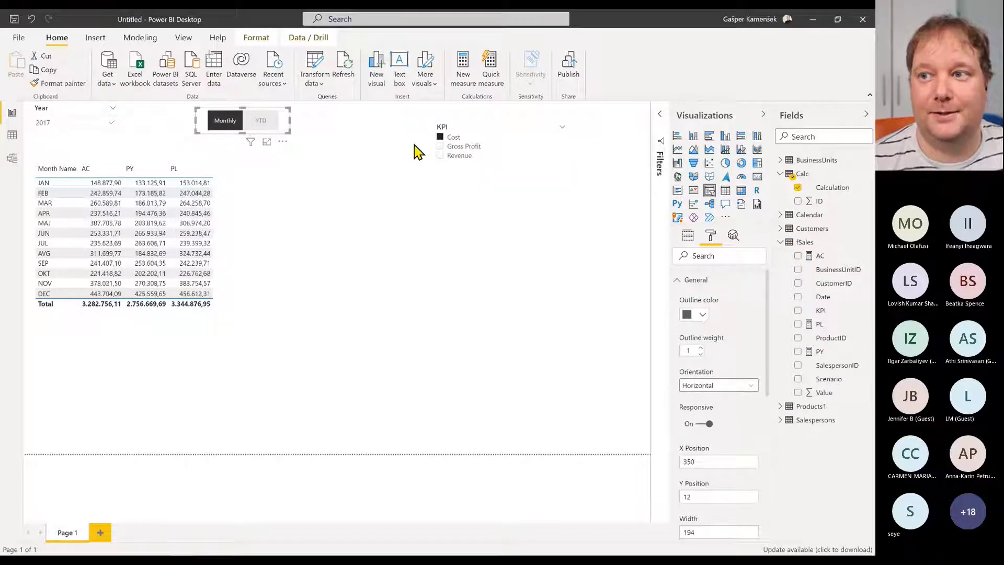
left_click(460, 155)
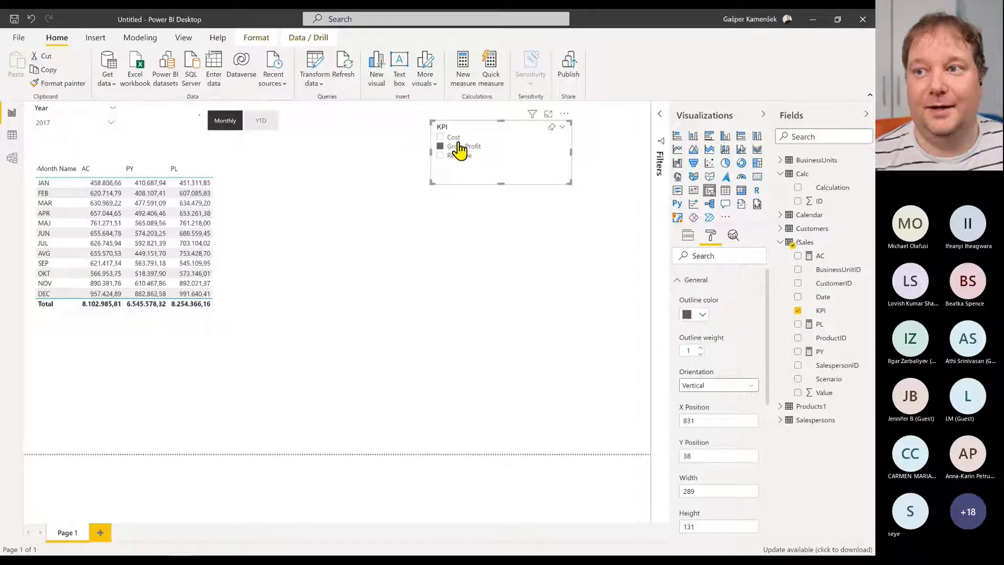
left_click(454, 138)
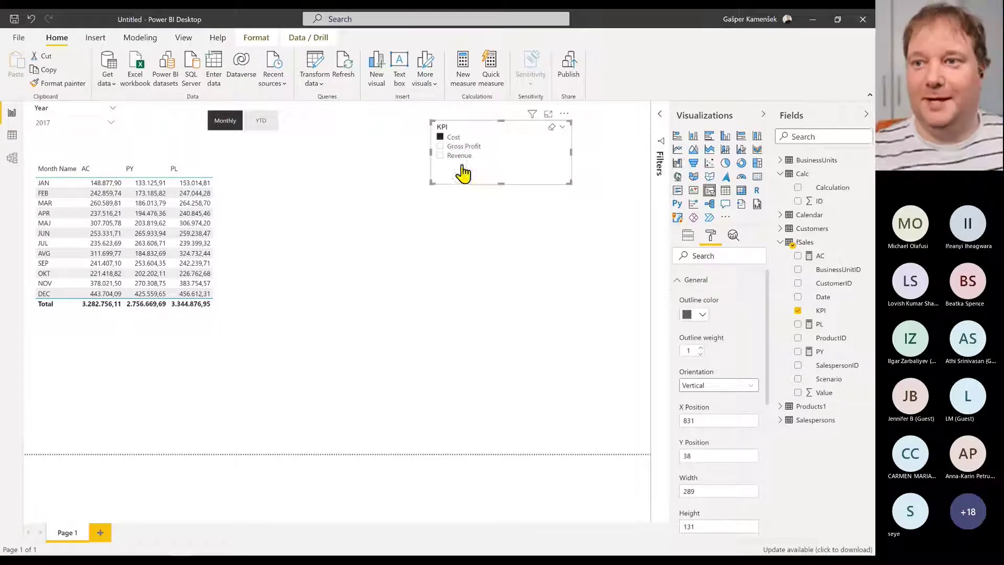
Shrink the monthly table visual to about 421 wide and 384 high
left_click(250, 176)
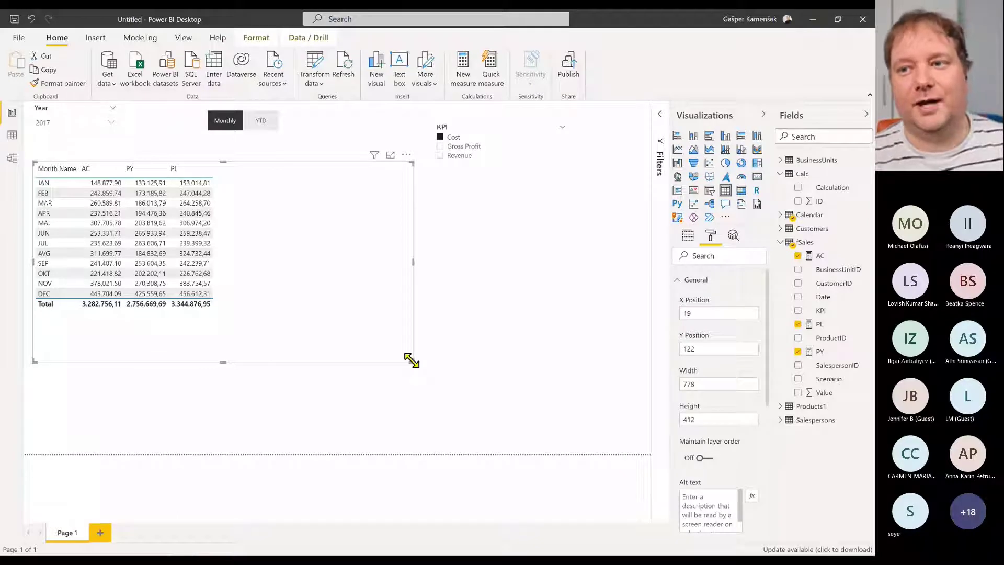
left_click_drag(411, 361, 238, 347)
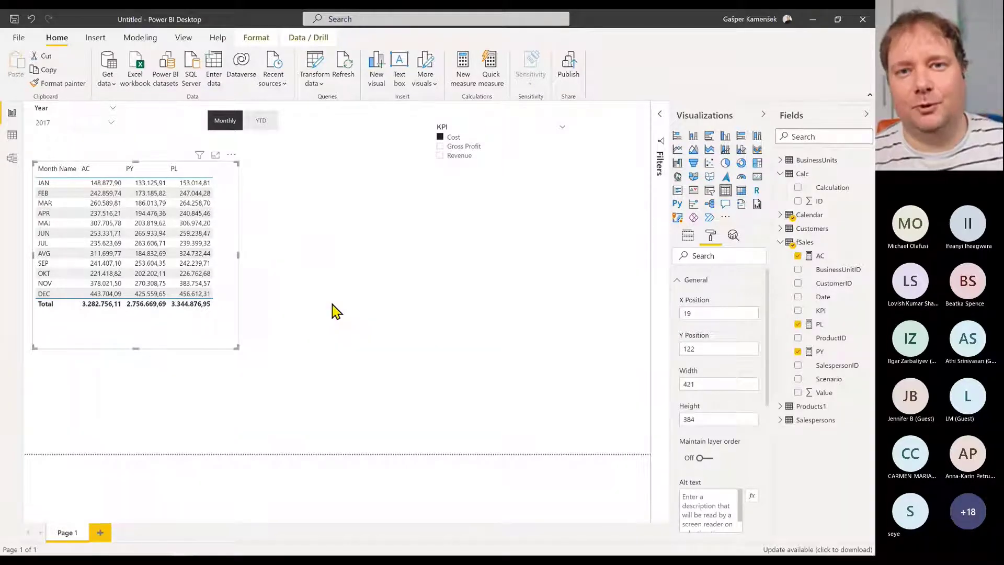
Search the Power BI visuals store for "zebra" and import the Zebra BI Charts visual into the report
left_click(322, 227)
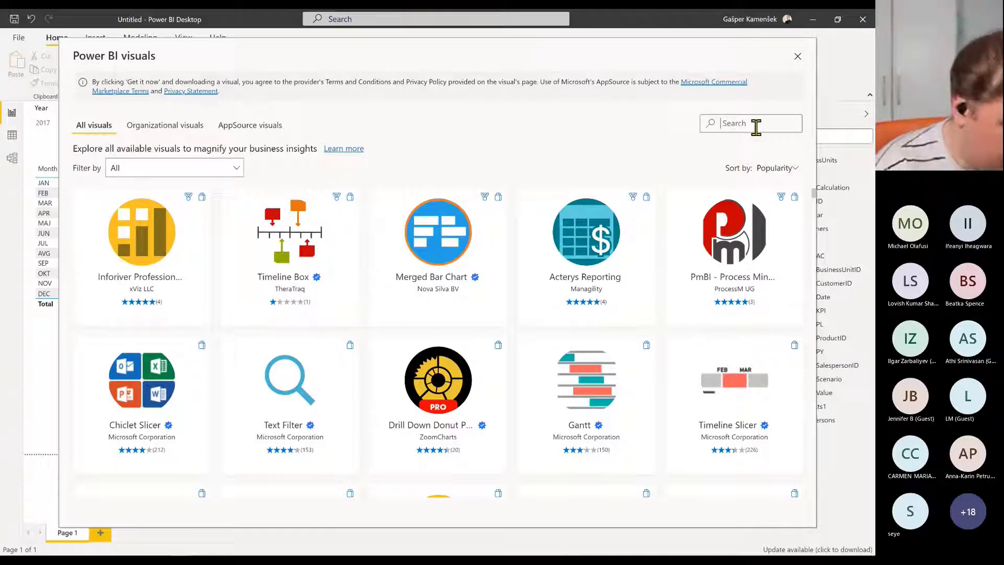
type("zebra")
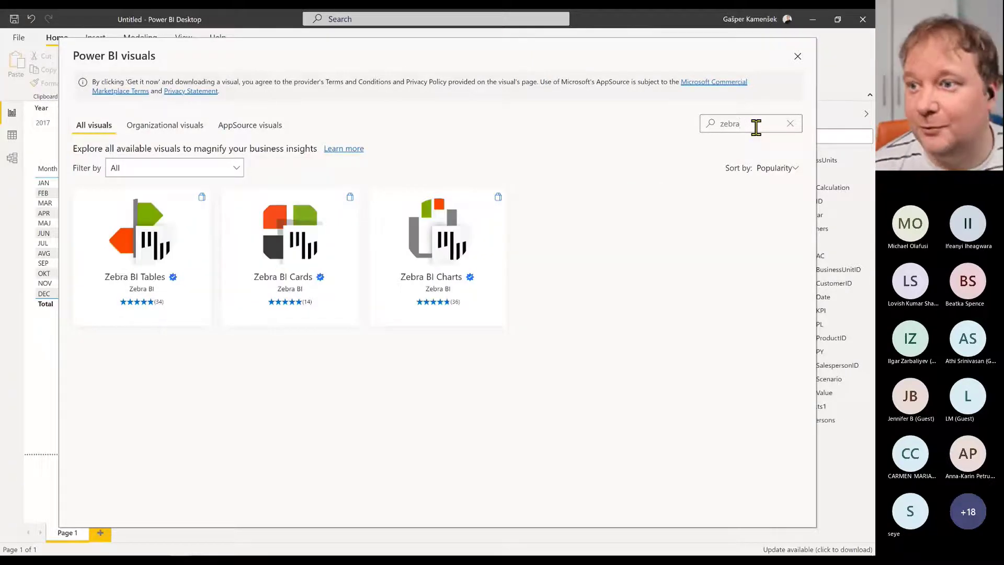
left_click(464, 225)
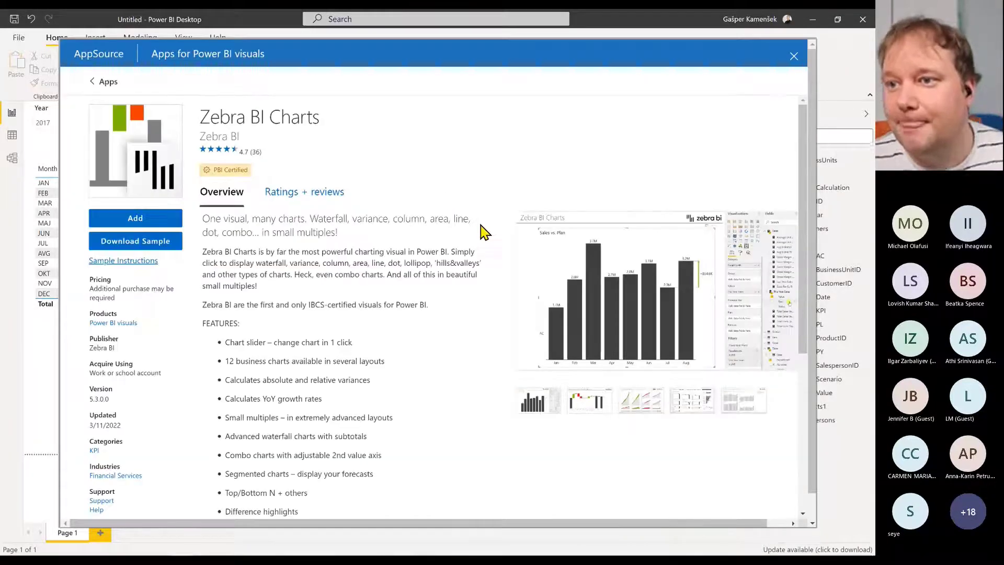
left_click(157, 229)
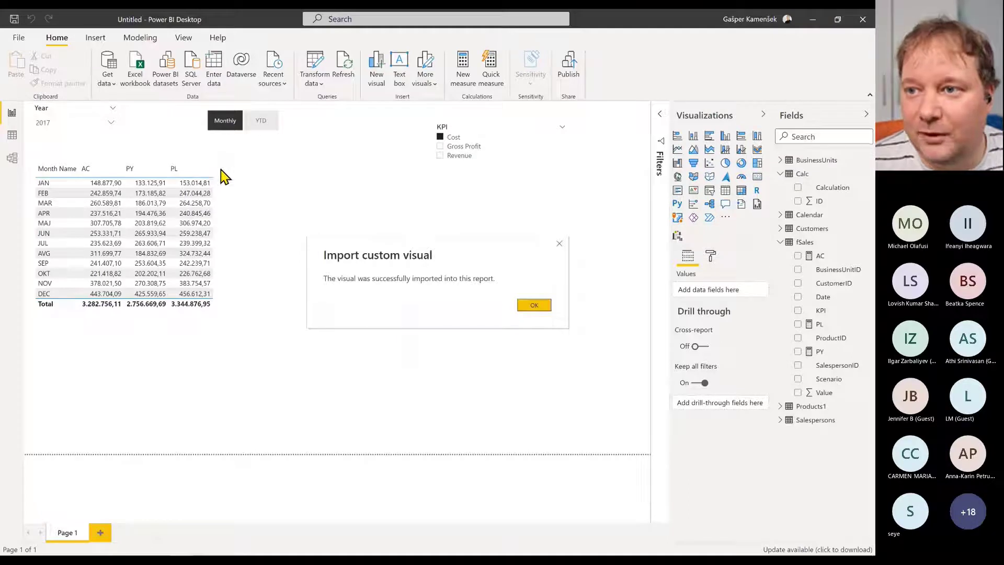
left_click(545, 307)
Enlarge the monthly table to fill most of the page and convert it to a Zebra BI Charts visual
left_click(219, 169)
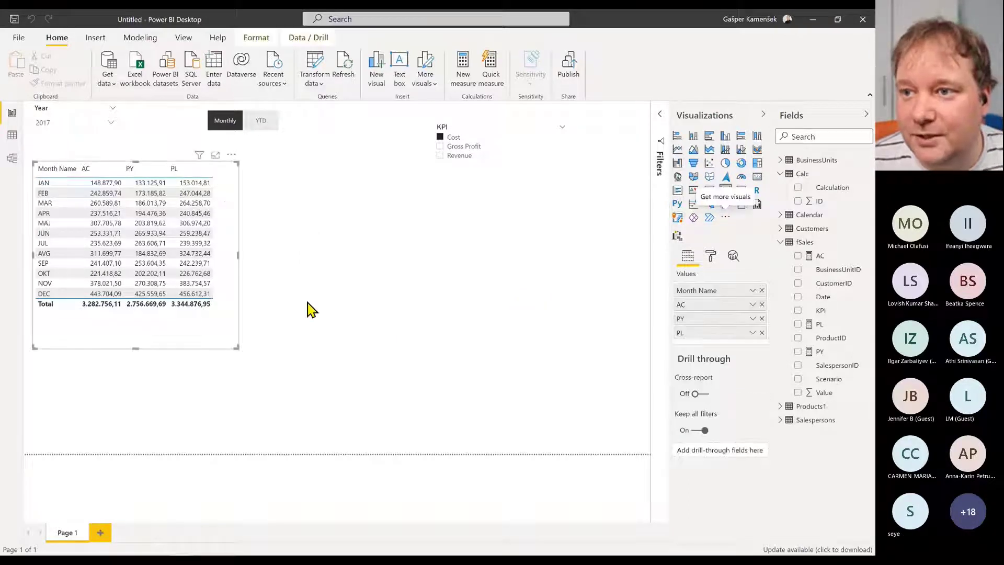
left_click_drag(233, 344, 532, 455)
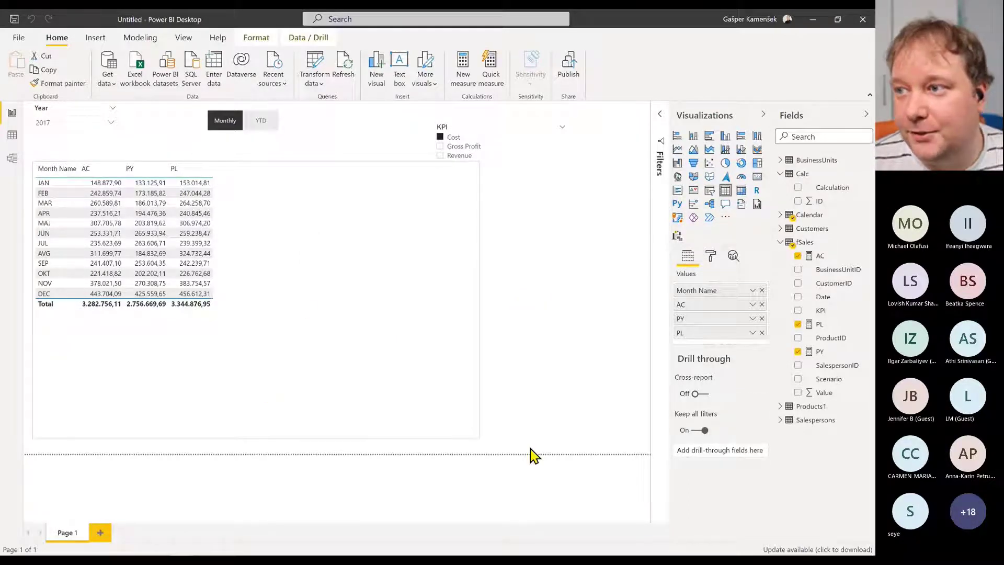
left_click(677, 235)
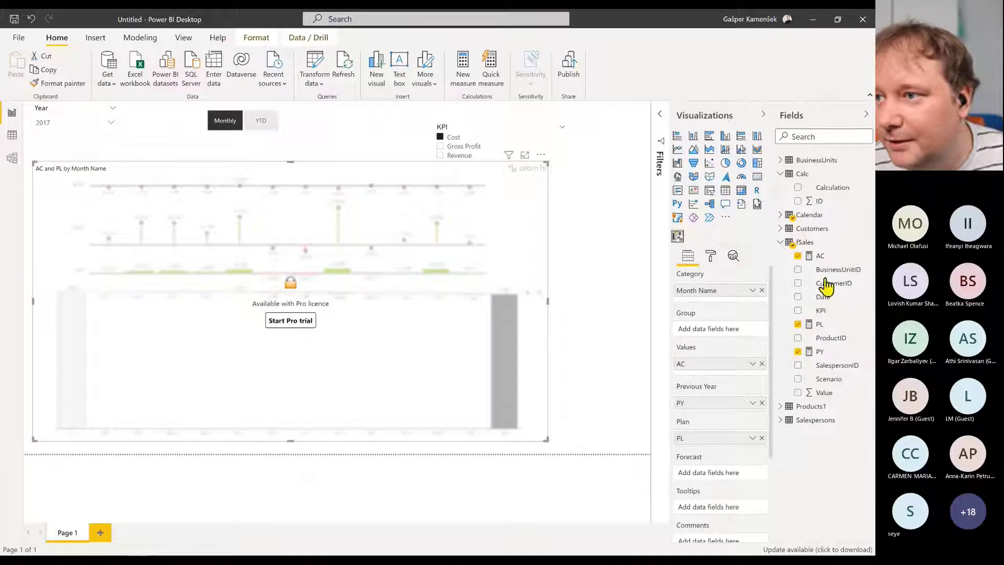
Turn on the chart's Pro features, activate them by pasting the licence key, and close the licence dialog
left_click(710, 258)
left_click(745, 321)
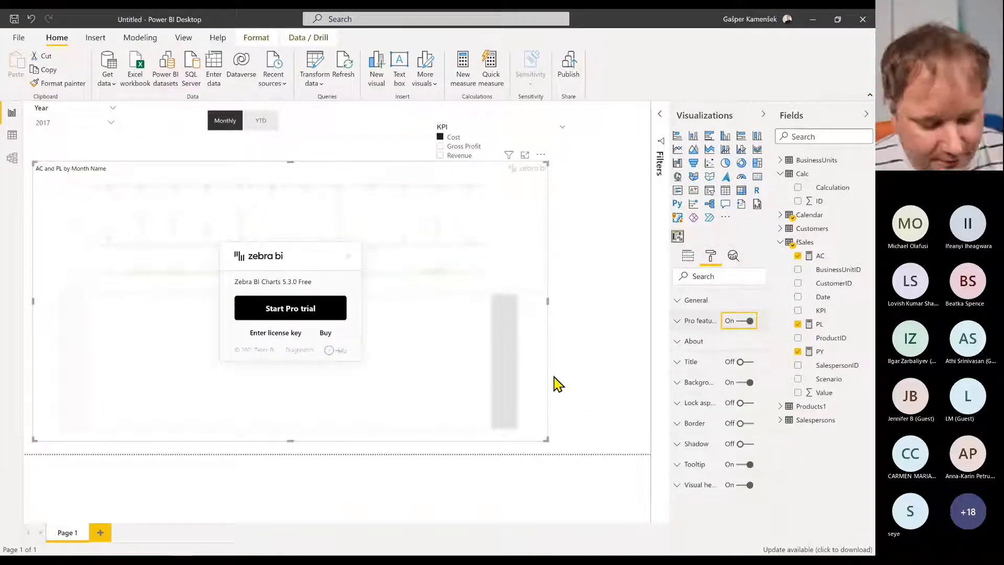
left_click(276, 332)
key("ctrl+v")
left_click(292, 352)
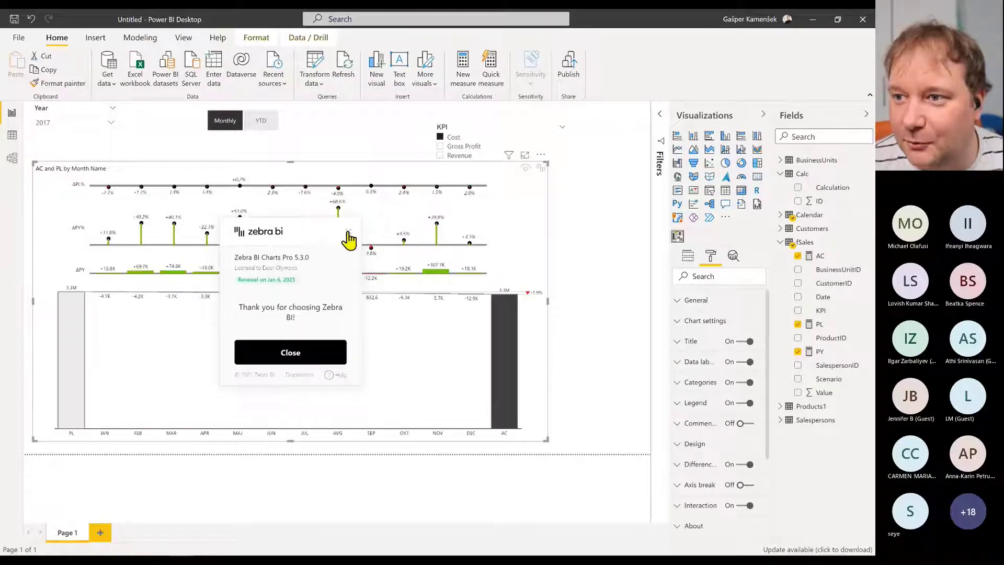
left_click(348, 232)
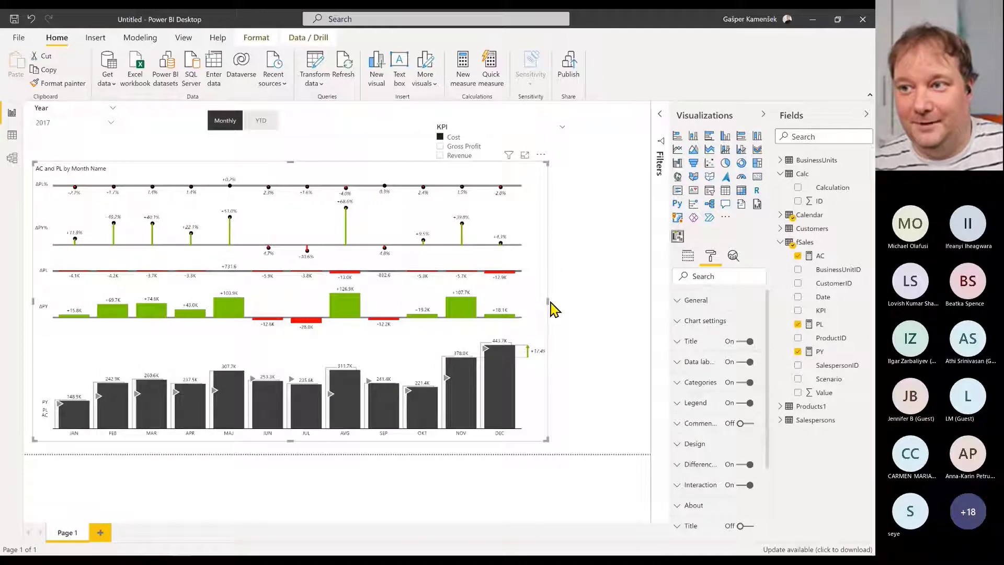
Widen the Zebra BI chart to almost the full width of the page
left_click_drag(548, 302, 608, 309)
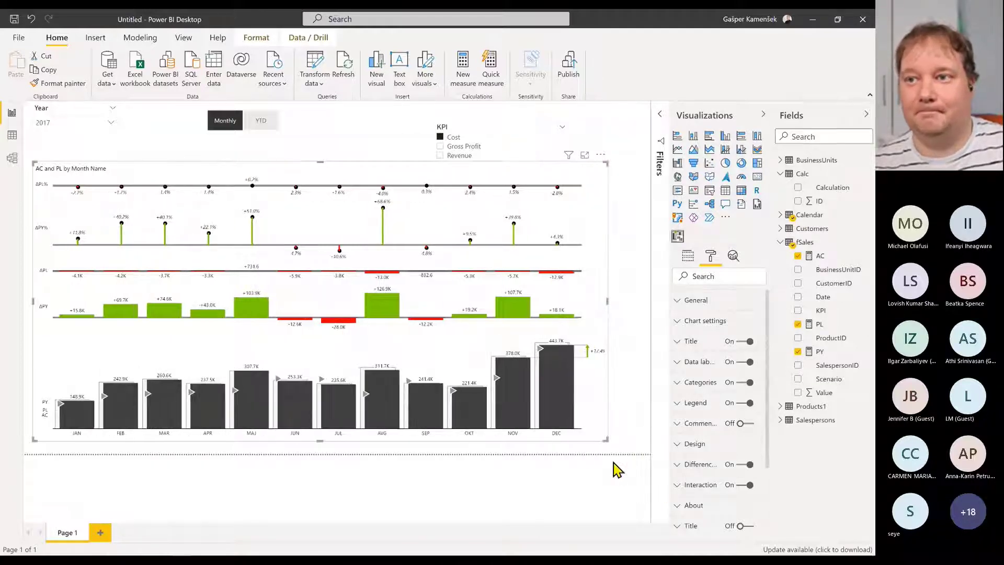
View the chart under YTD, set the KPI slicer to Revenue, and return the calculation slicer to Monthly
left_click(264, 125)
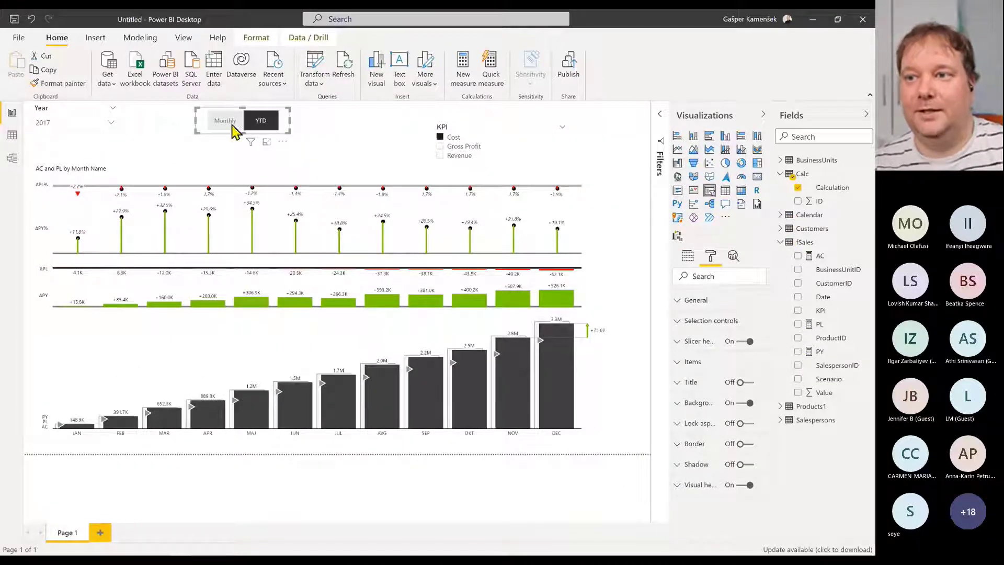
left_click(259, 125)
left_click(460, 156)
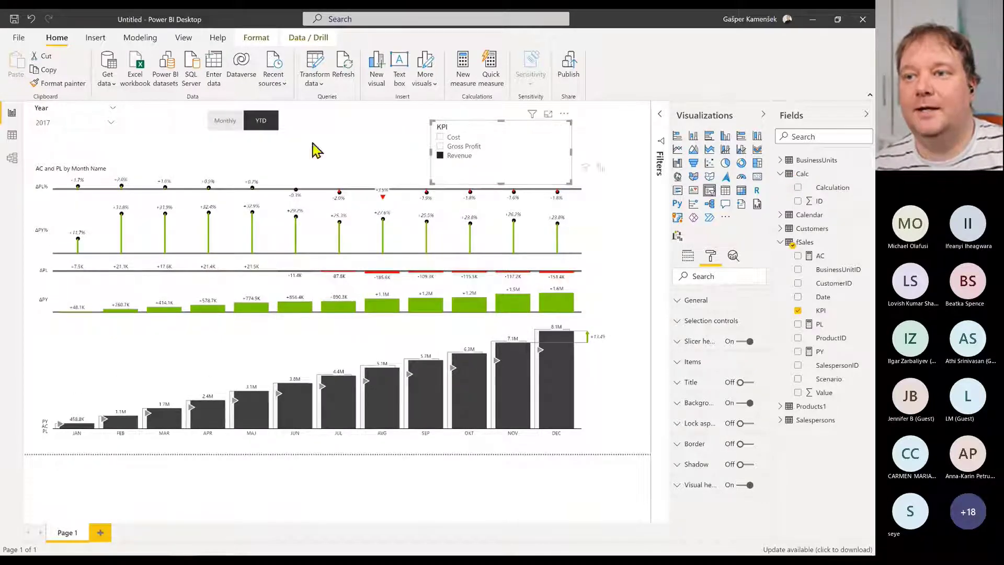
left_click(219, 125)
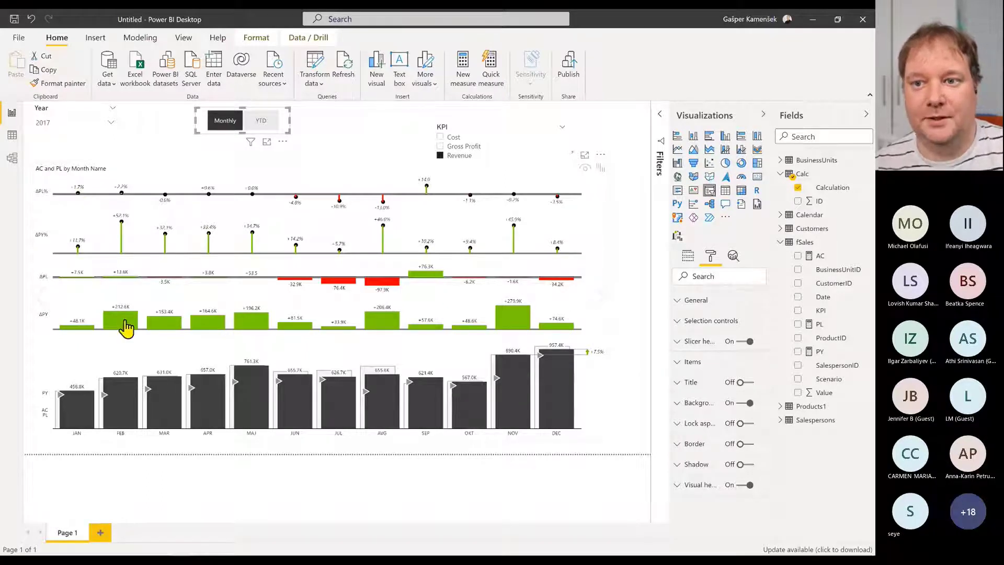
mouse_move(72, 332)
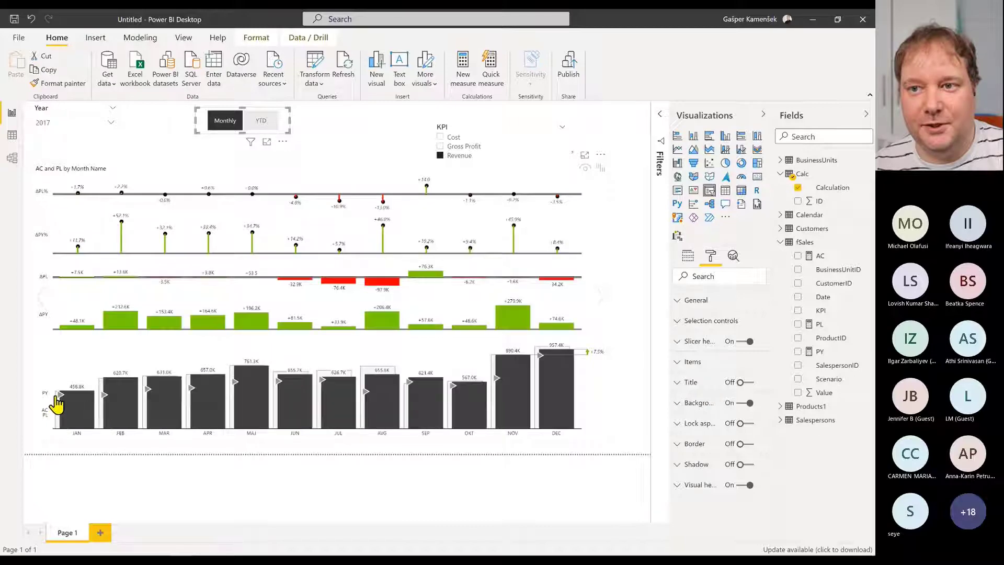
Review the table relationships in the data model and the fSales rows, and return to the report page
mouse_move(57, 405)
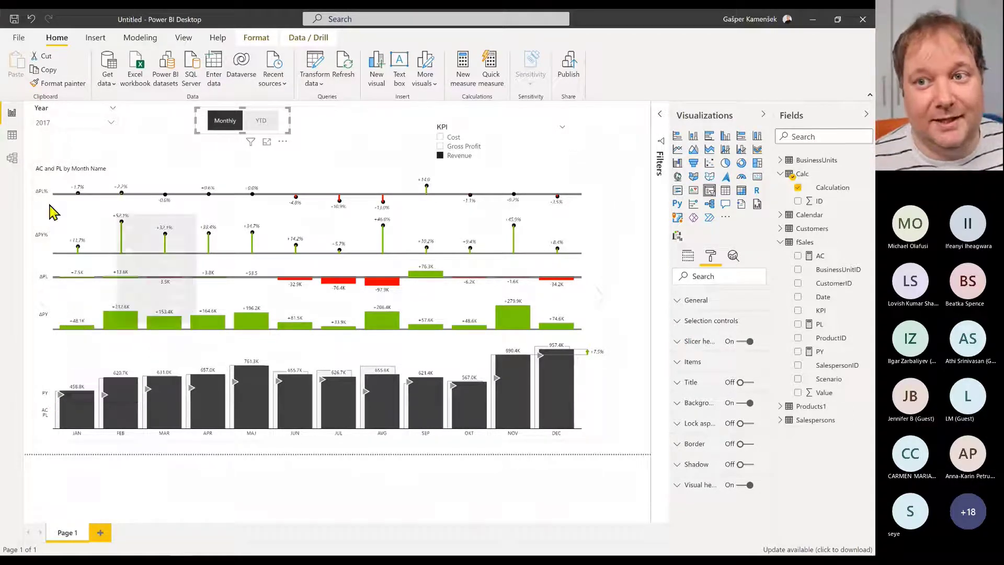
left_click(12, 157)
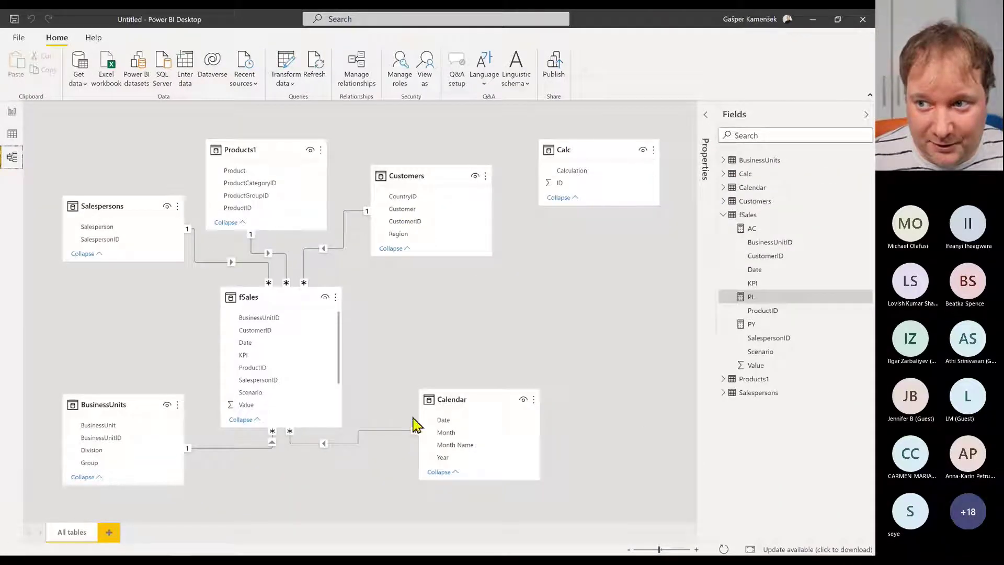
left_click(12, 134)
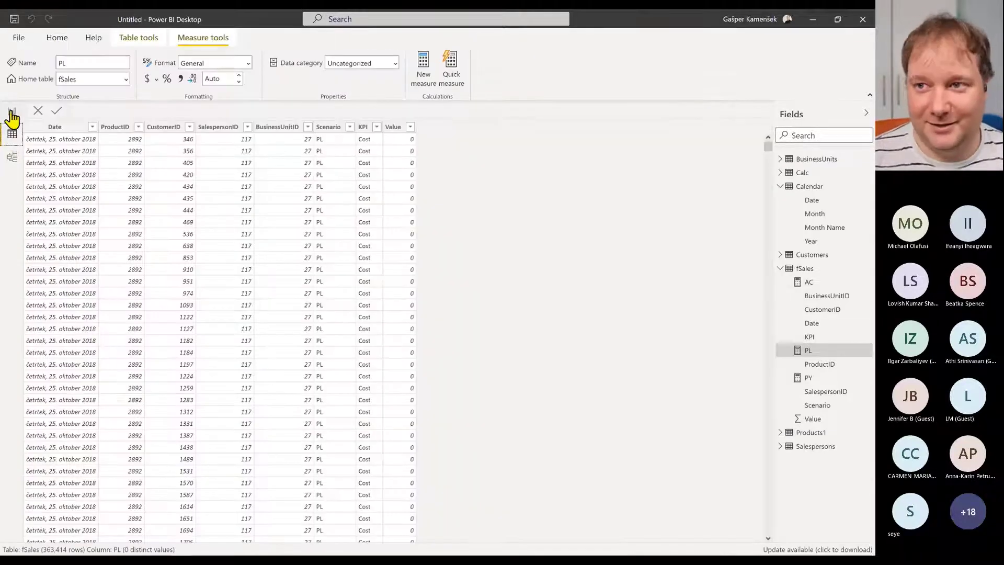
left_click(12, 112)
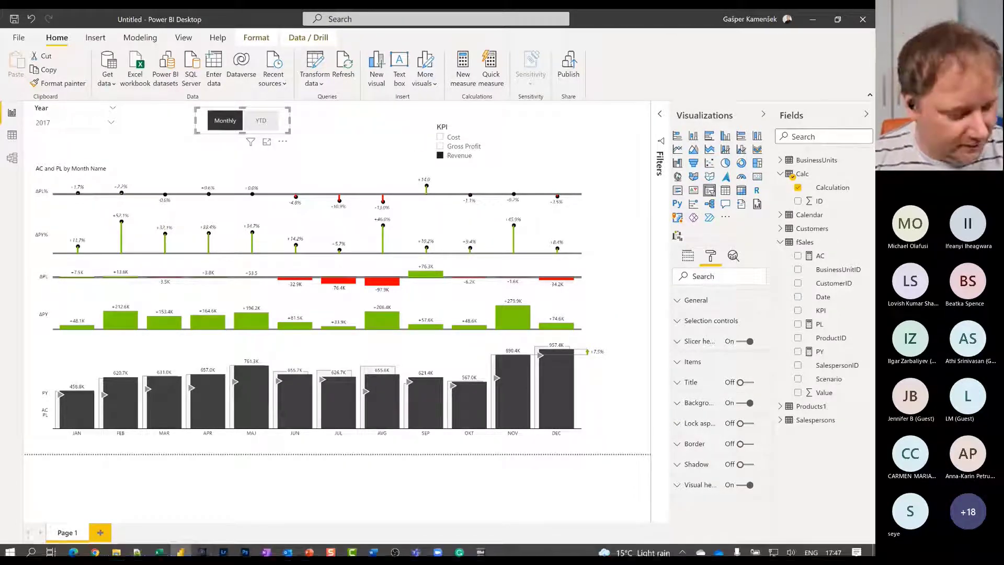
key("alt+Tab")
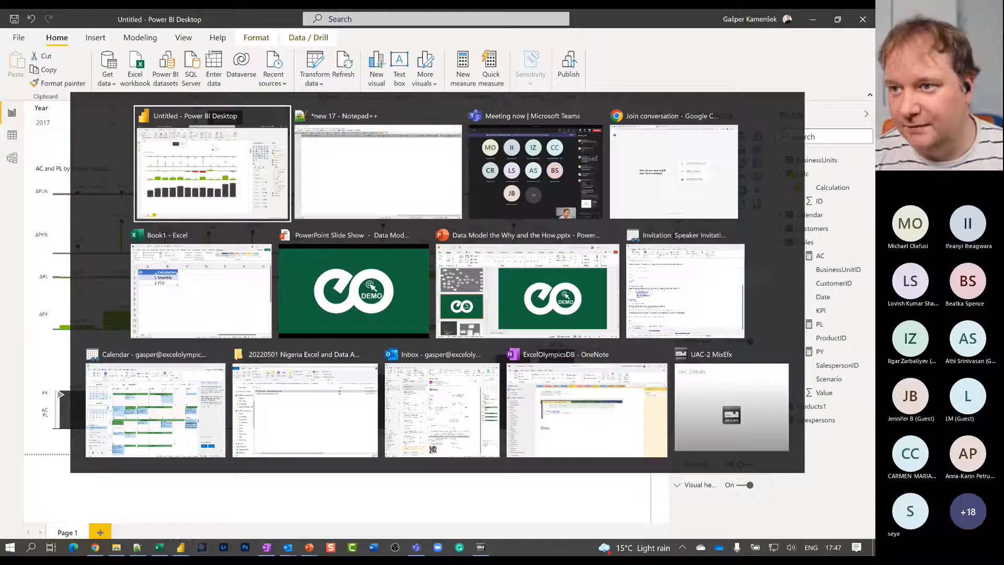
key("alt+Tab")
key("alt+Tab")
key("alt+Tab")
key("alt+Tab")
key("alt+Tab")
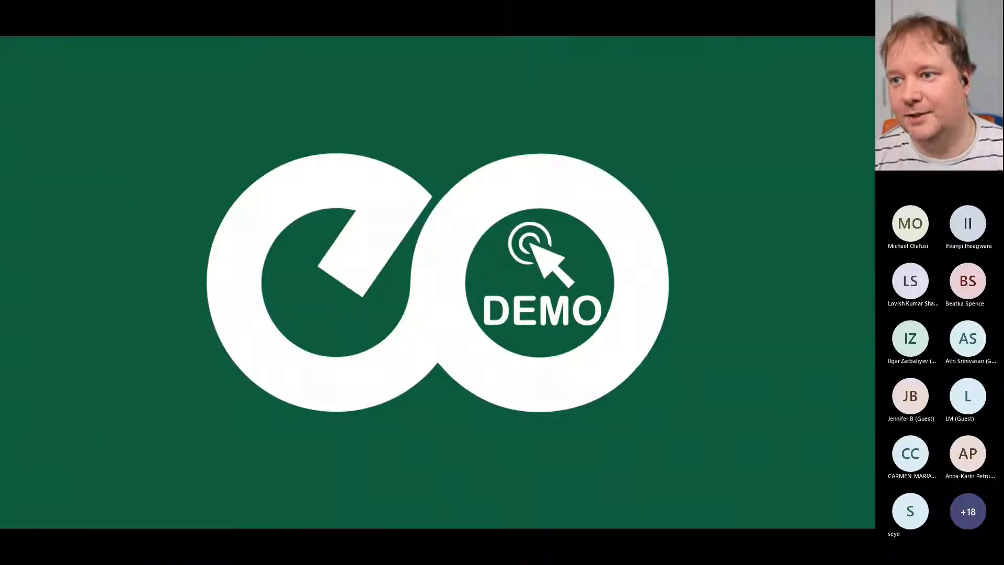
left_click(513, 409)
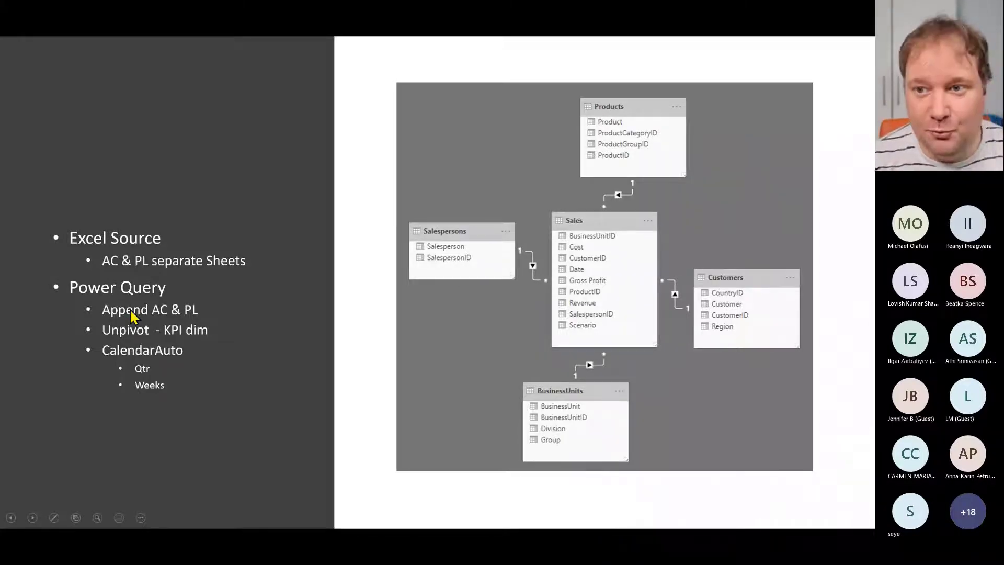
key("ctrl+1")
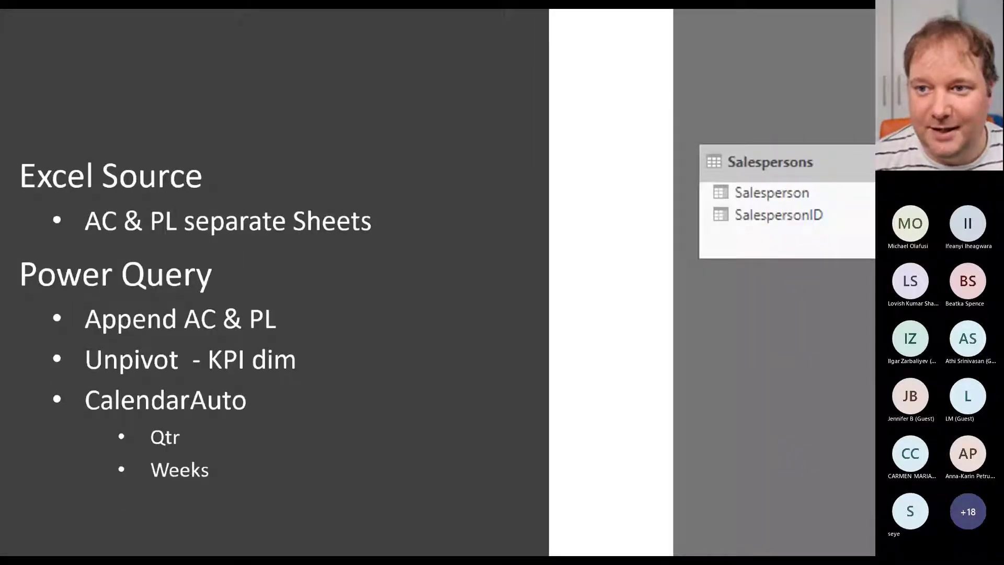
mouse_move(43, 302)
left_mouse_down()
mouse_move(327, 378)
mouse_move(318, 377)
left_mouse_up()
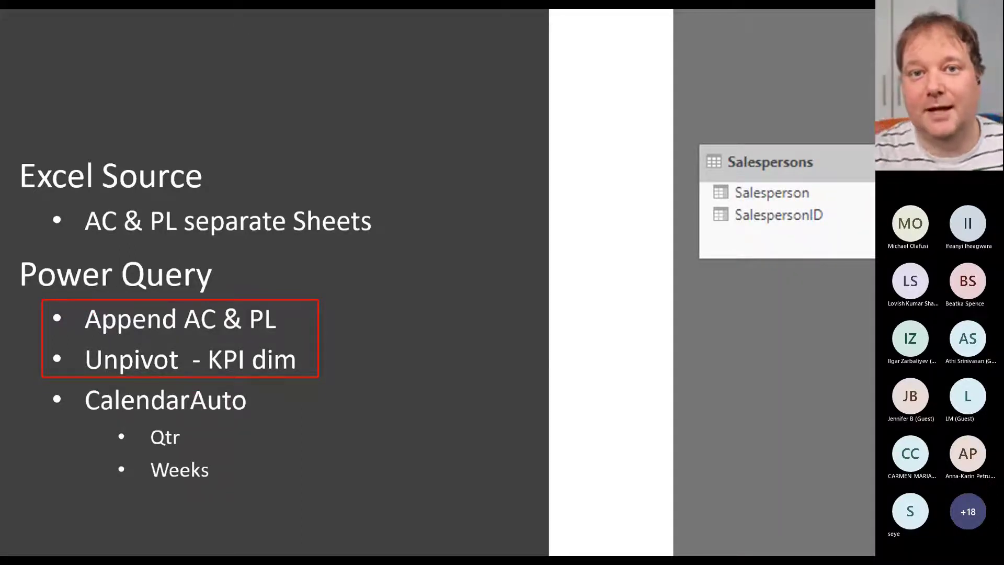
key("Escape")
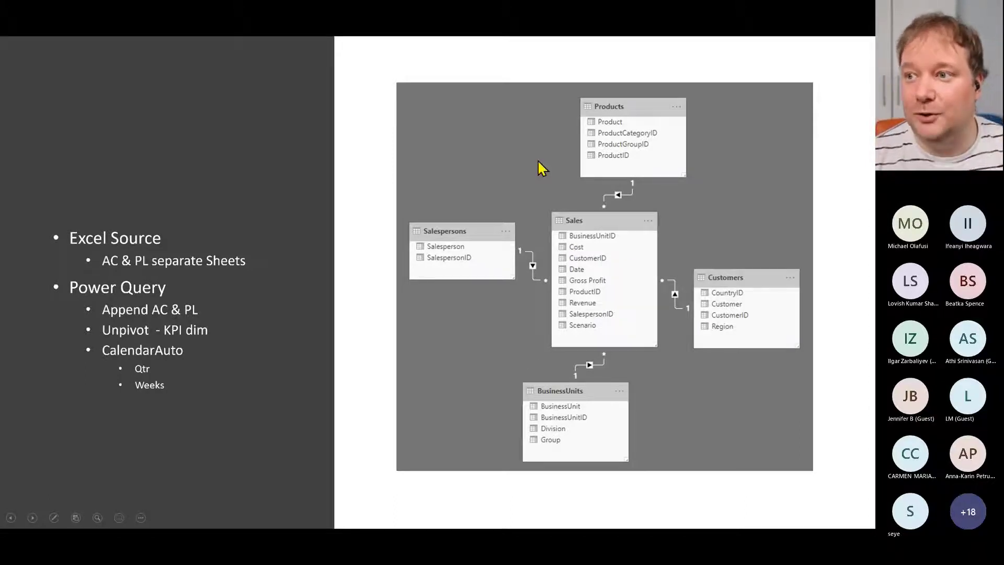
left_click(578, 317)
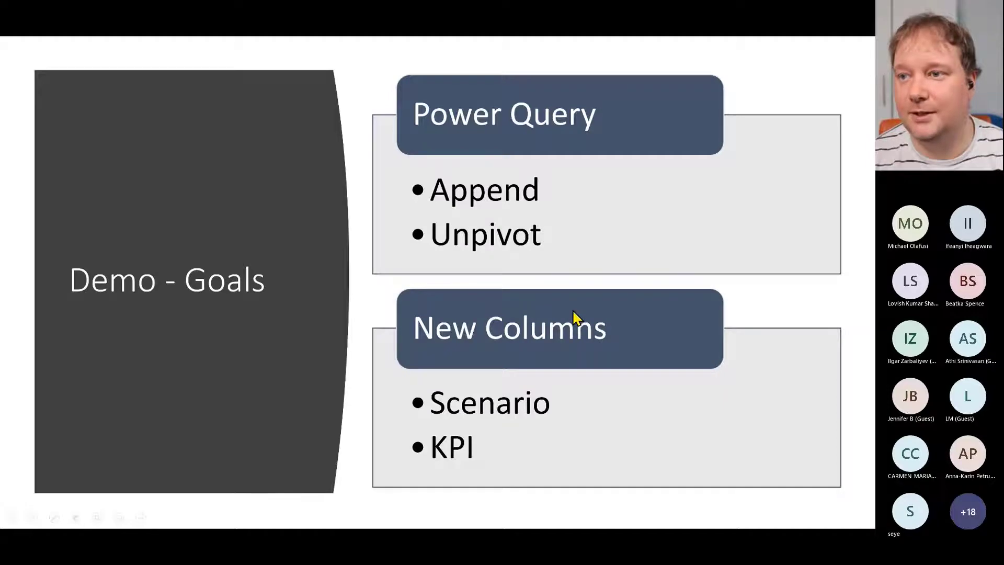
left_click(572, 310)
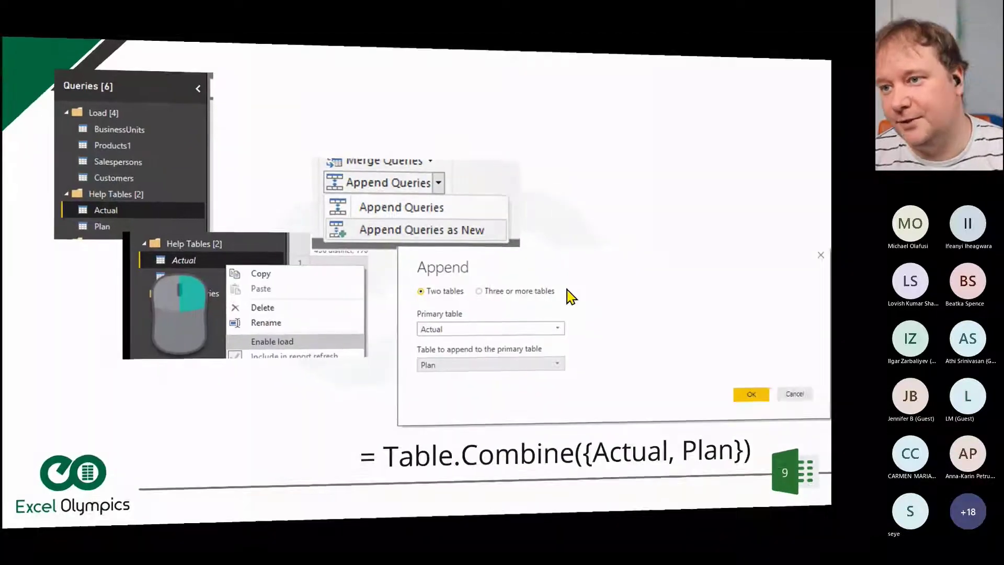
left_click(570, 296)
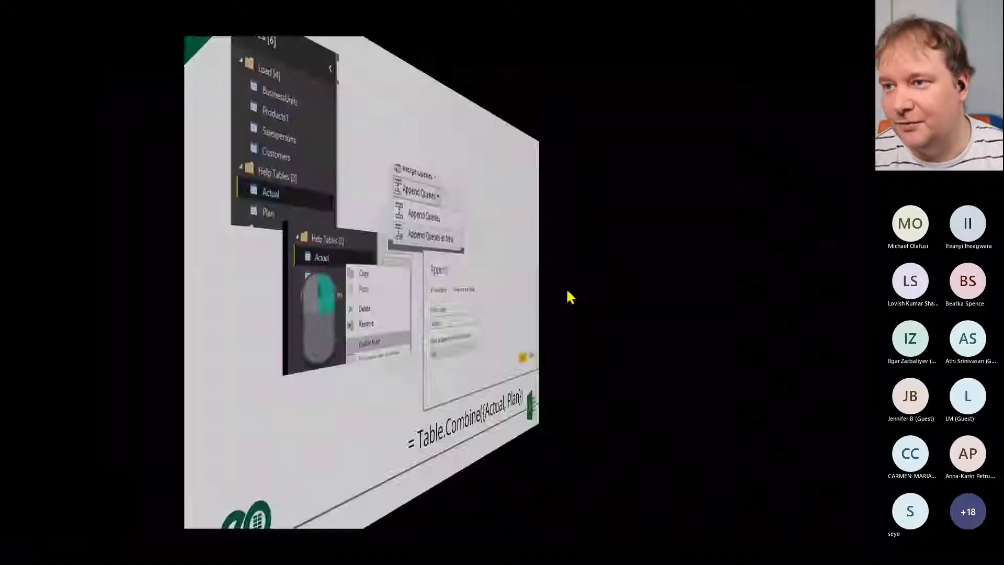
left_click(570, 296)
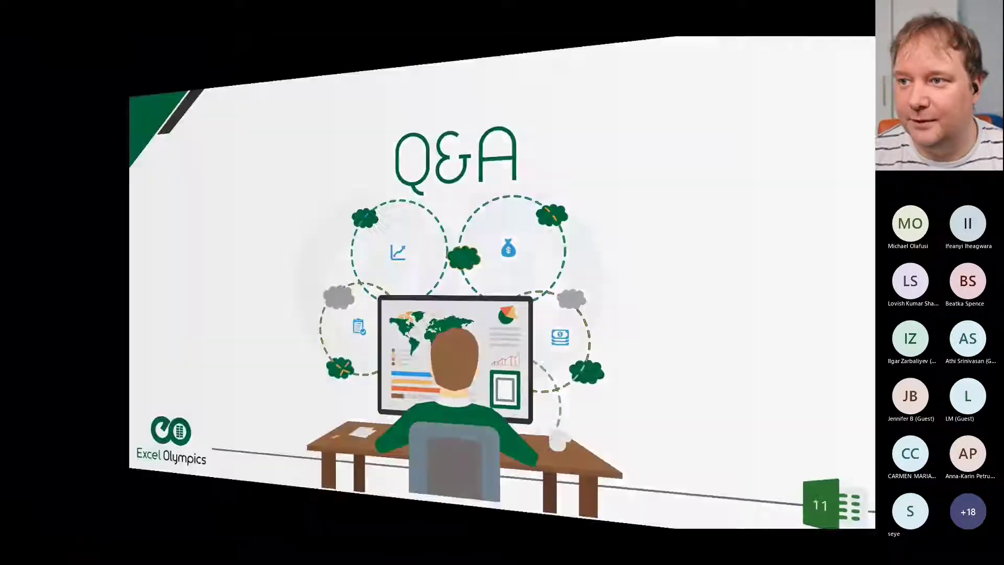
Switch to Power Query Editor, examine the fSales query's Source and Unpivoted Other Columns steps, and close and apply the queries
key("alt+Tab")
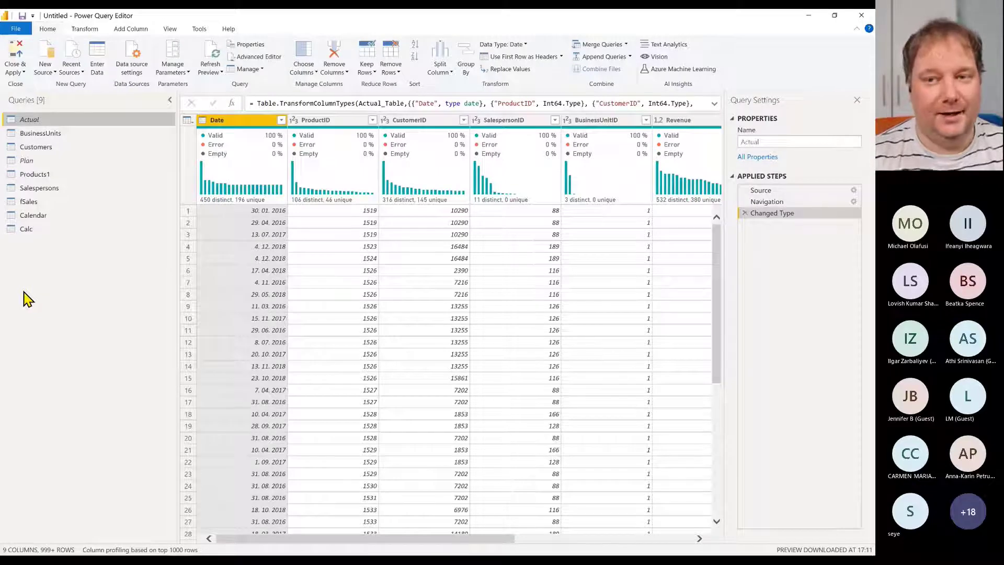
left_click(47, 204)
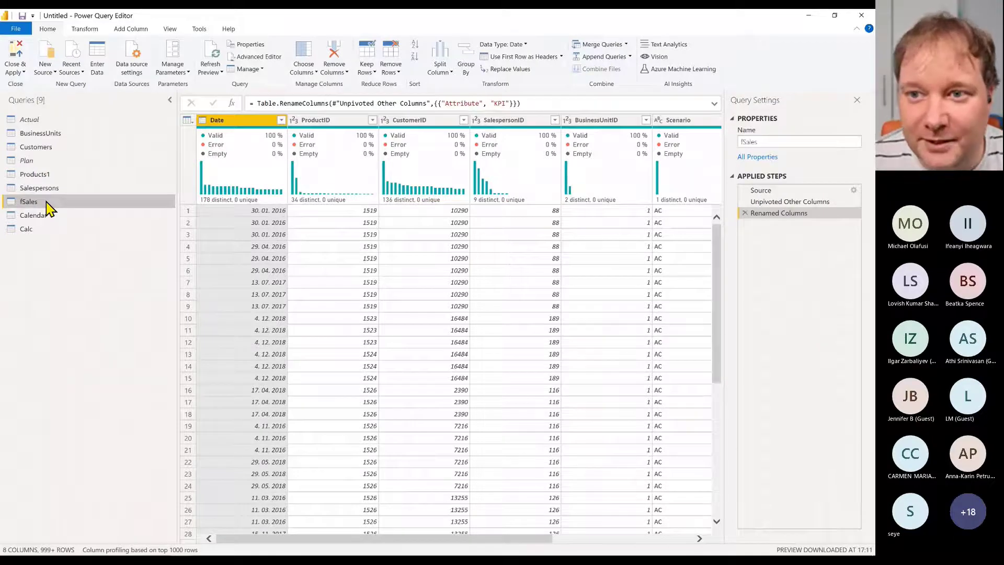
left_click(53, 216)
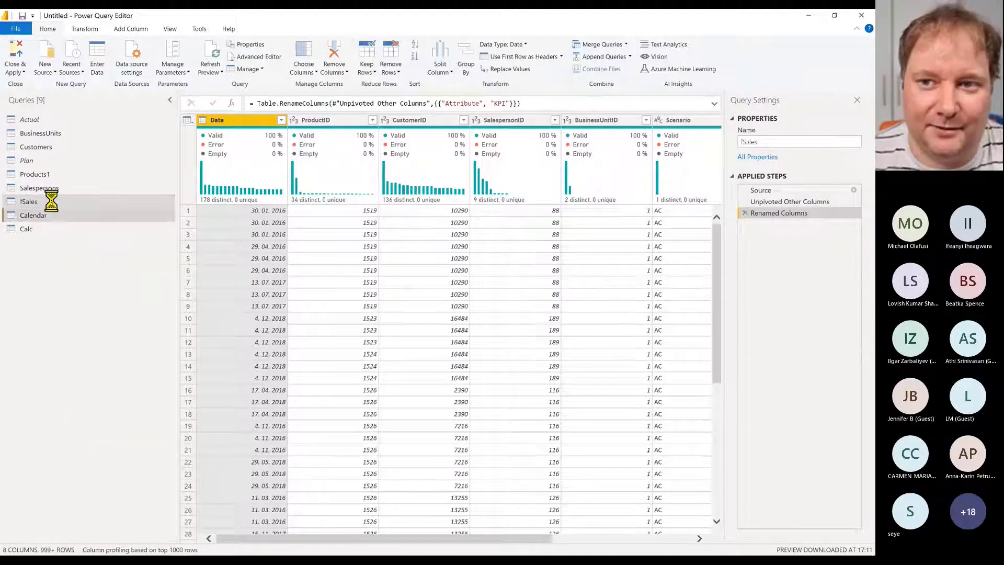
left_click(90, 204)
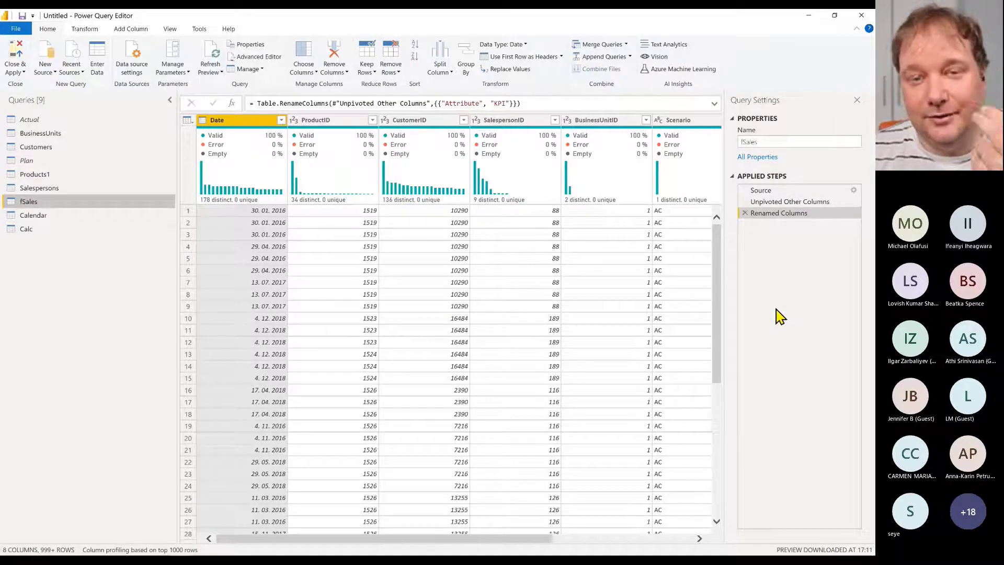
left_click(780, 192)
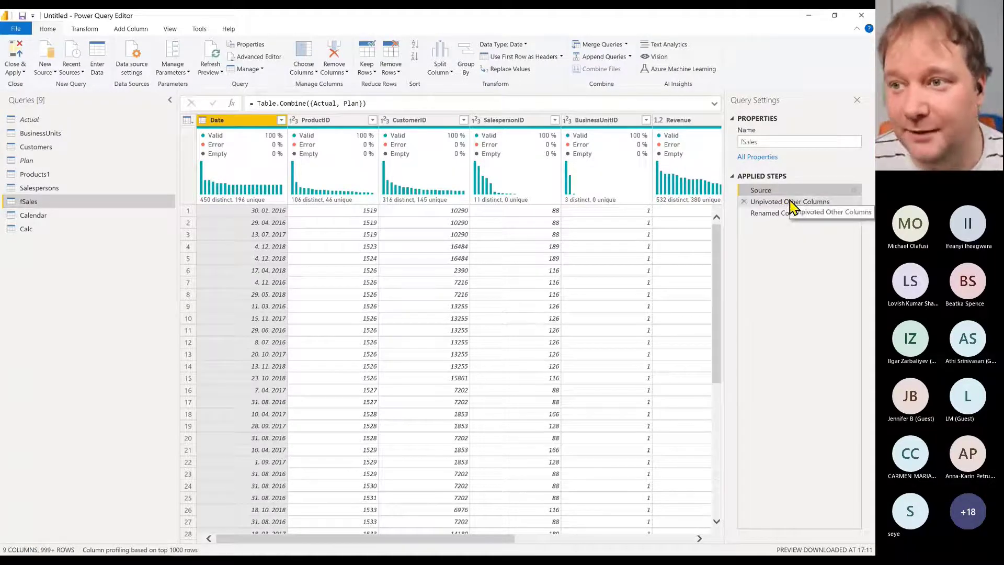
left_click(789, 203)
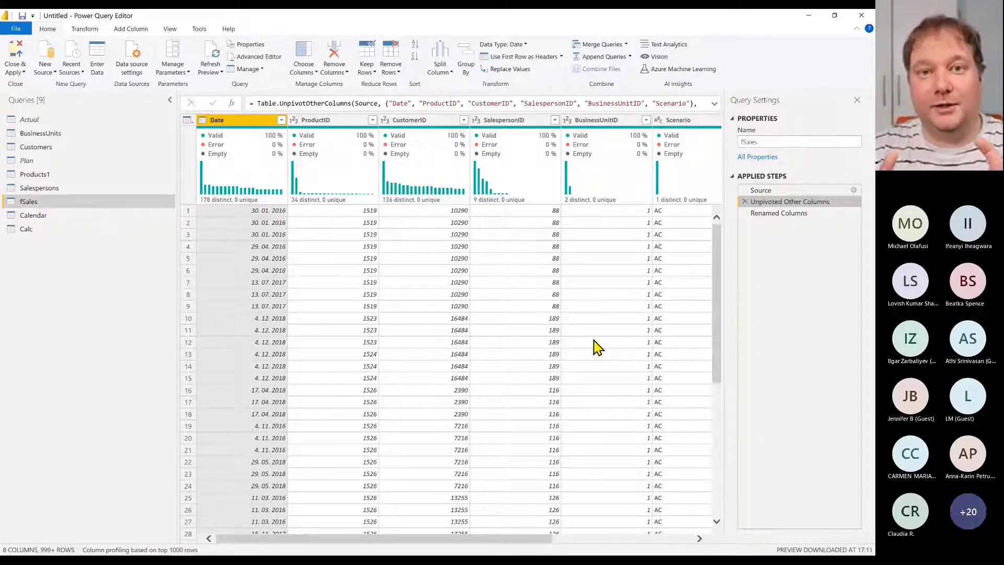
left_click(19, 52)
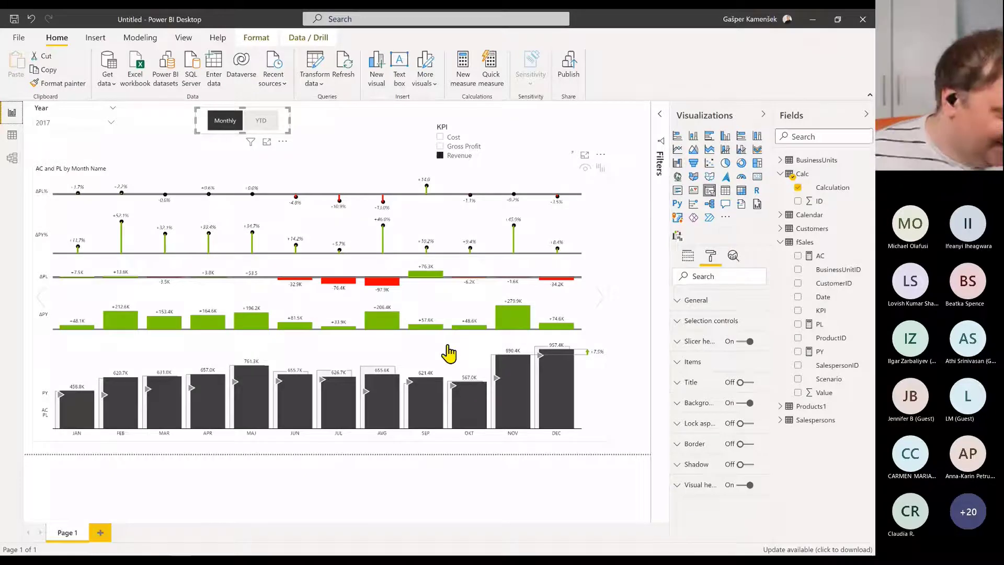
key("alt+Tab")
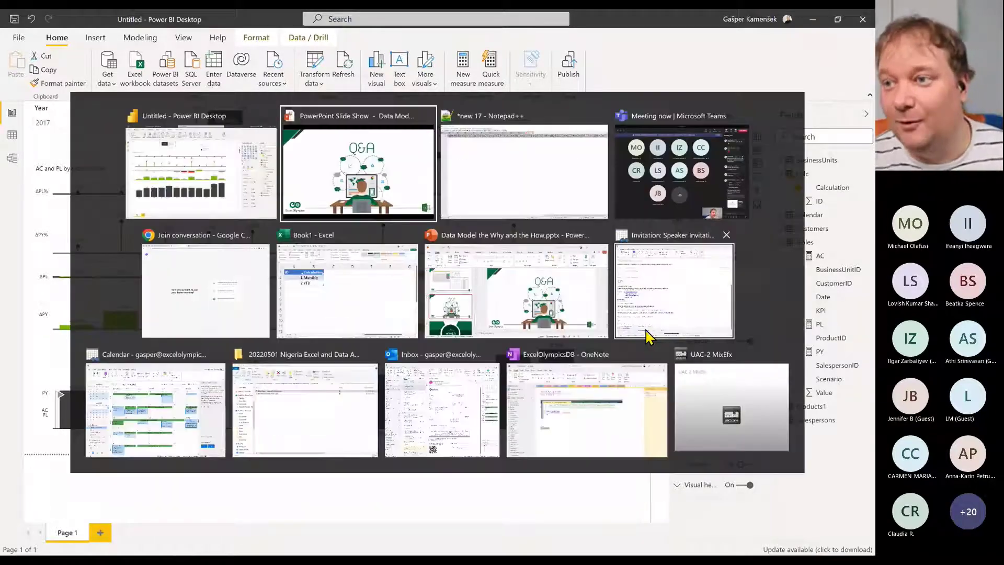
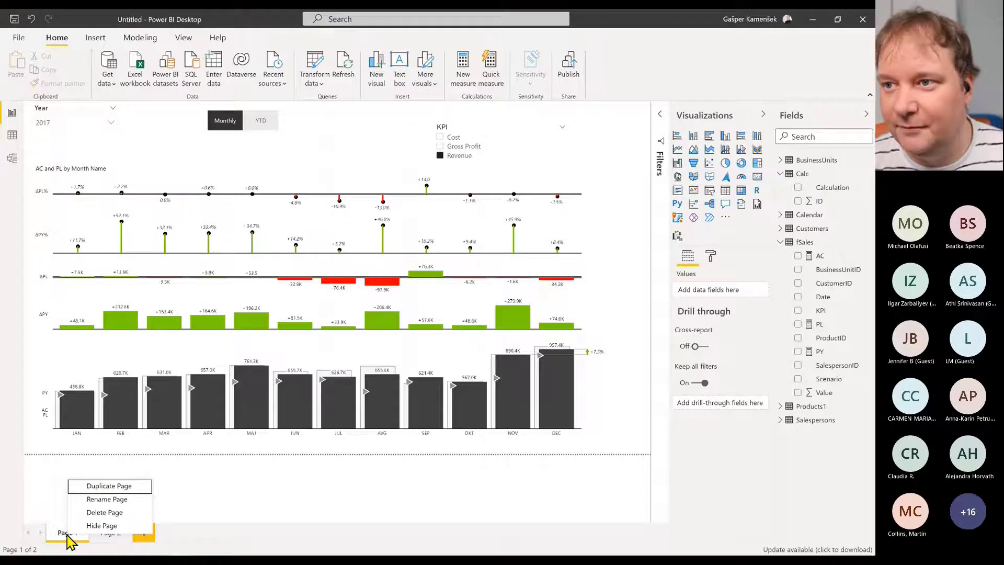
Duplicate Page 1 and convert the Zebra BI chart on the copy to a table
left_click(108, 486)
left_click(510, 251)
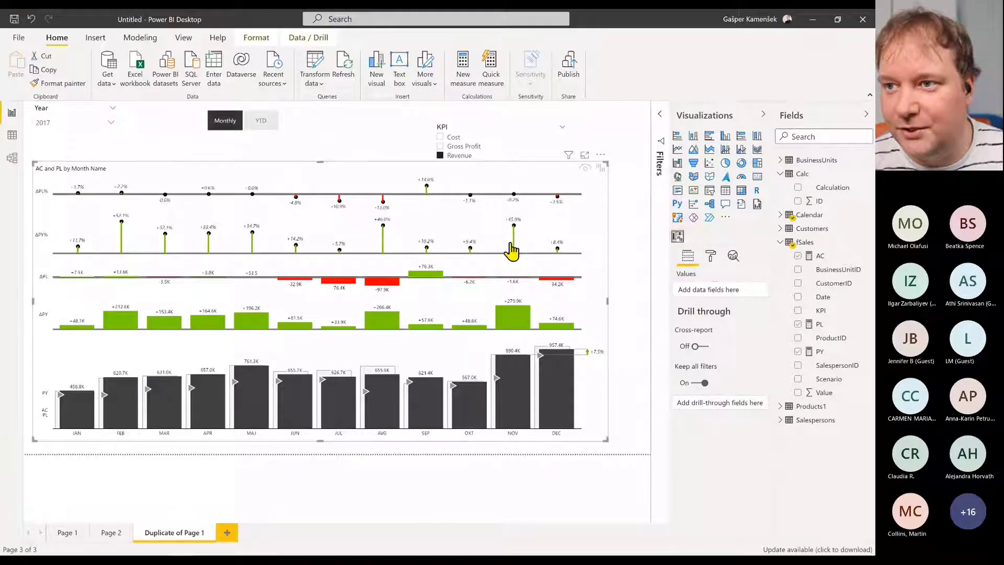
left_click(726, 193)
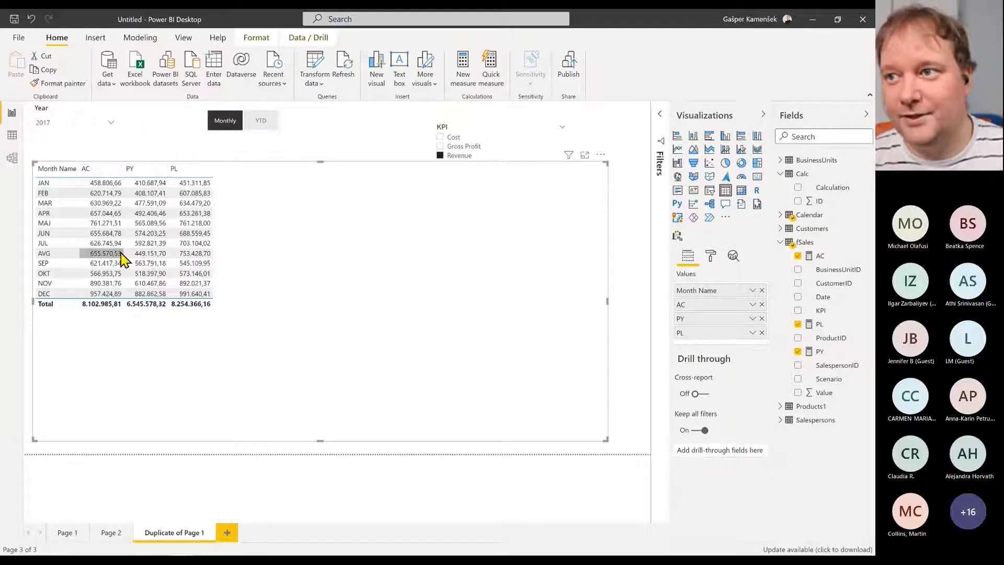
Clear the KPI slicer's selection on the duplicated page and delete the slicer
left_click(490, 127)
left_click(551, 127)
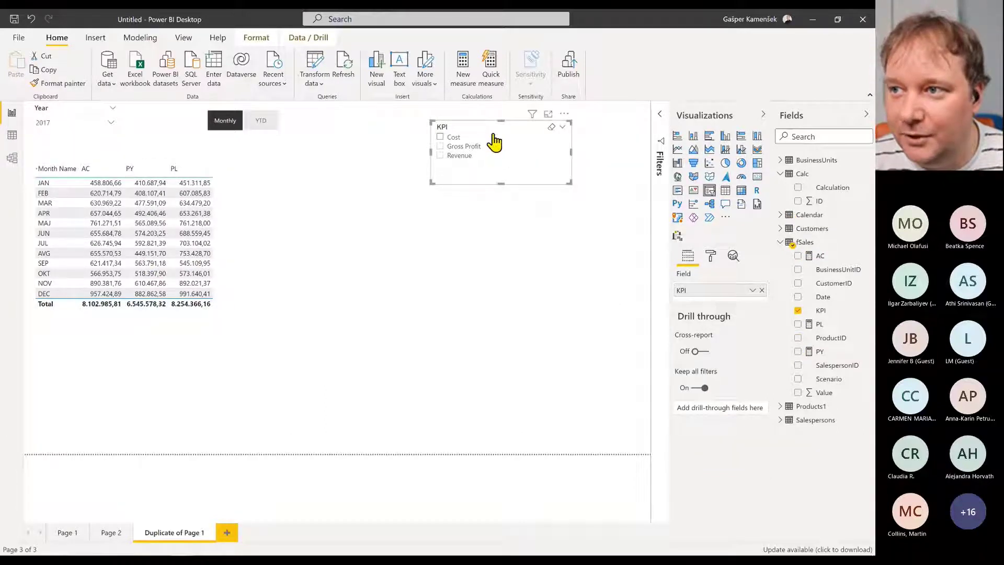
key("Delete")
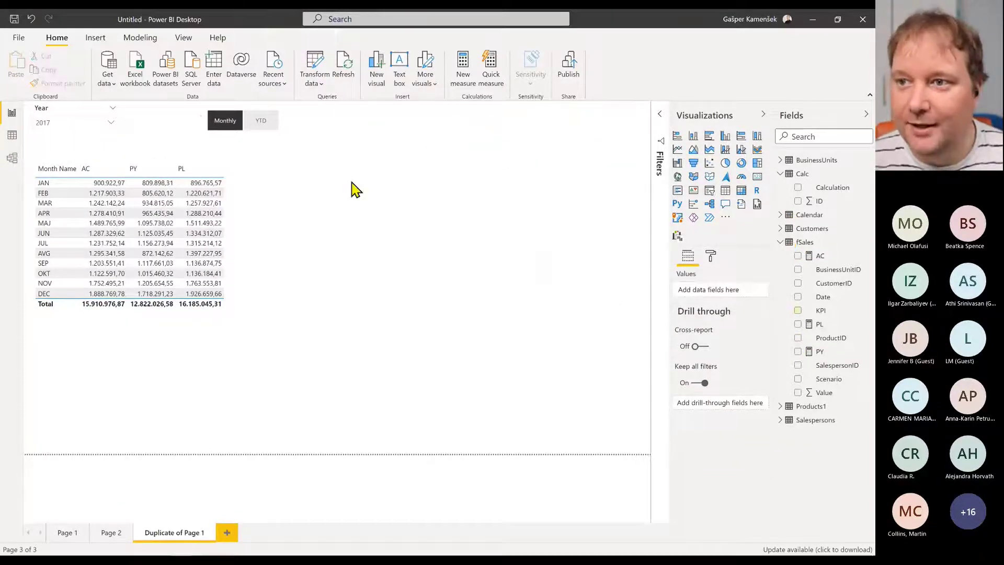
Convert the monthly table to a matrix with KPI as columns, and remove PY and PL from its values
left_click(307, 183)
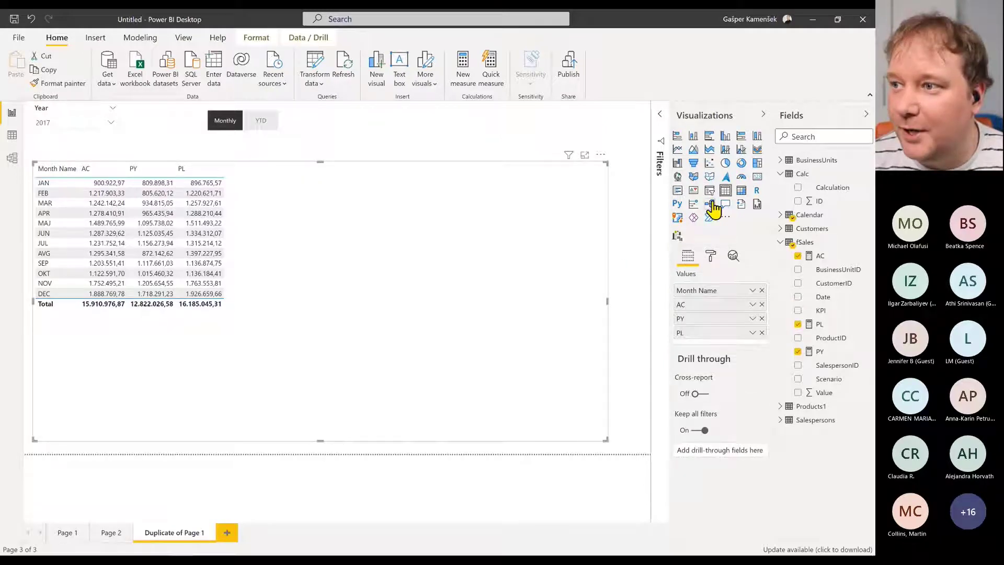
left_click(741, 190)
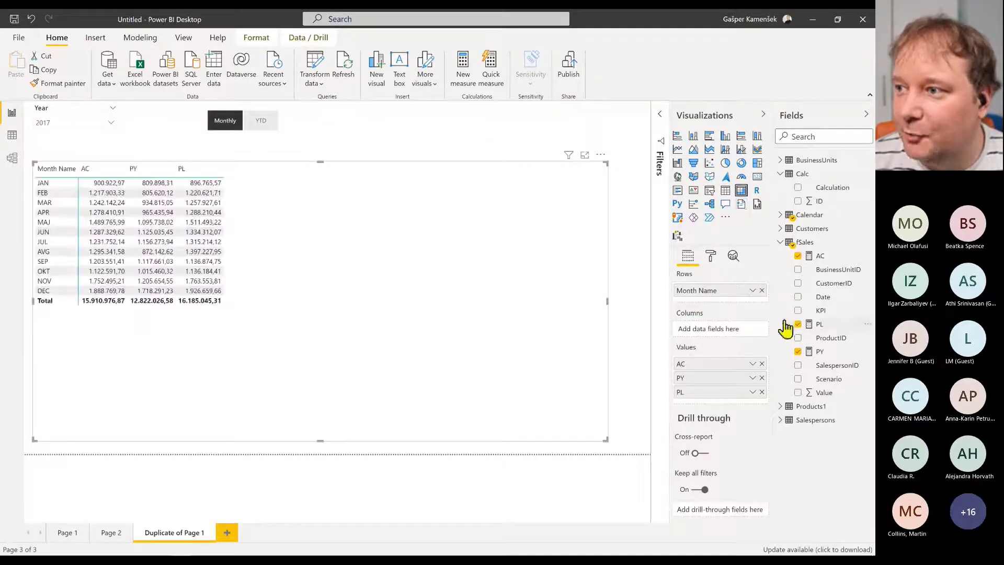
left_click_drag(831, 311, 704, 336)
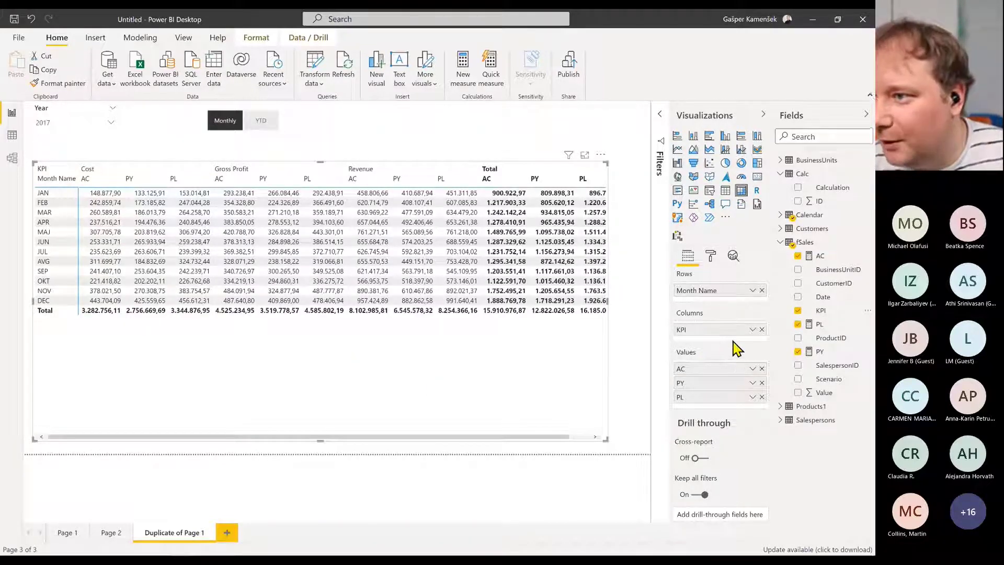
left_click(761, 382)
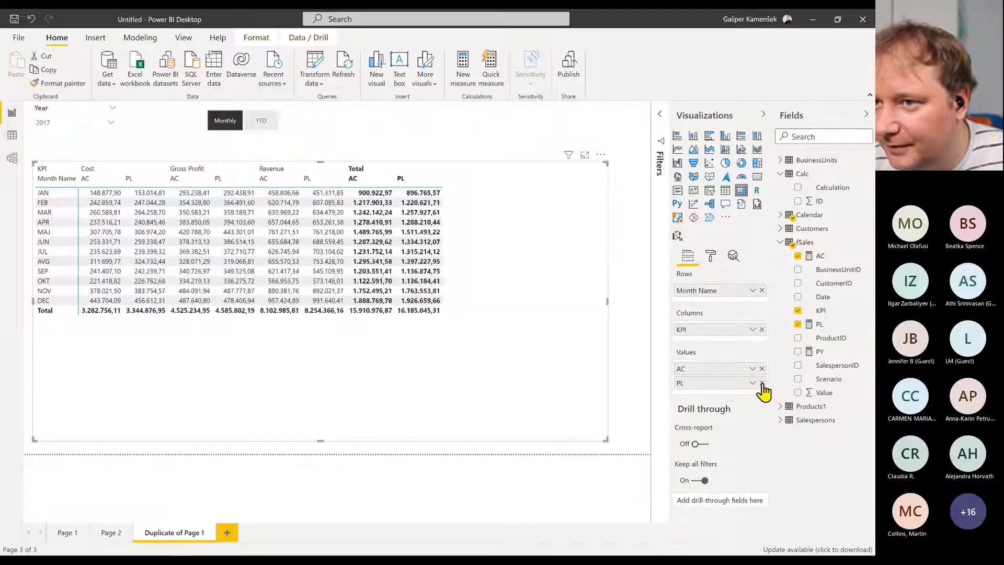
left_click(762, 383)
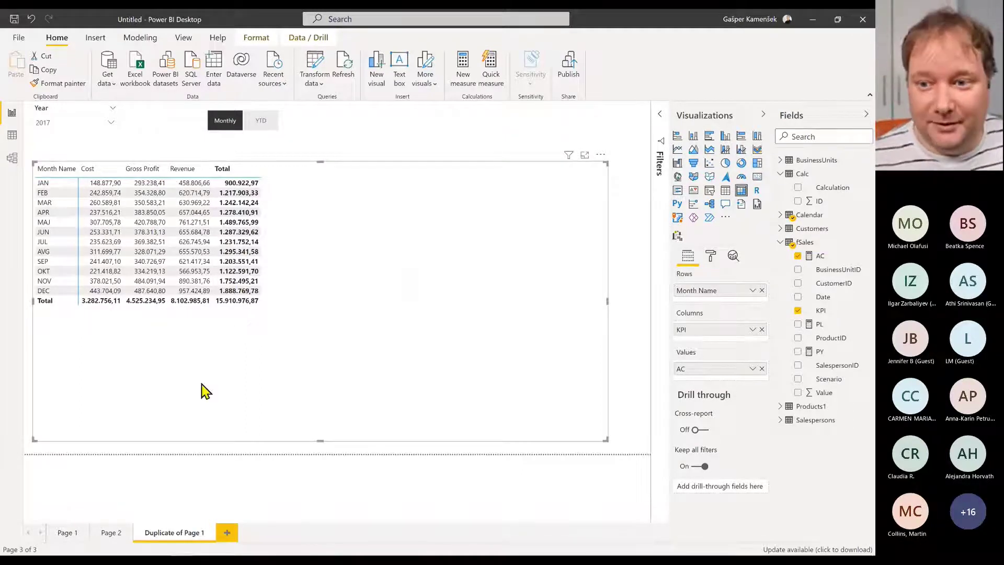
Clear the KPI slicer's selection on Page 1
left_click(67, 533)
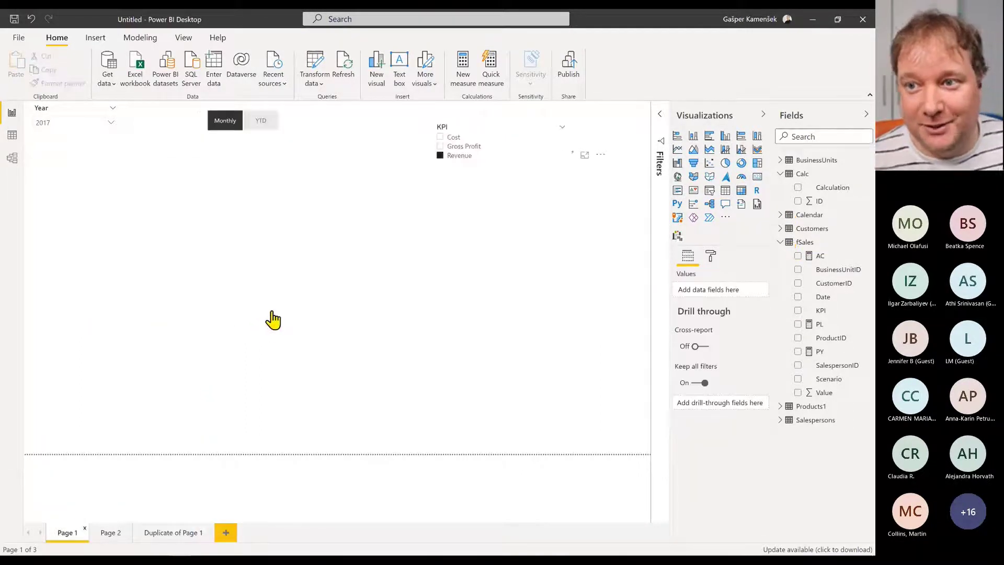
left_click(304, 174)
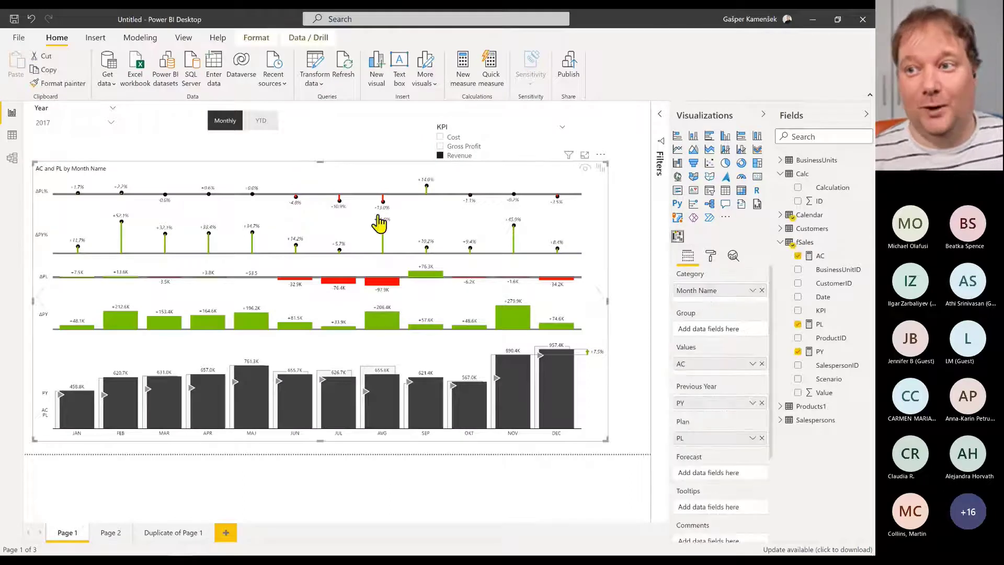
left_click(551, 128)
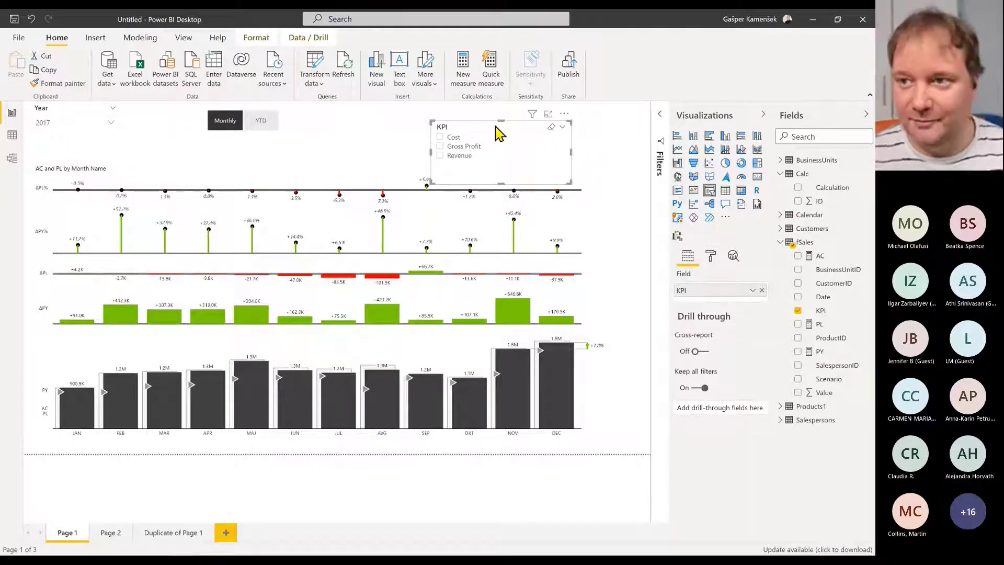
Delete the KPI slicer from Page 1, group the Zebra BI chart by KPI, and cycle through its chart layouts
key("Delete")
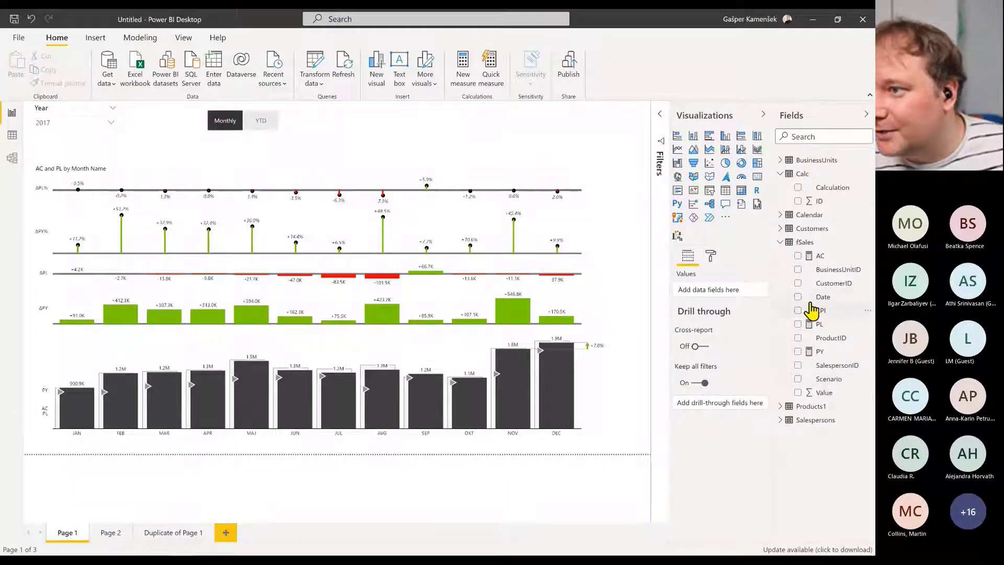
left_click(584, 205)
left_click_drag(831, 311, 704, 335)
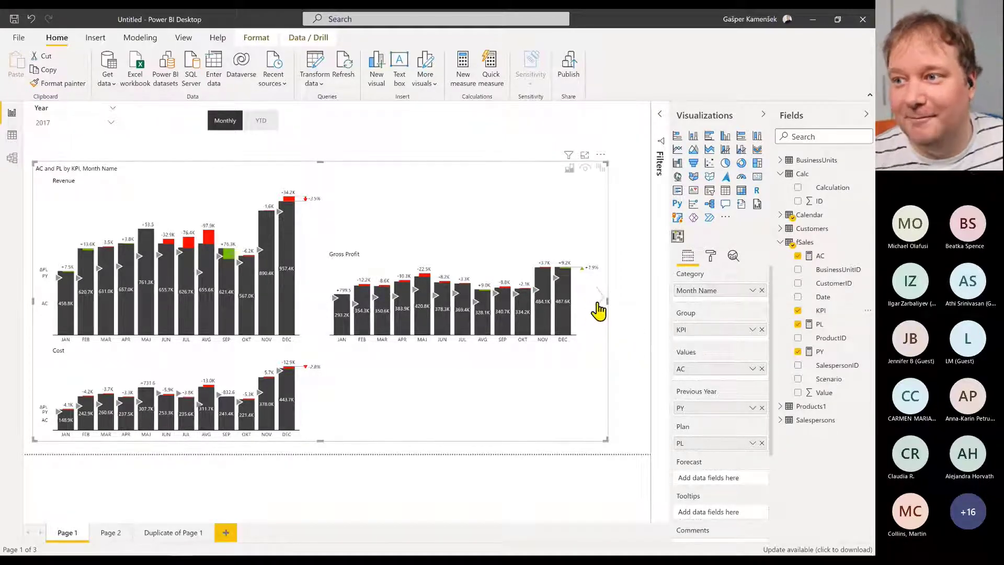
left_click(597, 304)
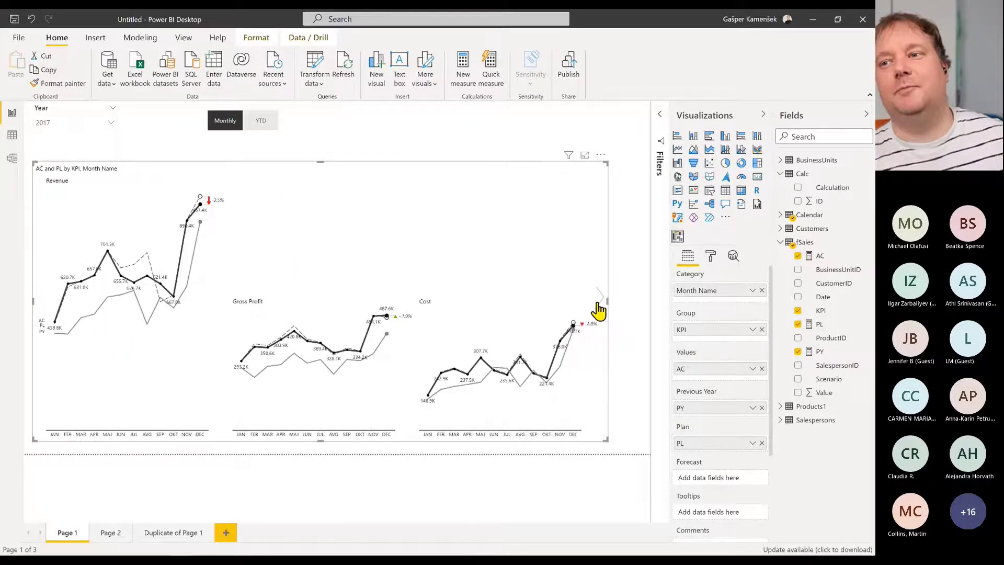
left_click(598, 309)
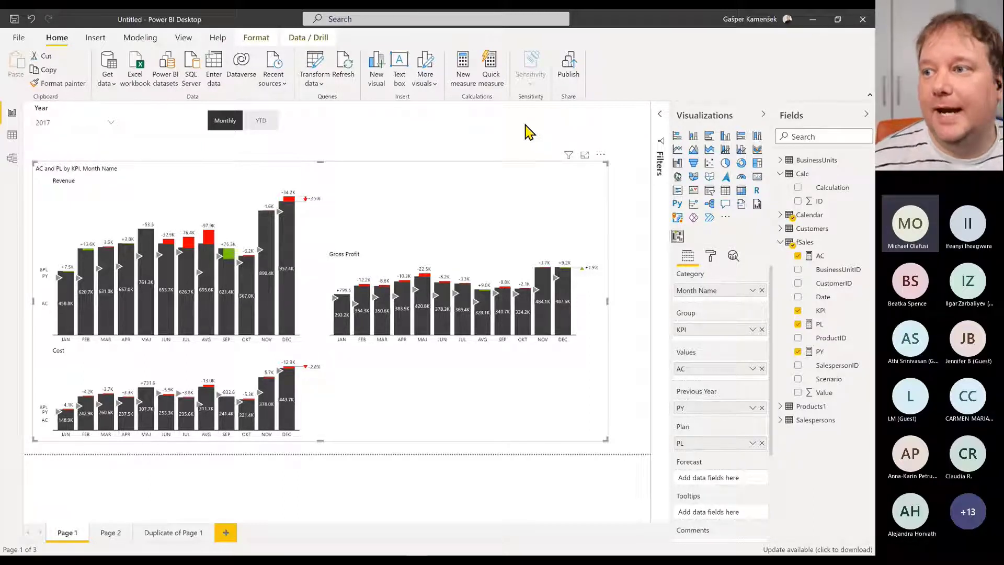
Search the Power BI visuals store for "cards" and add the Zebra BI Cards visual to the report
left_click(726, 218)
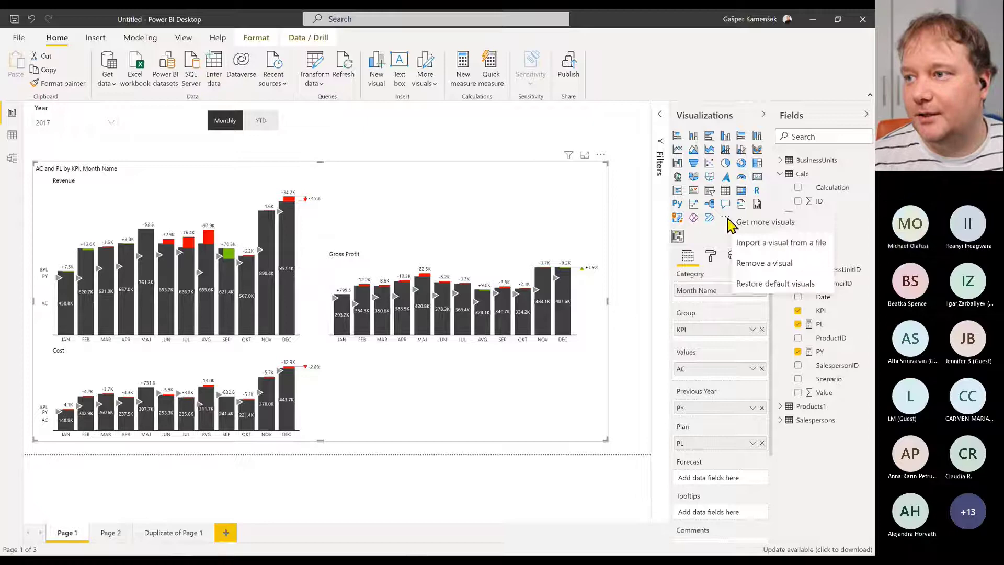
left_click(763, 224)
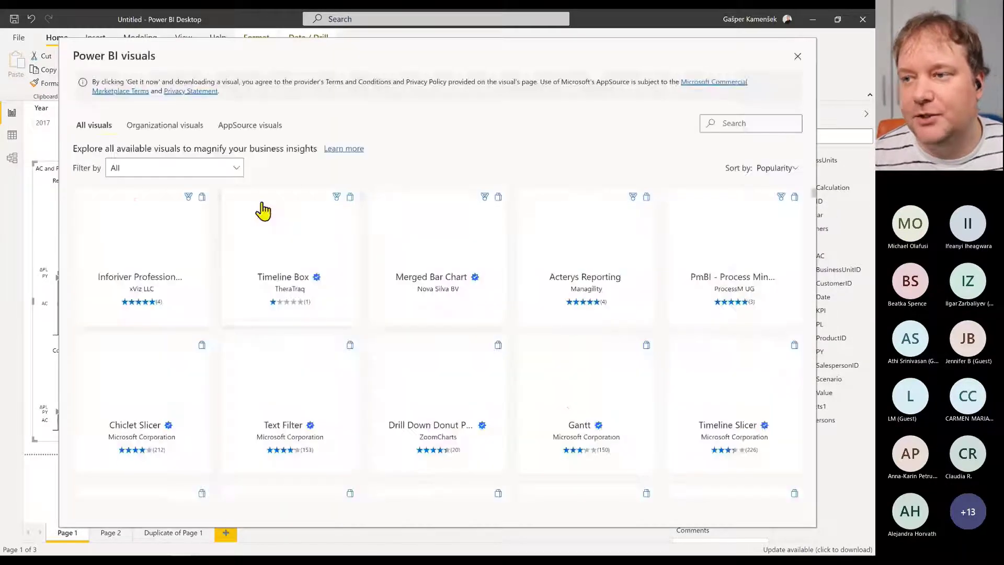
left_click(735, 122)
type("cards")
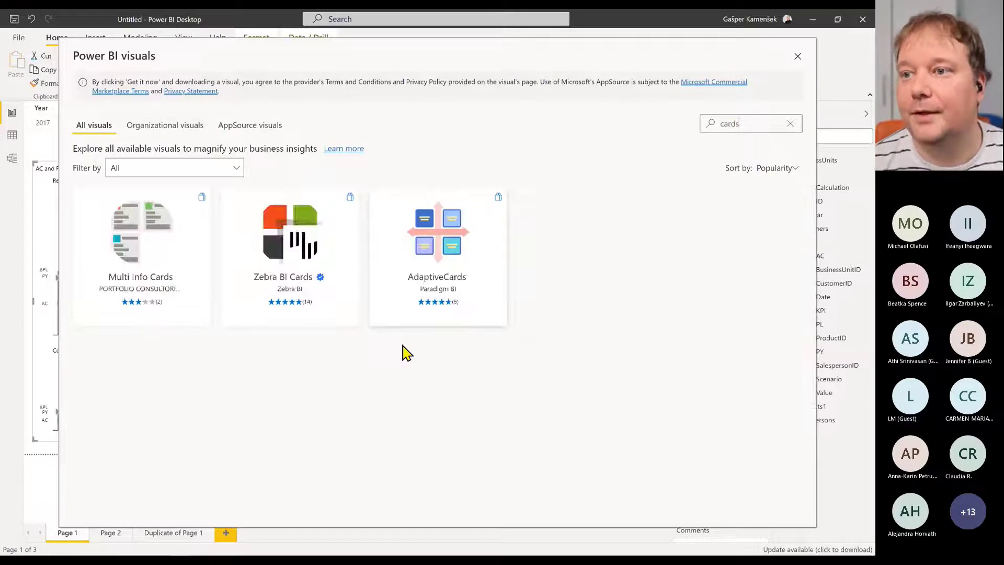
left_click(293, 235)
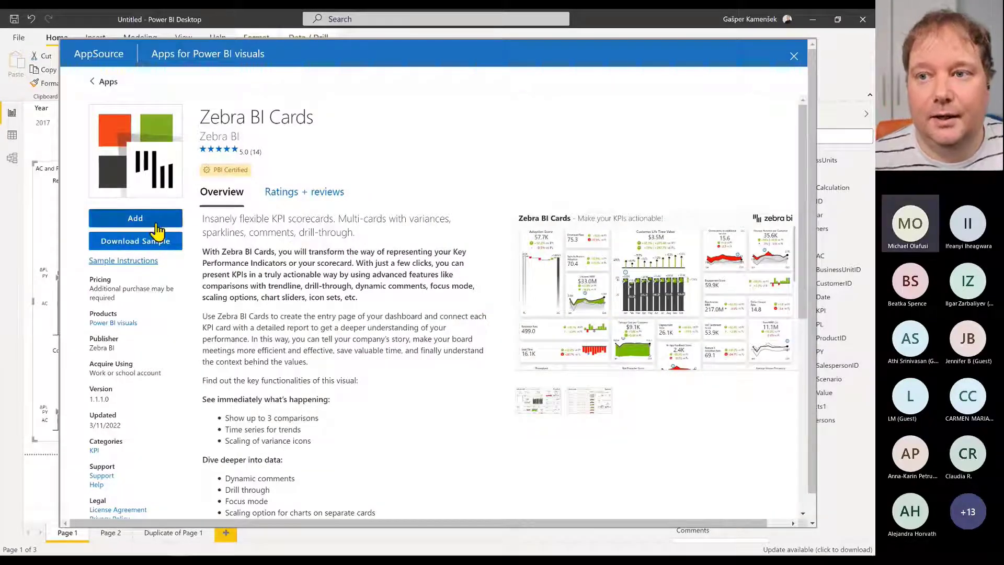
left_click(156, 222)
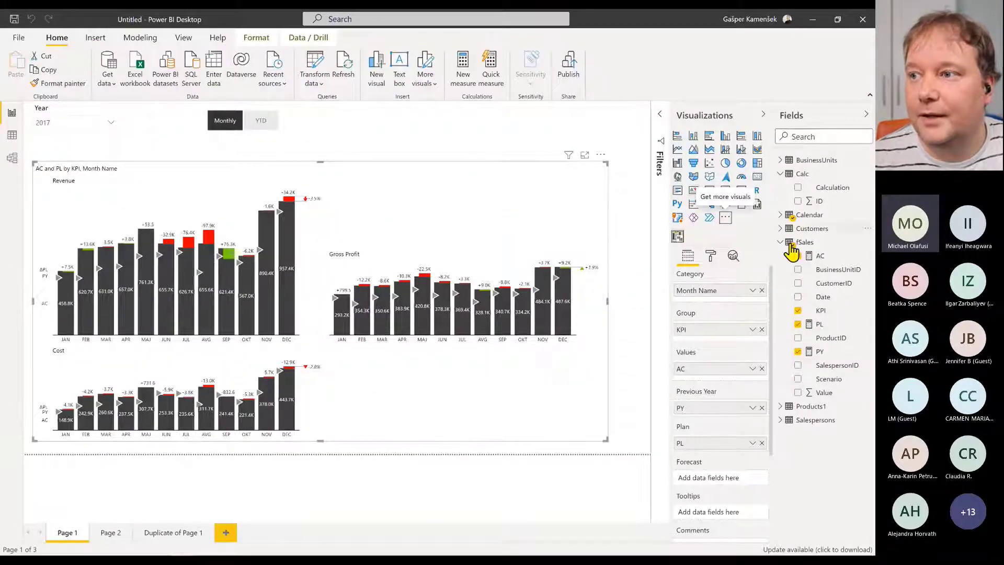
left_click(543, 302)
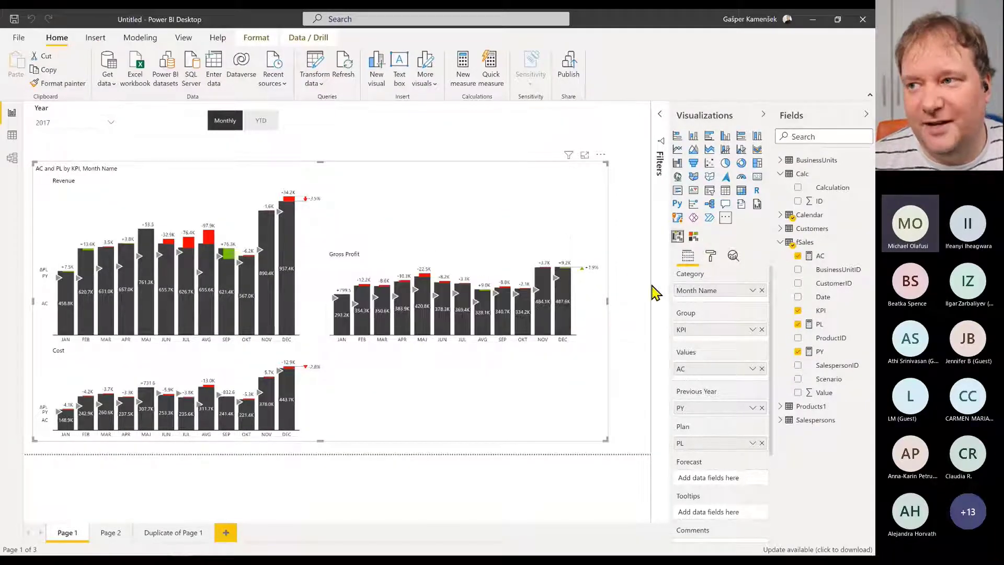
Convert the grouped chart to Zebra BI Cards, place the Revenue card first and enlarge it to about twice its width and height
left_click(693, 238)
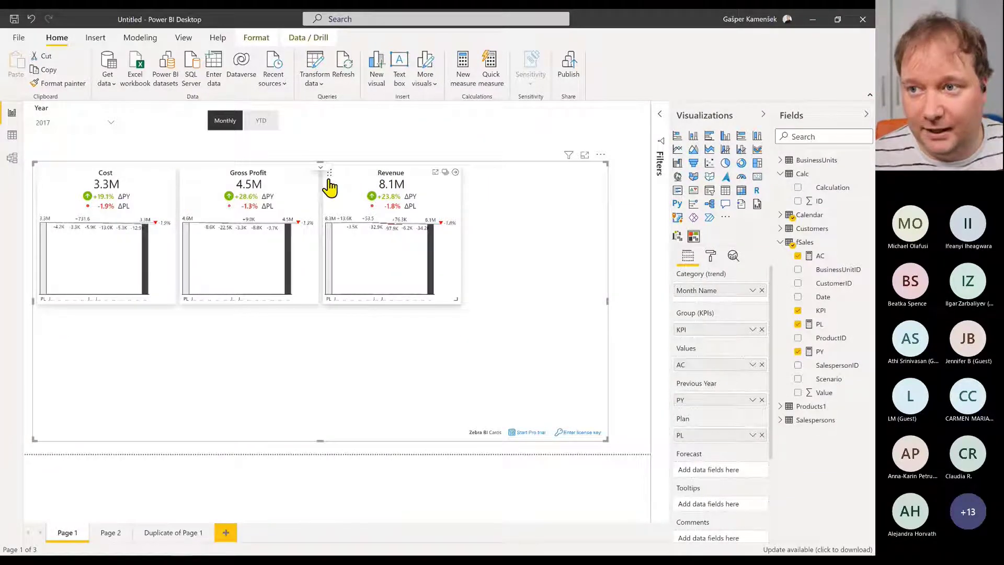
left_click_drag(330, 172, 47, 177)
left_click_drag(175, 302, 347, 444)
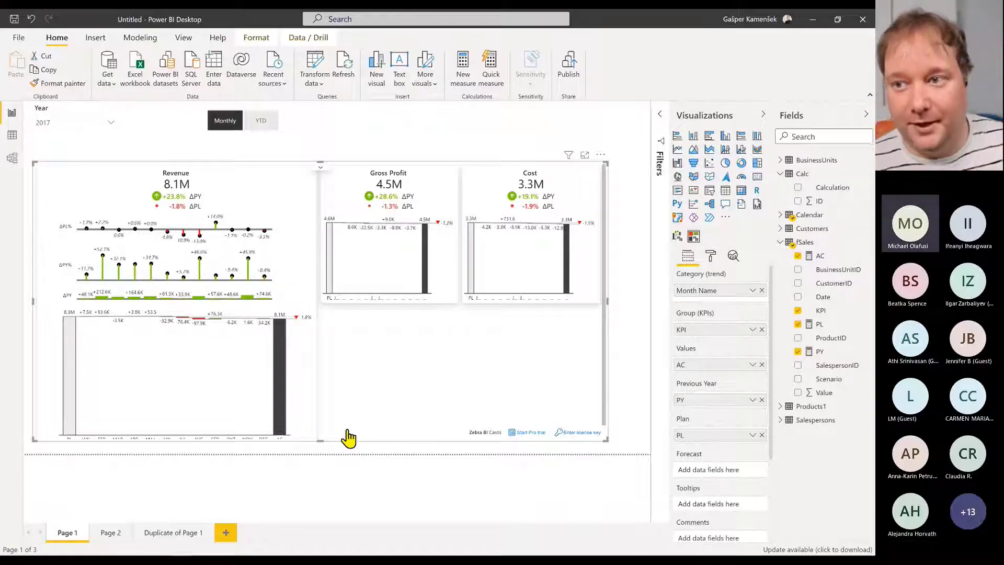
Switch the Revenue card's chart to monthly columns with plan variances and clear the card highlighting
left_click(311, 329)
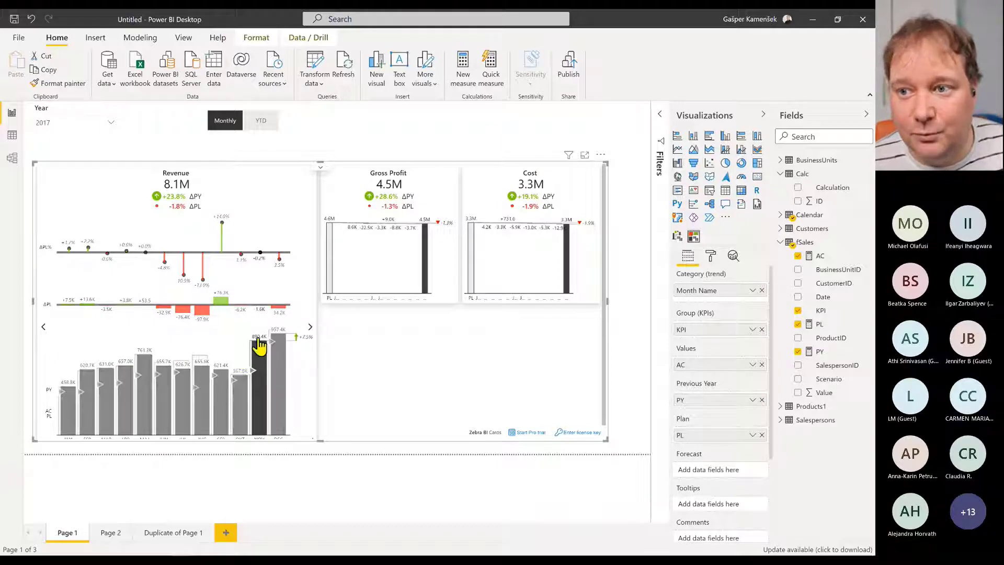
left_click(307, 340)
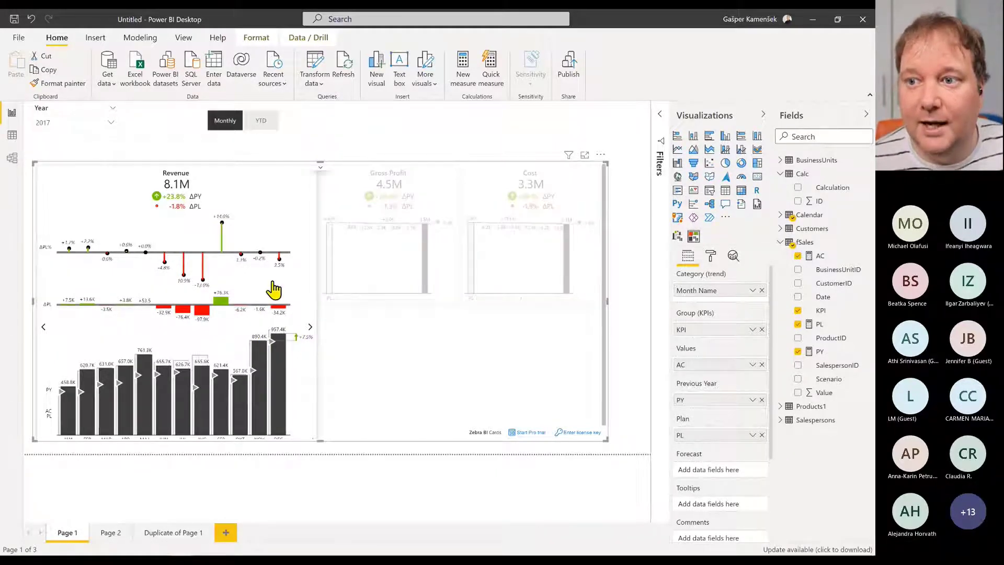
mouse_move(315, 181)
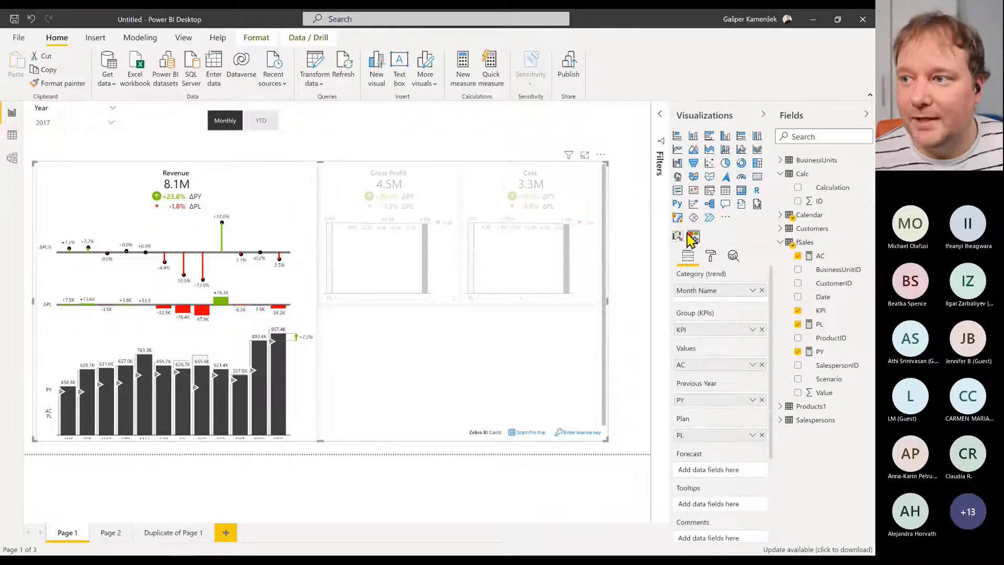
left_click(437, 247)
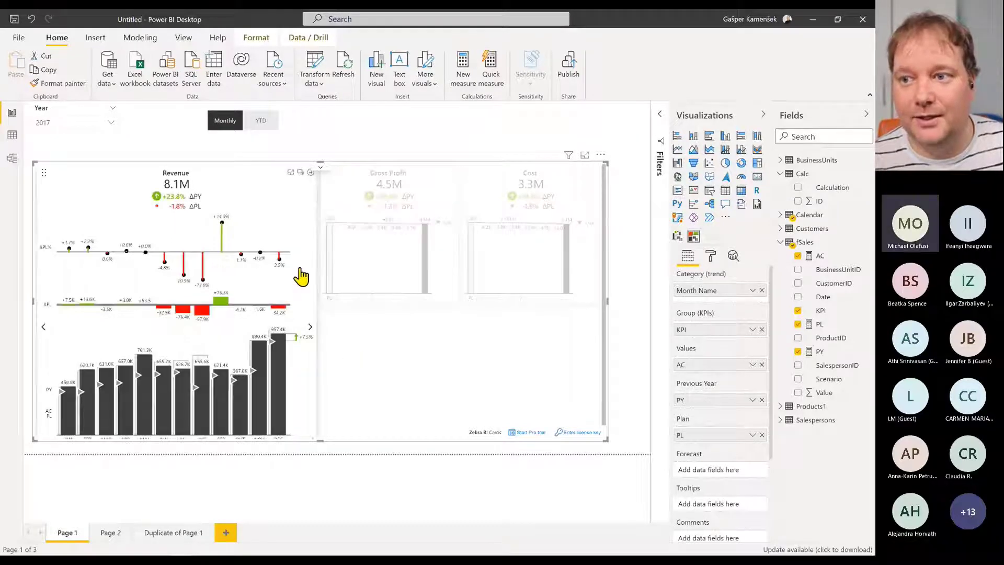
left_click(435, 194)
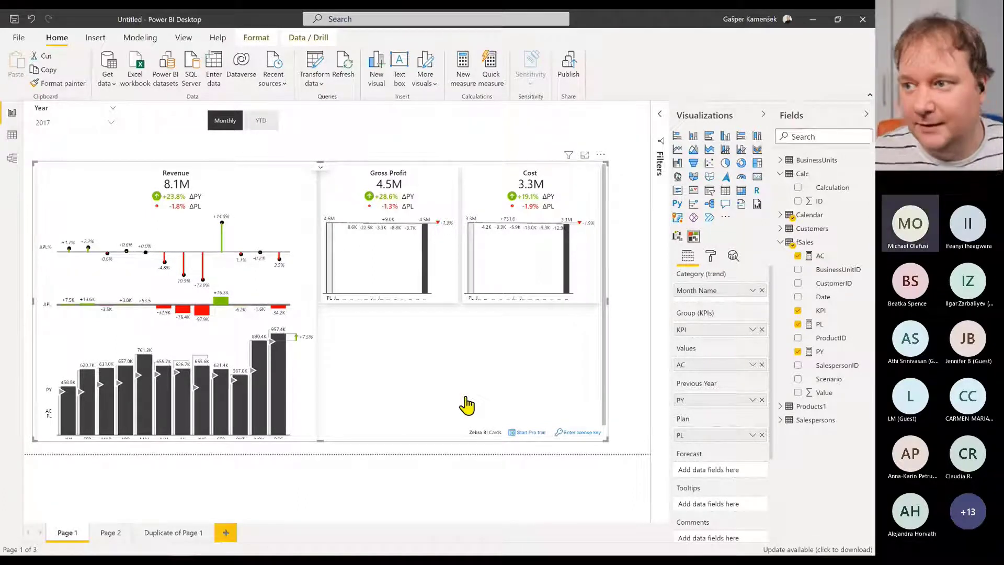
Paste the license key for Zebra BI Cards and confirm it
left_click(711, 256)
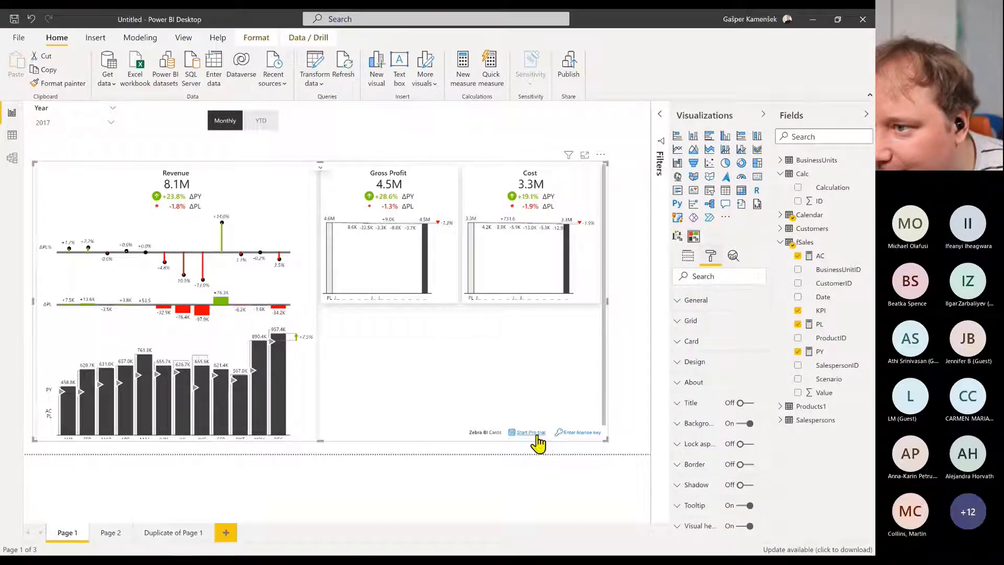
left_click(572, 434)
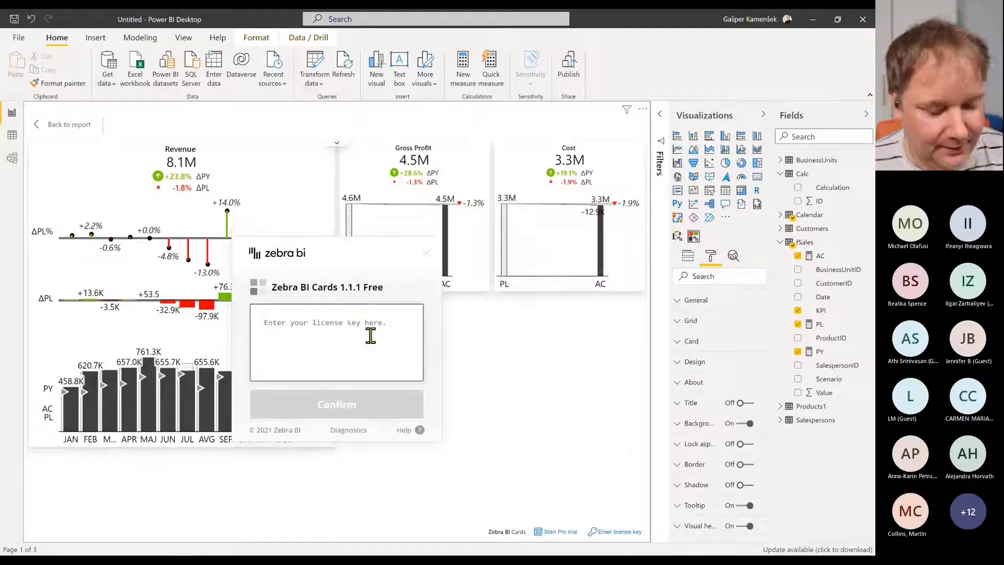
key("ctrl+v")
left_click(366, 403)
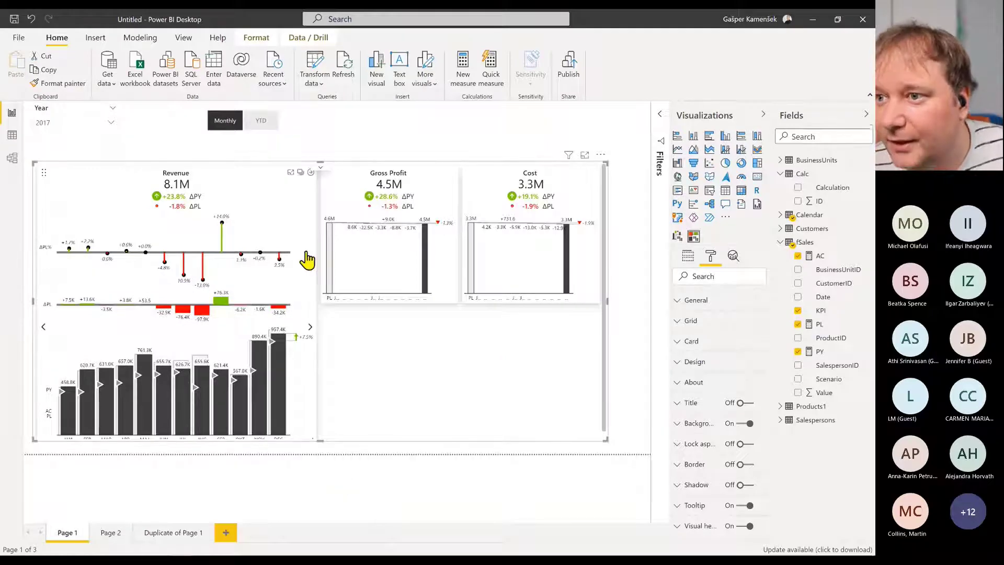
Open the Revenue card in its enlarged view, try Billions as its unit, and set the unit to Thousands
left_click(291, 173)
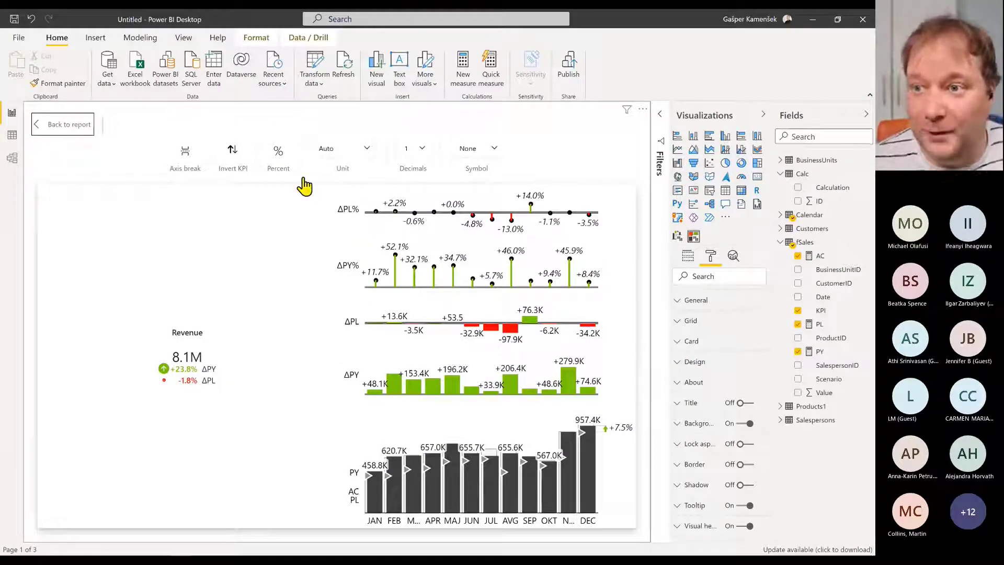
left_click(370, 149)
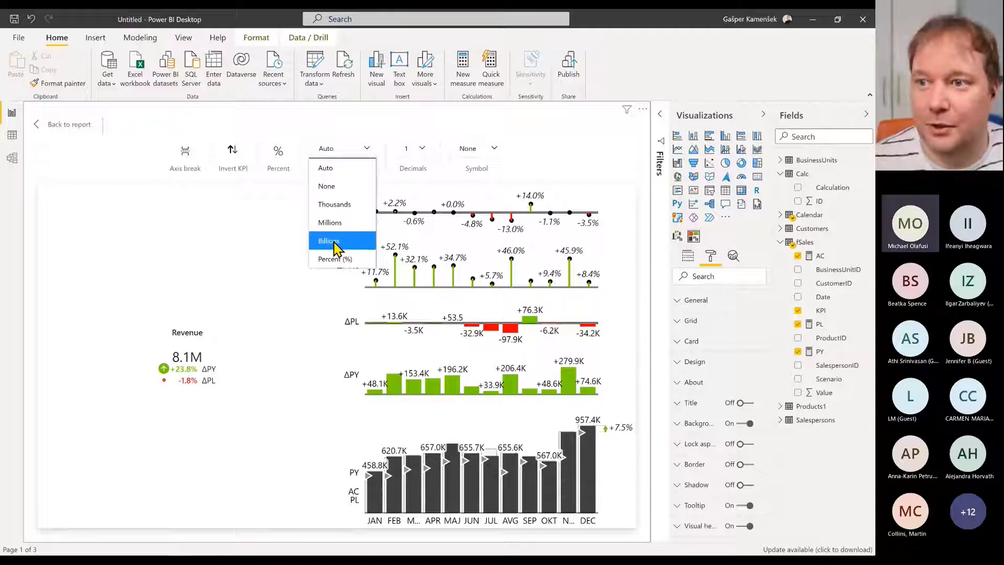
left_click(330, 241)
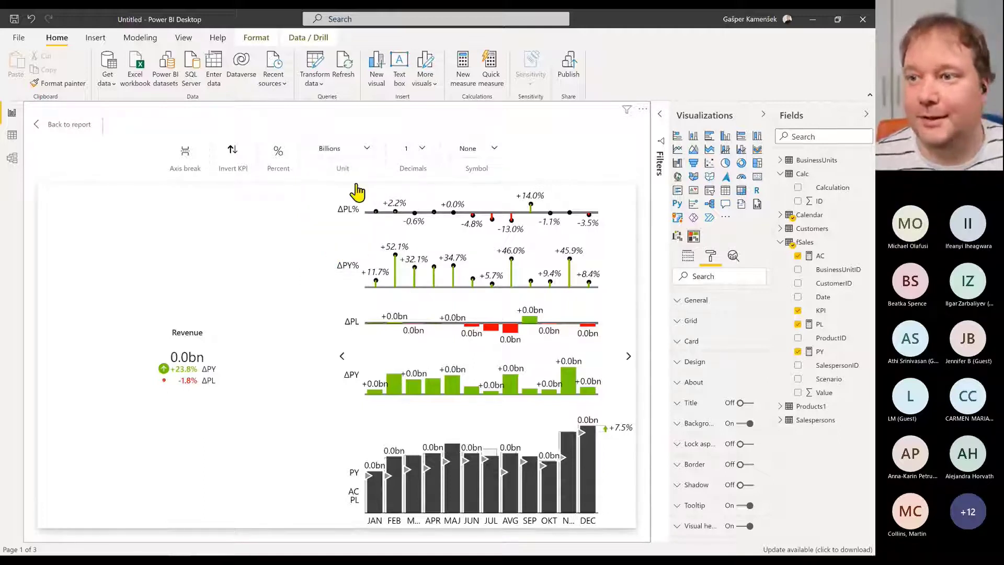
left_click(366, 149)
left_click(366, 151)
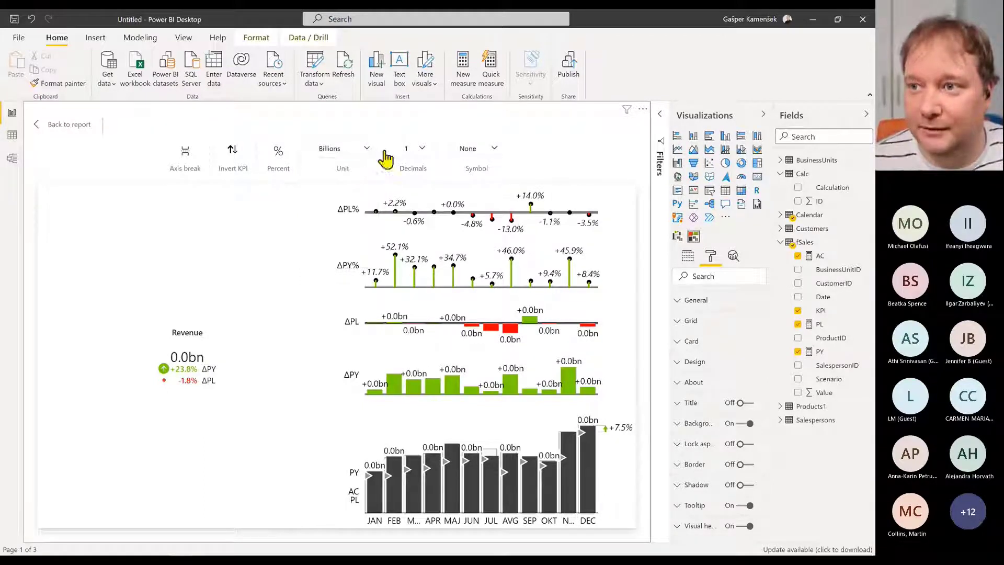
left_click(368, 150)
left_click(345, 205)
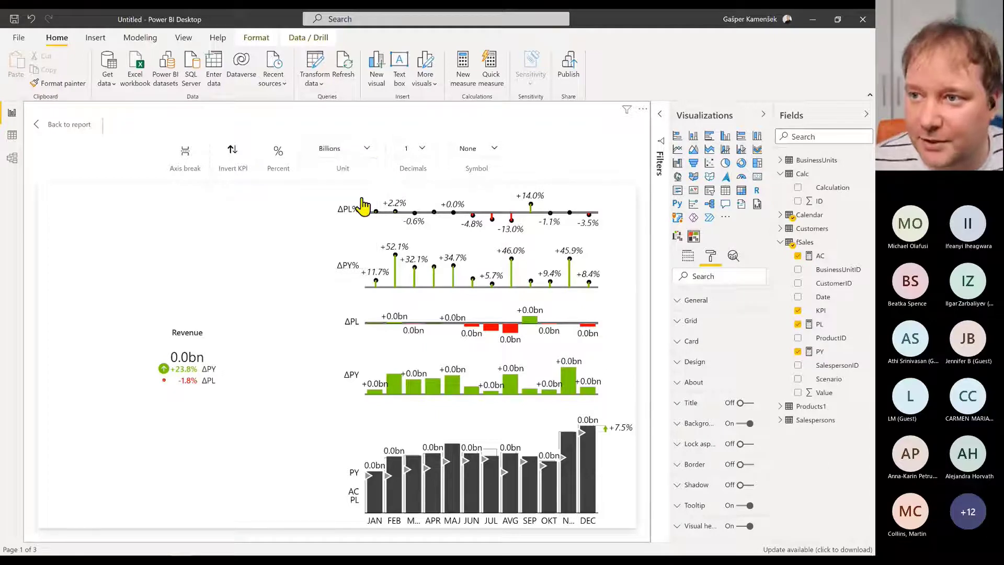
Set the Revenue card's decimals to 3, return to the report page and deselect the visual
left_click(421, 151)
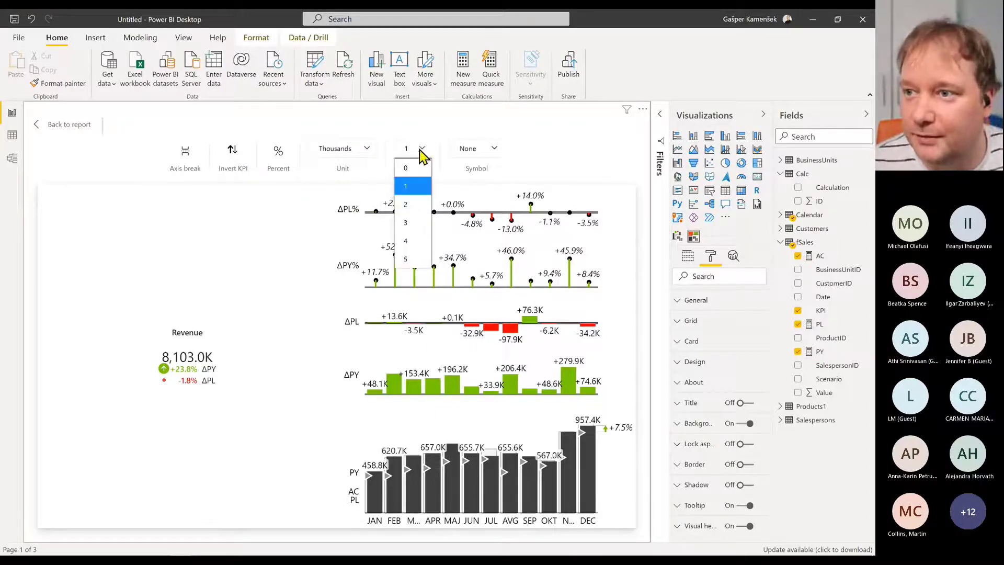
left_click(410, 222)
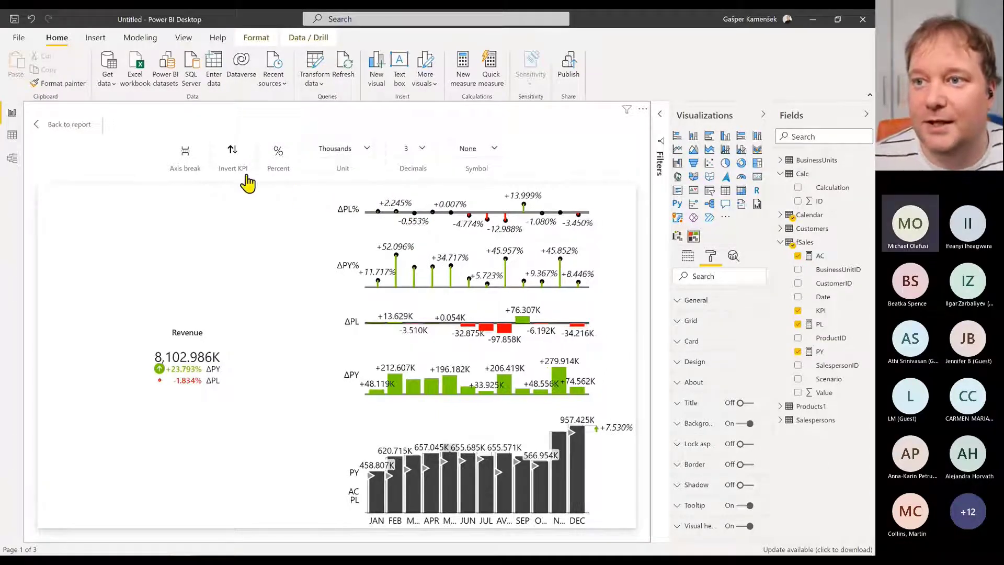
left_click(39, 129)
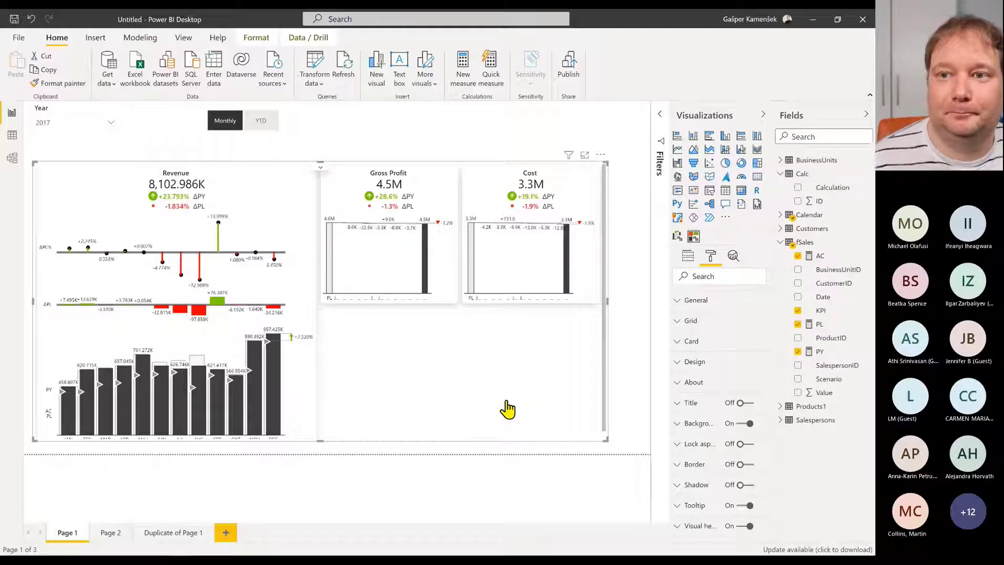
left_click(142, 138)
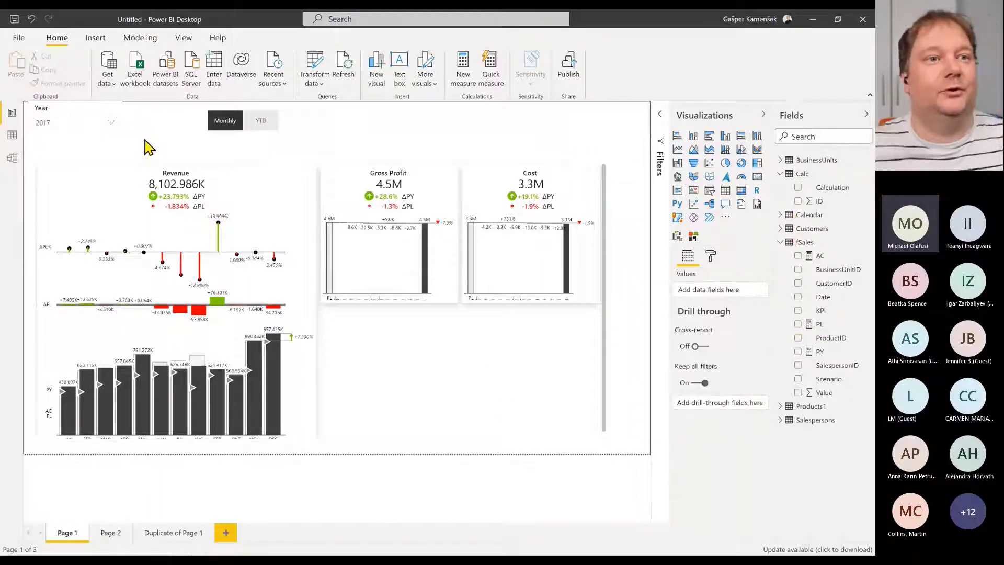